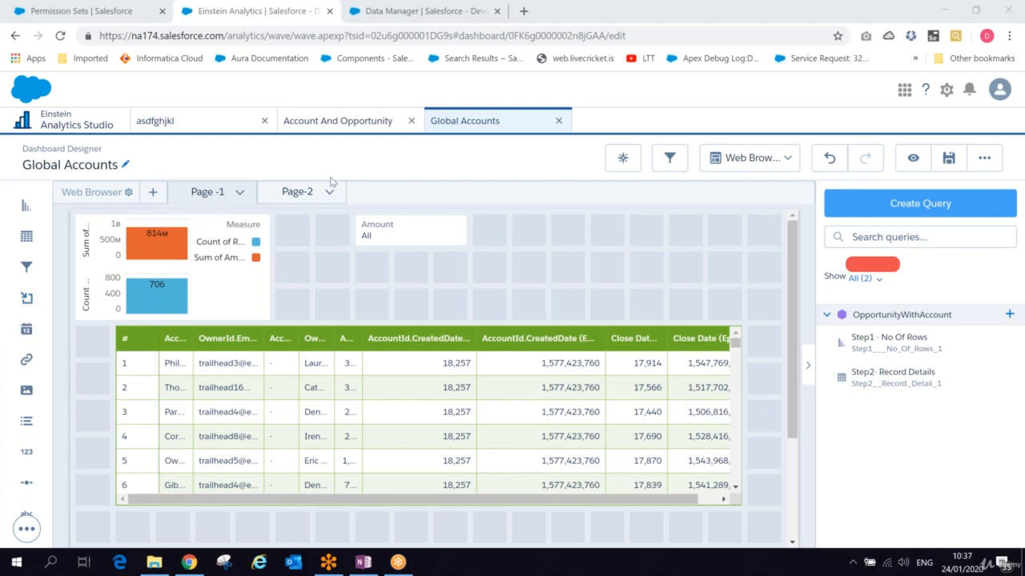
- Select the chart, the table and the Amount filter widget to inspect their properties
click(199, 254)
click(318, 352)
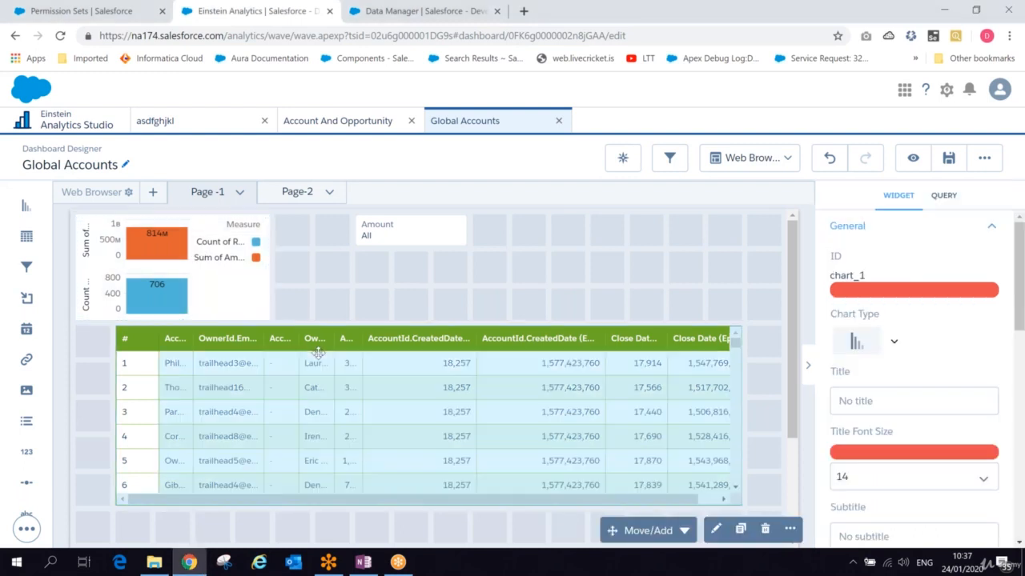
click(378, 230)
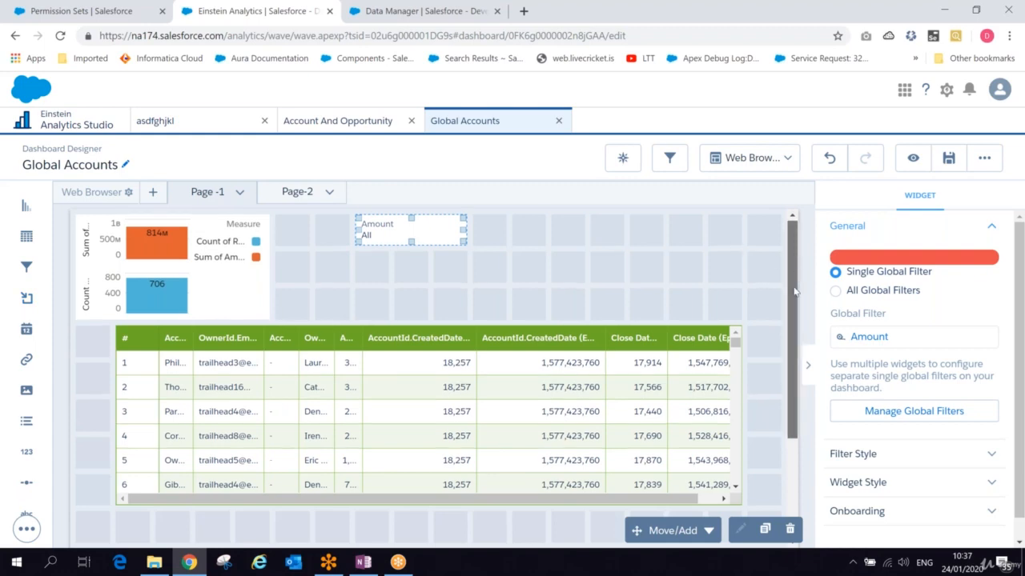
- Add a container widget below the table and widen it to span the dashboard width
drag(795, 275, 788, 368)
drag(27, 298, 95, 406)
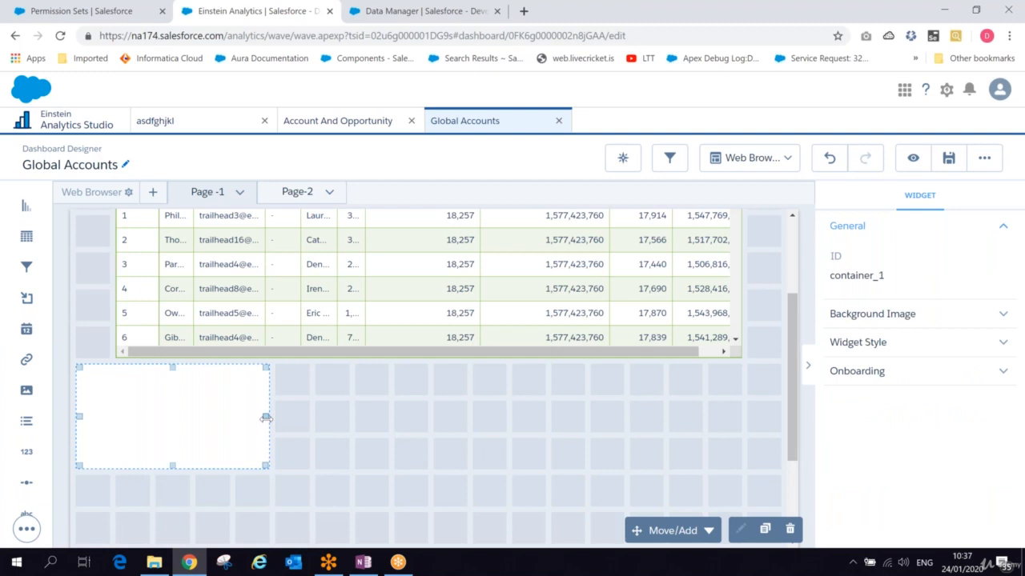
drag(265, 417, 776, 441)
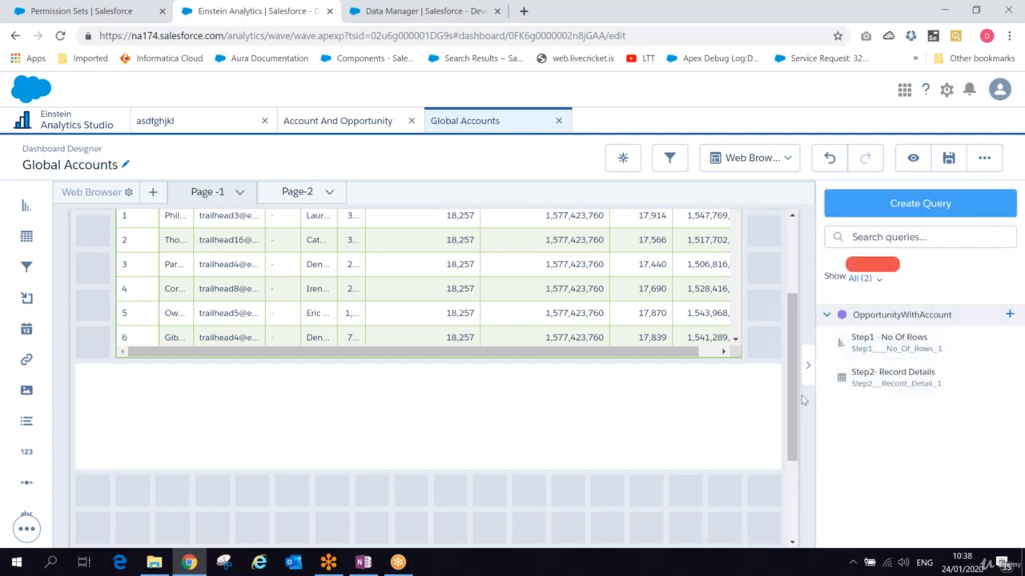
- Move the bar chart widget into the new container
scroll(265, 244, up, 4)
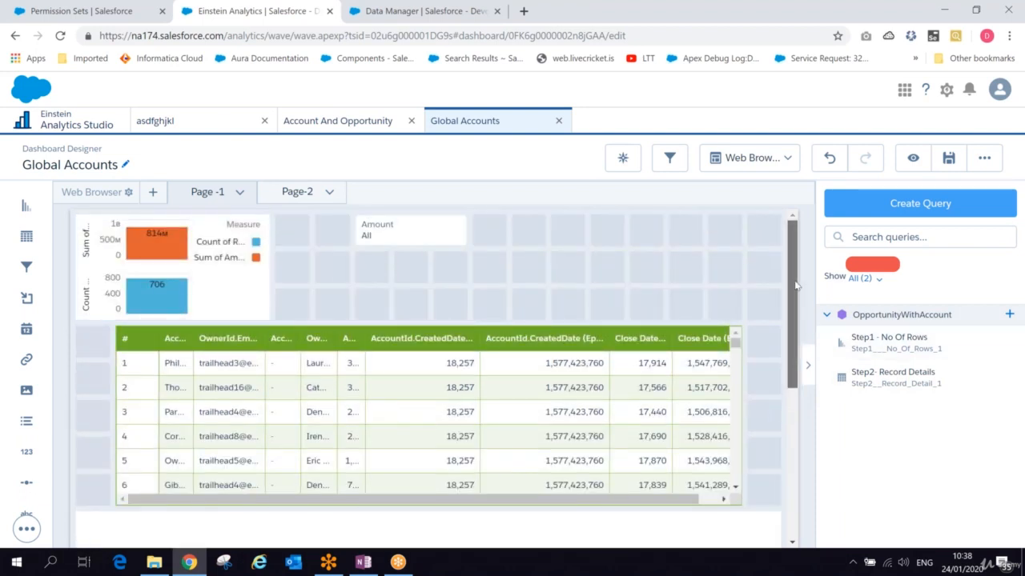
drag(797, 286, 799, 312)
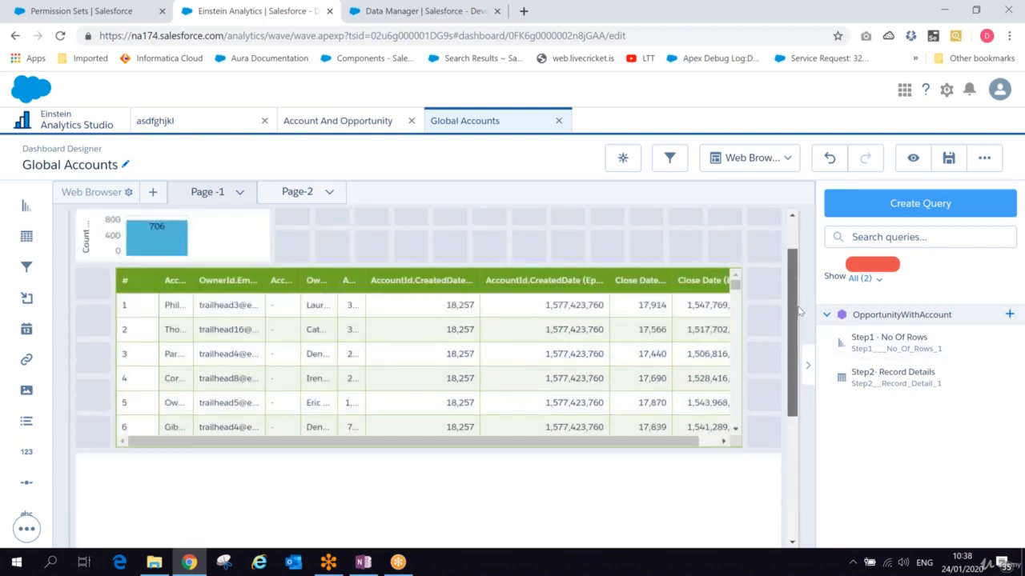
drag(120, 240, 112, 430)
drag(281, 283, 384, 410)
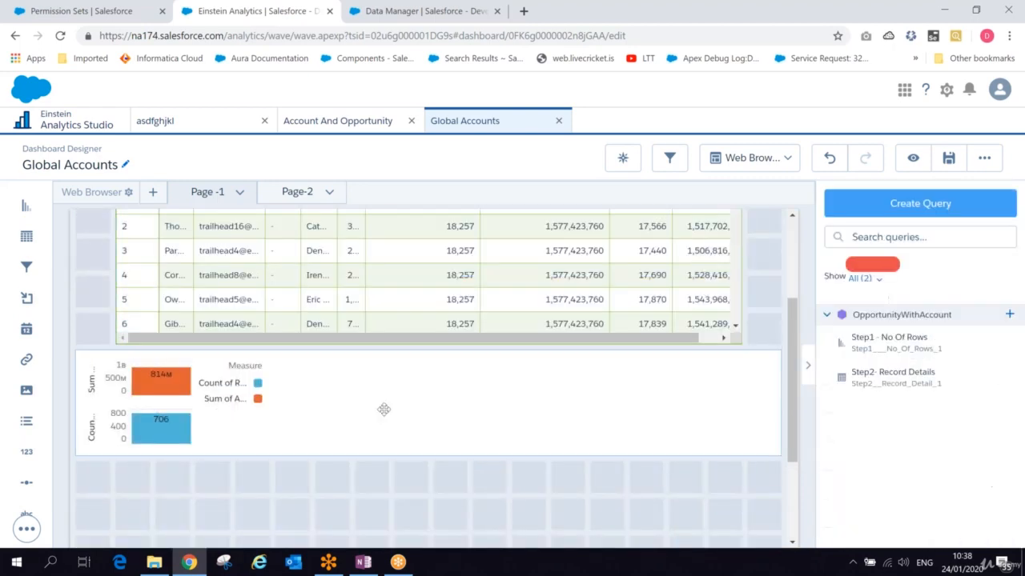
- Enlarge the container downward to make room for the table
click(429, 449)
drag(430, 450, 426, 543)
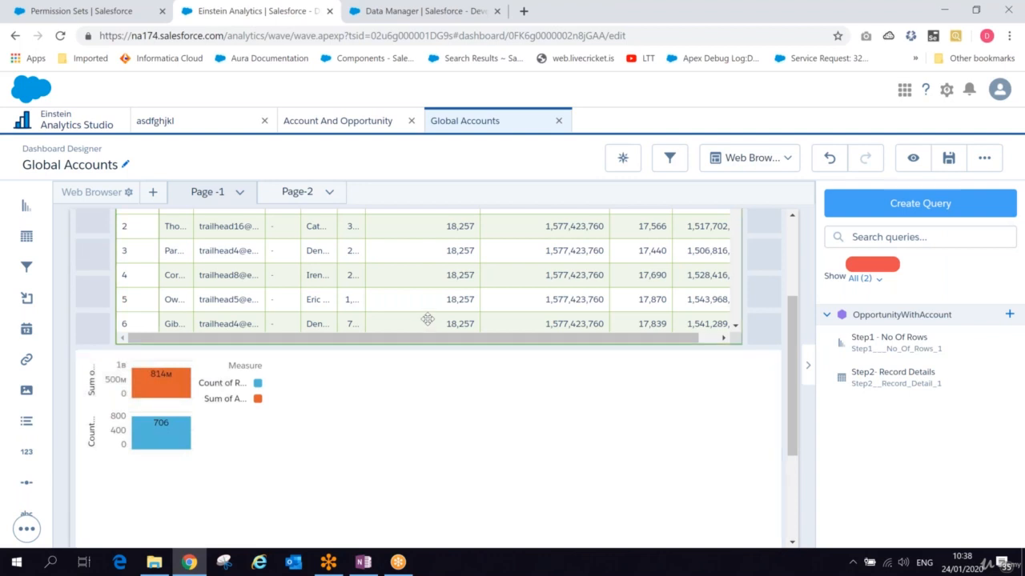
drag(428, 319, 494, 413)
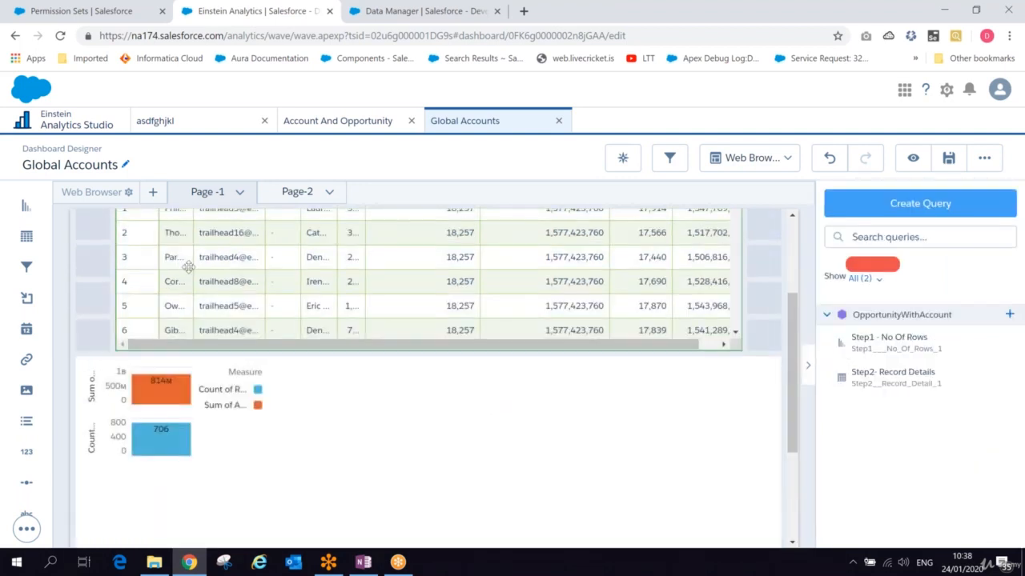
- Narrow the table widget from both sides and shift it to the right
click(112, 274)
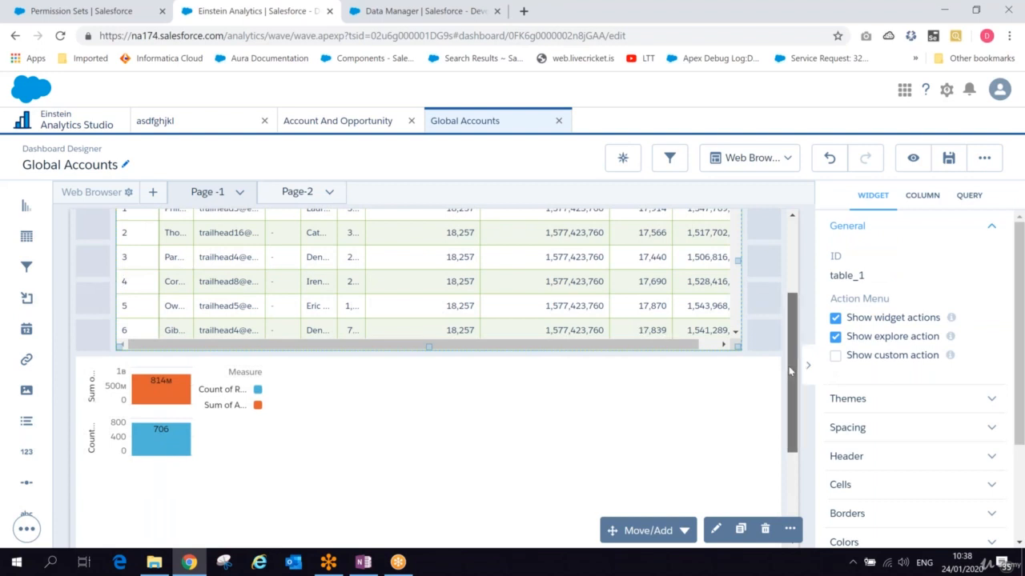
drag(789, 370, 789, 351)
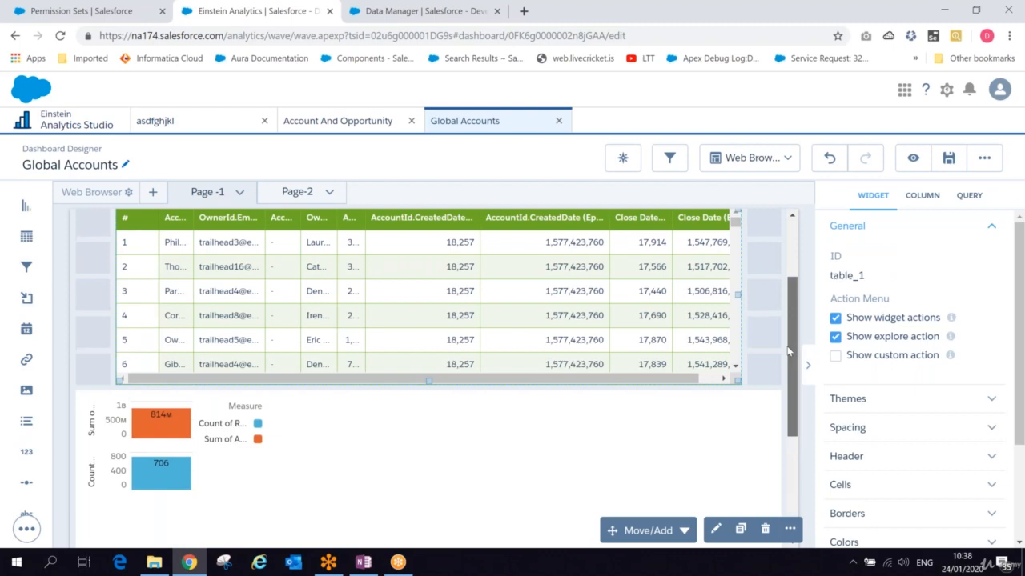
scroll(116, 354, up, 1)
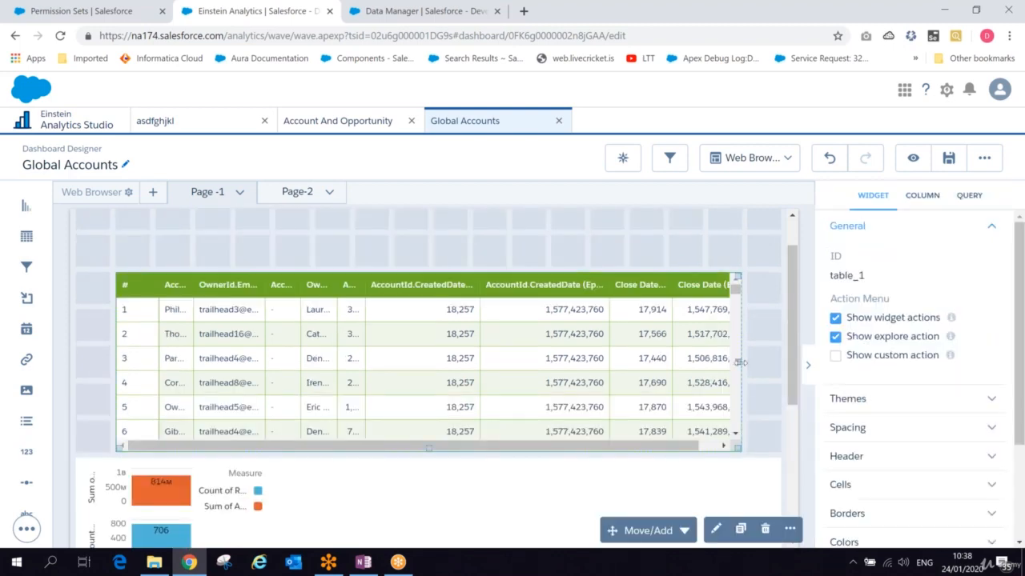
drag(741, 363, 651, 368)
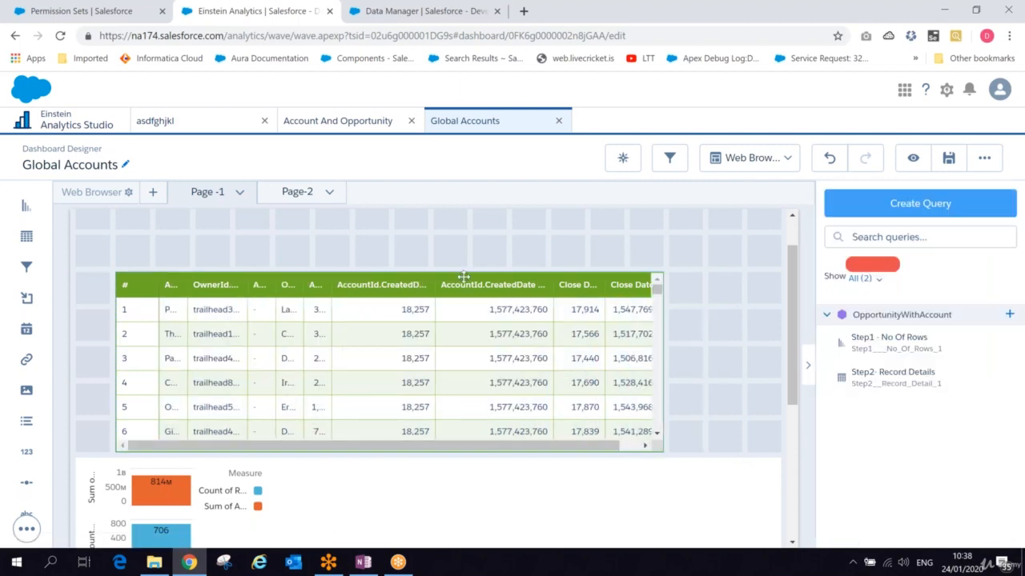
drag(464, 277, 579, 293)
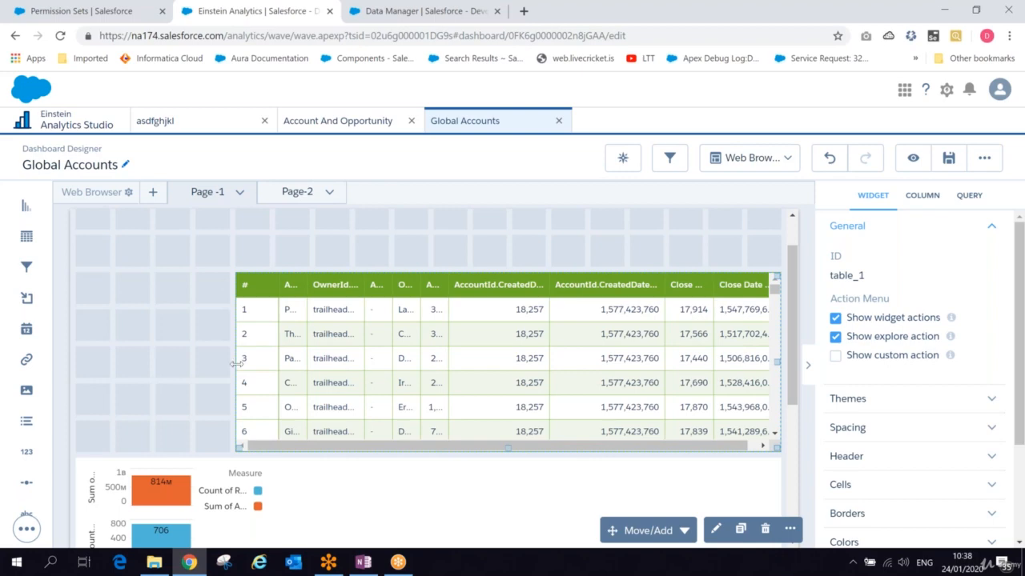
drag(237, 364, 284, 360)
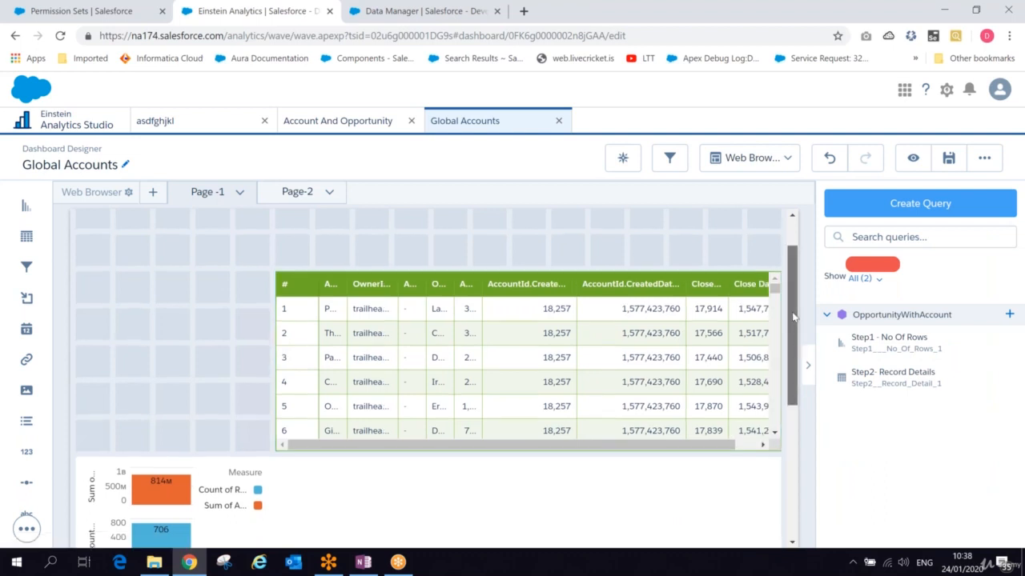
- Move the table into the container beside the chart
drag(792, 317, 790, 358)
scroll(789, 358, up, 1)
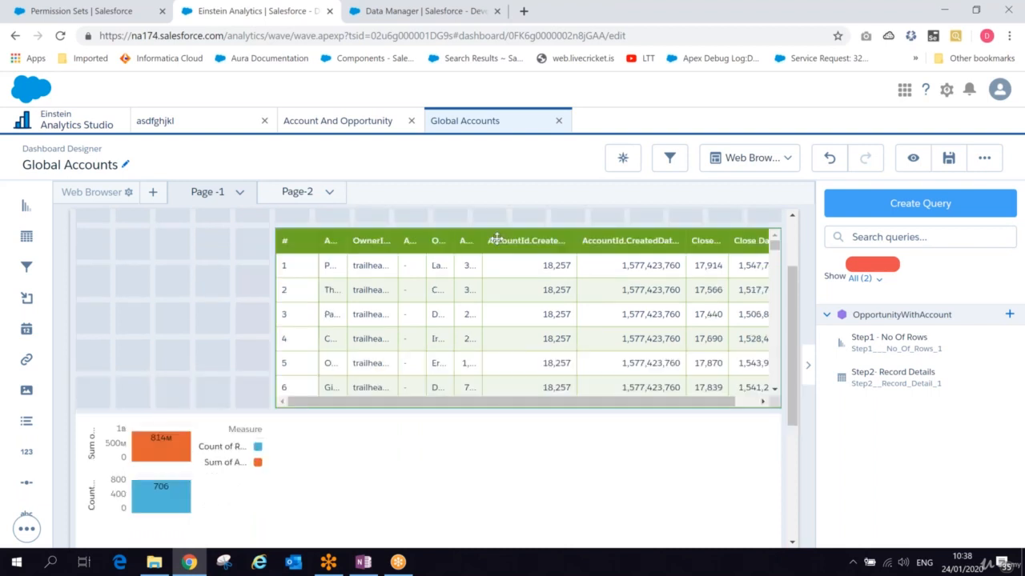
drag(496, 239, 508, 307)
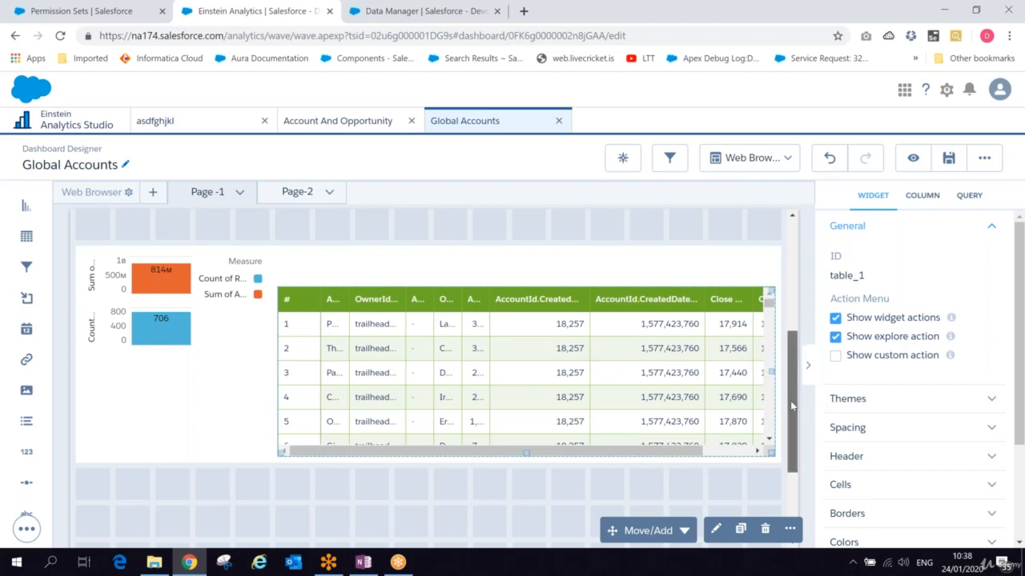
- Move the container up to sit just below the Amount filter
drag(790, 400, 790, 305)
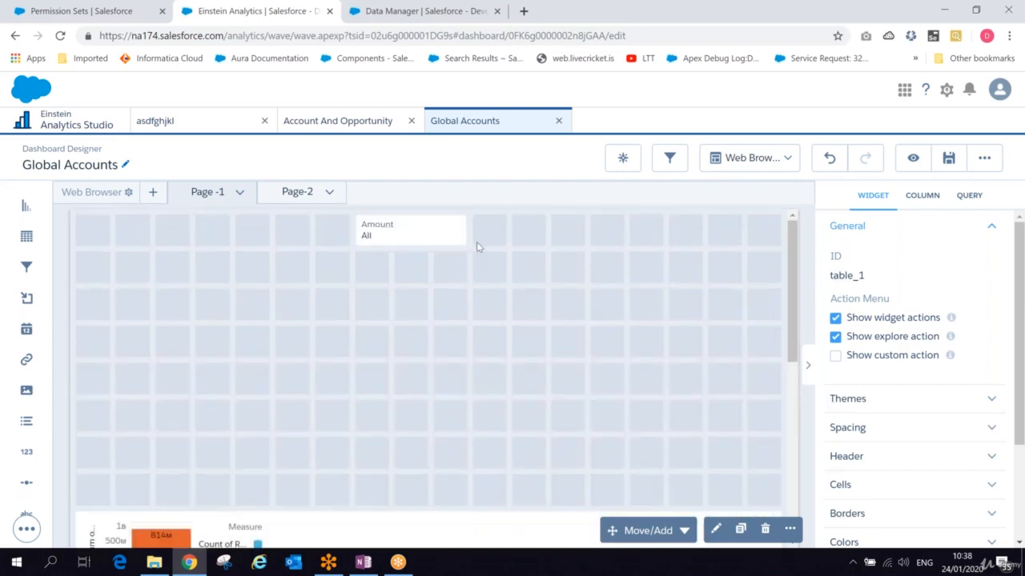
drag(302, 524, 306, 300)
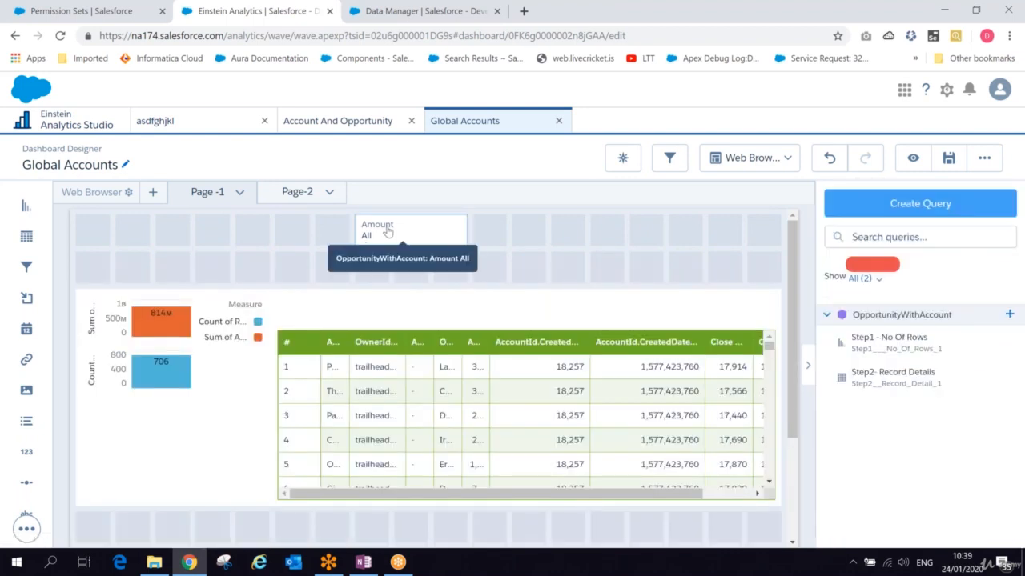
- Move the Amount filter into the container and place the container at the top of the page
drag(387, 231, 405, 307)
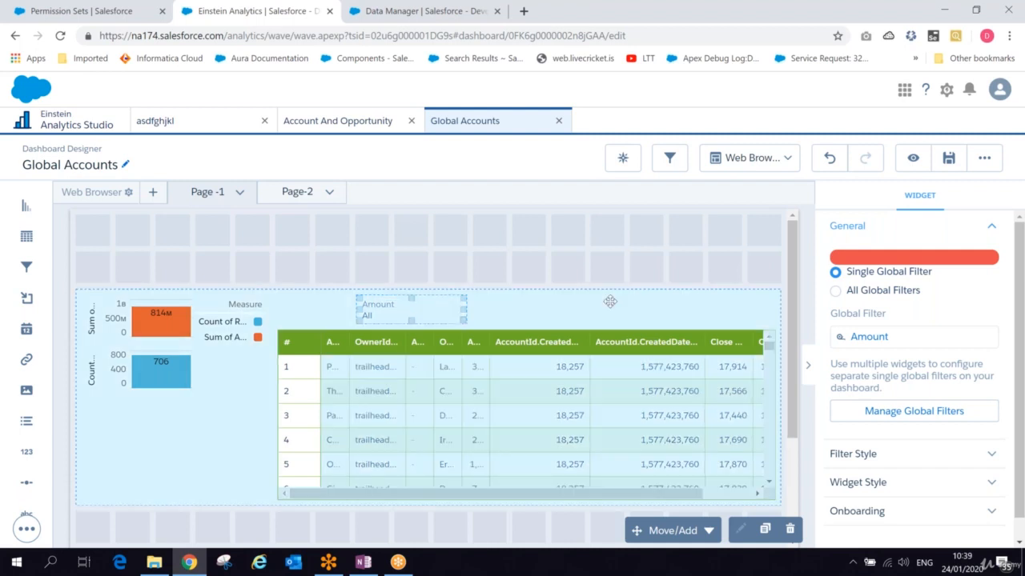
drag(610, 301, 608, 248)
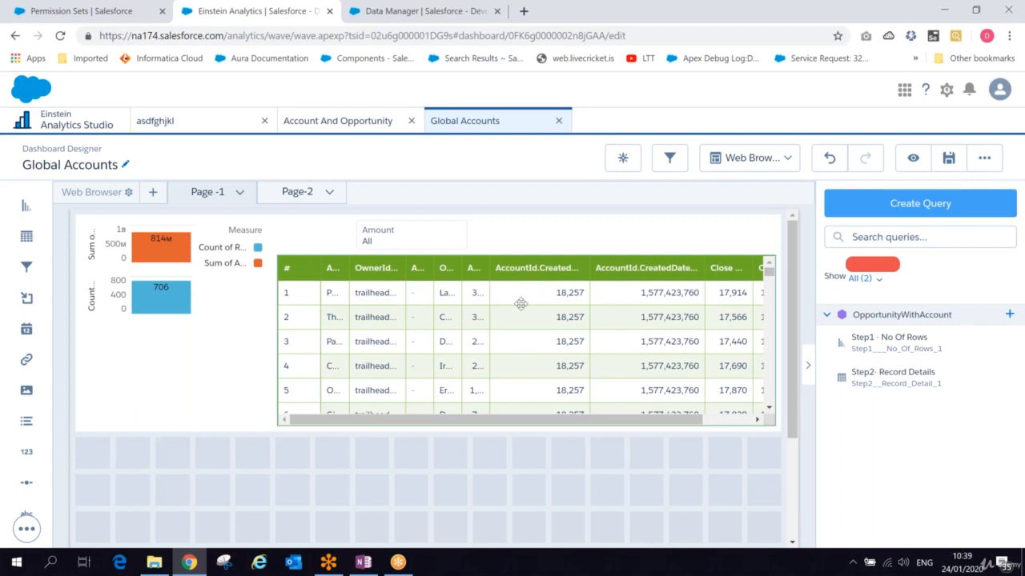
- Review the table's widget and column settings
click(520, 303)
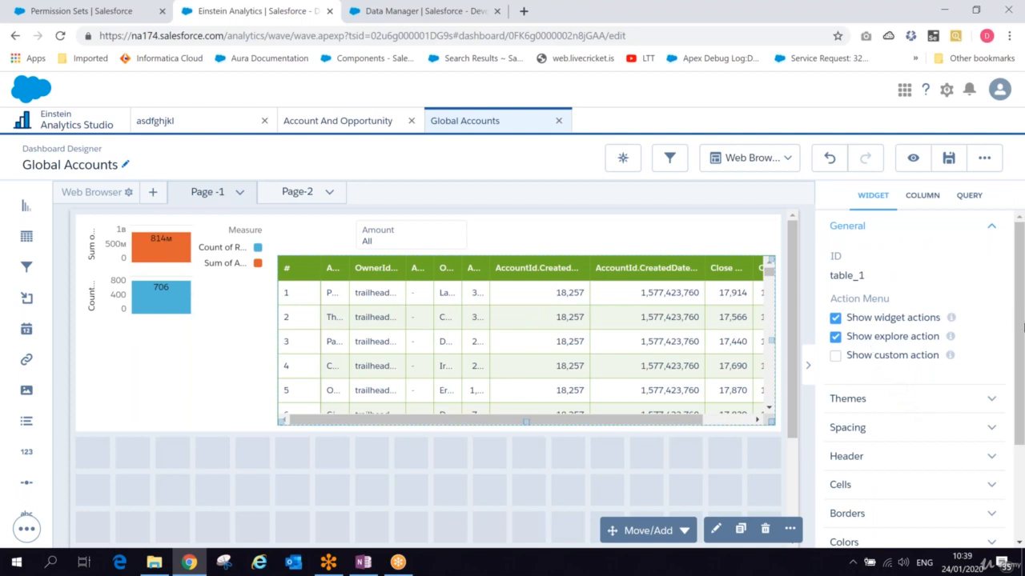
drag(1022, 327, 1021, 408)
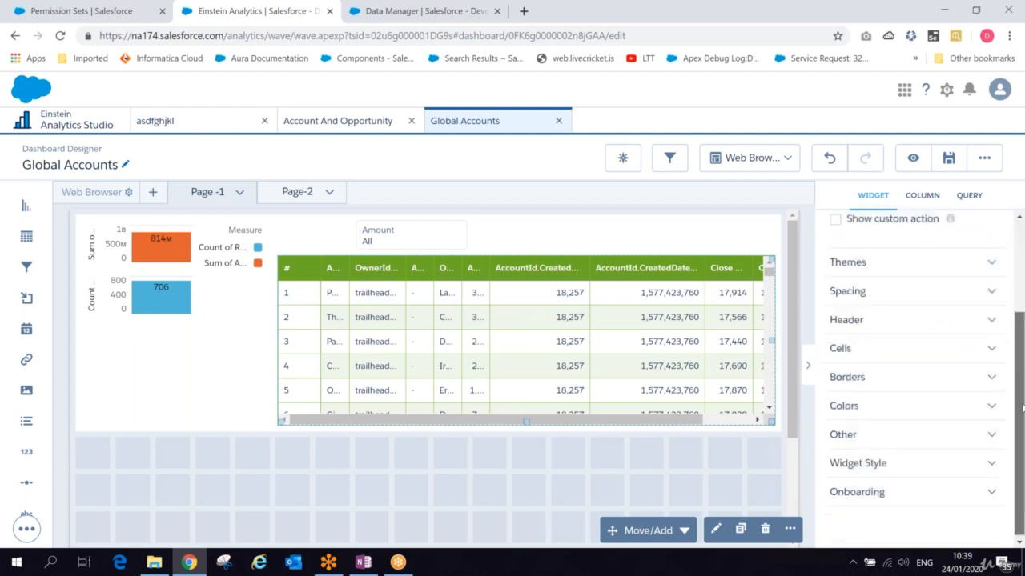
scroll(920, 336, up, 5)
click(925, 194)
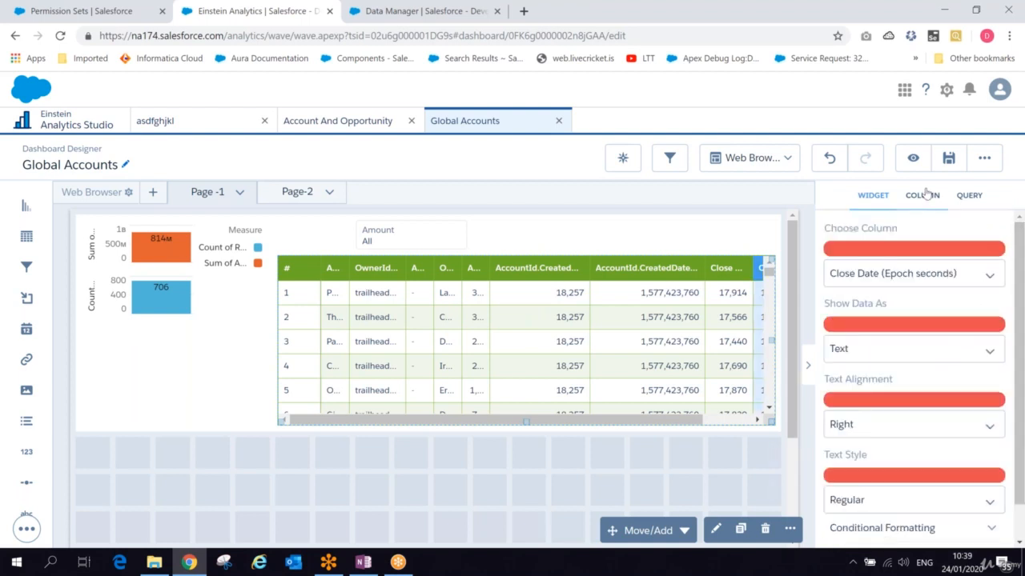
mouse_move(1021, 297)
mouse_down()
mouse_move(1022, 314)
mouse_move(1021, 291)
mouse_up()
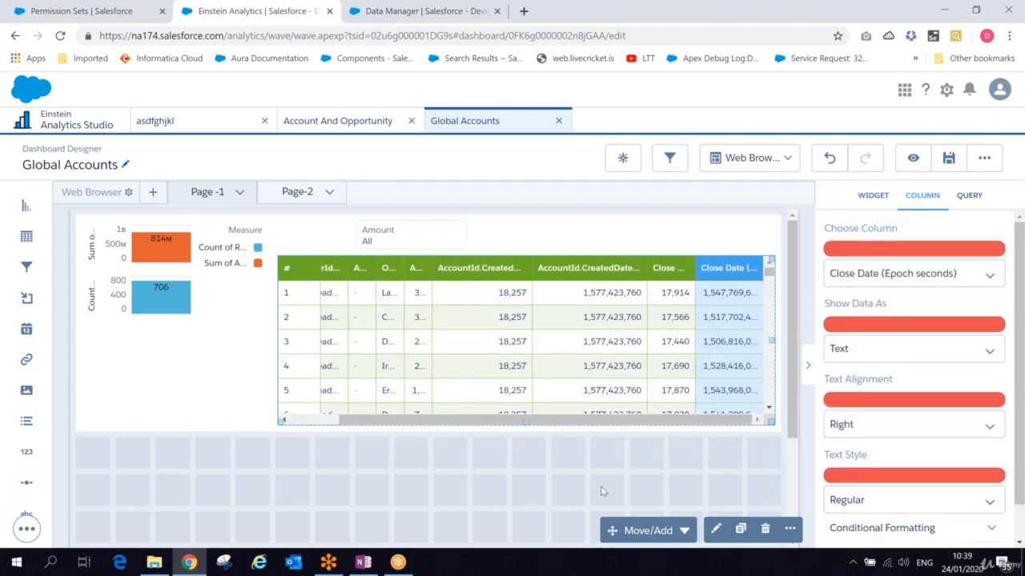
- Preview the dashboard and return to edit mode
click(924, 159)
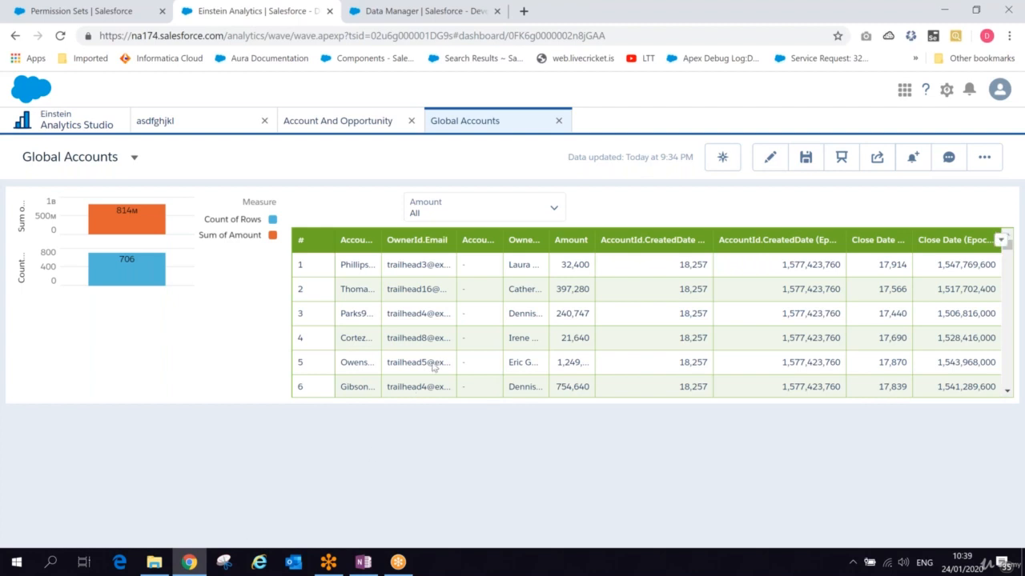
click(769, 157)
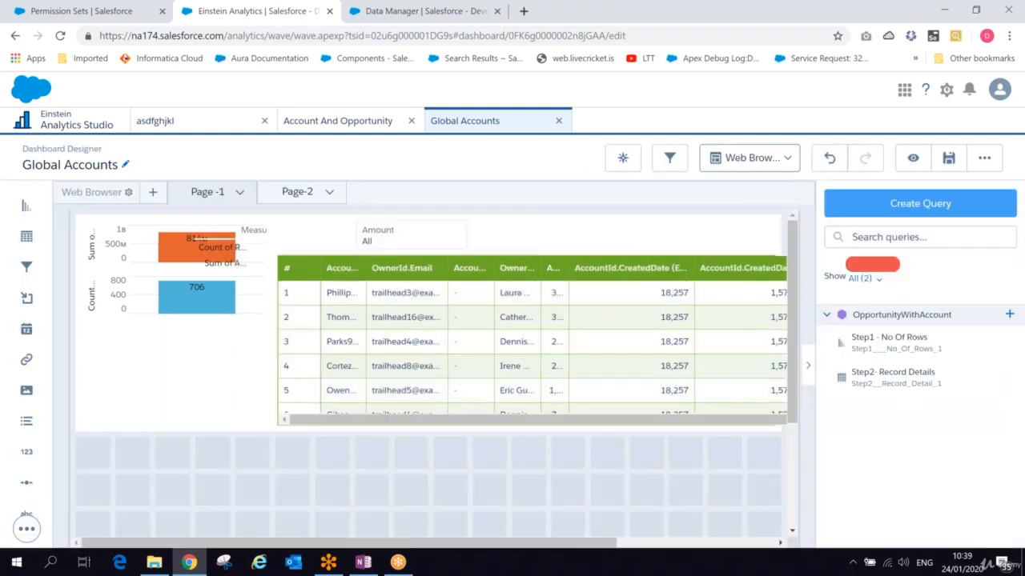
- Set the container's background color to teal in its widget style settings
click(160, 382)
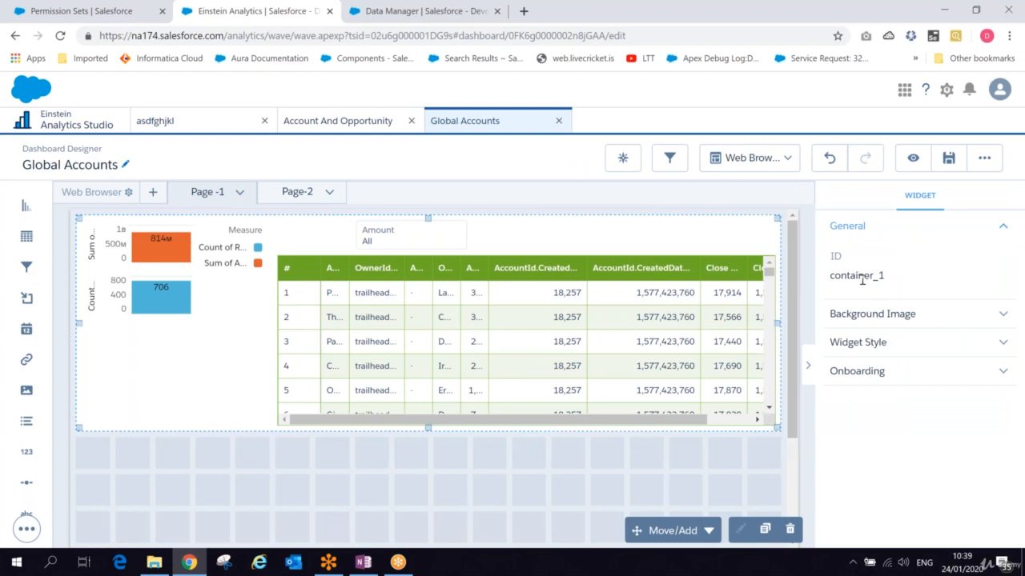
click(874, 315)
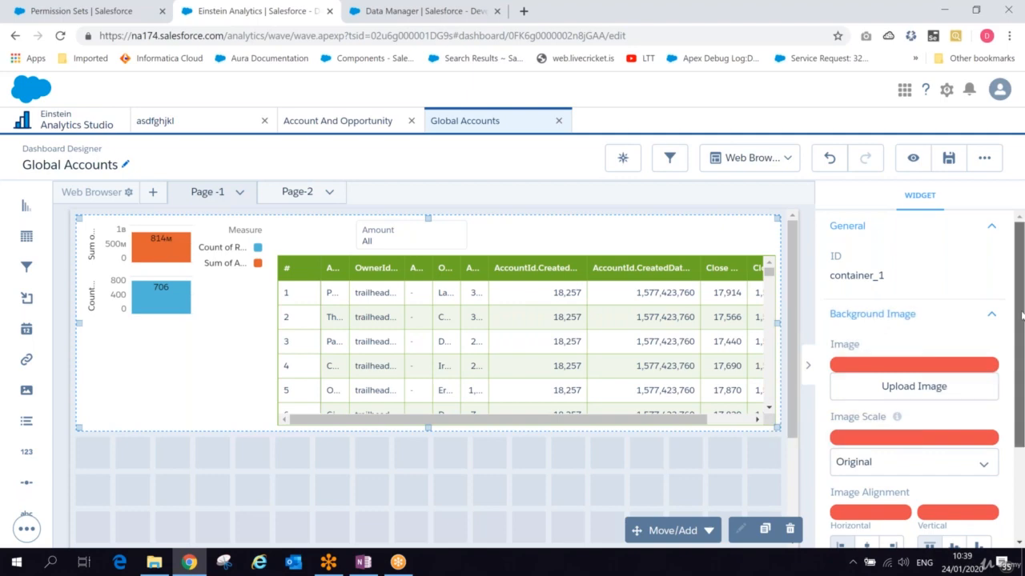
drag(1022, 316, 1021, 352)
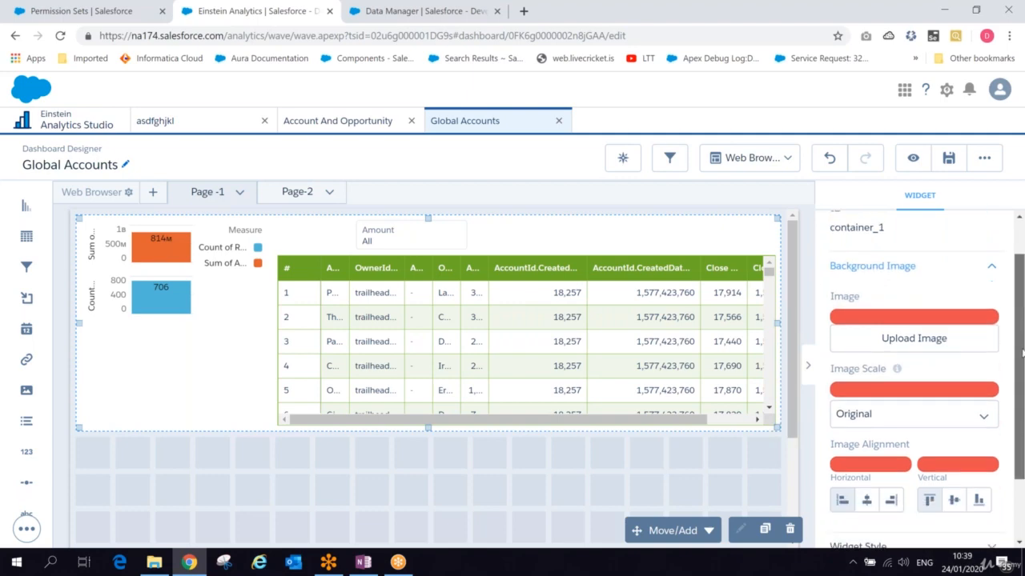
scroll(1022, 352, down, 2)
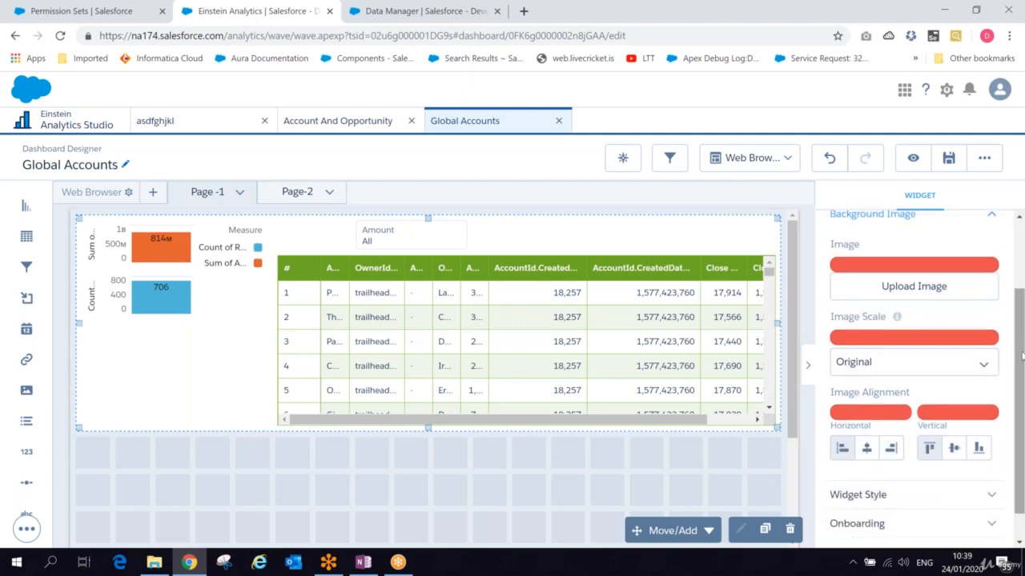
scroll(1021, 355, down, 1)
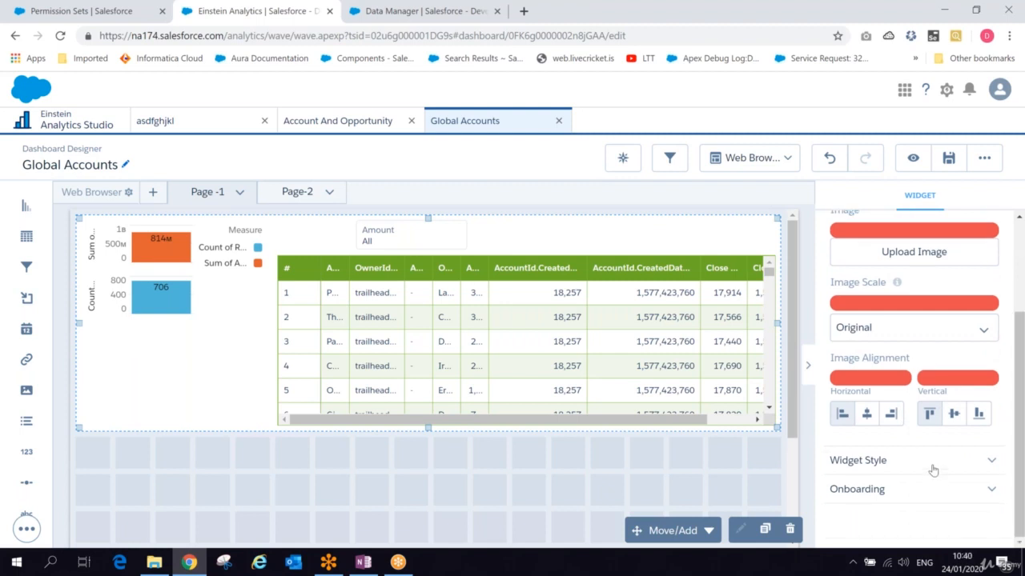
click(933, 467)
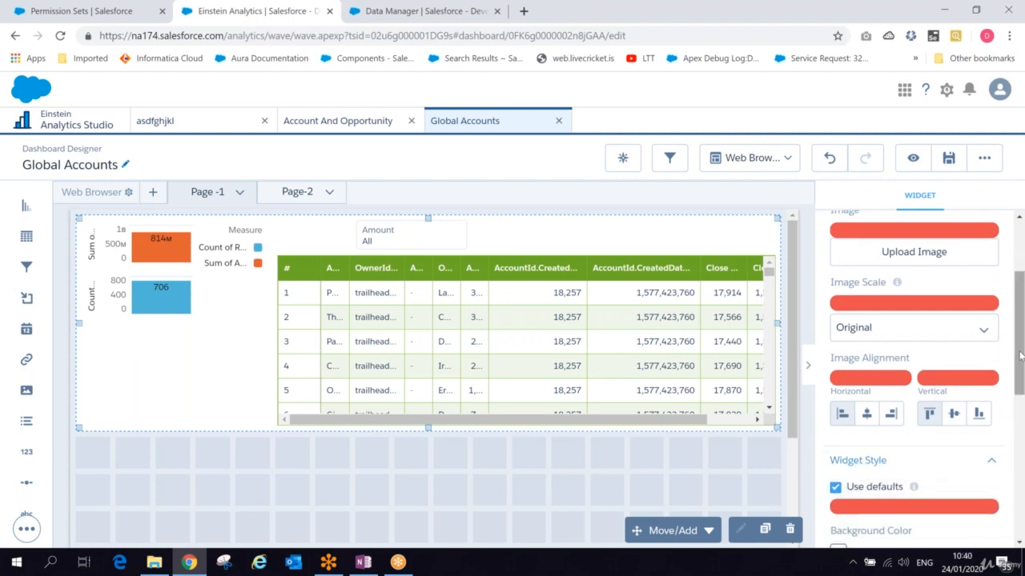
scroll(1021, 355, down, 4)
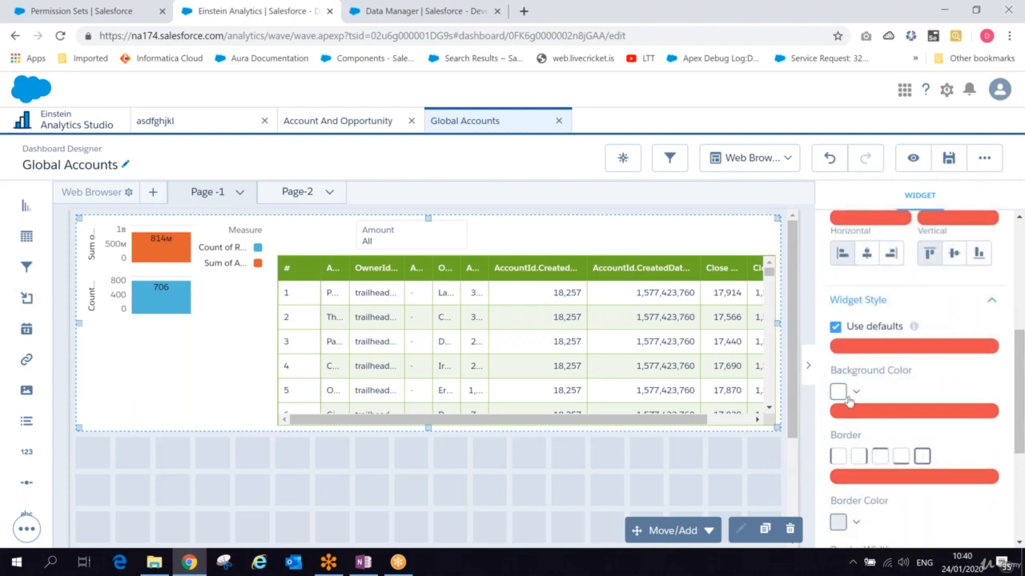
click(855, 393)
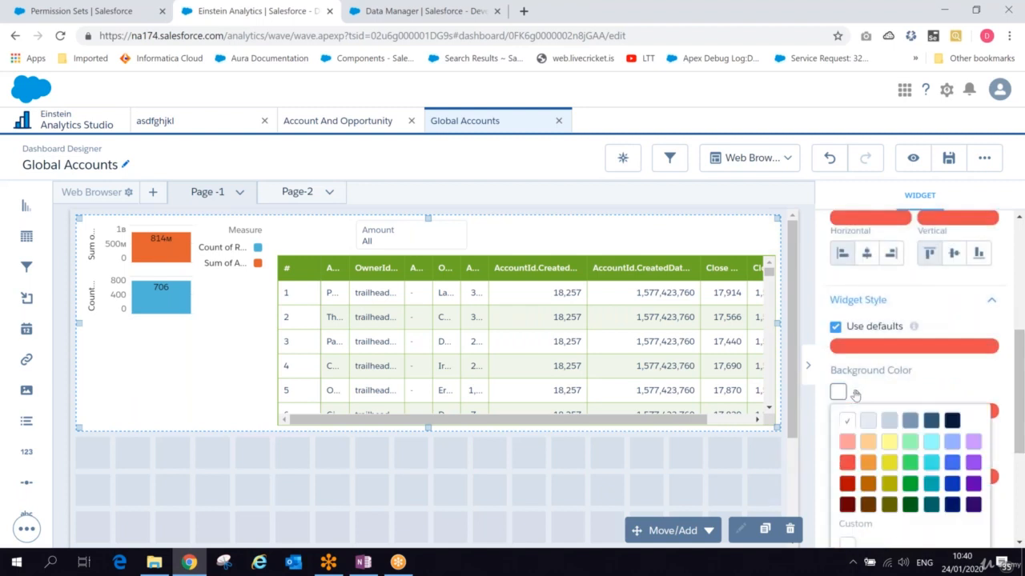
click(848, 466)
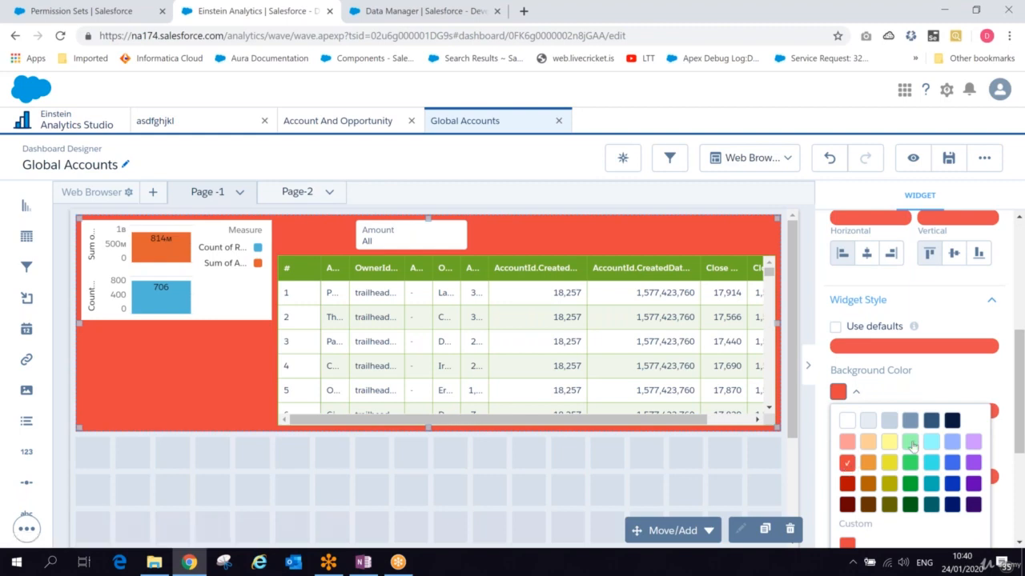
click(911, 444)
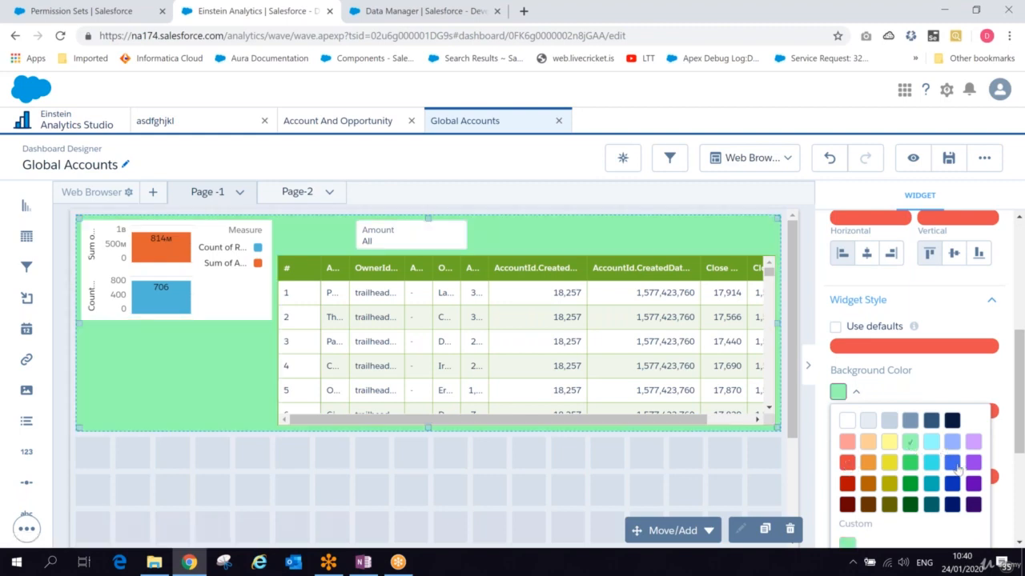
click(954, 464)
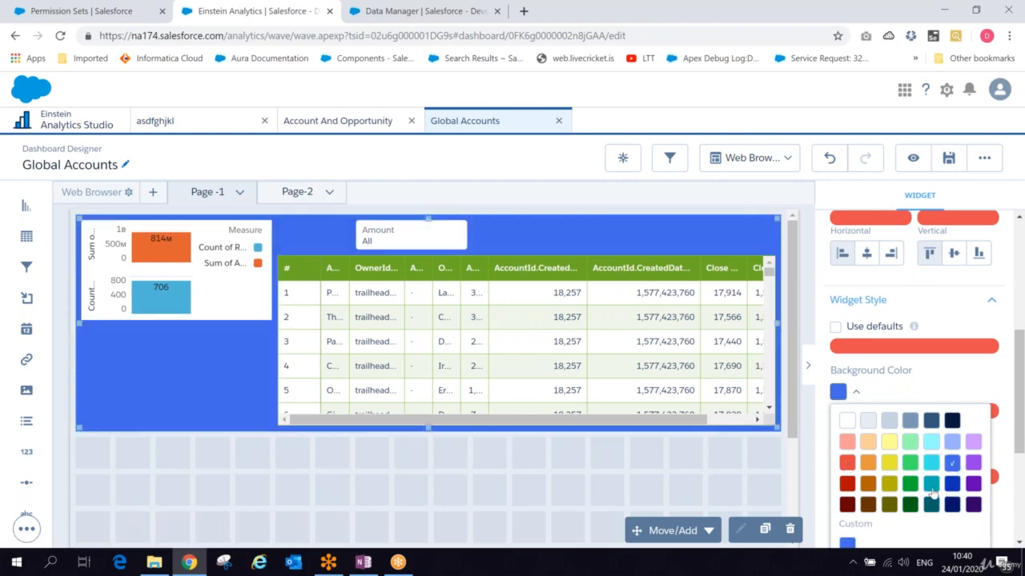
click(931, 486)
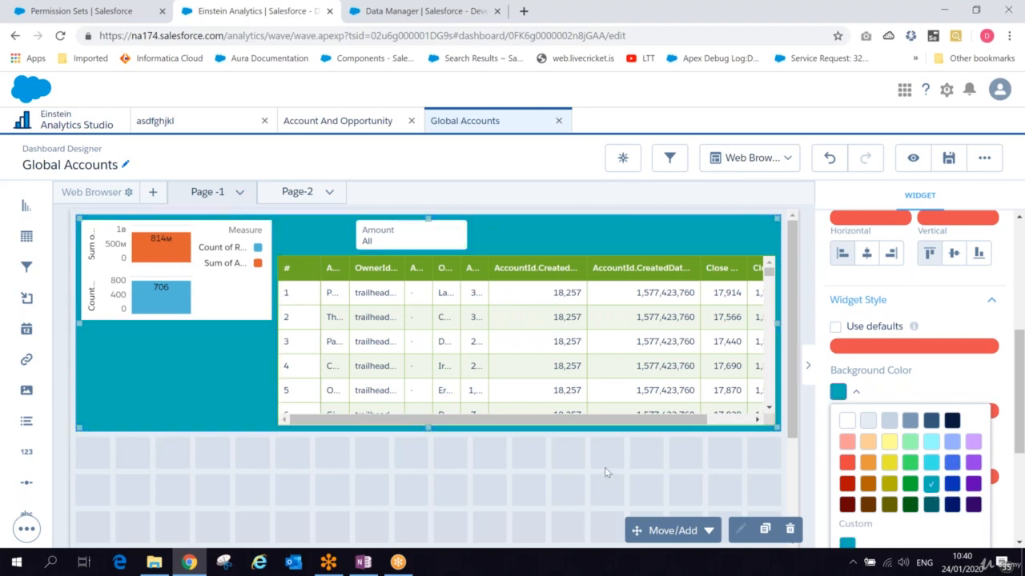
click(641, 451)
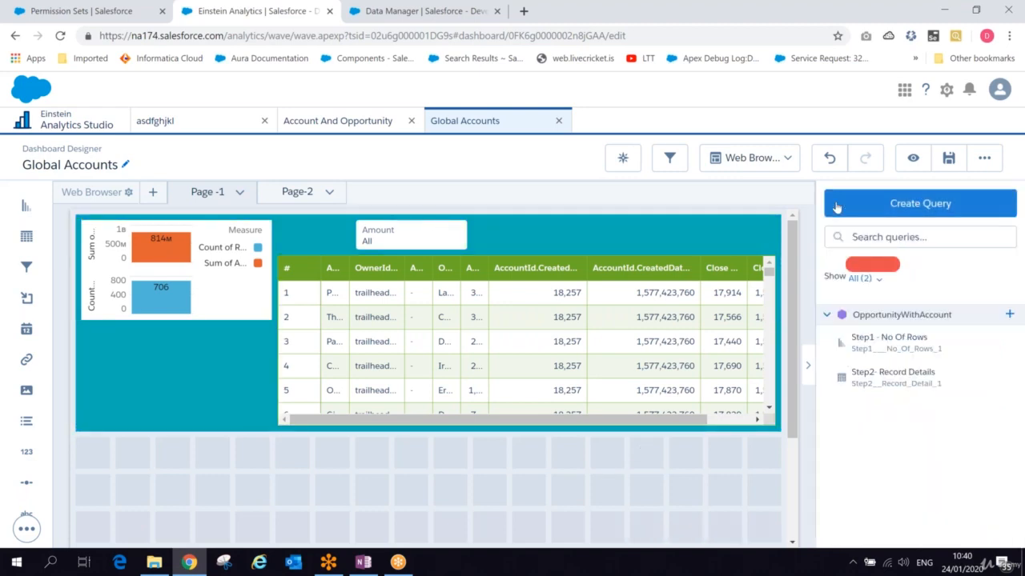
- Save the dashboard as Global Accounts in My Private App and preview it before resuming editing
click(958, 163)
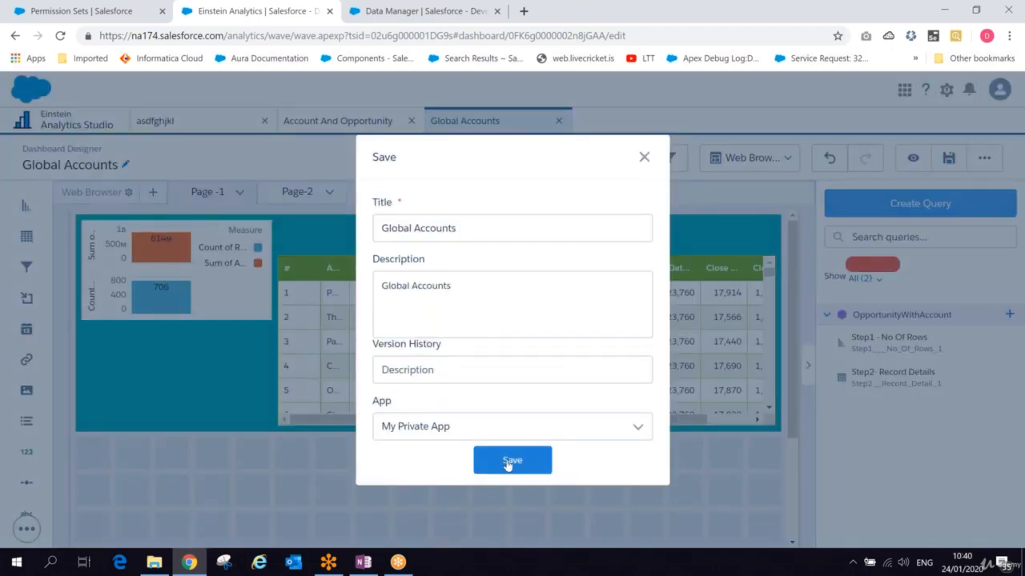
click(506, 464)
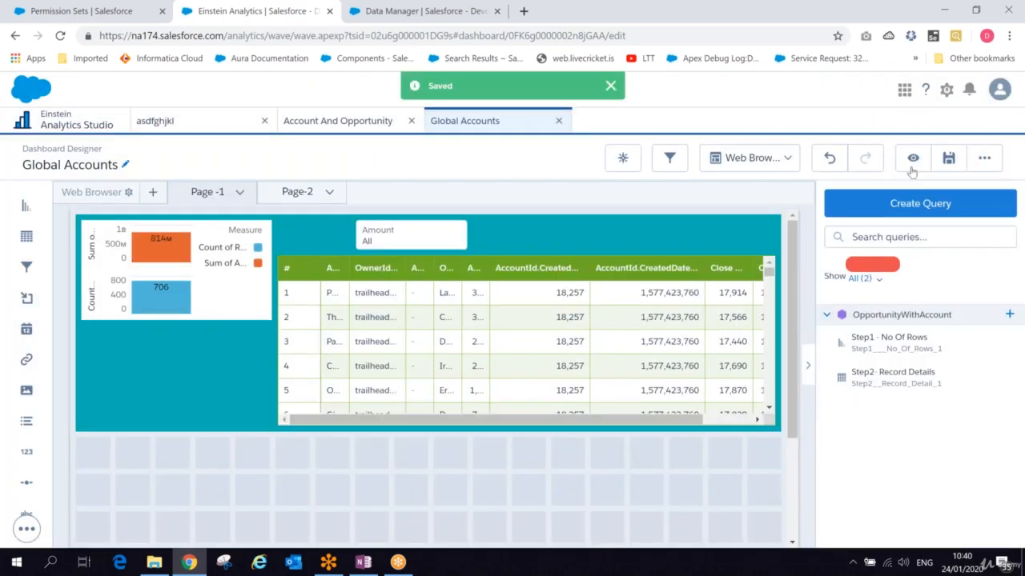
click(913, 159)
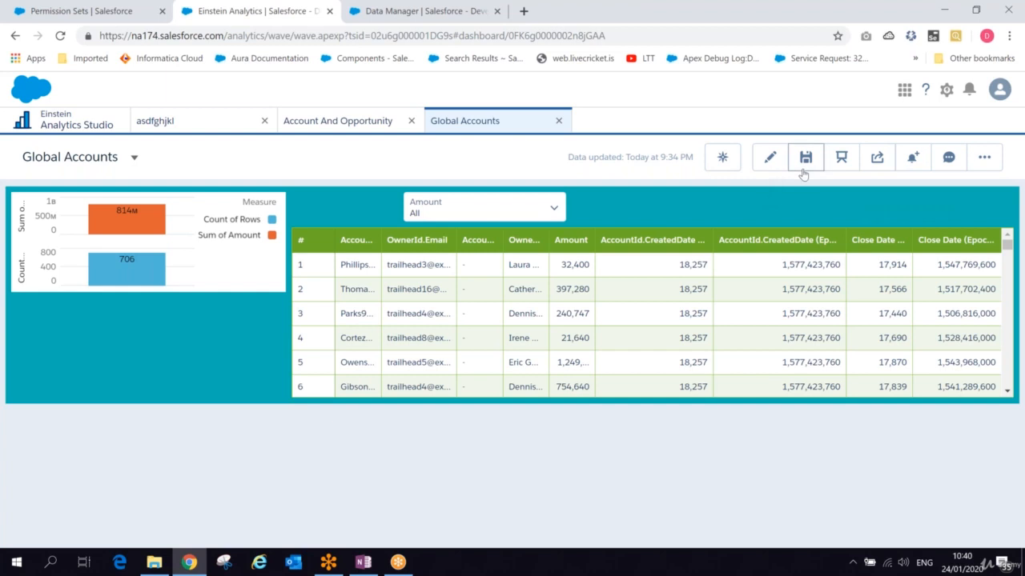
click(771, 160)
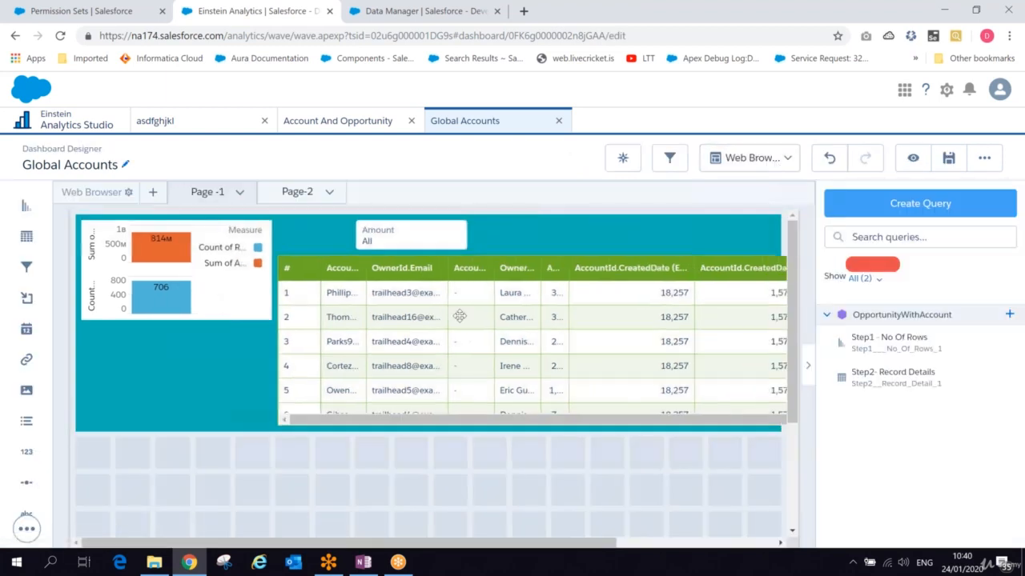
- Move the Amount filter below the chart and raise the table to the top of the container
drag(431, 243, 213, 366)
drag(353, 317, 353, 282)
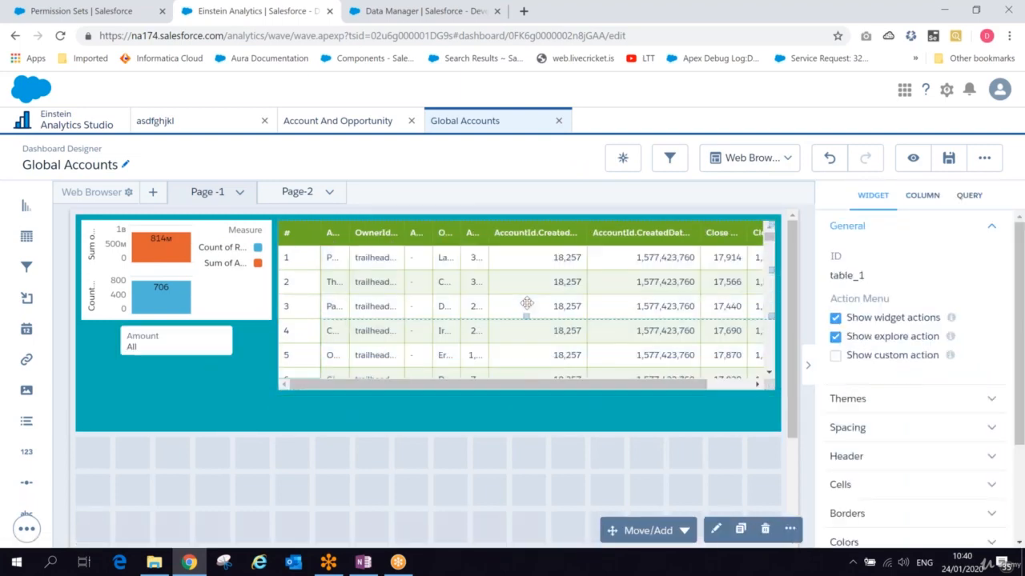
drag(521, 377, 521, 320)
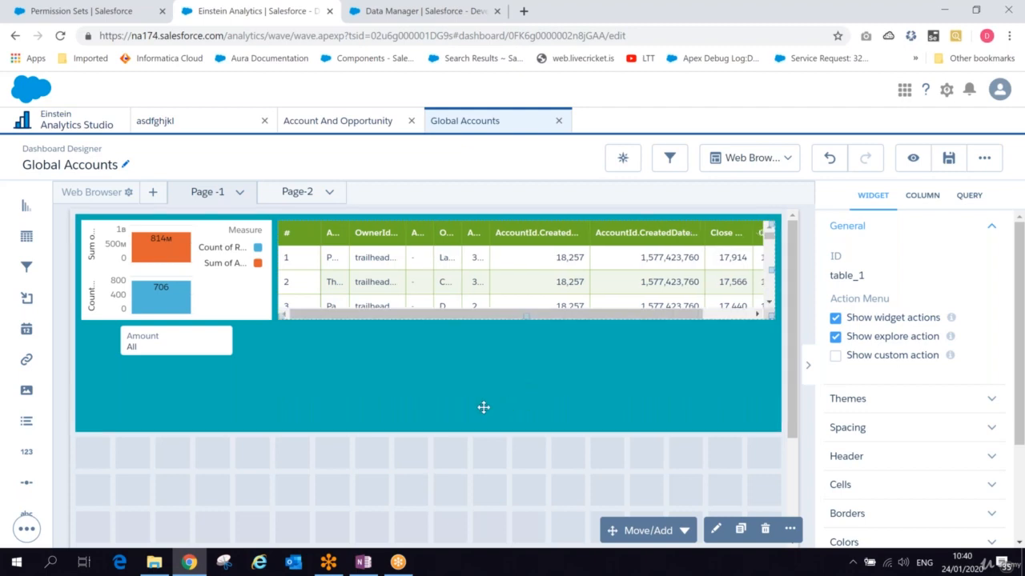
click(240, 308)
drag(216, 340, 570, 422)
- Stretch the chart and the table taller inside the container
click(194, 293)
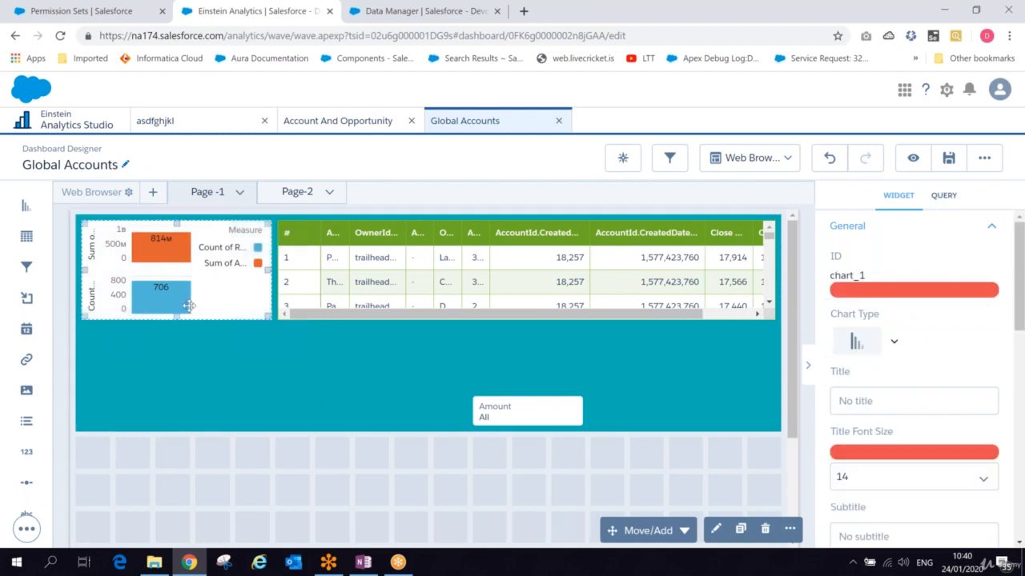
drag(175, 319, 172, 381)
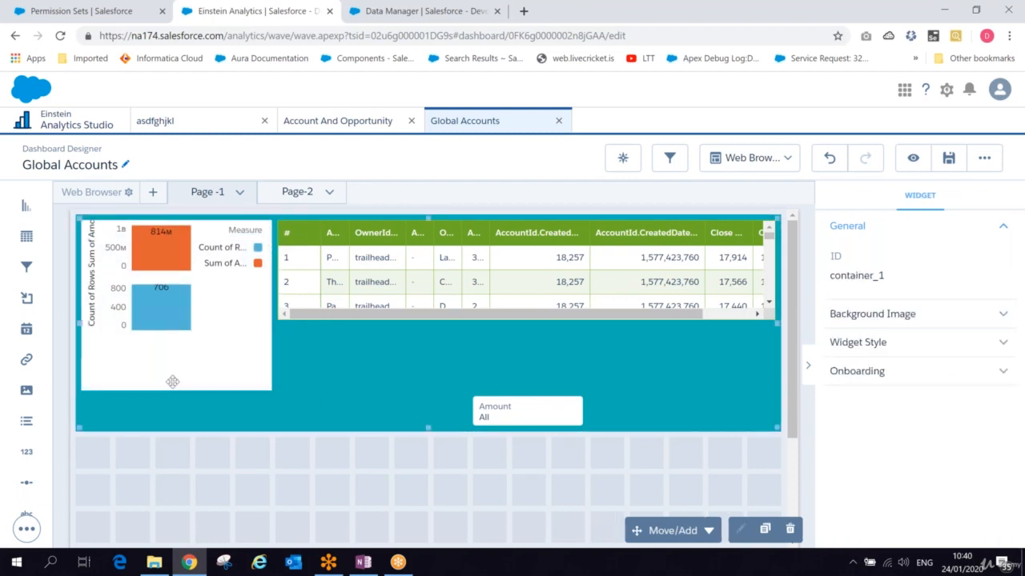
click(438, 301)
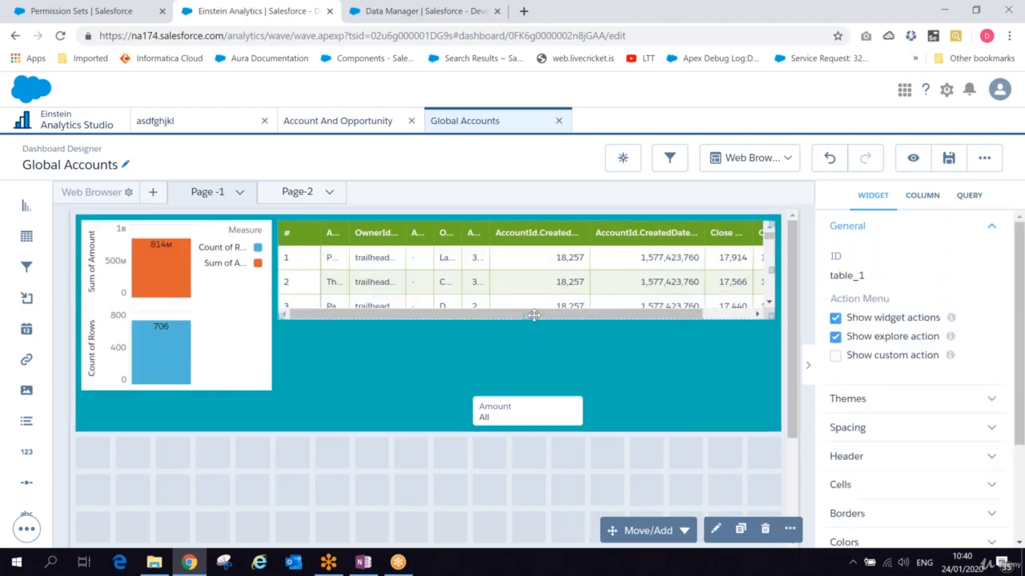
drag(528, 319, 530, 380)
- Place the Amount filter at the container's lower left and save the dashboard, reopening it for editing
drag(534, 417, 156, 410)
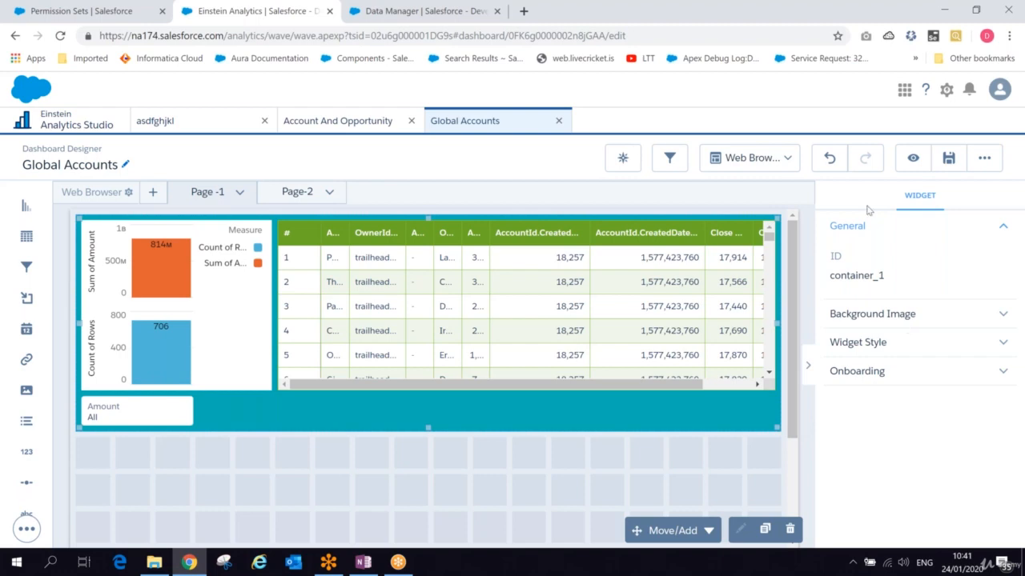
click(948, 159)
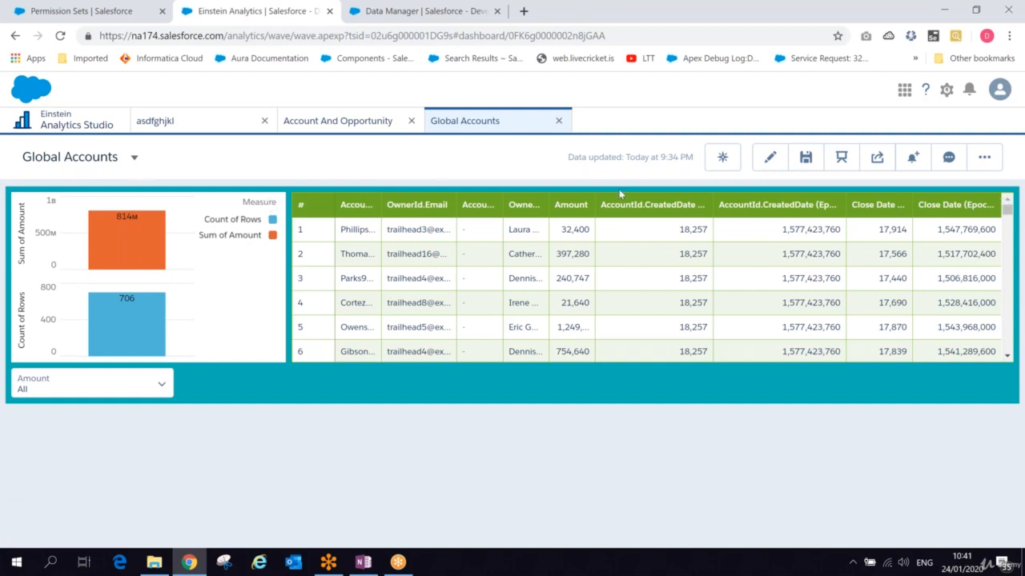
click(769, 157)
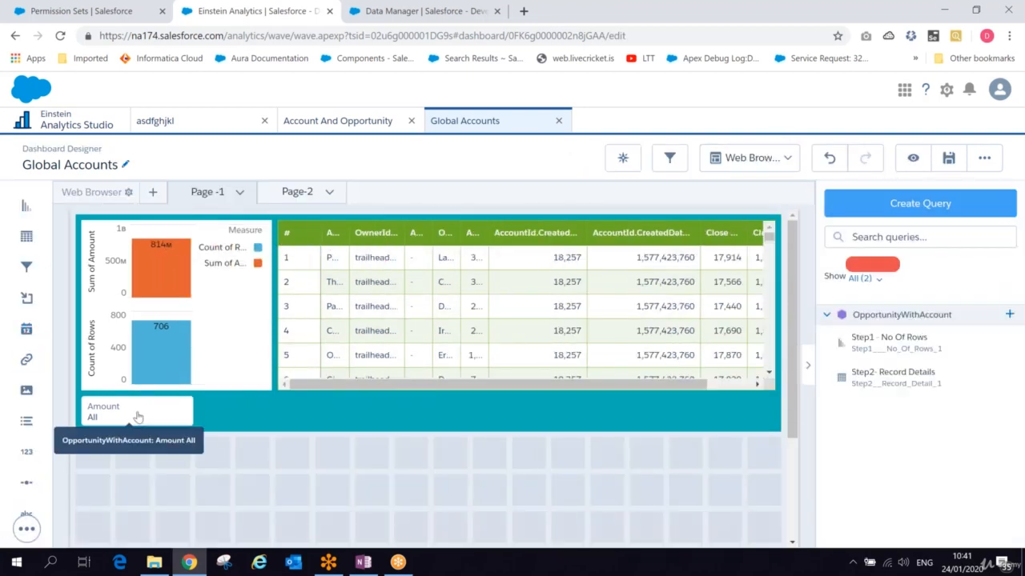
- Move the Amount filter out of the container and shrink the container to fit the chart and table
drag(133, 431, 128, 452)
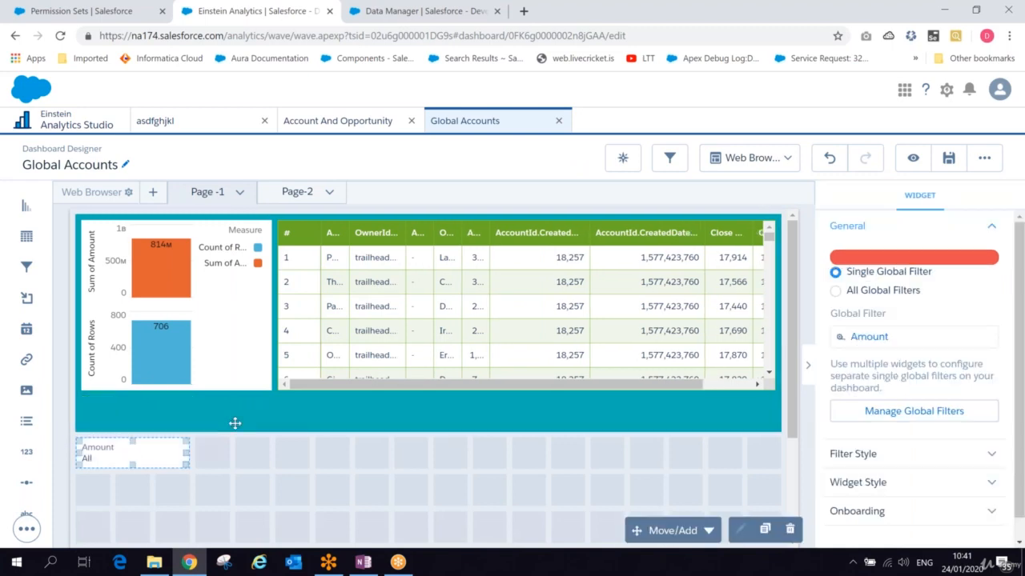
click(234, 423)
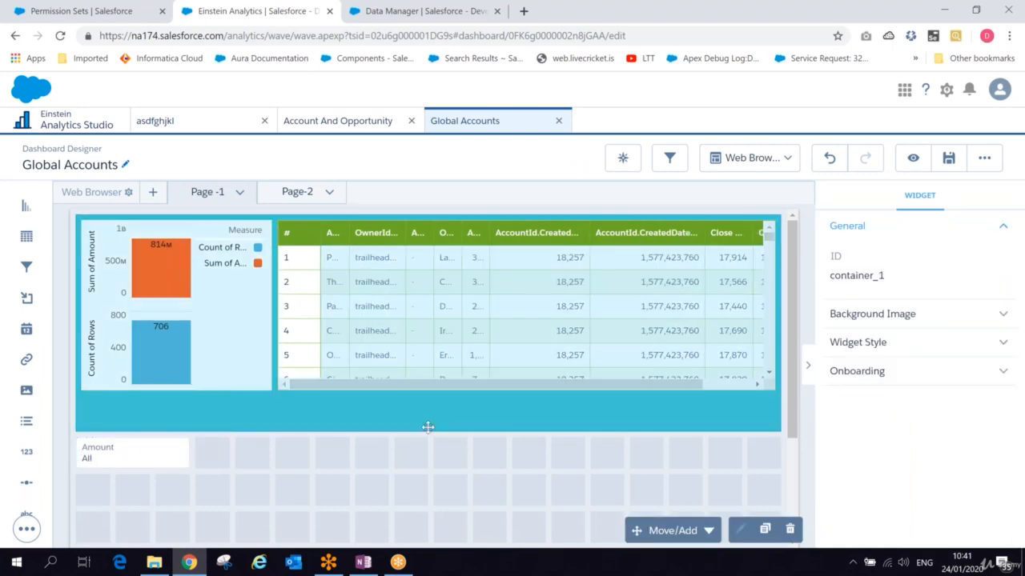
drag(425, 394, 424, 394)
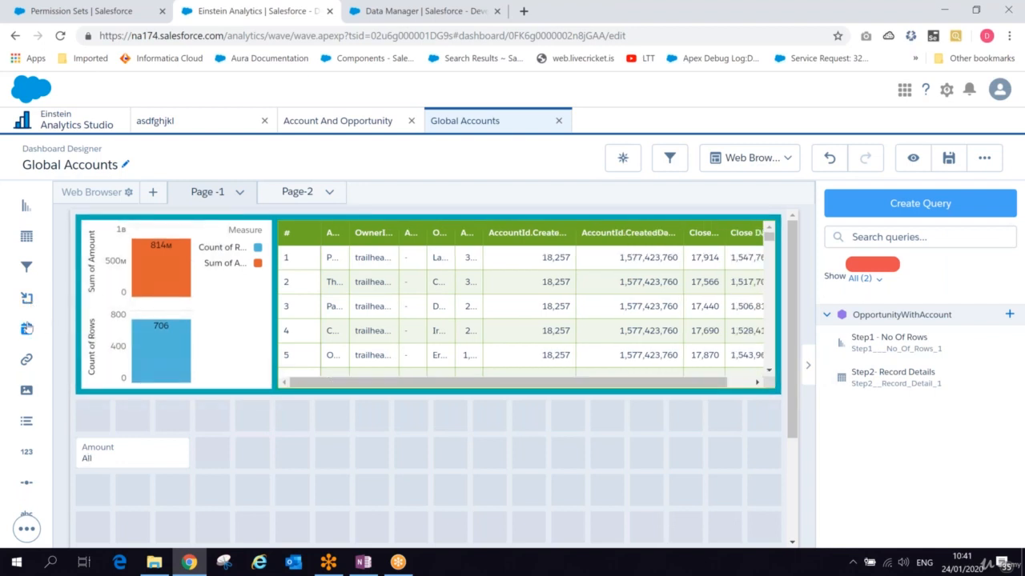
- Add a Date widget beside the Amount filter and create it on the Close Date field
drag(27, 329, 265, 463)
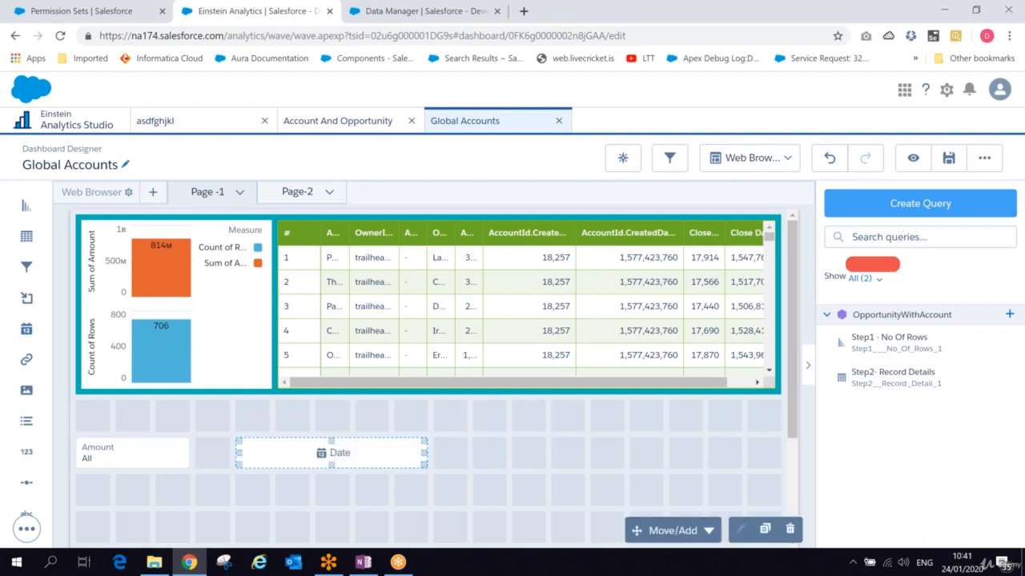
click(354, 458)
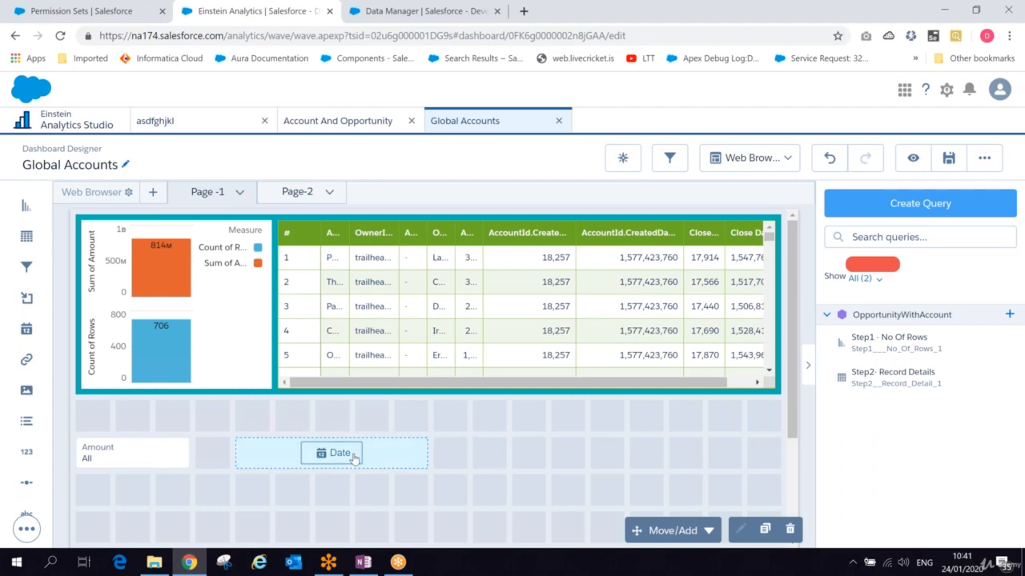
click(355, 456)
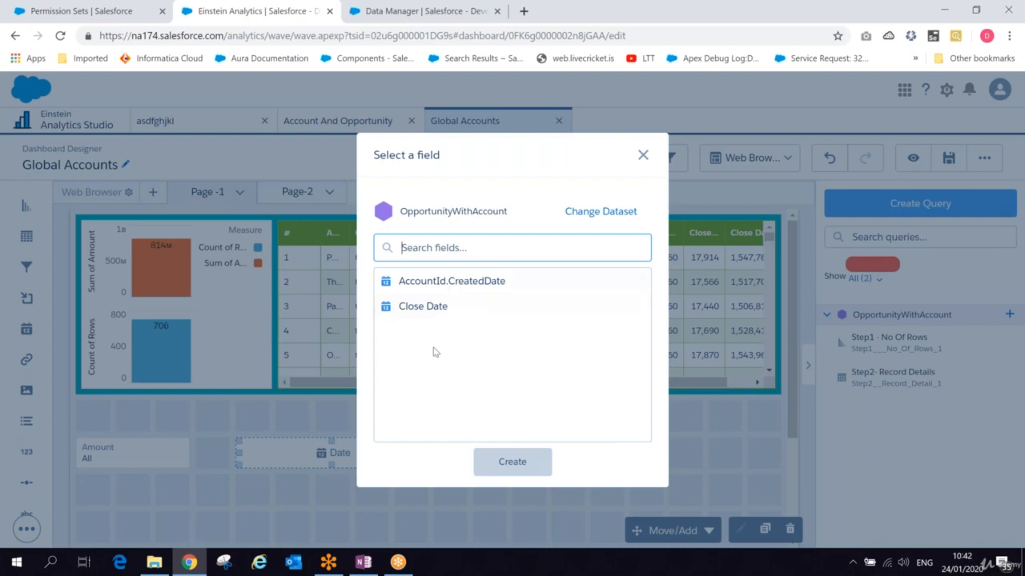
click(436, 306)
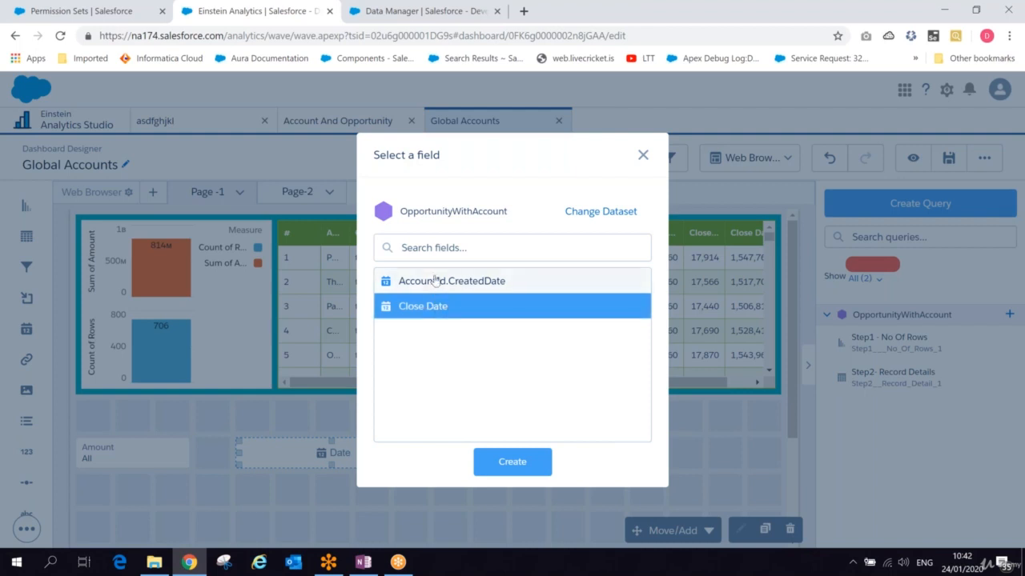
click(434, 280)
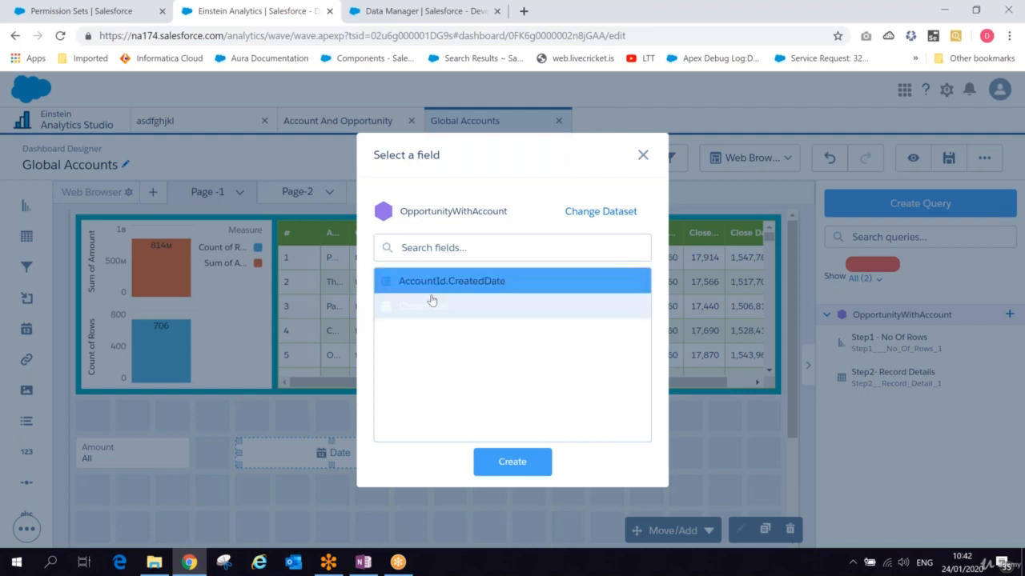
click(432, 302)
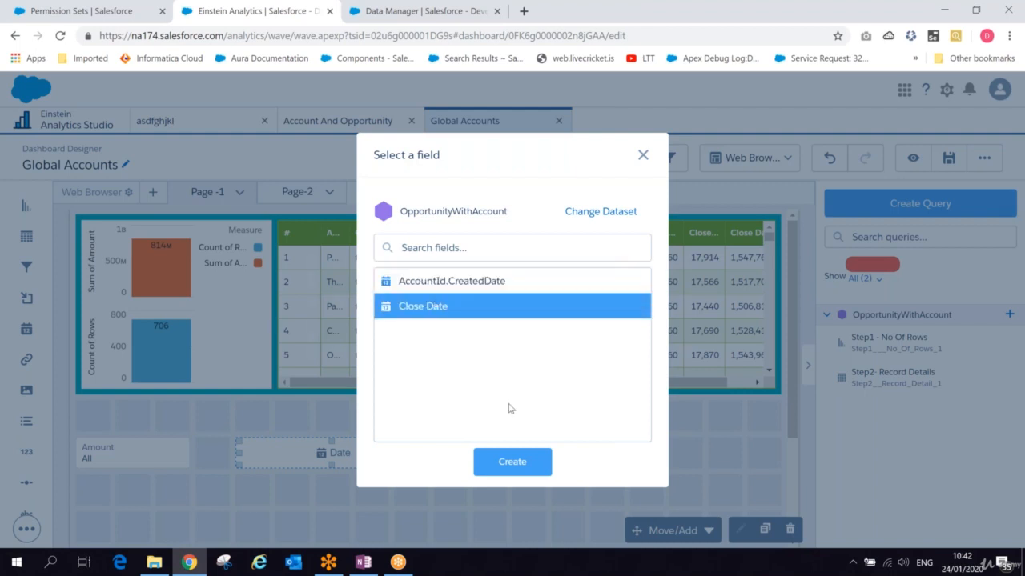
click(512, 464)
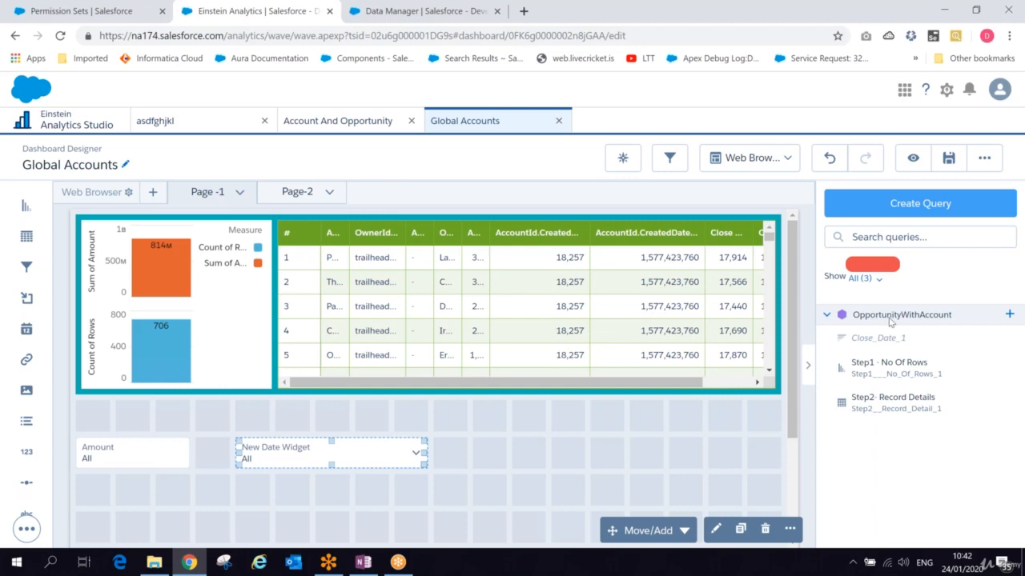
- Try to edit the Close_Date_1 query from the query list, dismissing the application error and closing the lens
click(881, 279)
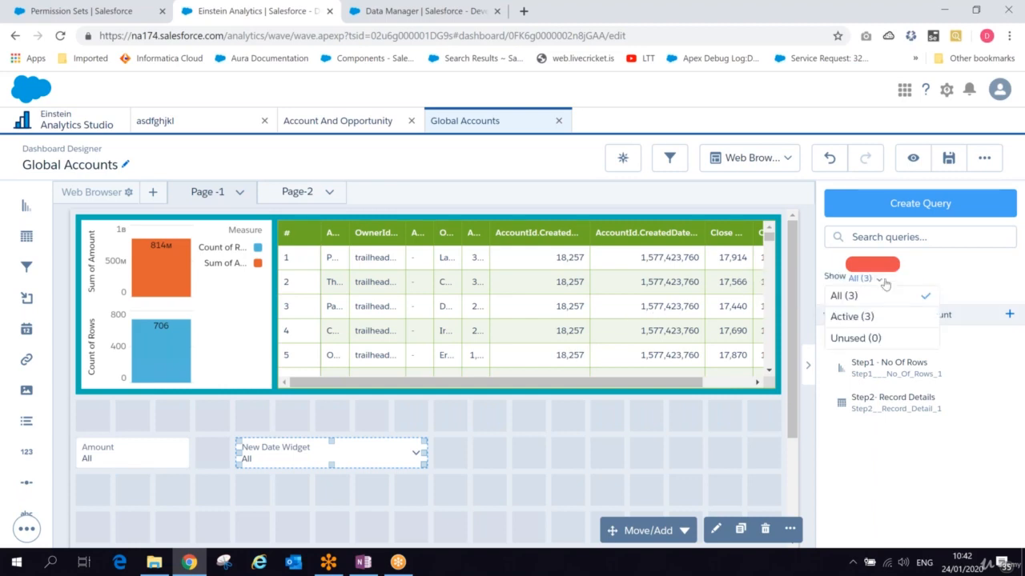
click(973, 290)
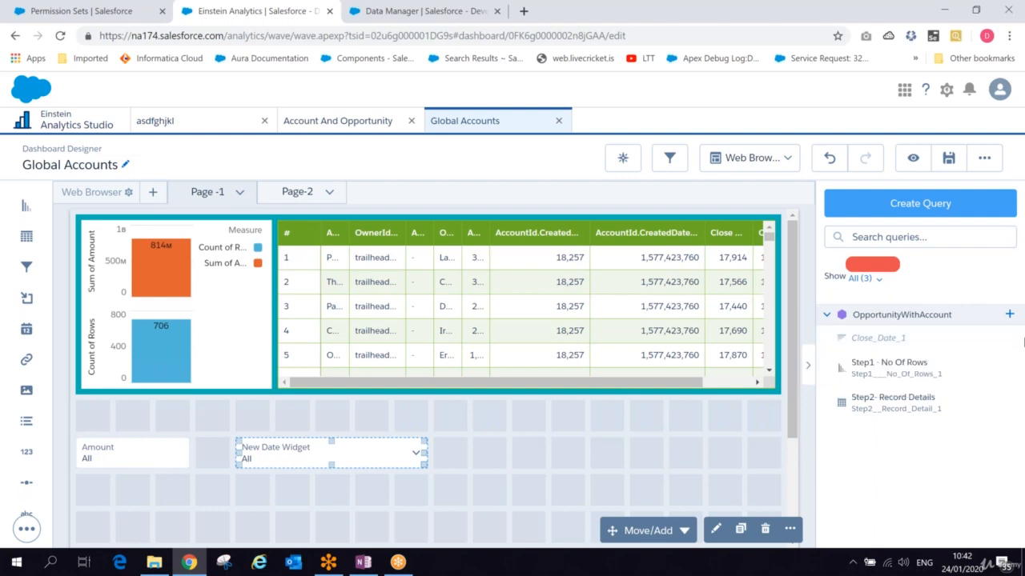
click(1010, 339)
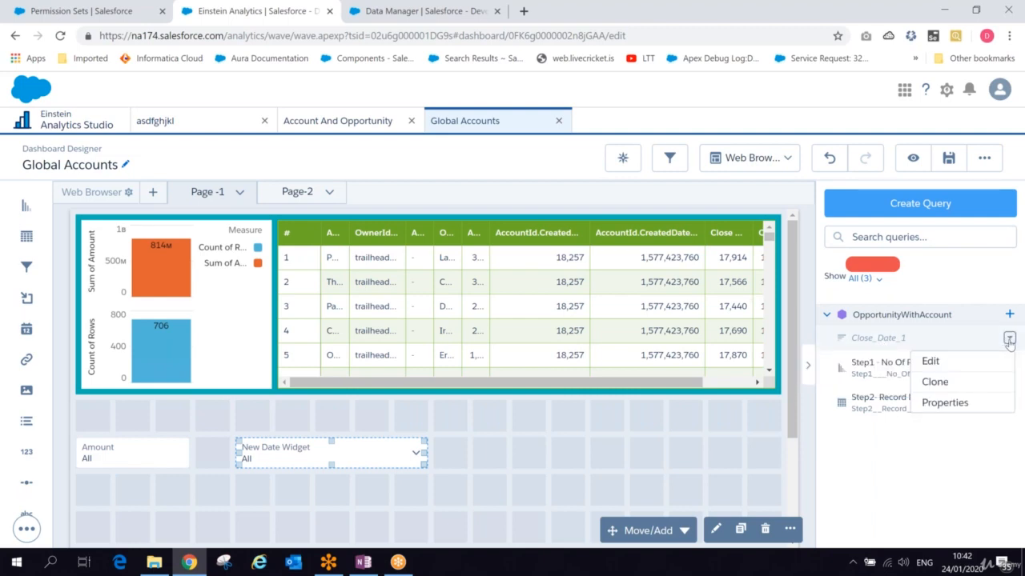
click(930, 362)
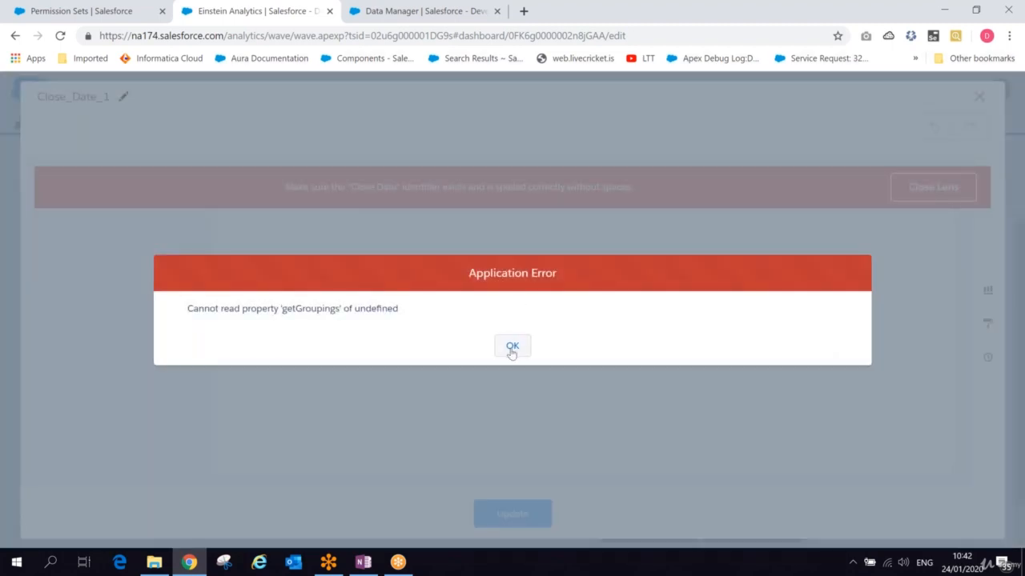
click(511, 347)
click(511, 353)
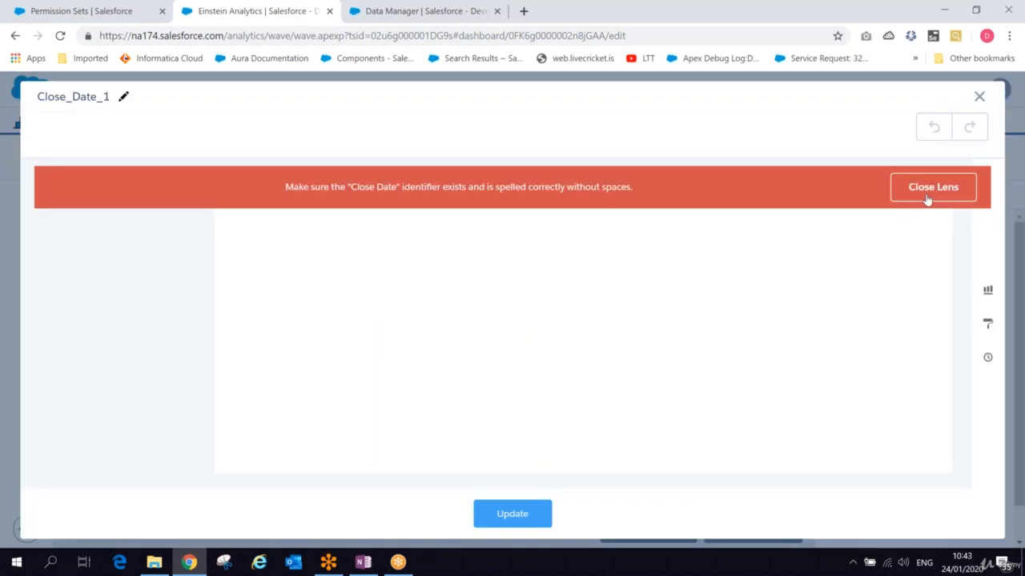
click(930, 189)
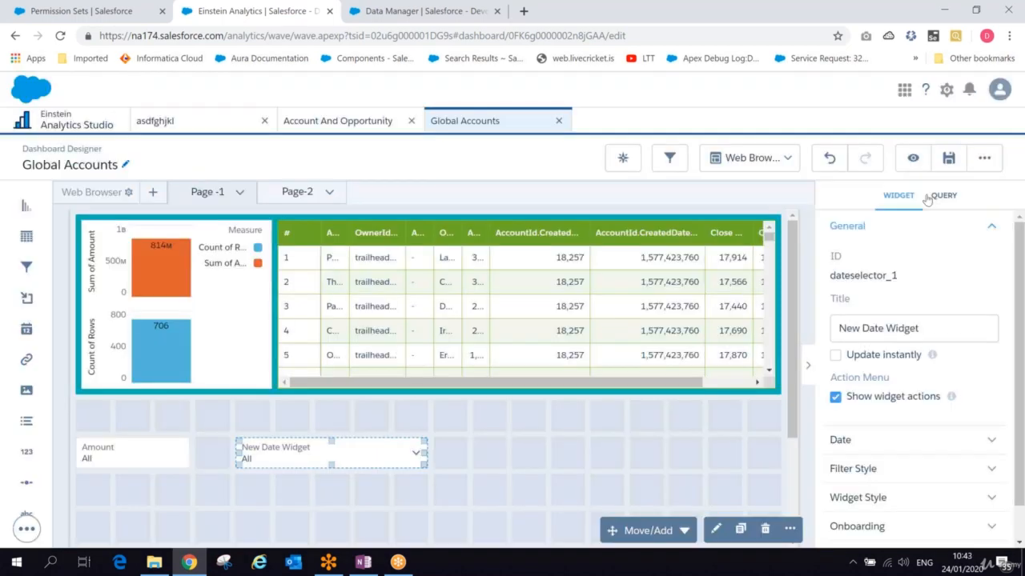
- Try once more to open the date widget's query, close the lens, and delete the New Date Widget
double_click(333, 451)
click(512, 353)
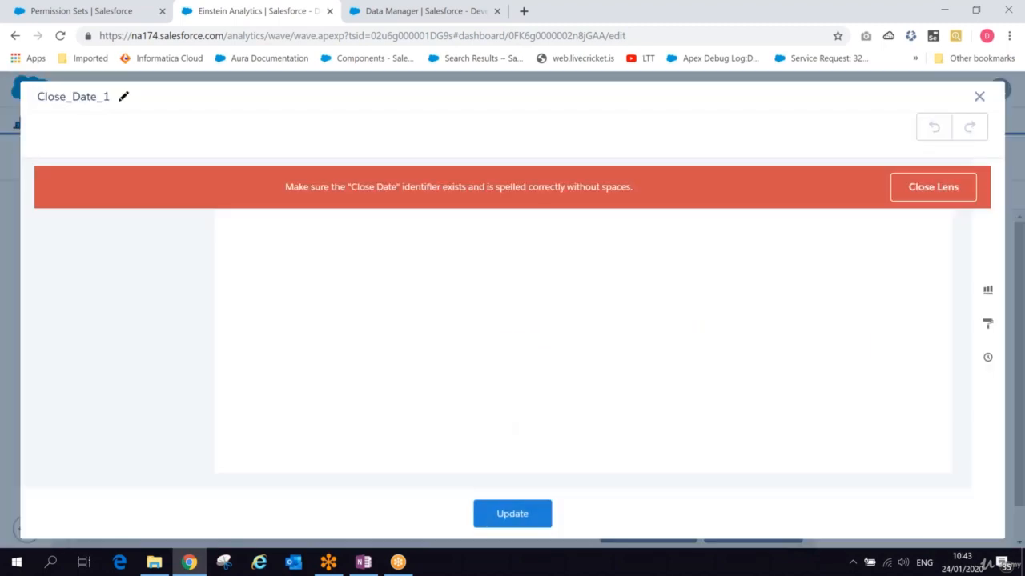
click(926, 191)
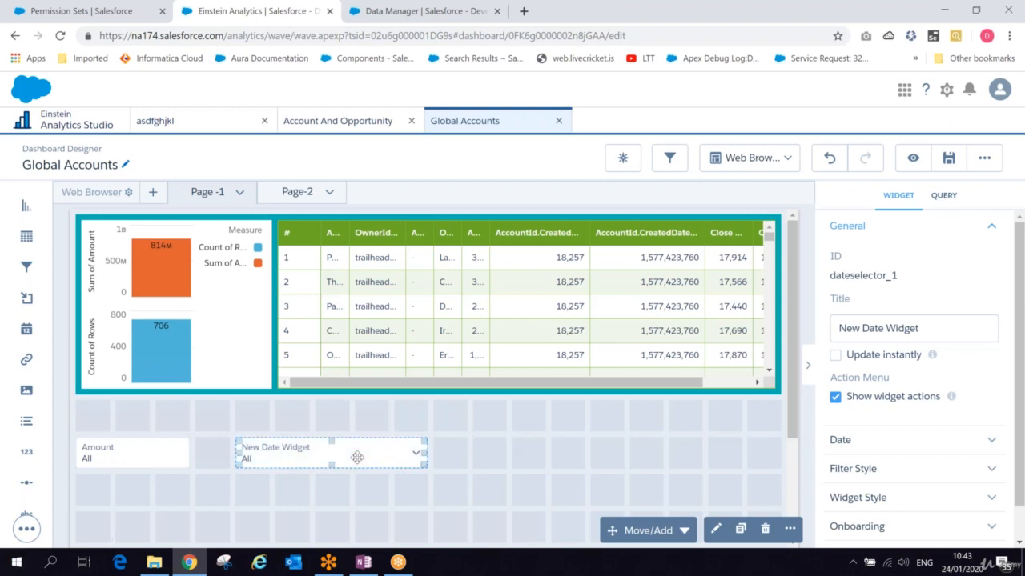
key(Delete)
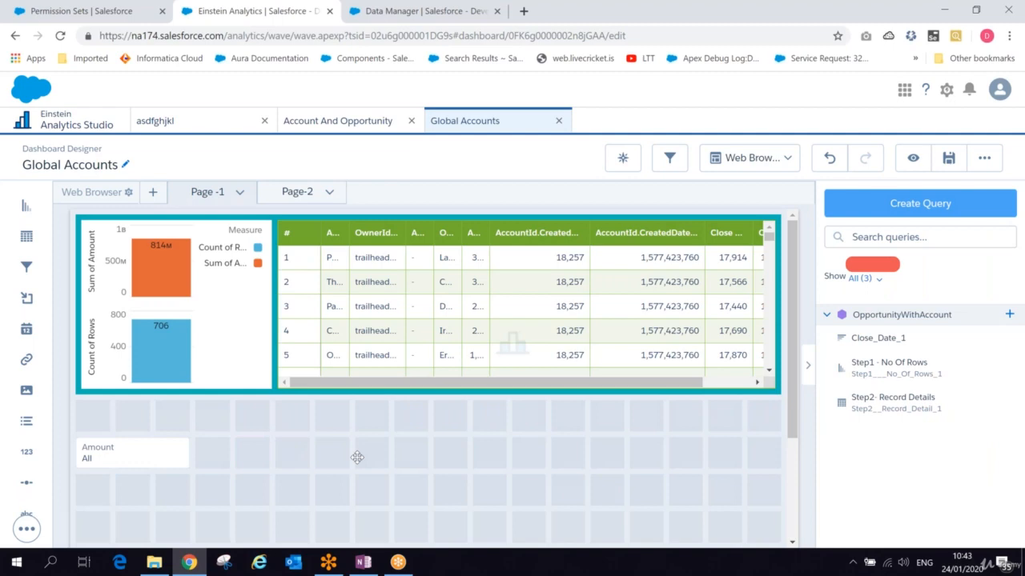
- Add a Date widget beside the Amount filter and create it on the AccountId.CreatedDate field
drag(26, 329, 276, 456)
click(334, 459)
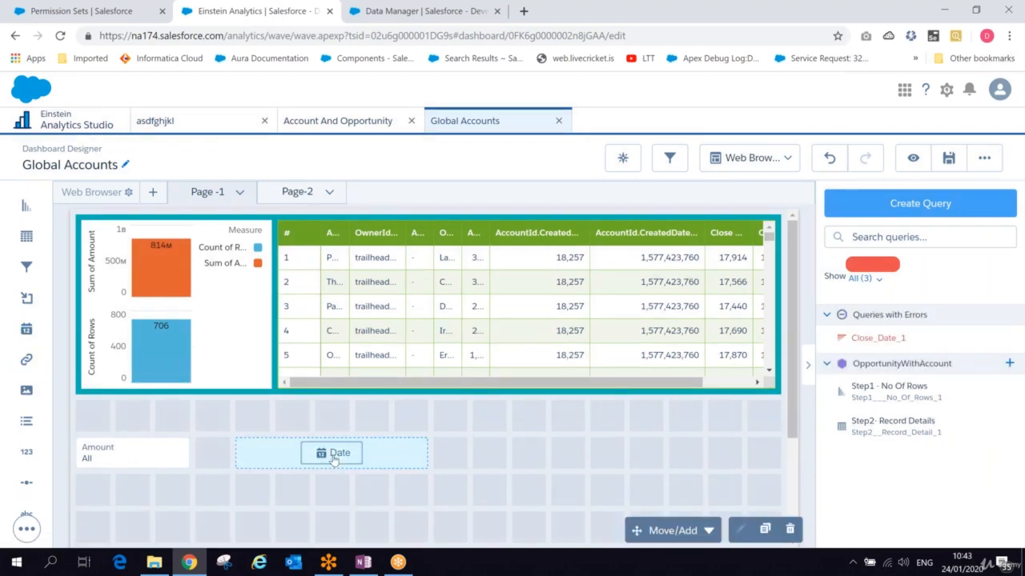
click(333, 456)
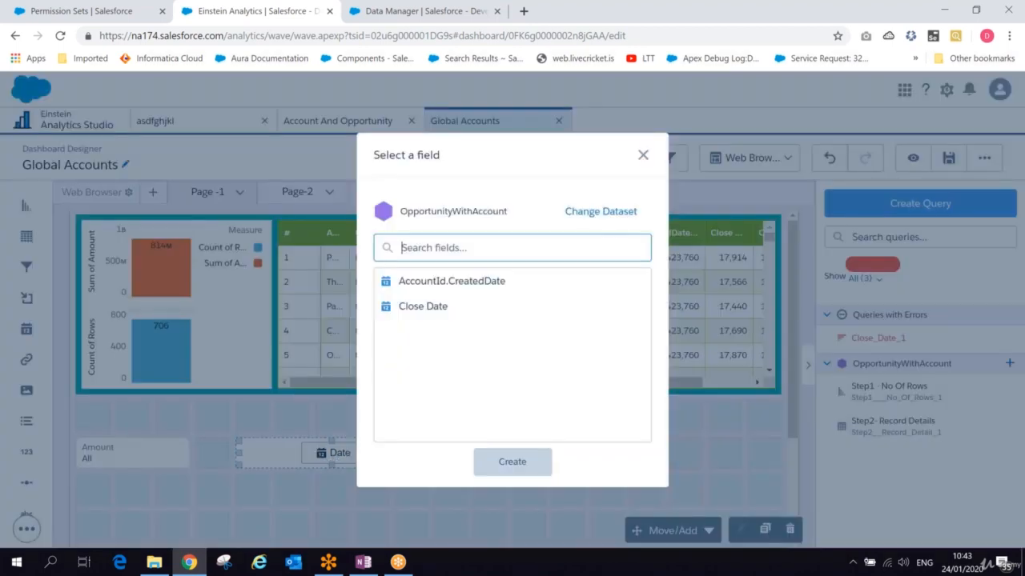
click(449, 281)
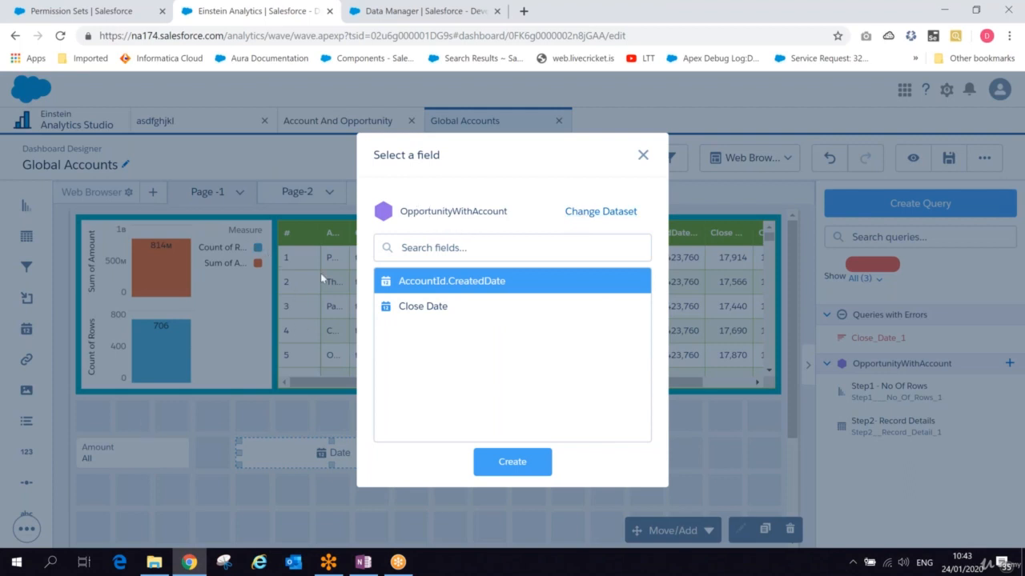
click(526, 469)
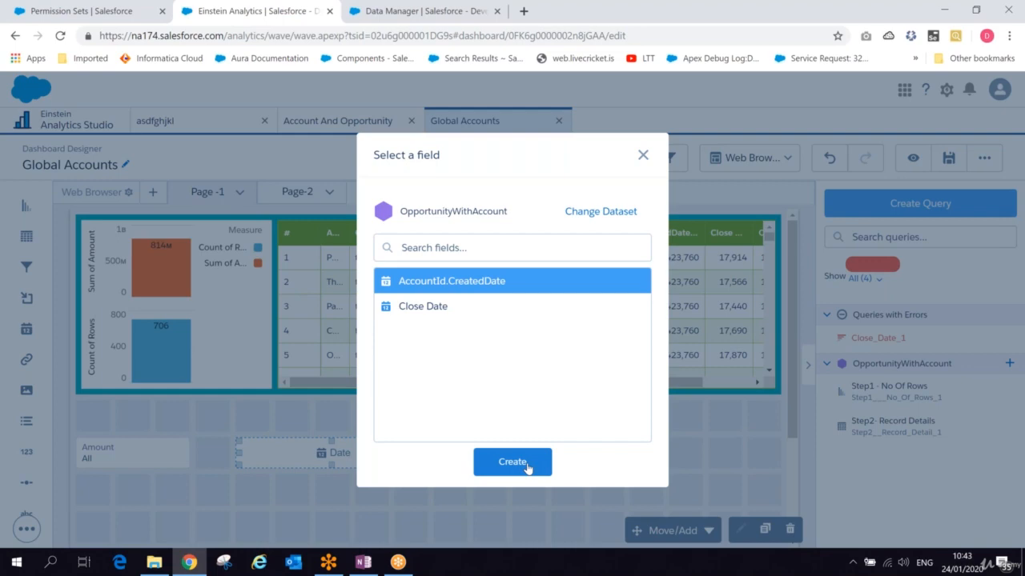
click(525, 464)
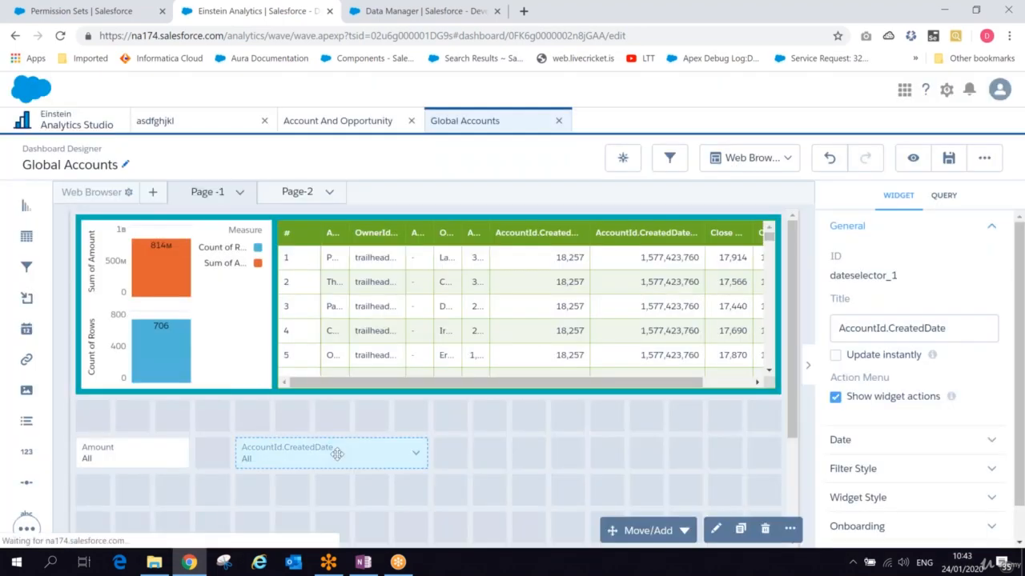
- Open the date widget's query and rename its label to AccountId_CreatedDate_1
double_click(336, 454)
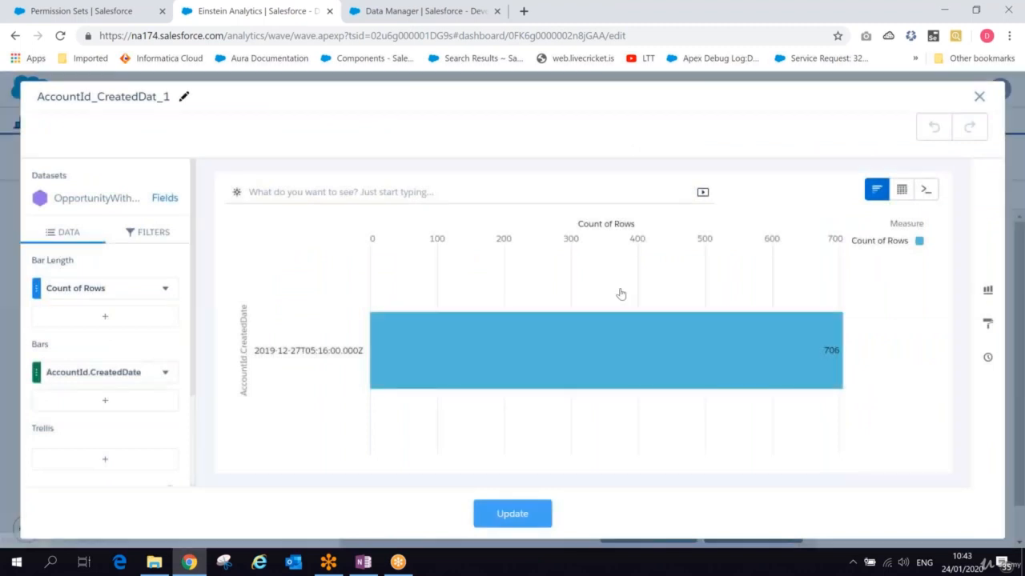
click(182, 98)
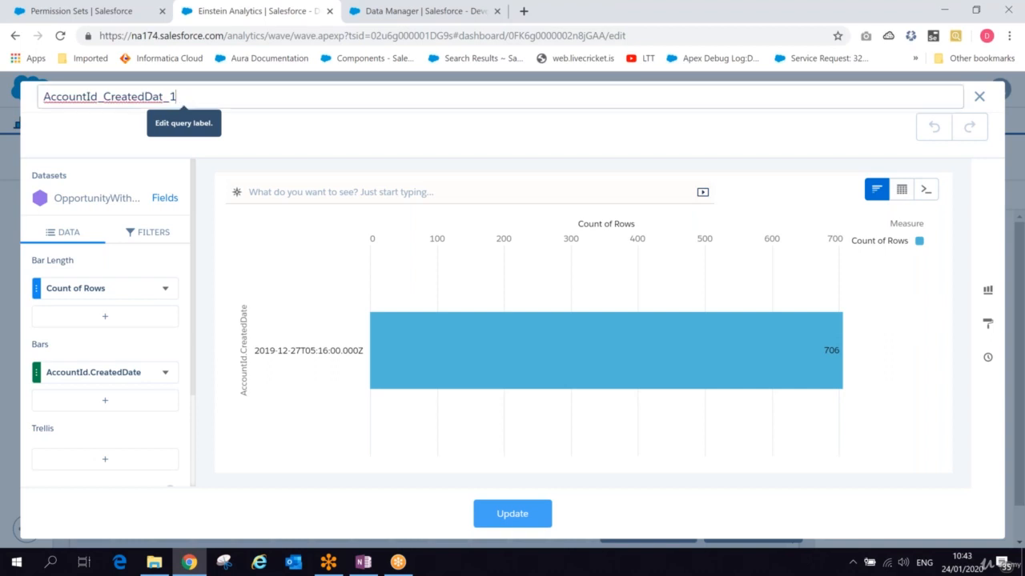
key(BackSpace)
key(BackSpace)
key(BackSpace)
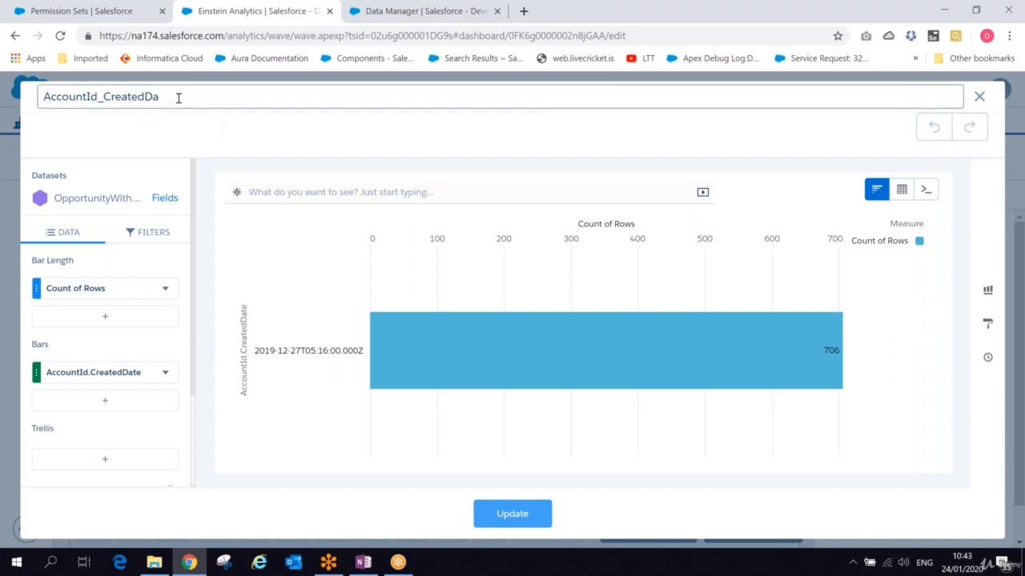
text(te_1)
- Sort the AccountId.CreatedDate bars in descending order
click(89, 315)
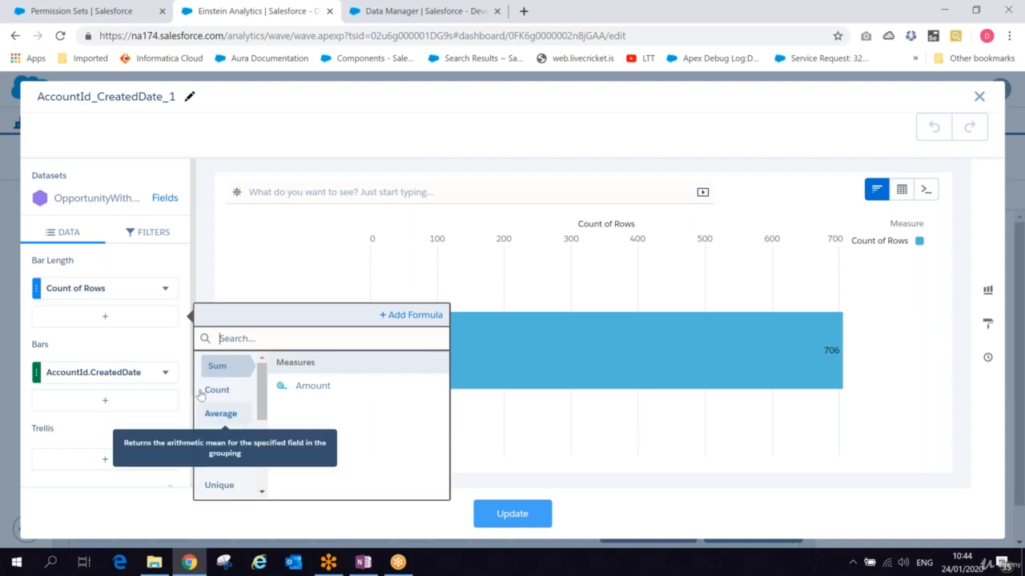
click(174, 369)
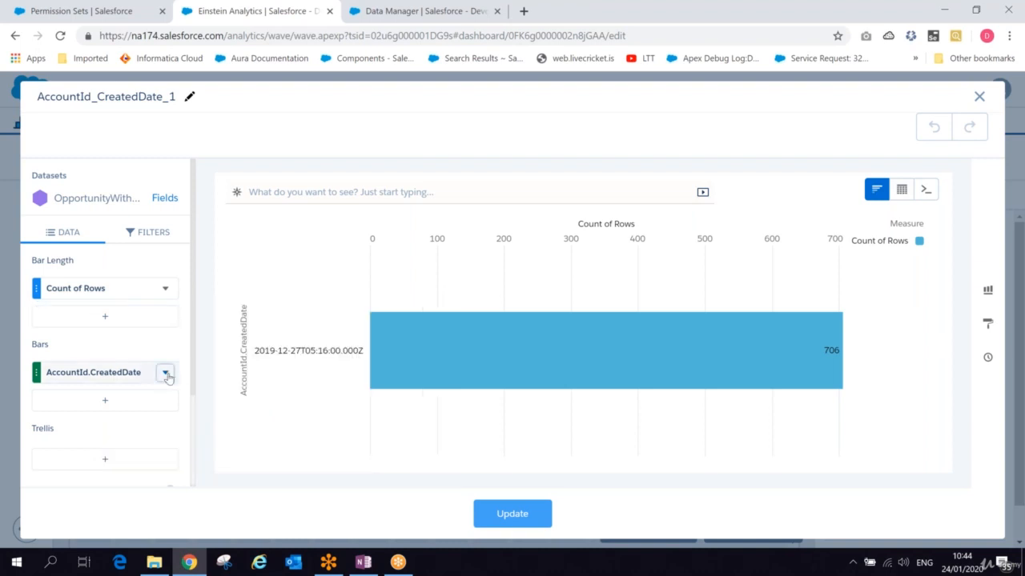
click(165, 373)
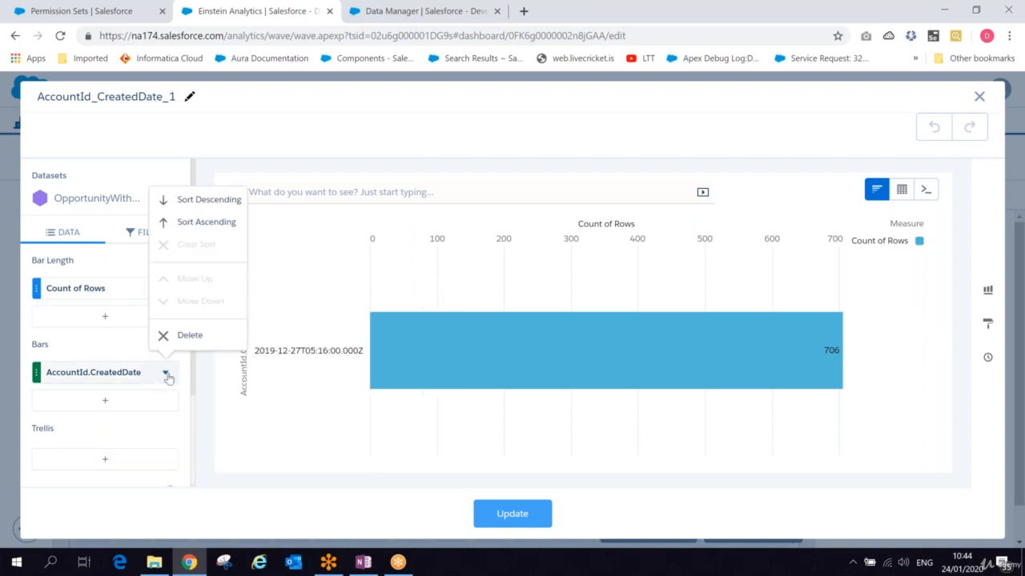
click(213, 204)
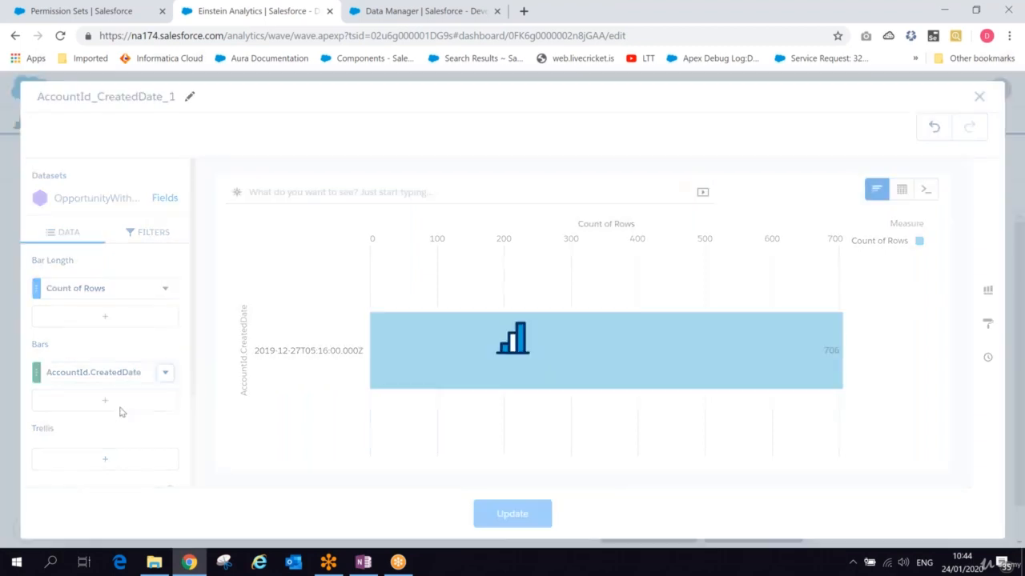
- Add Maximum of Amount as a second bar-length measure in the query
click(165, 289)
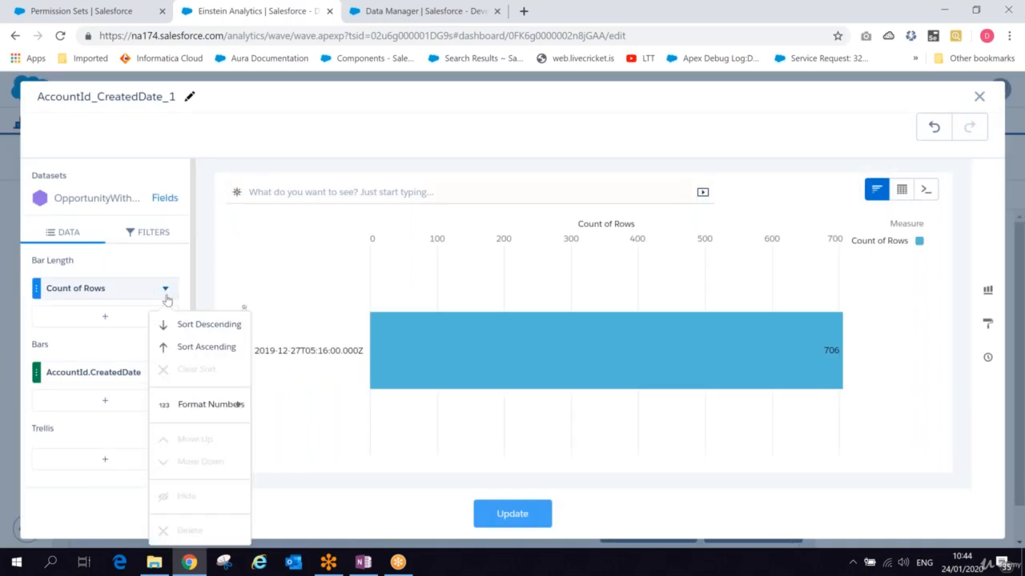
mouse_move(184, 408)
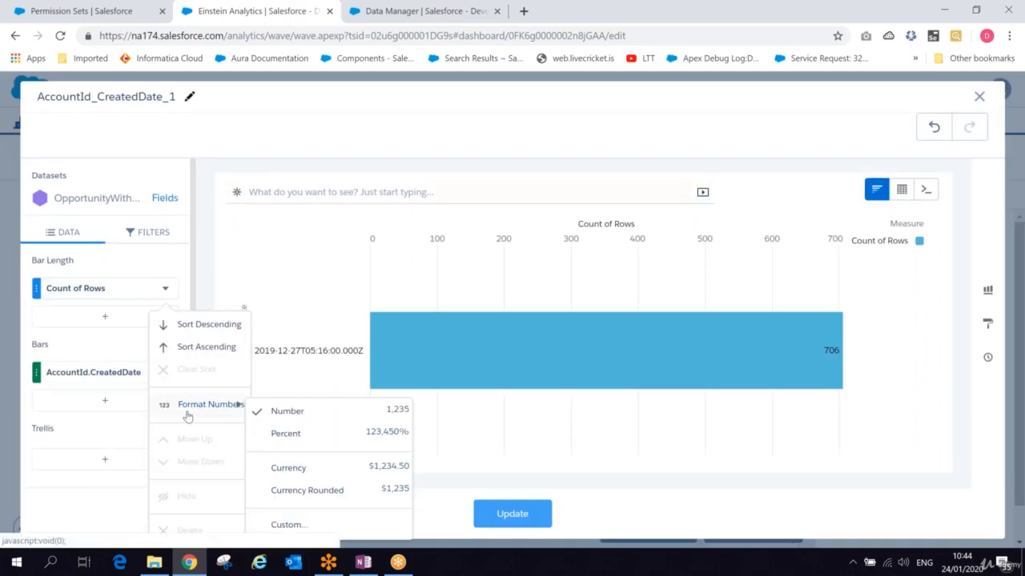
click(105, 316)
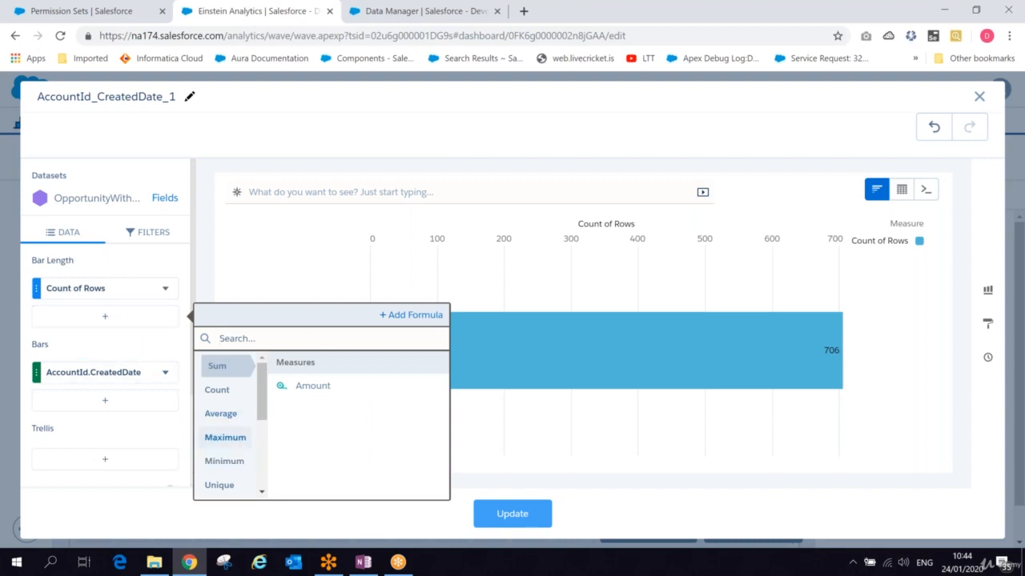
click(224, 437)
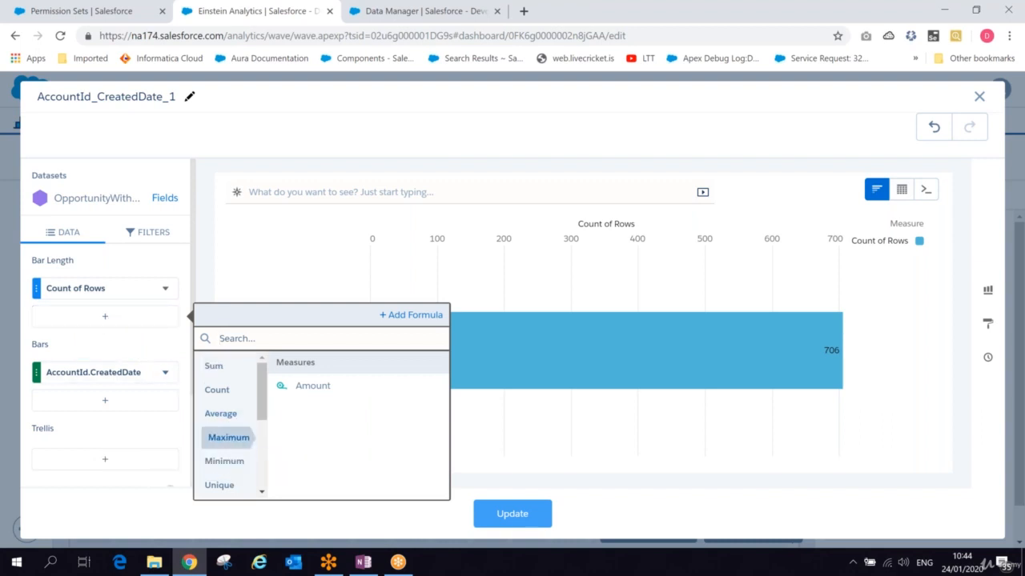
click(308, 386)
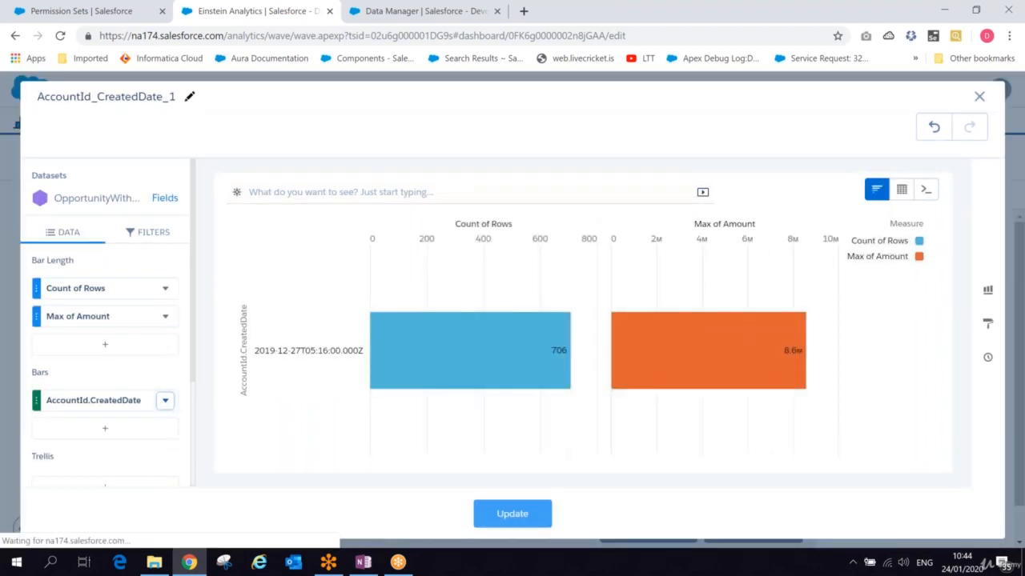
- Add a filter on AccountId.CreatedDate set to Current Fiscal Quarter
click(148, 232)
click(134, 292)
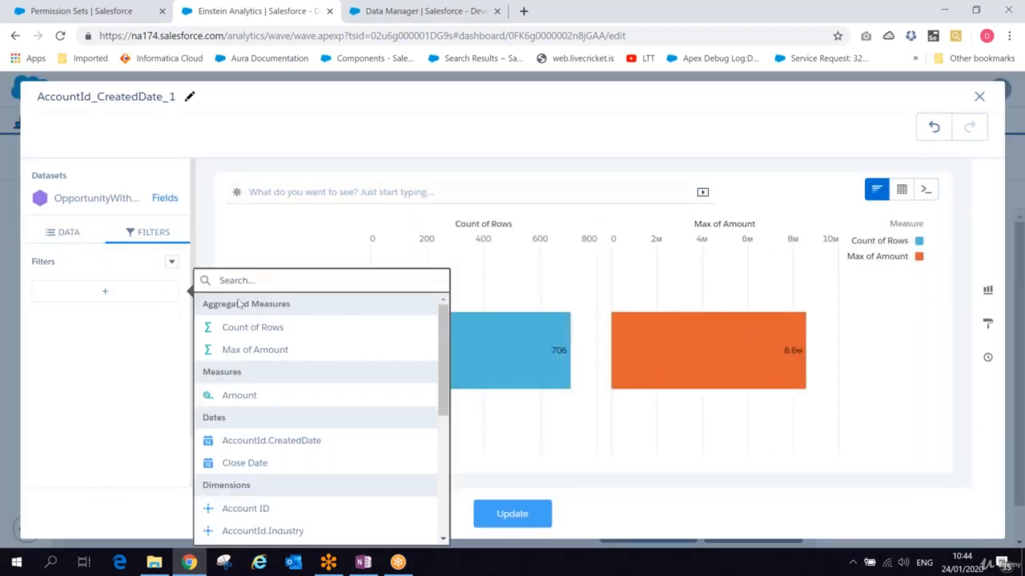
click(307, 441)
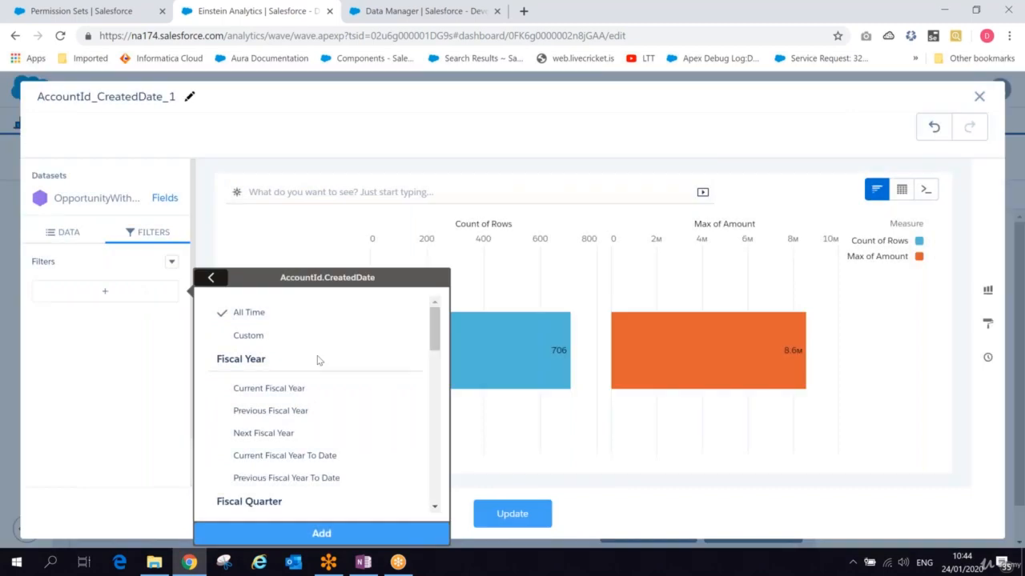
scroll(436, 356, down, 3)
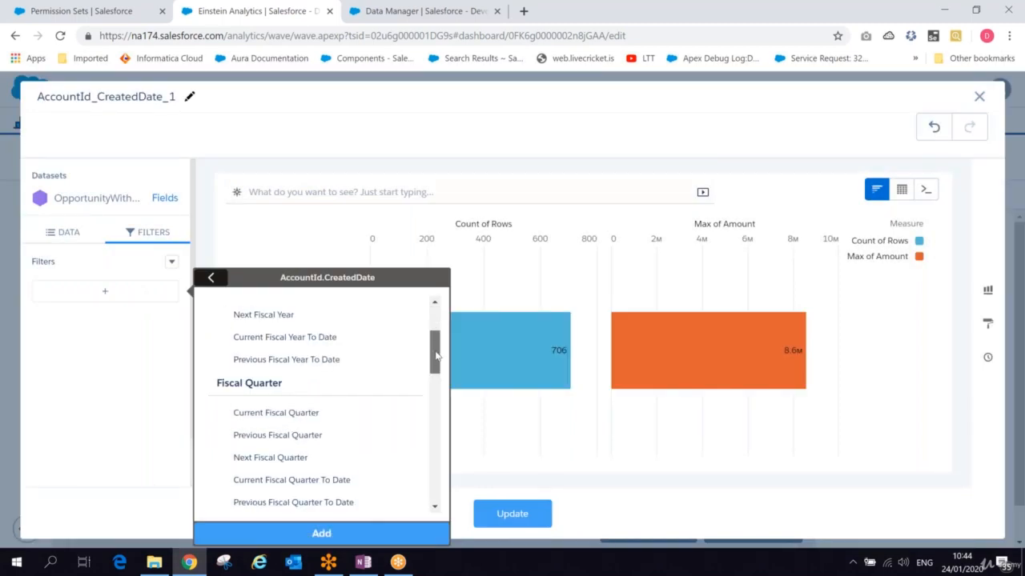
scroll(436, 356, down, 2)
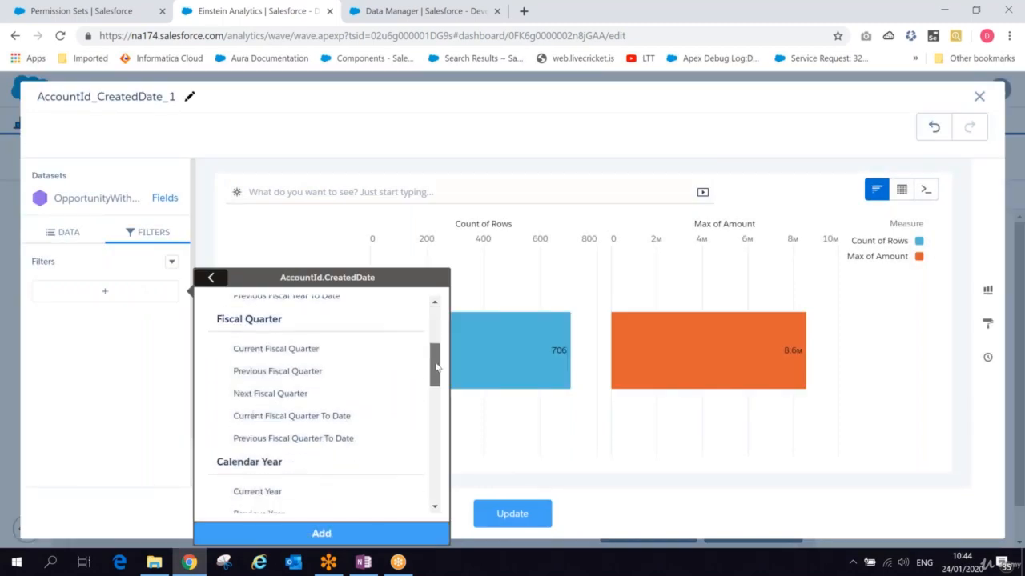
click(312, 348)
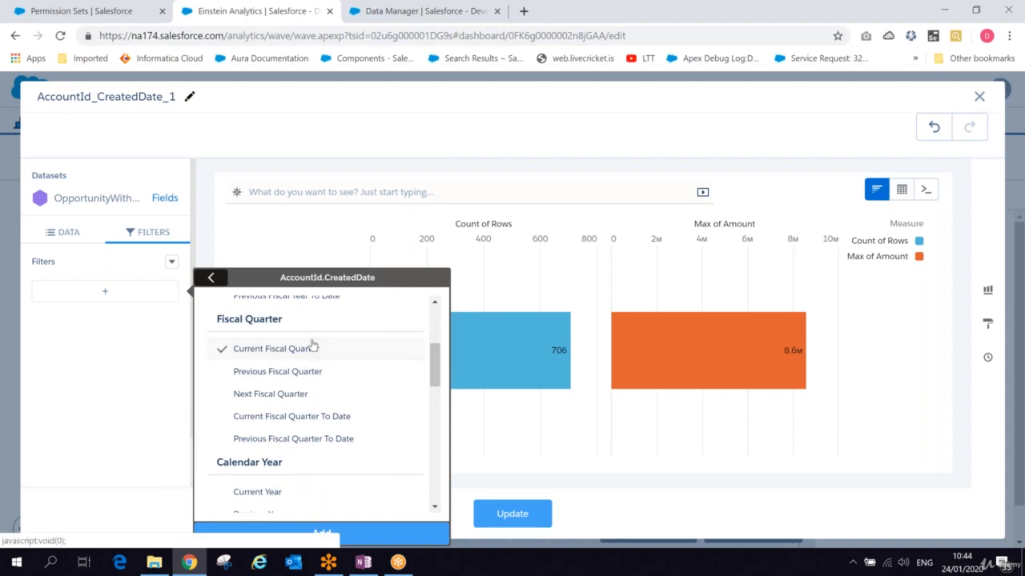
click(373, 533)
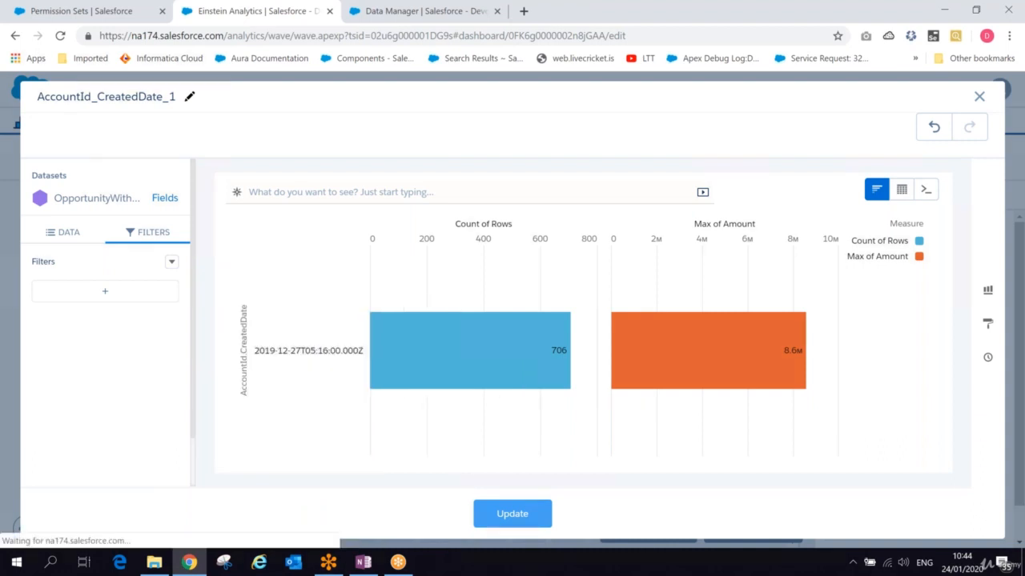
click(168, 301)
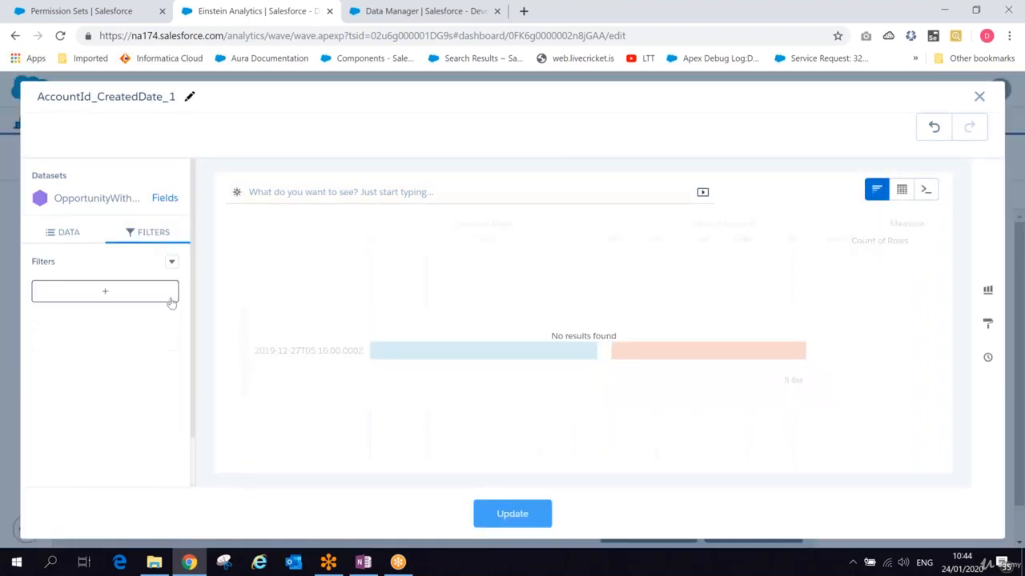
- Try to add a Current Year filter on AccountId.CreatedDate to the date widget's query and update it
click(132, 291)
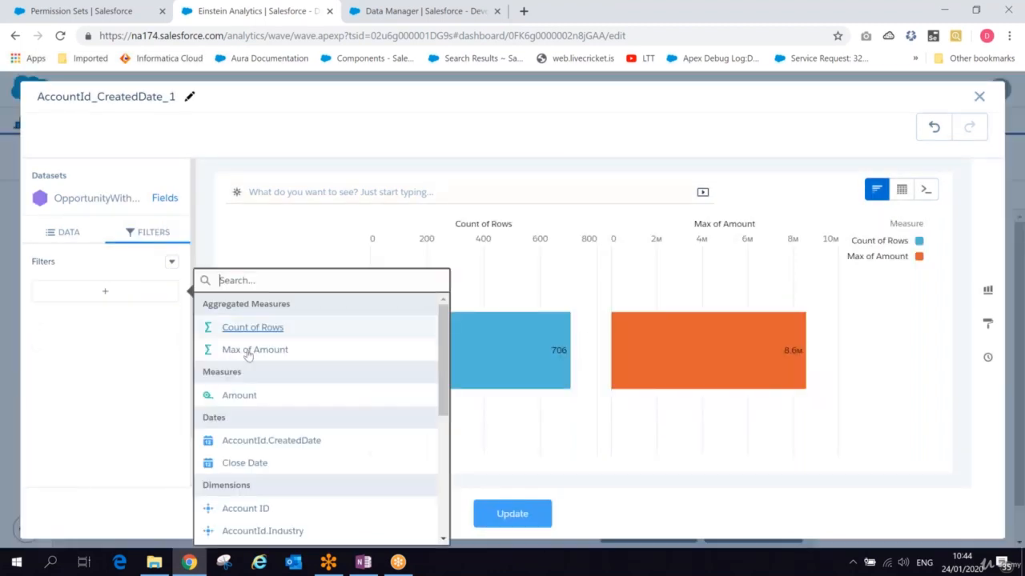
click(312, 442)
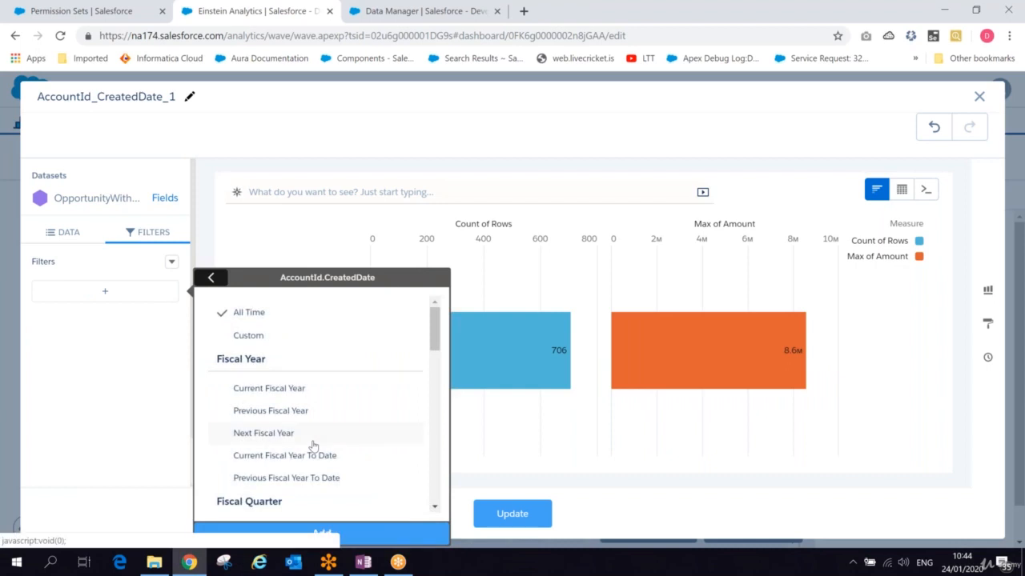
scroll(312, 445, down, 4)
scroll(425, 401, down, 1)
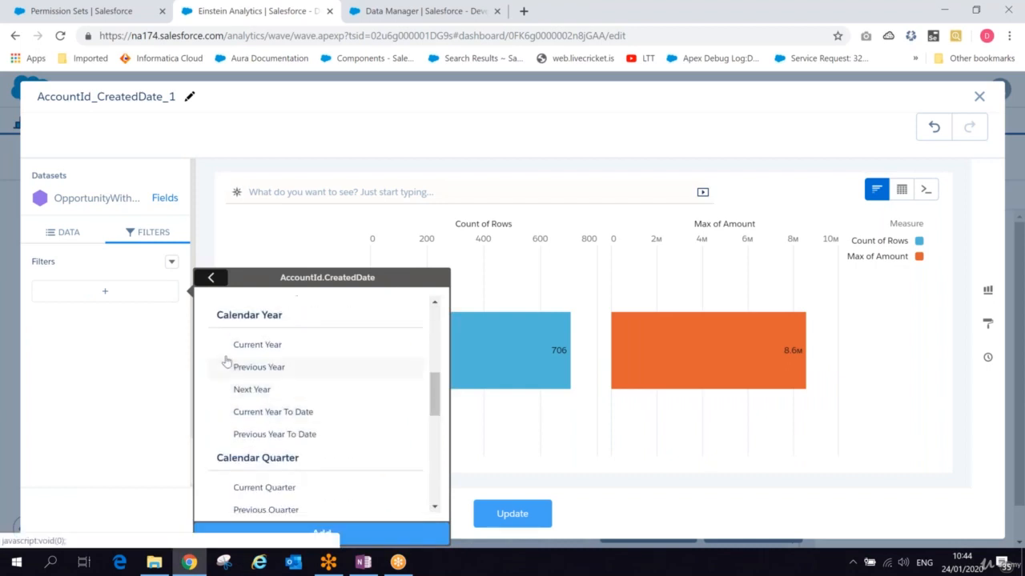
click(240, 344)
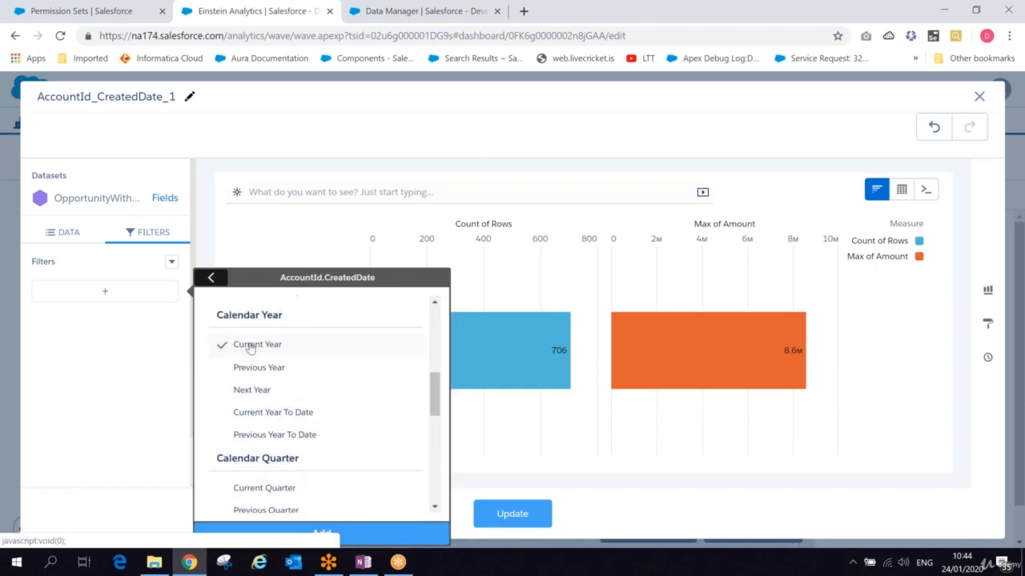
click(354, 538)
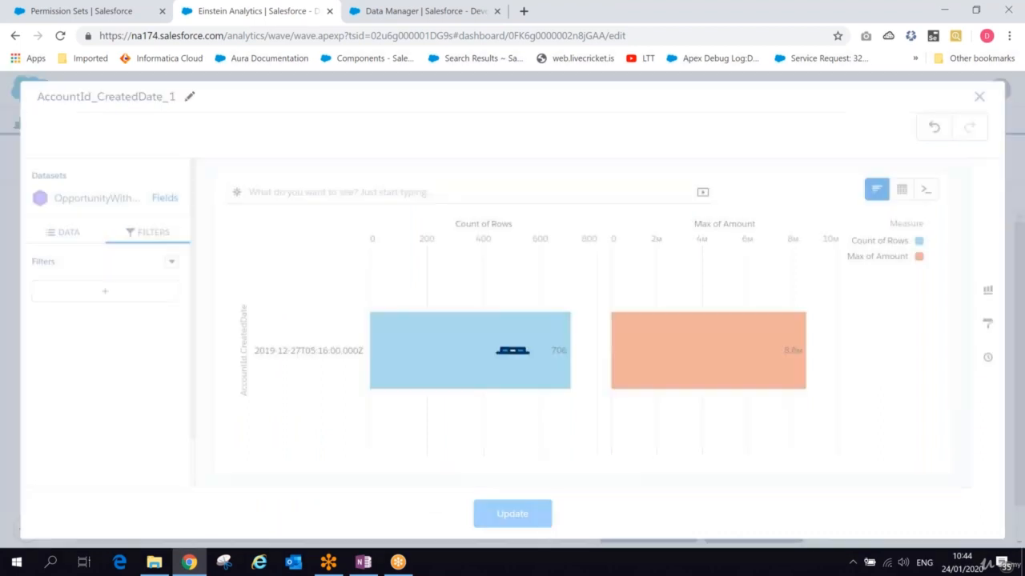
click(172, 293)
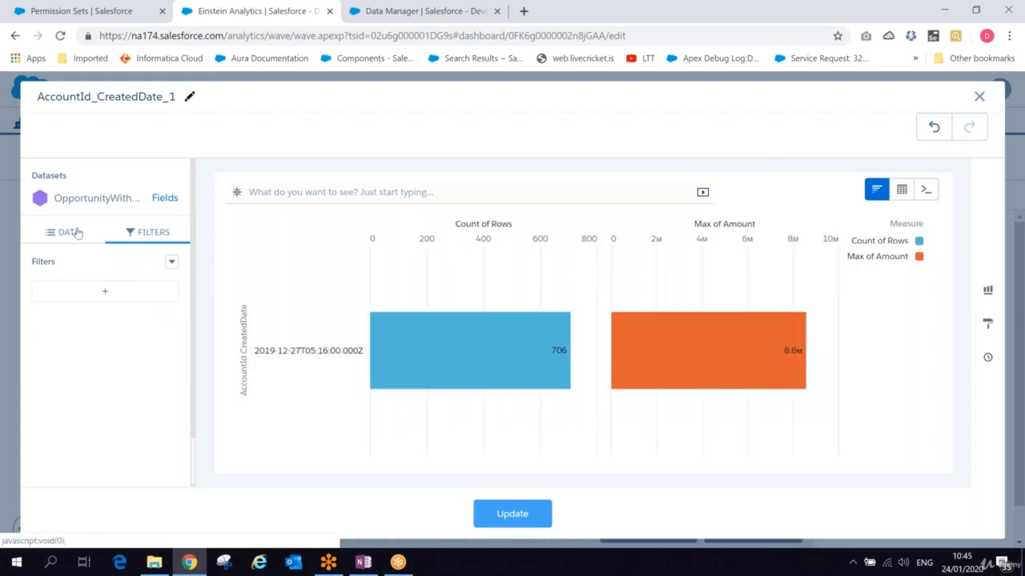
click(513, 514)
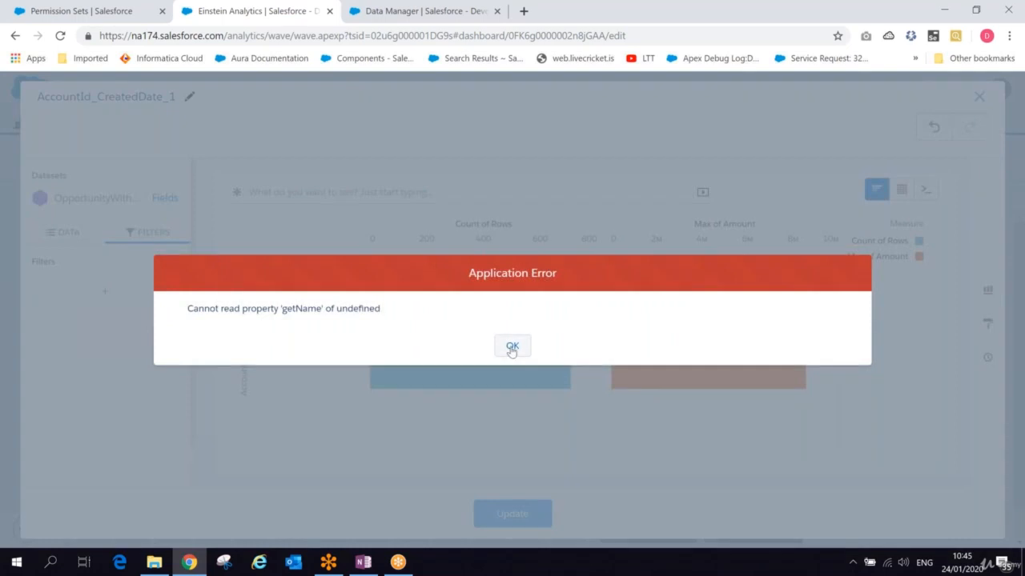
click(512, 351)
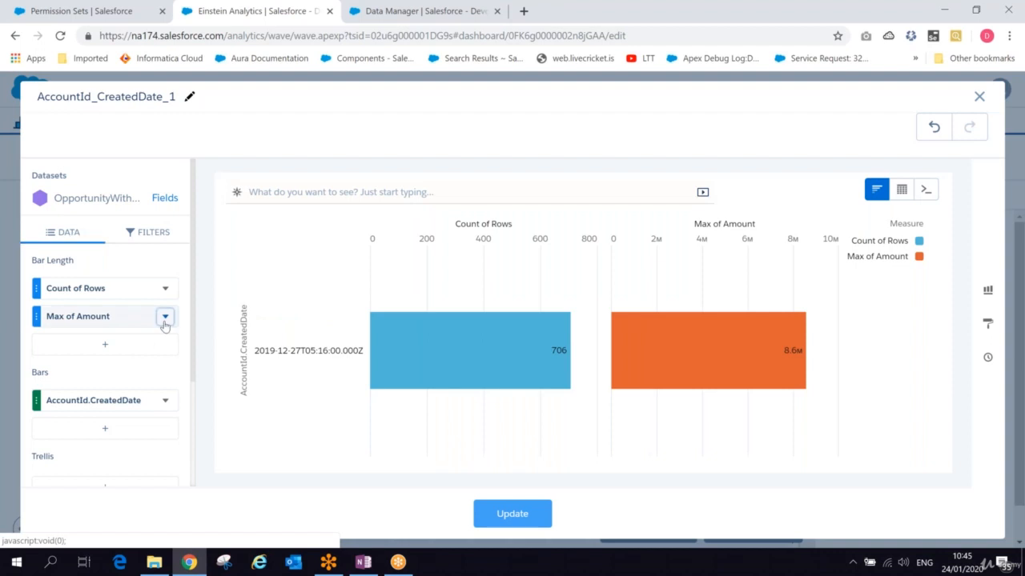
- Delete the Max of Amount measure from the bar length and update the query
click(165, 315)
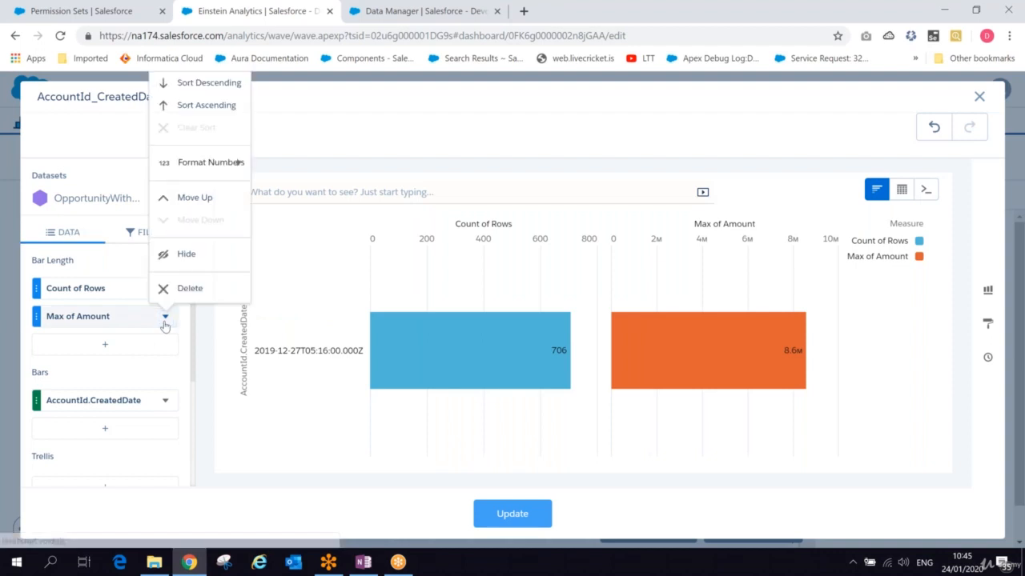
click(189, 288)
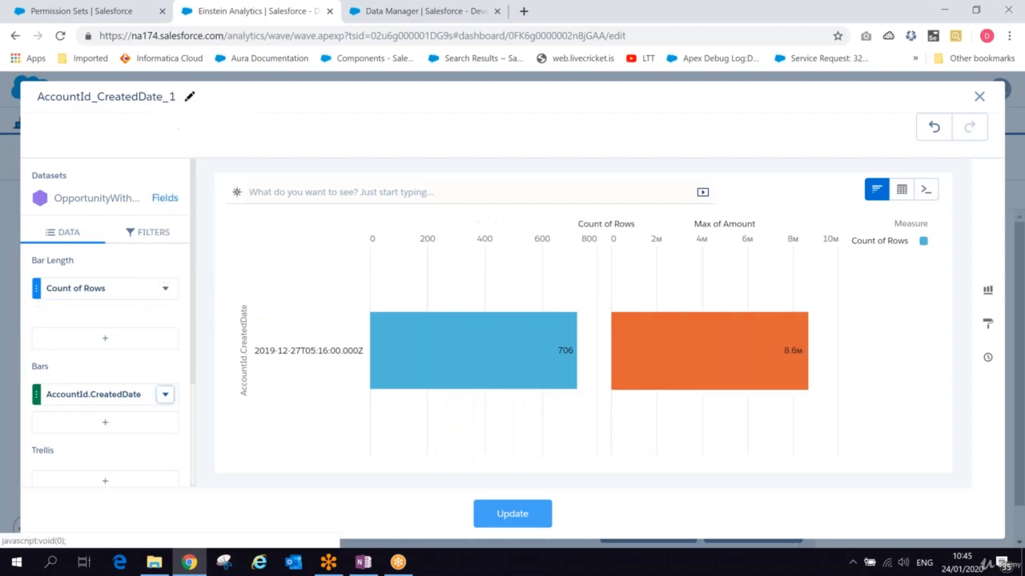
click(519, 515)
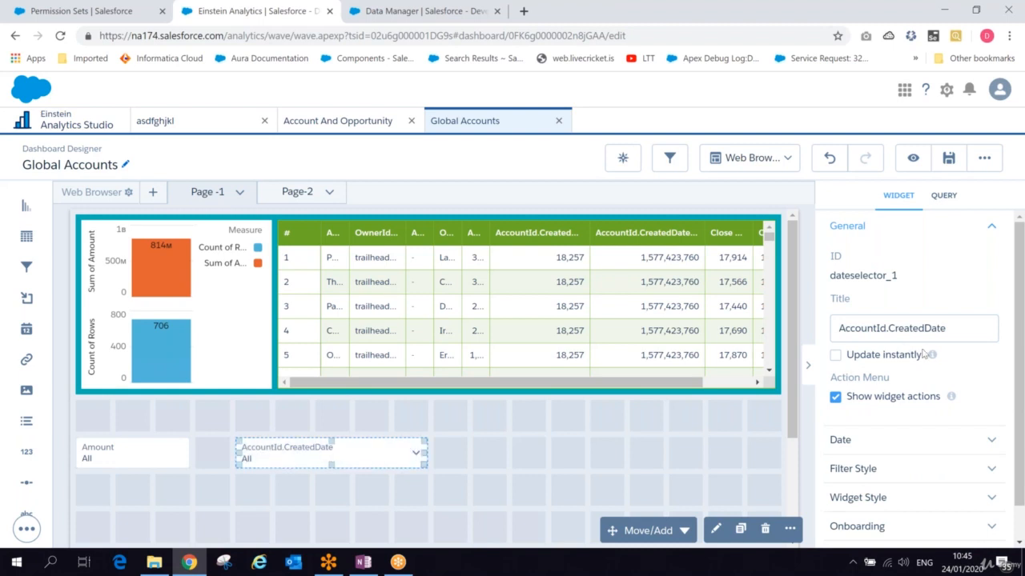
- Enable Update instantly for the AccountId.CreatedDate date selector widget
mouse_move(933, 357)
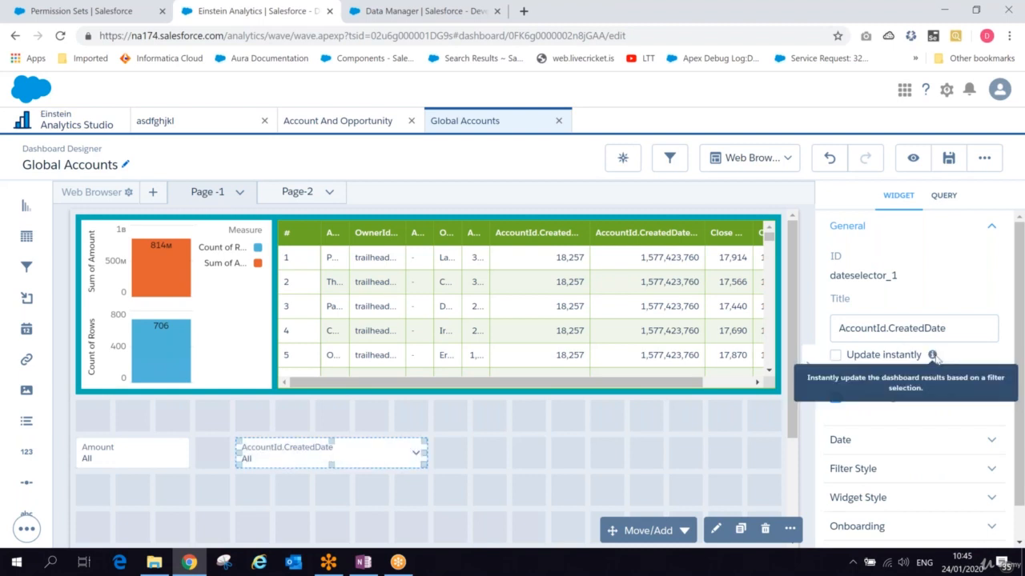
click(836, 355)
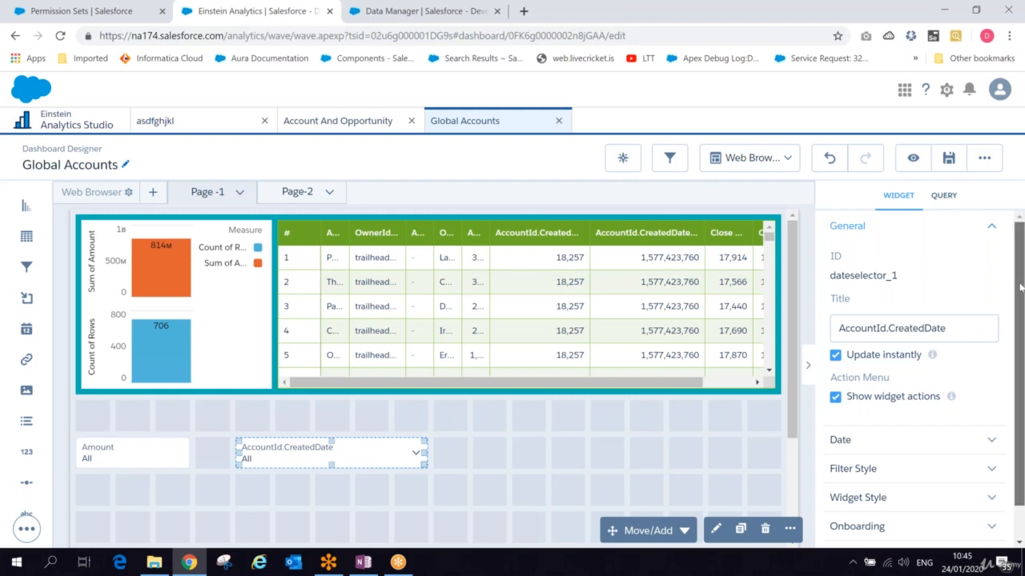
drag(1019, 287, 1017, 324)
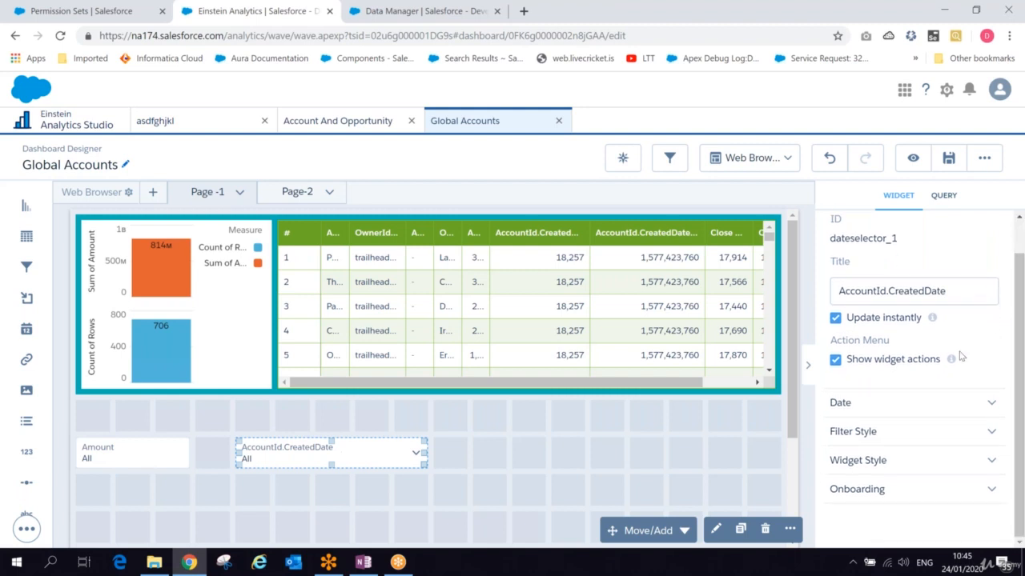
- Open the widget's Date options and switch the default calendar type to Fiscal and back to Calendar
click(863, 411)
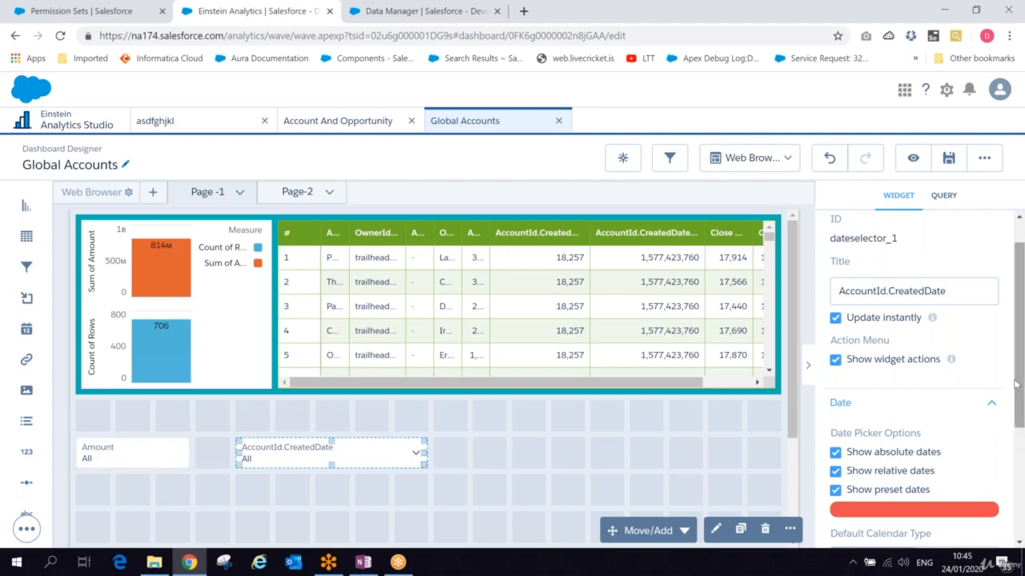
scroll(1015, 394, down, 5)
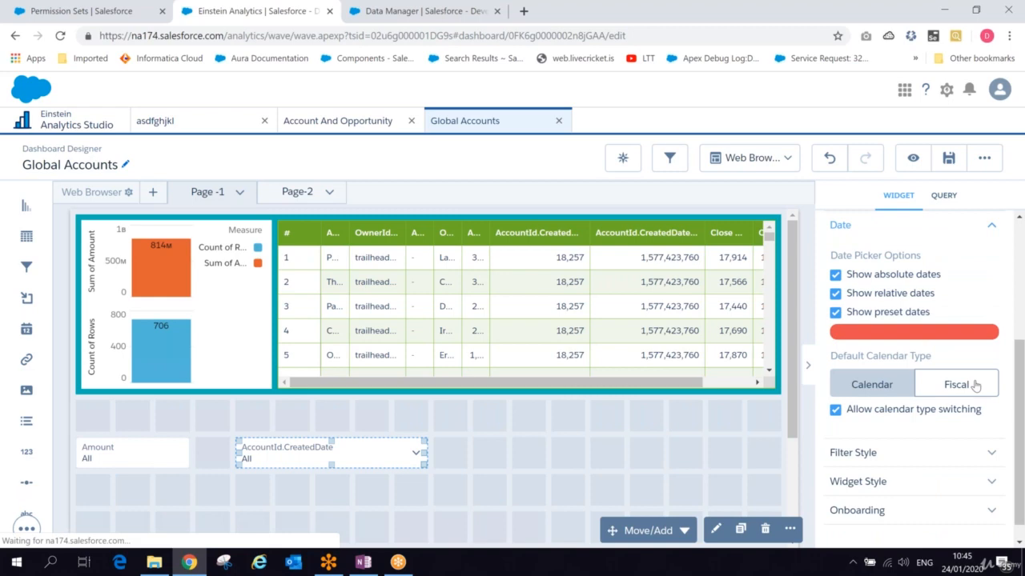
click(975, 385)
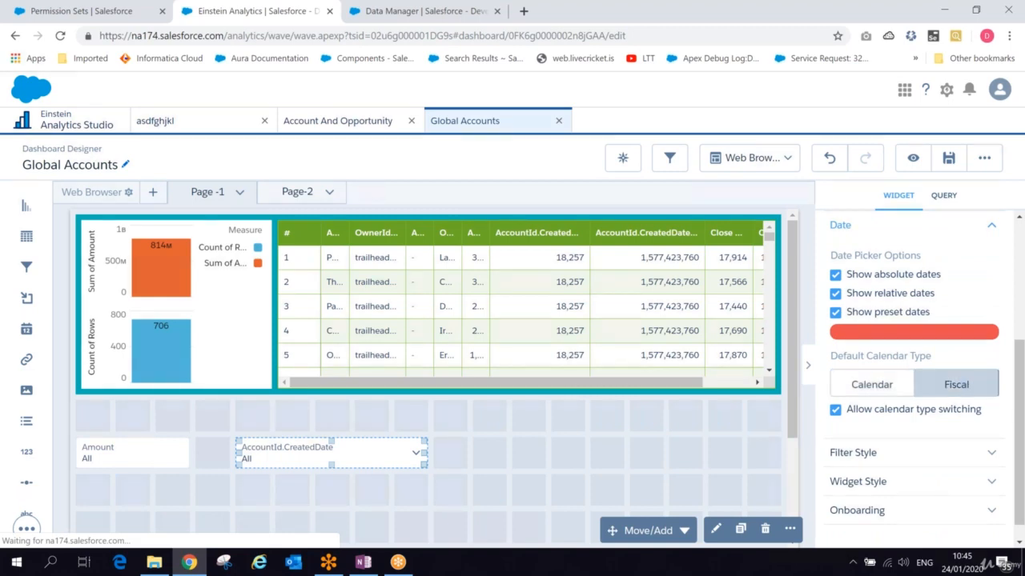
click(903, 387)
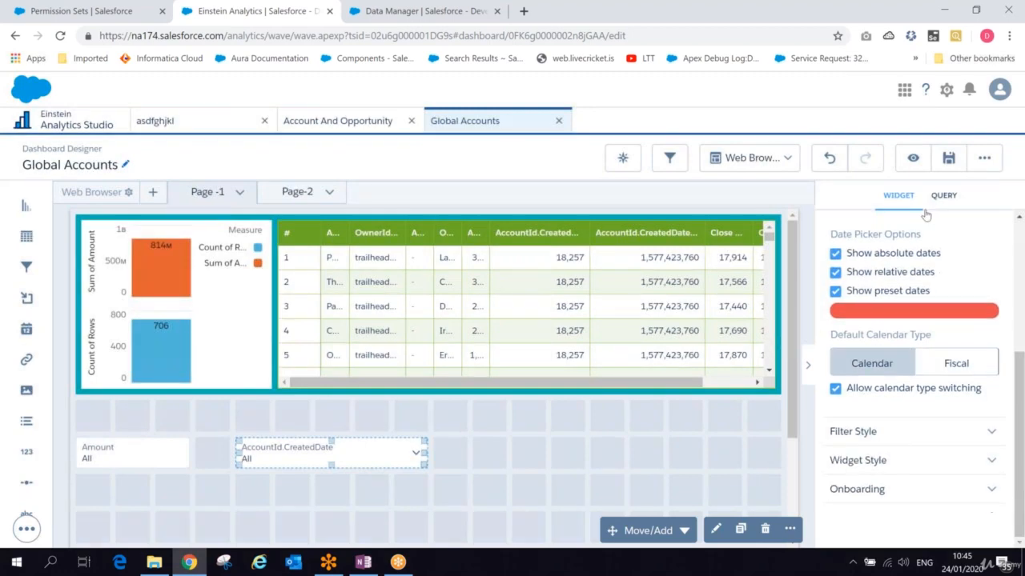
- Save the Global Accounts dashboard to My Private App
click(947, 160)
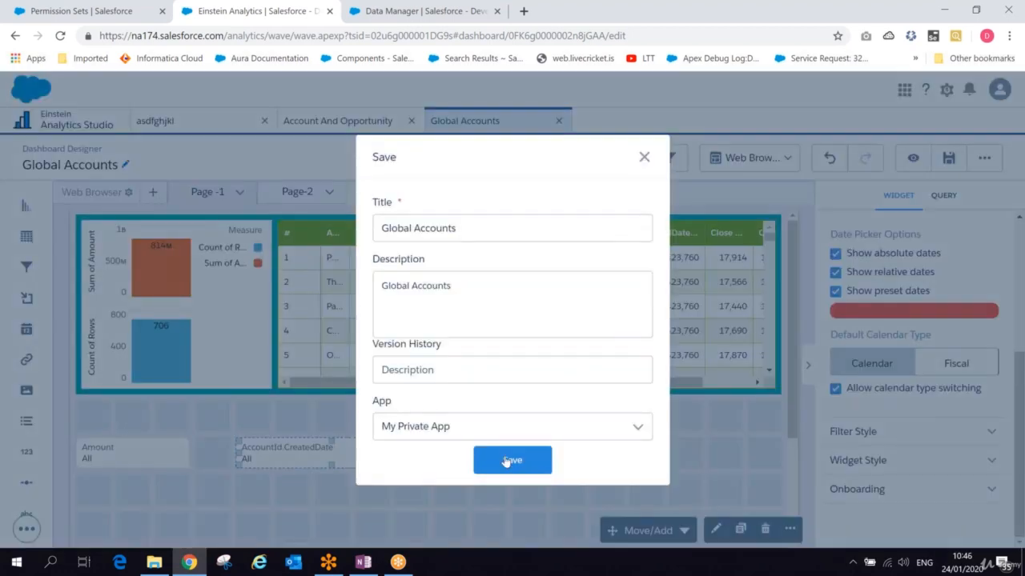
click(505, 462)
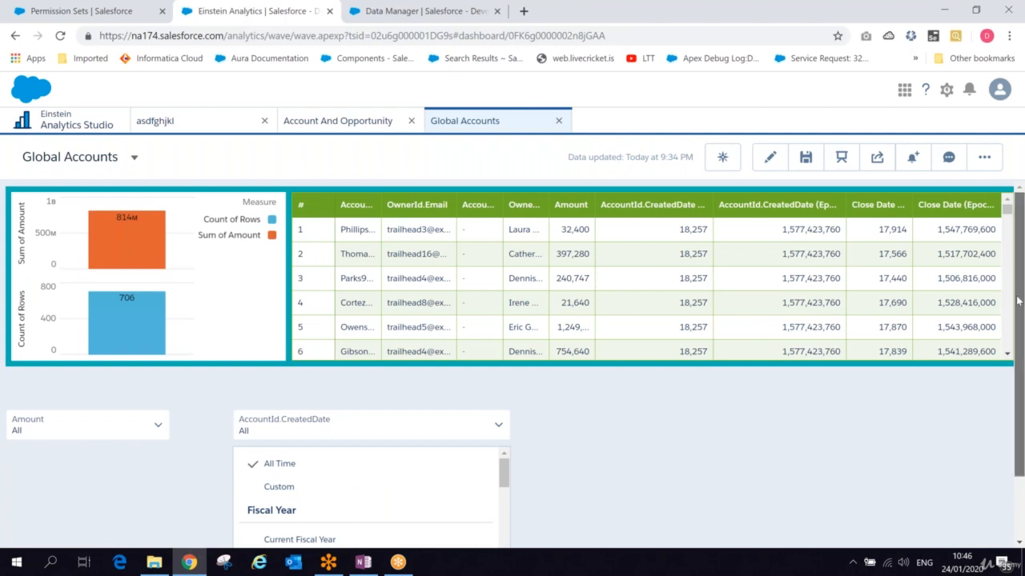
- Test the date filter by choosing Current Year To Date and then All Time
drag(1018, 301, 1013, 385)
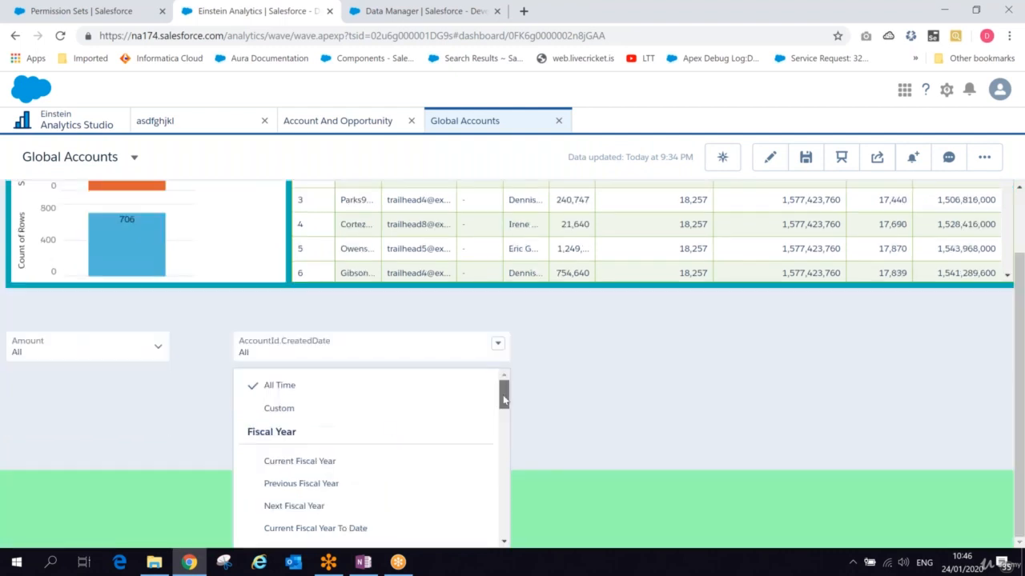
drag(504, 400, 497, 450)
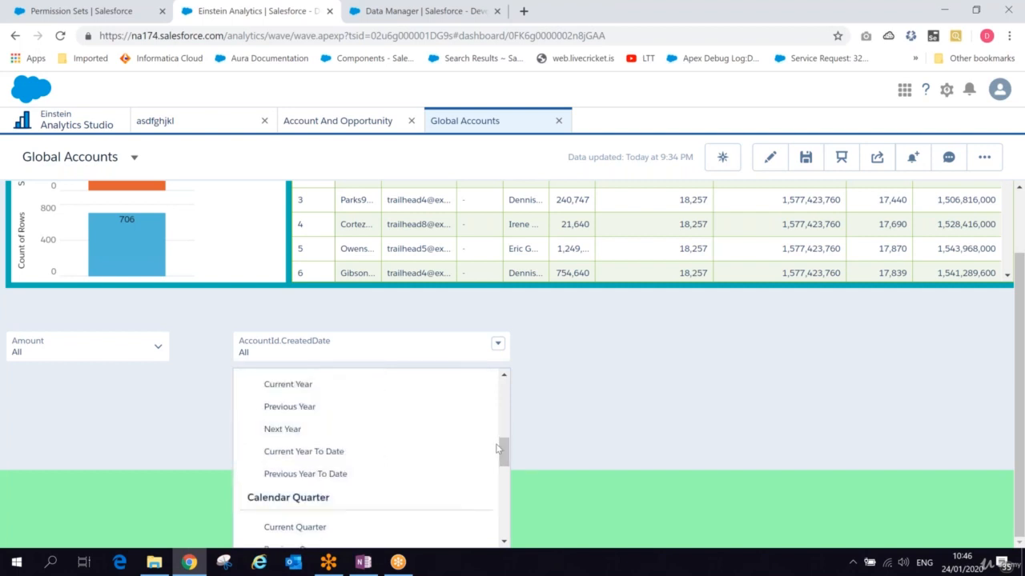
click(312, 453)
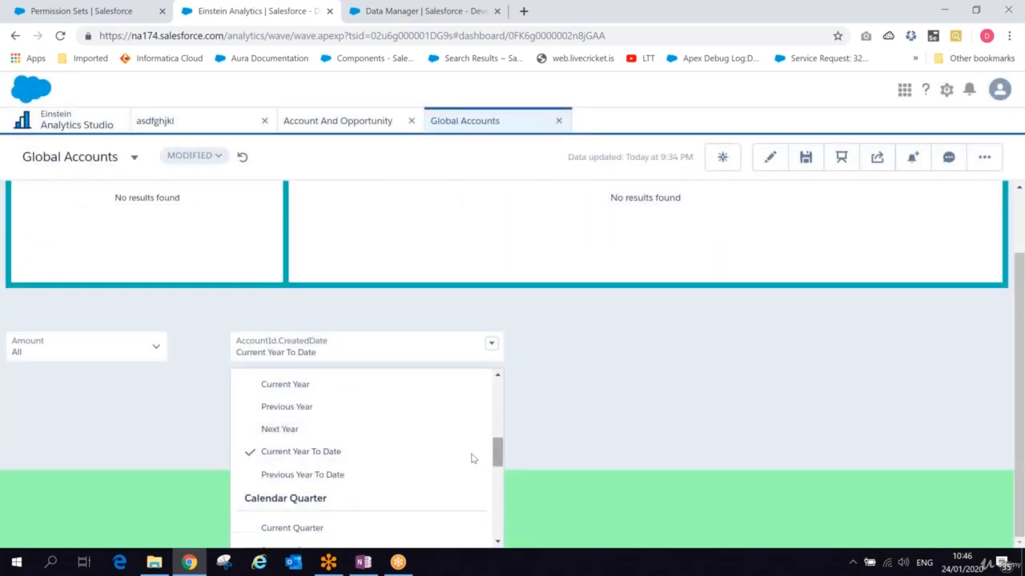
scroll(501, 396, up, 5)
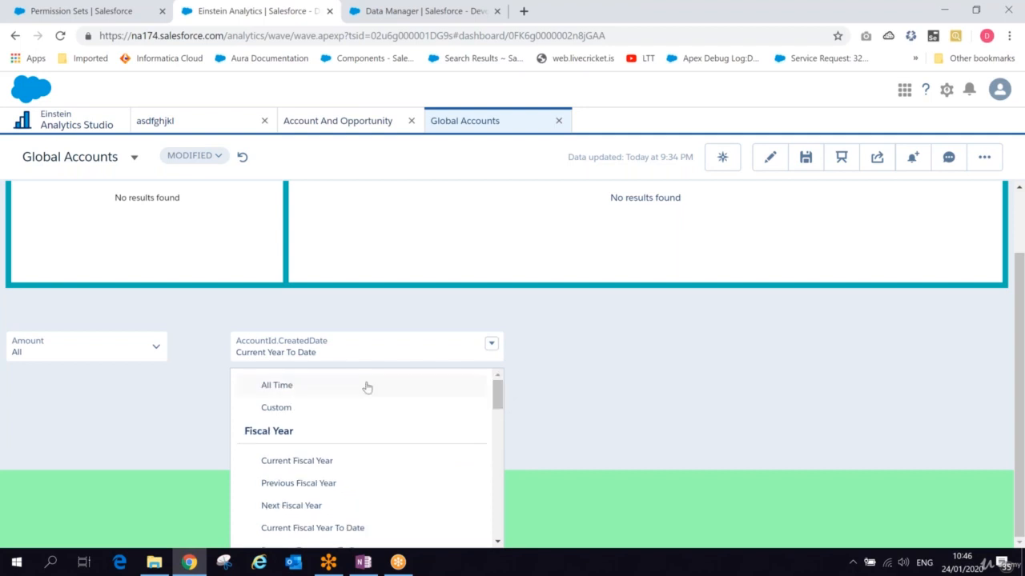
click(292, 389)
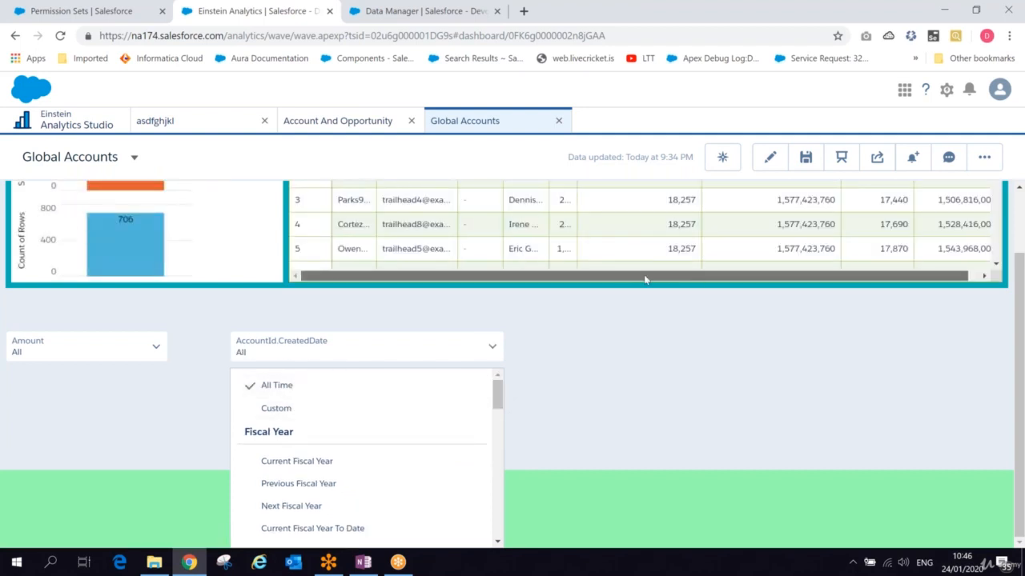
- Scroll the record table horizontally to inspect its columns
drag(645, 279, 521, 280)
drag(636, 285, 705, 281)
drag(616, 270, 869, 237)
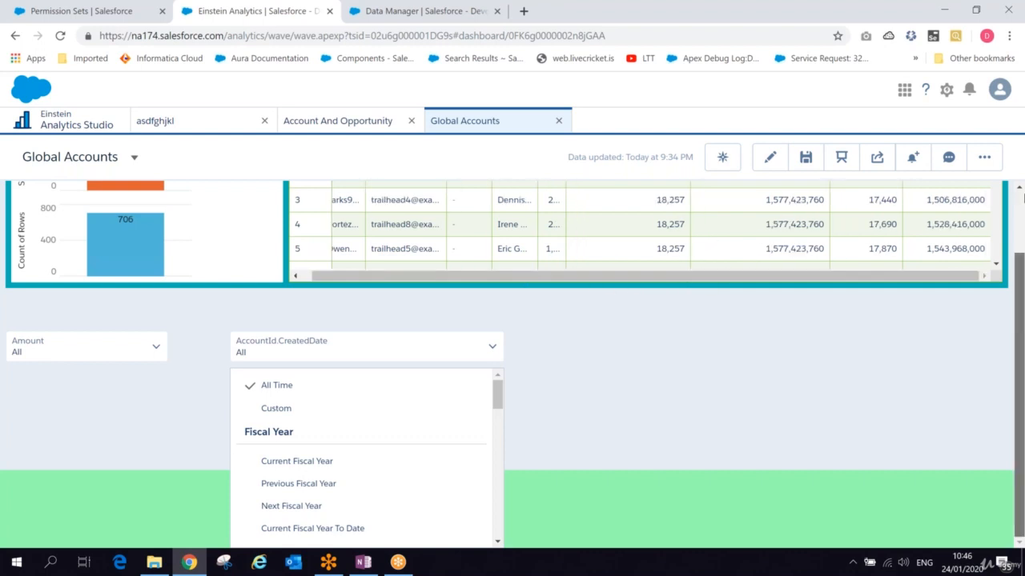
scroll(1022, 194, up, 1)
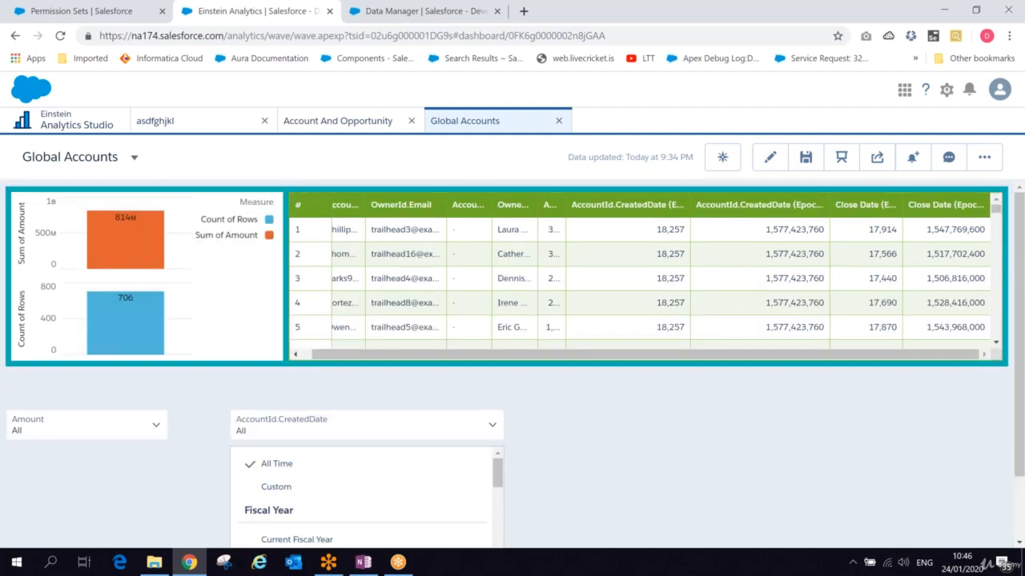
- Return to editing the dashboard and open the record table's Step2- Record Details query
click(771, 161)
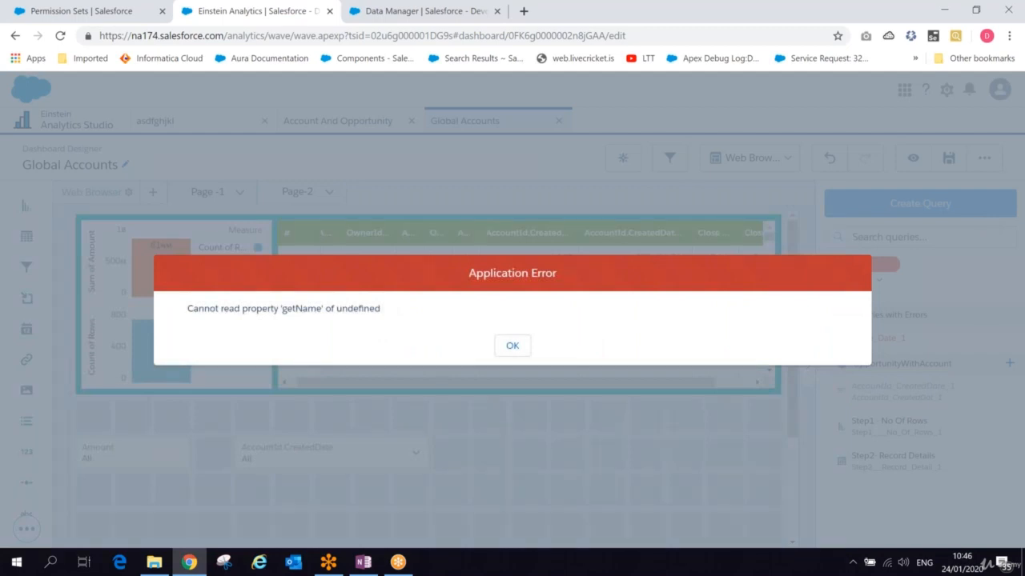
key(Return)
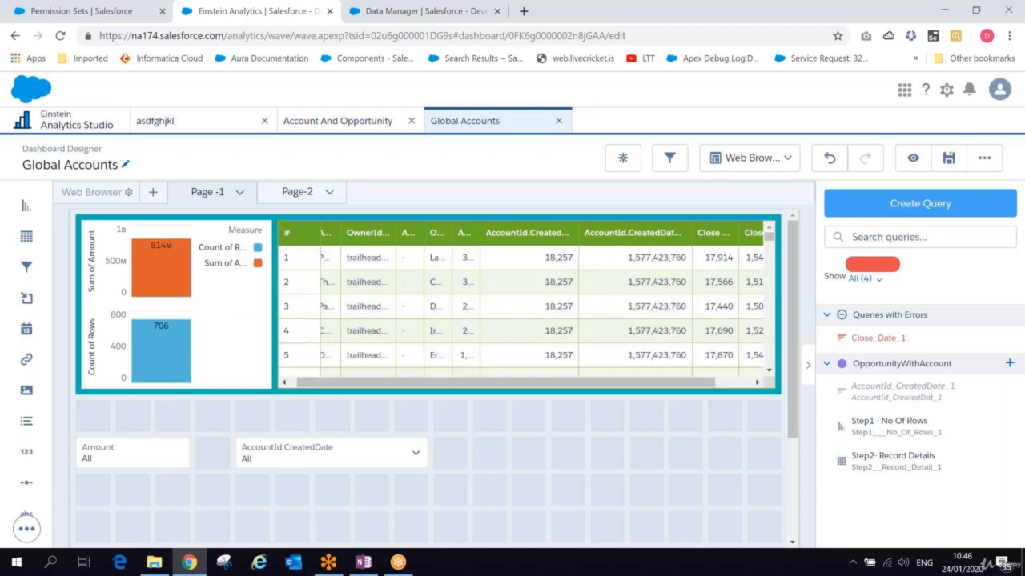
click(559, 262)
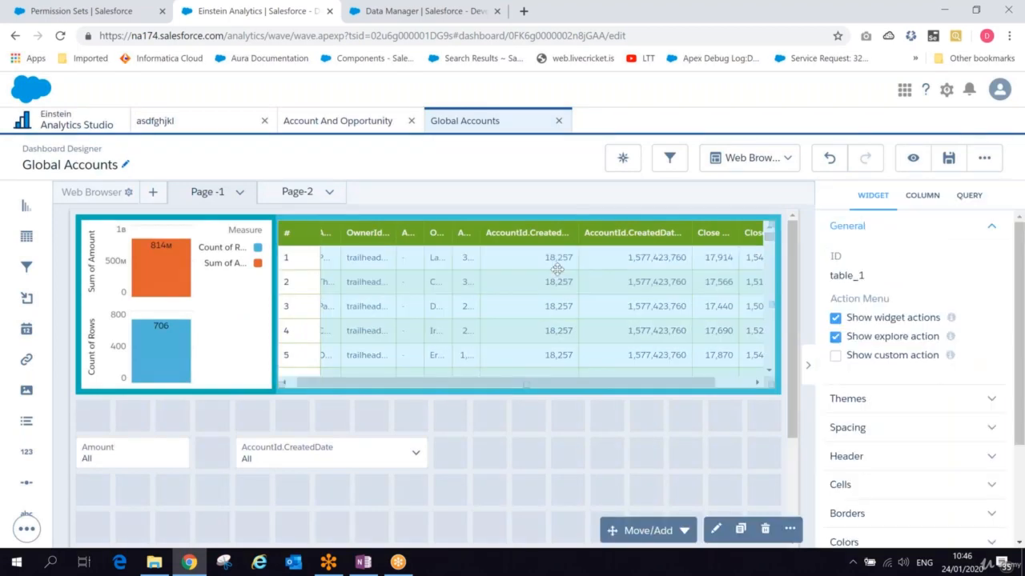
double_click(557, 269)
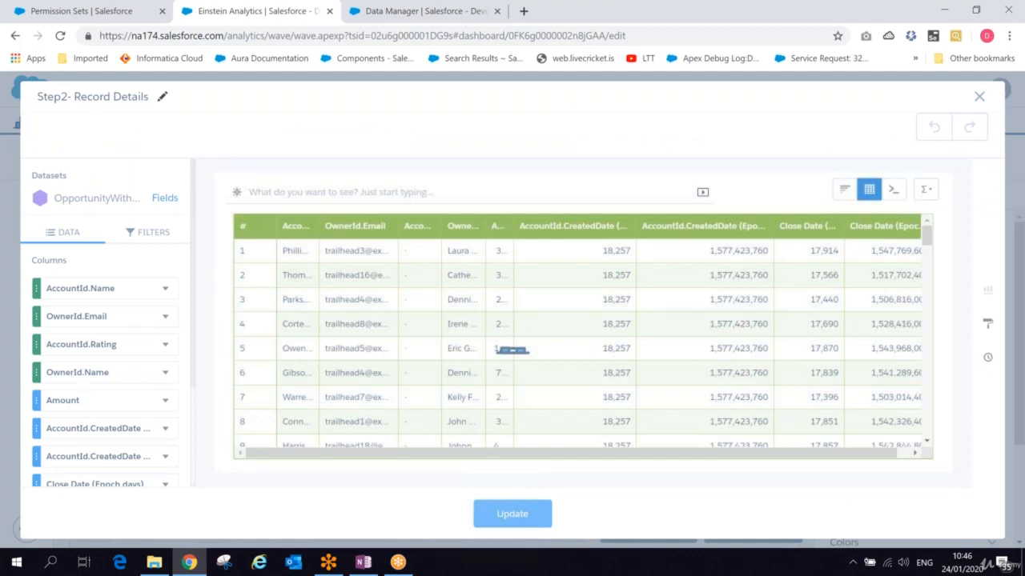
- Format the first AccountId.CreatedDate epoch column to show data as Text and update the query
click(165, 456)
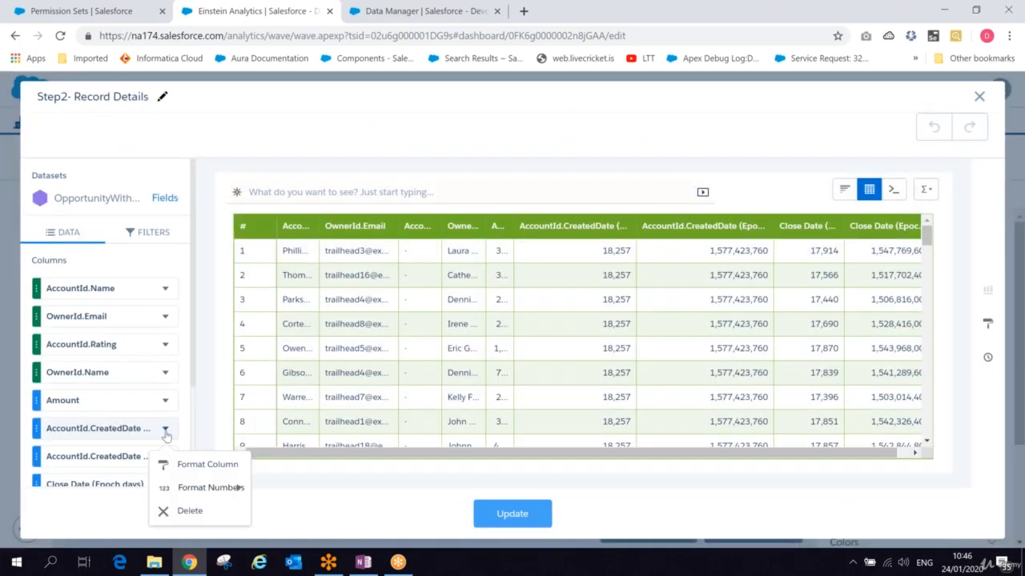
mouse_move(185, 490)
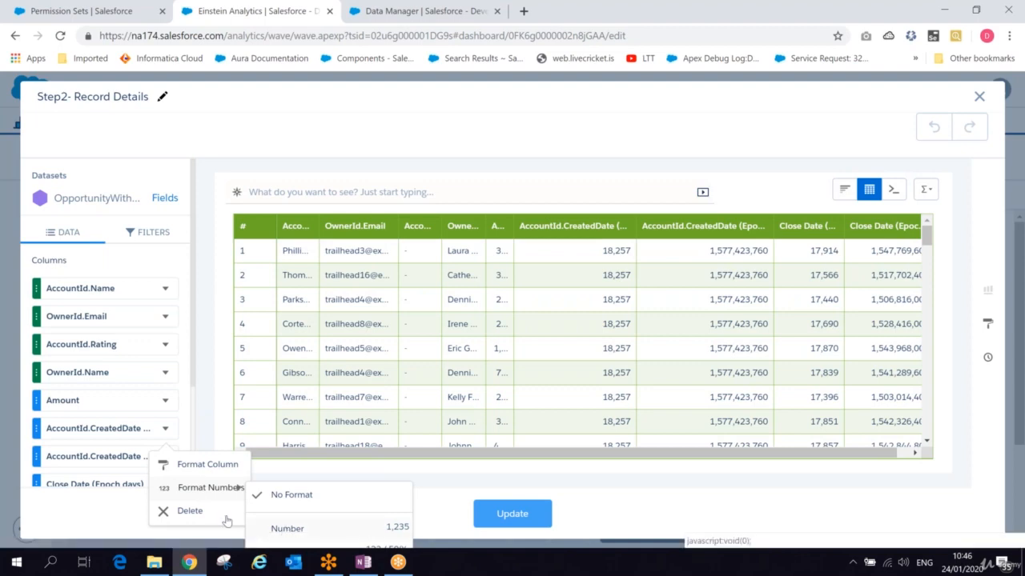
click(196, 465)
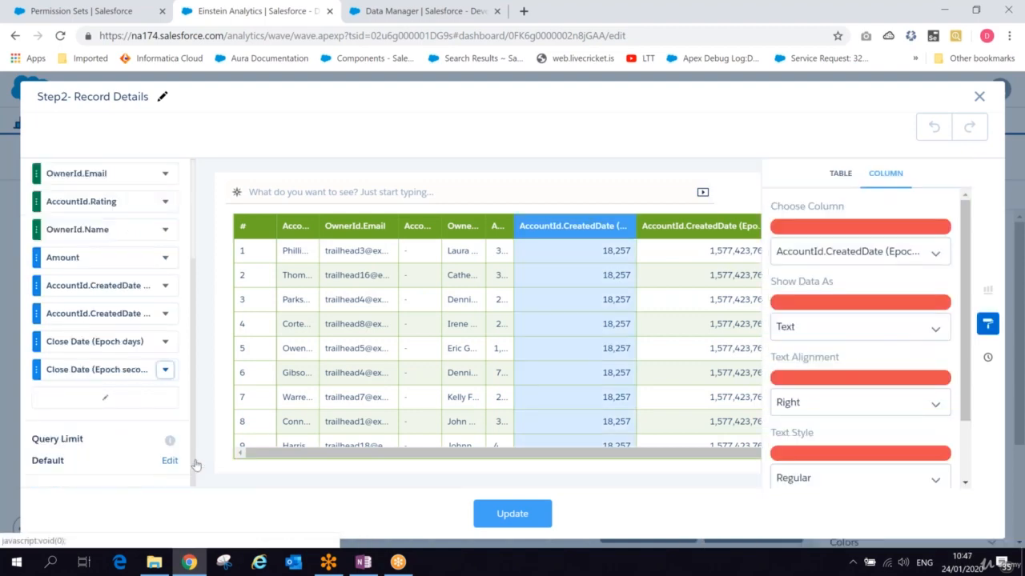
click(860, 326)
click(805, 355)
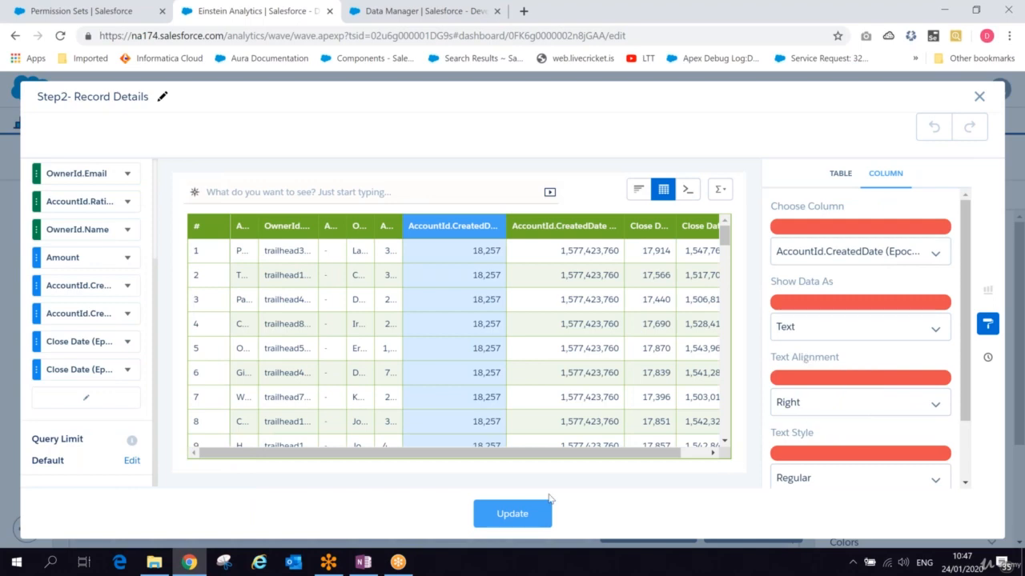
click(494, 513)
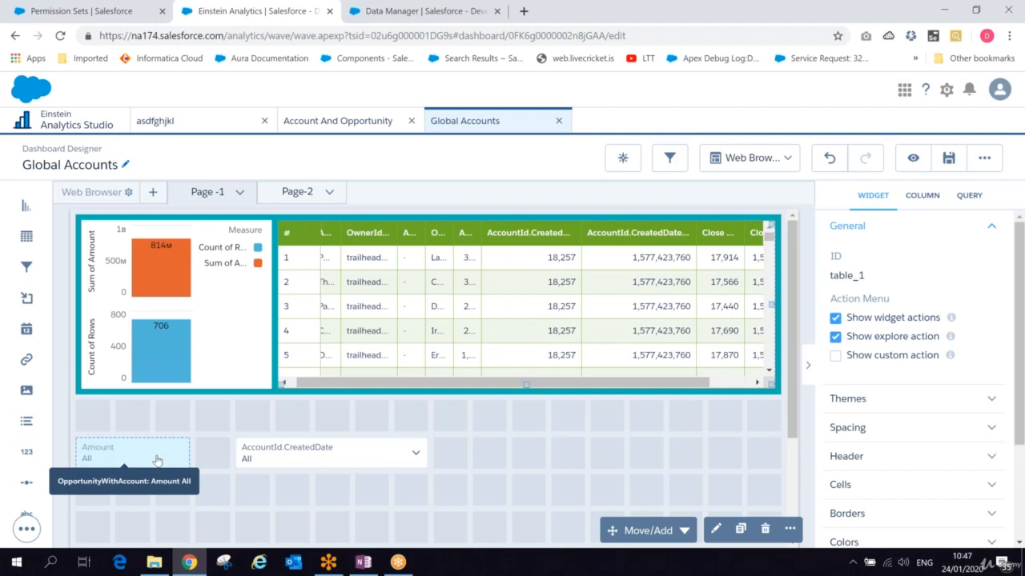
- Preview the dashboard and examine the date filter's list of range options
click(157, 461)
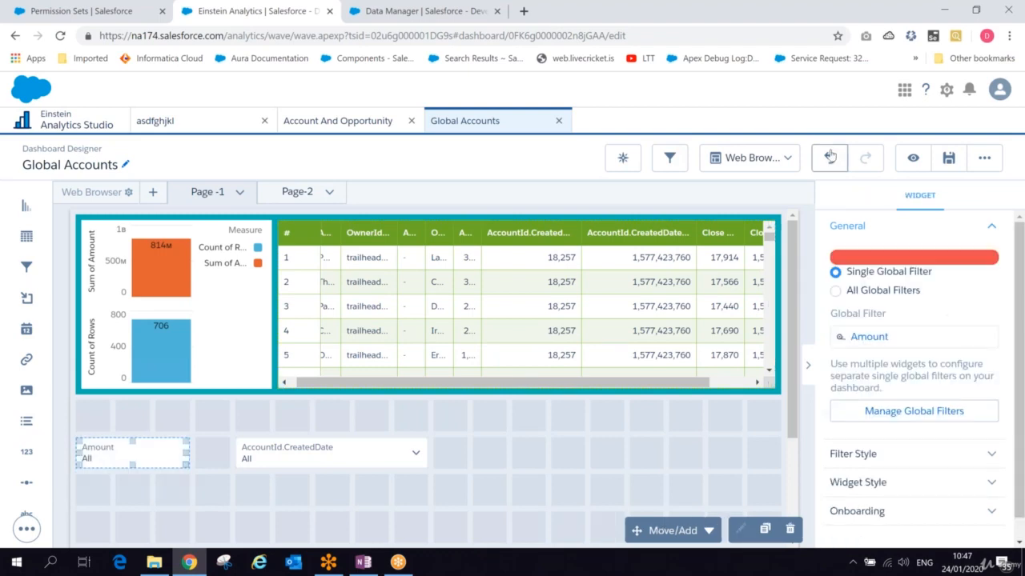
click(911, 158)
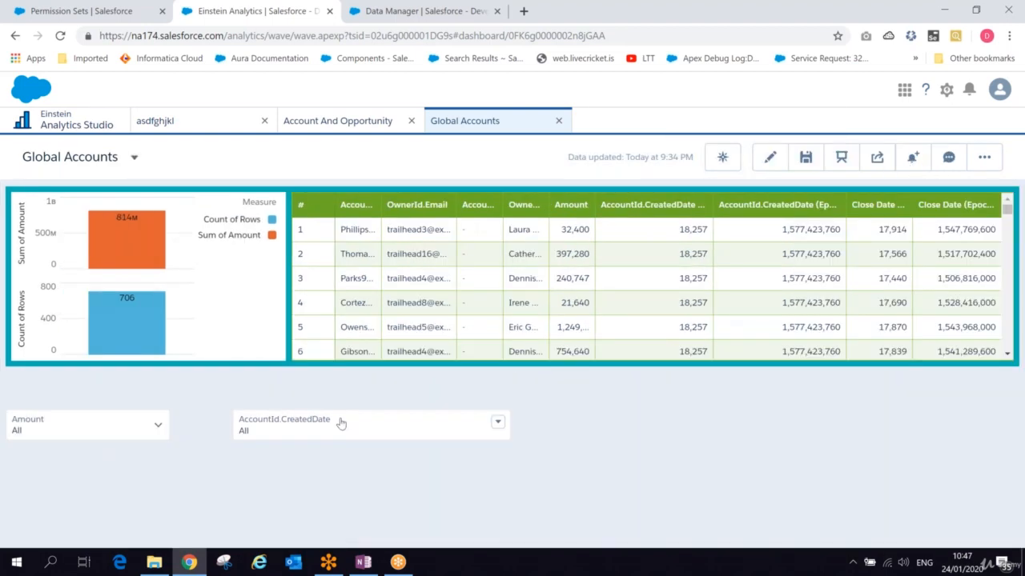
click(158, 425)
click(497, 421)
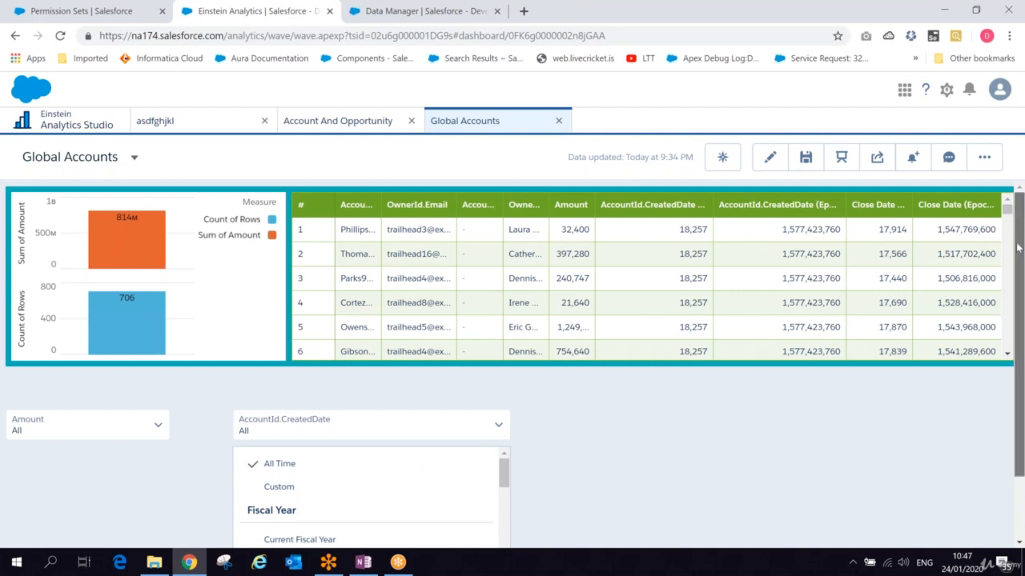
drag(1017, 249, 1017, 342)
drag(502, 394, 540, 378)
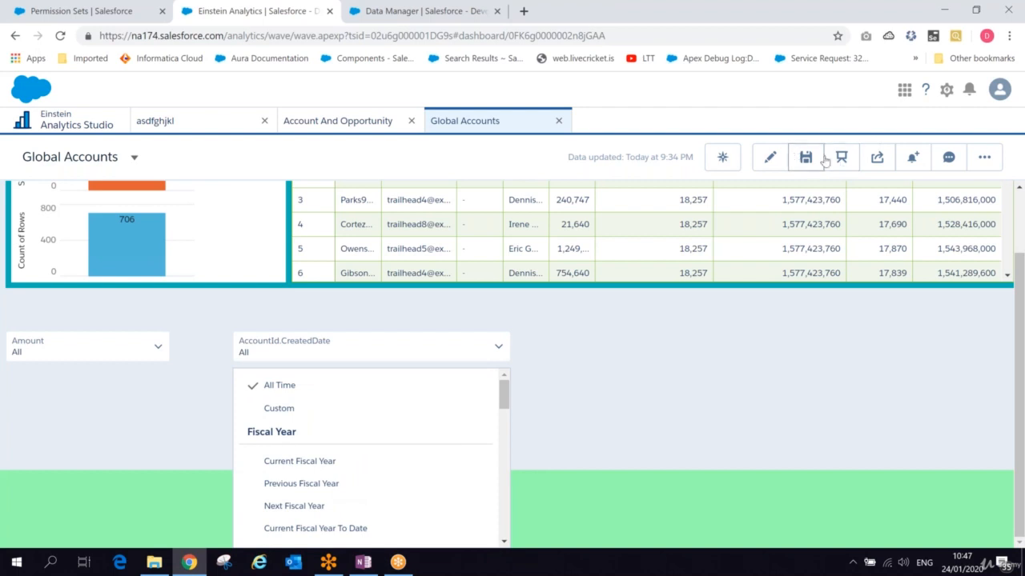
- Return to editing, add a link widget beside the date filter and set its text to Search
click(769, 157)
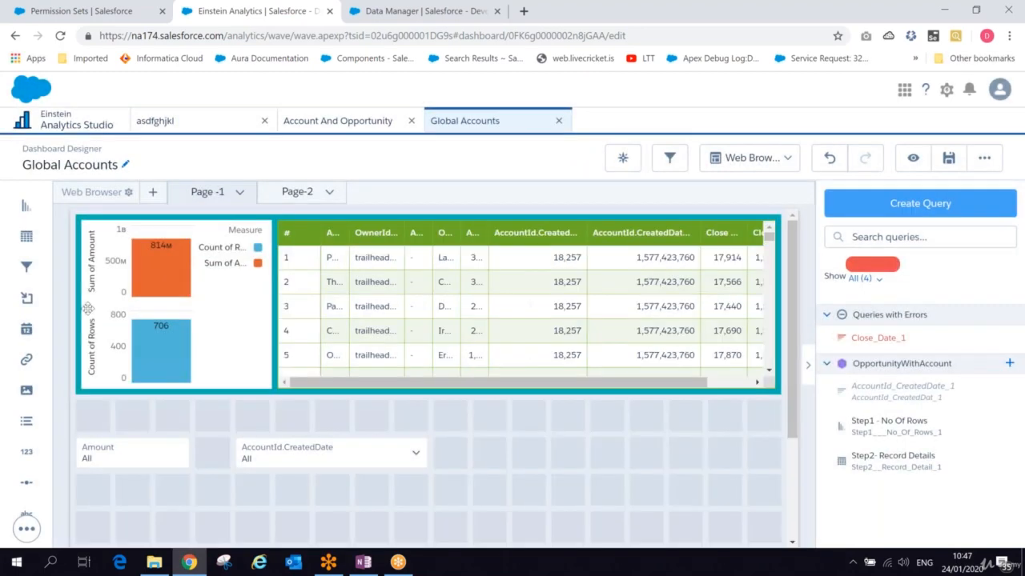
drag(26, 362, 507, 465)
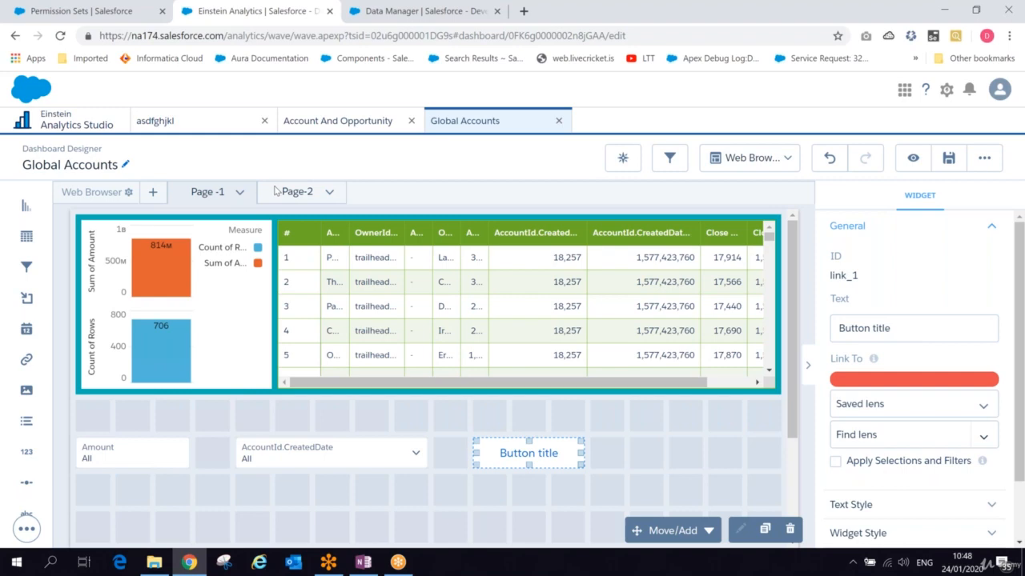
click(897, 328)
drag(896, 327, 797, 324)
text(Search)
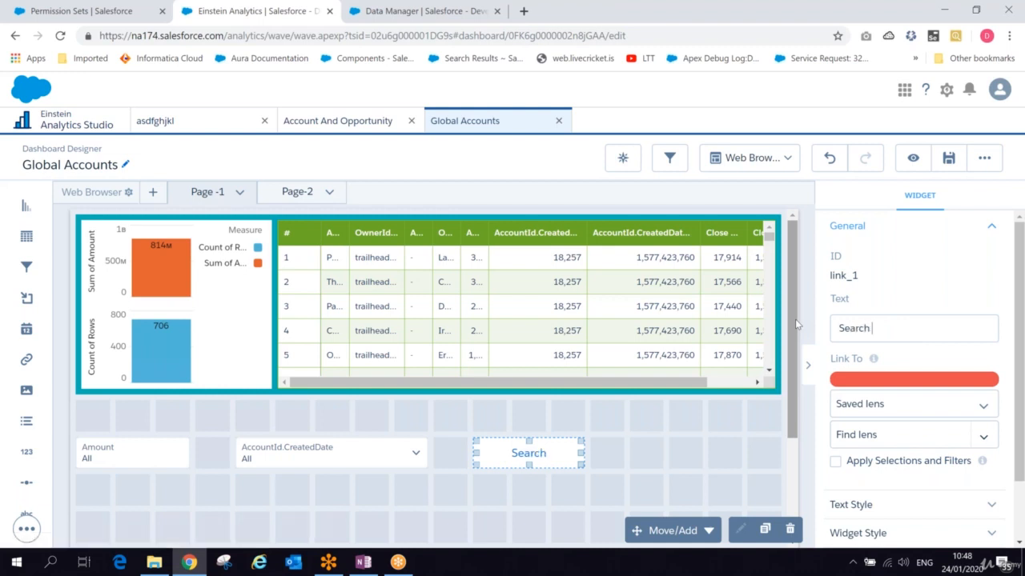
- Try linking the Search button to a page in the layout such as Page-2
click(876, 410)
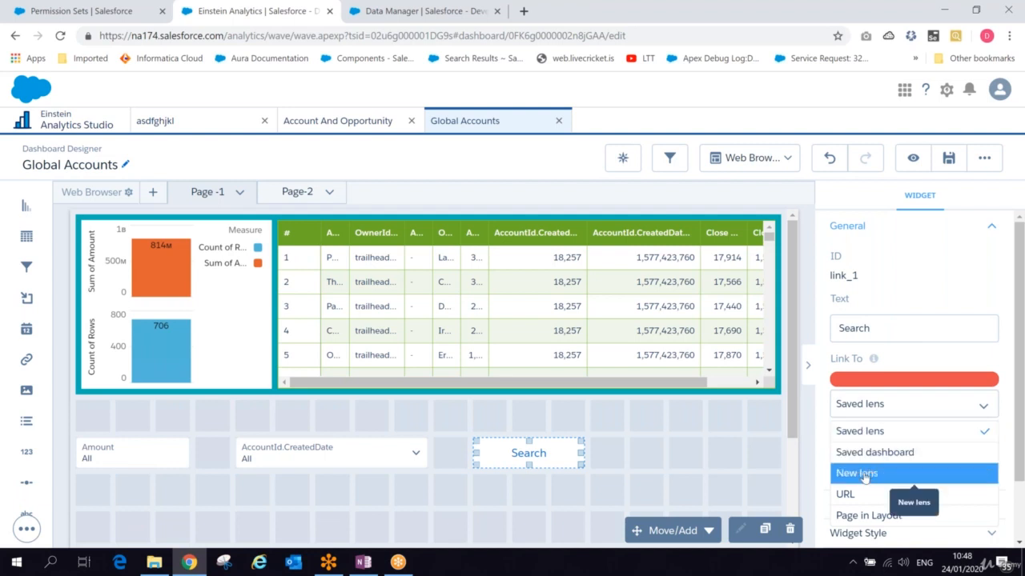
click(860, 517)
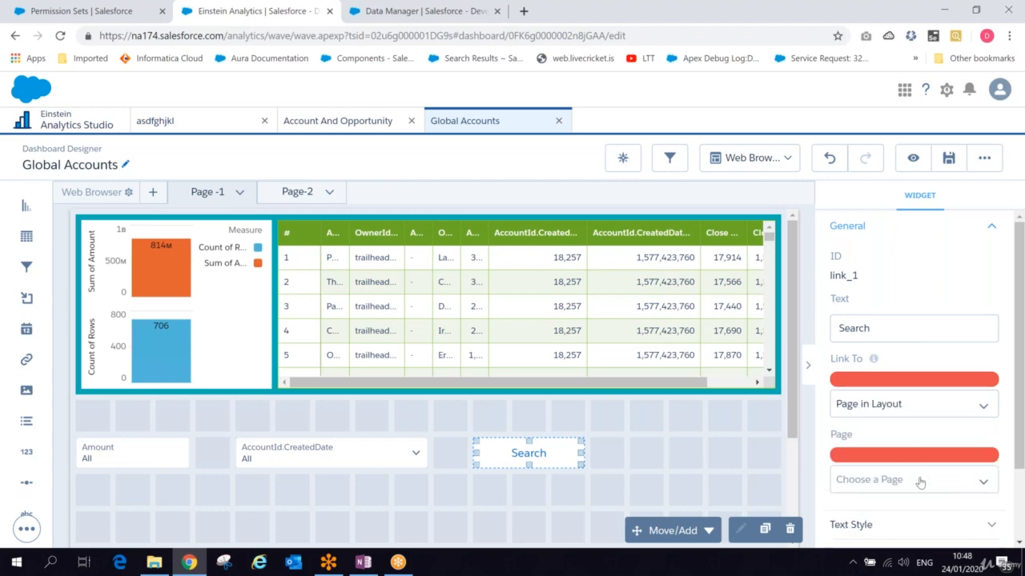
click(920, 484)
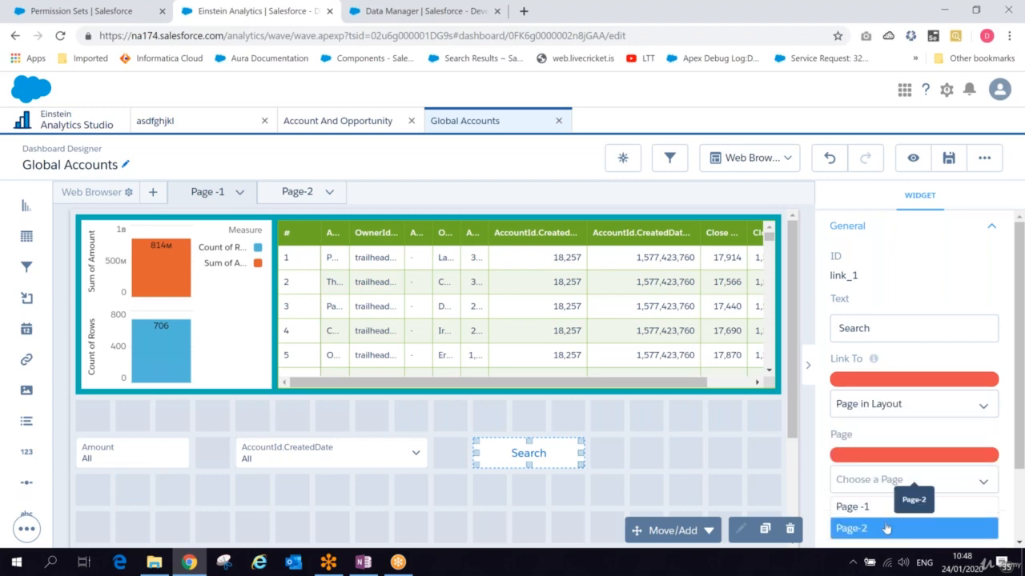
click(881, 409)
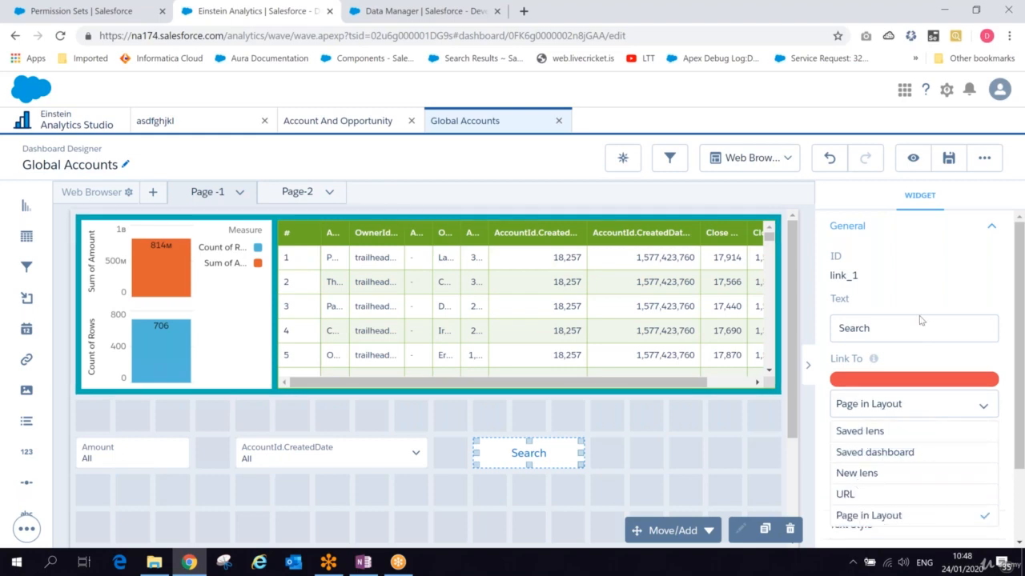
click(923, 373)
click(897, 480)
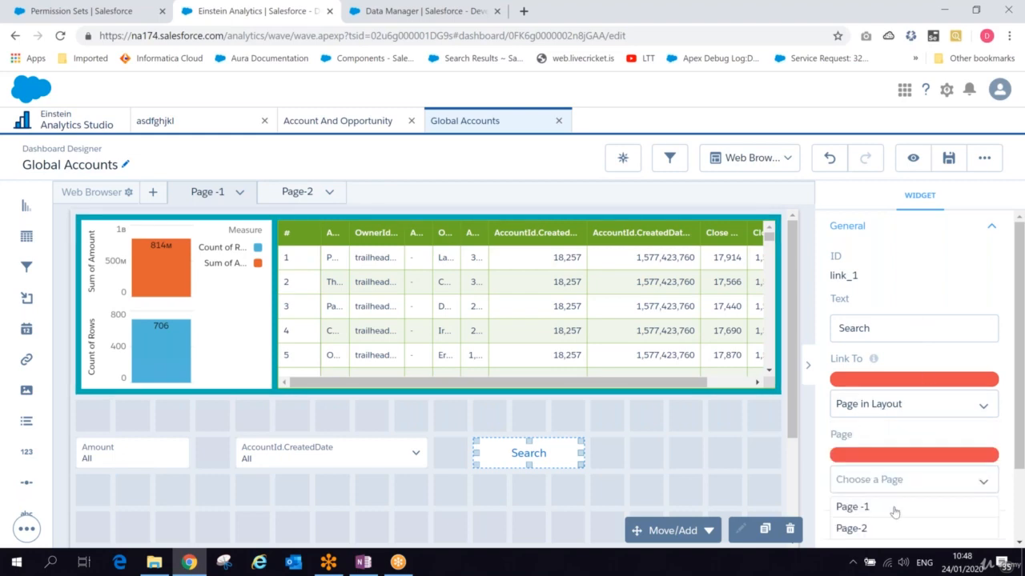
click(879, 478)
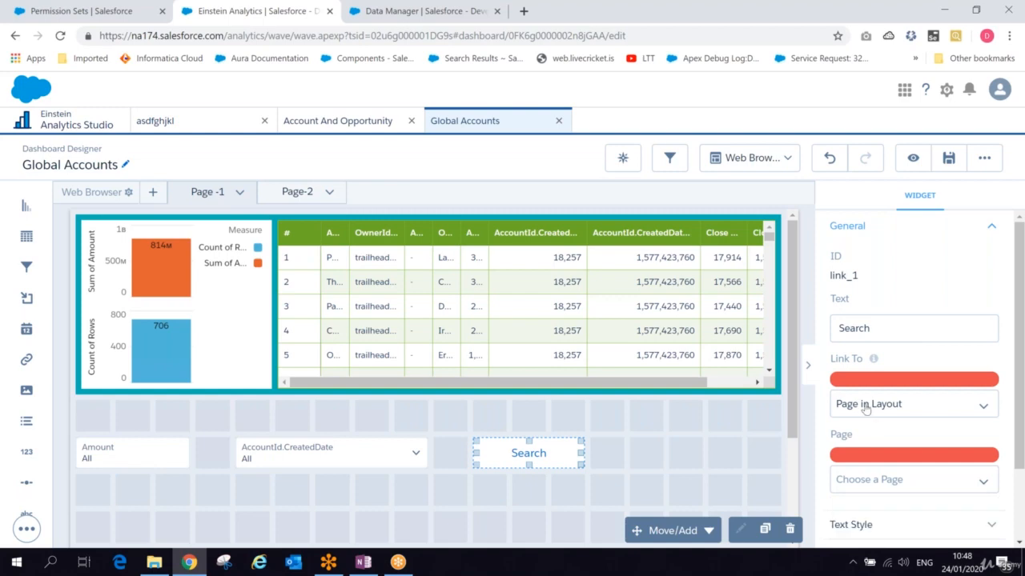
- Examine the Saved lens, Saved dashboard and New lens link target lists for the Search button
click(881, 403)
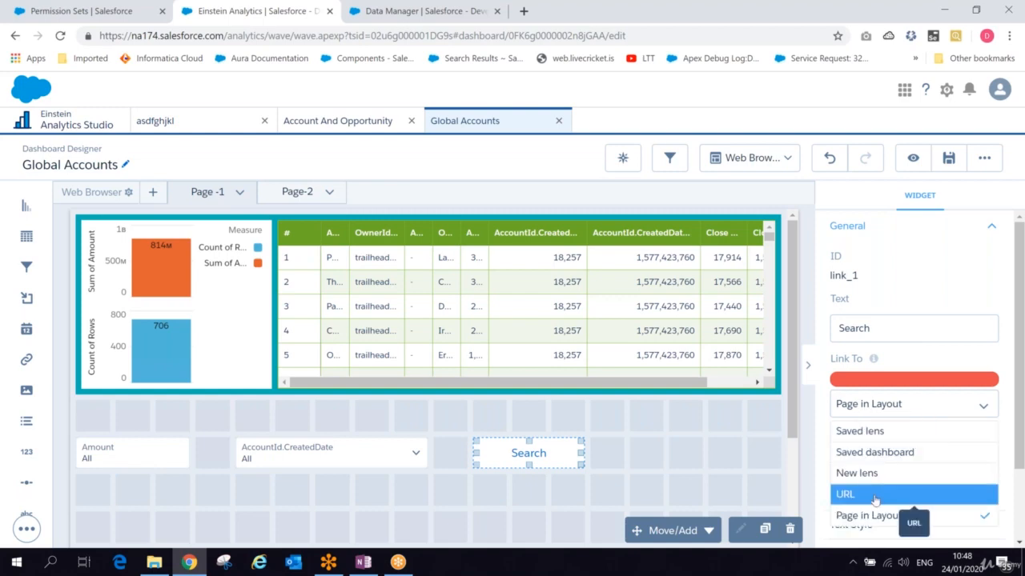
click(880, 430)
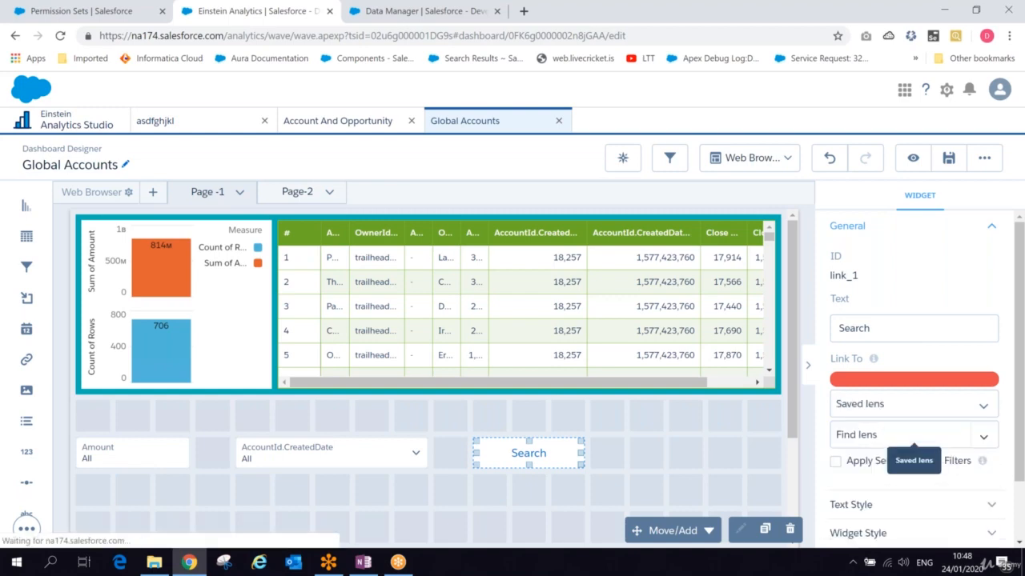
click(860, 435)
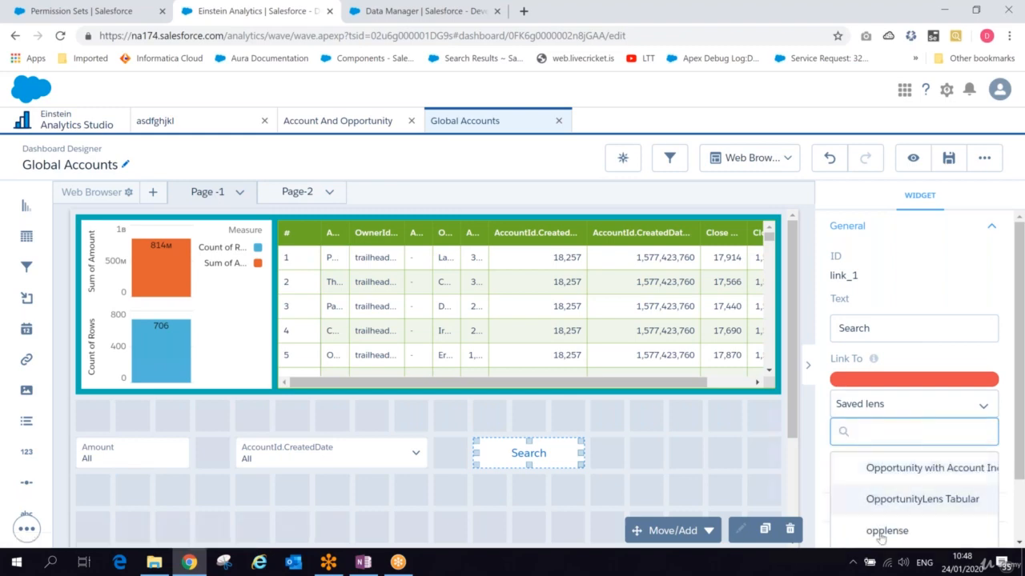
click(875, 405)
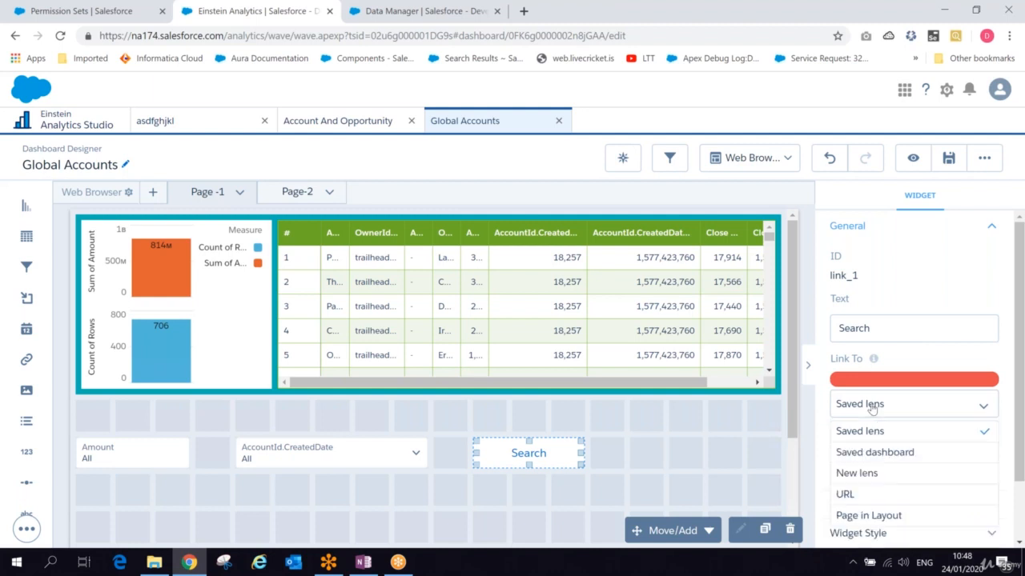
click(877, 450)
click(864, 433)
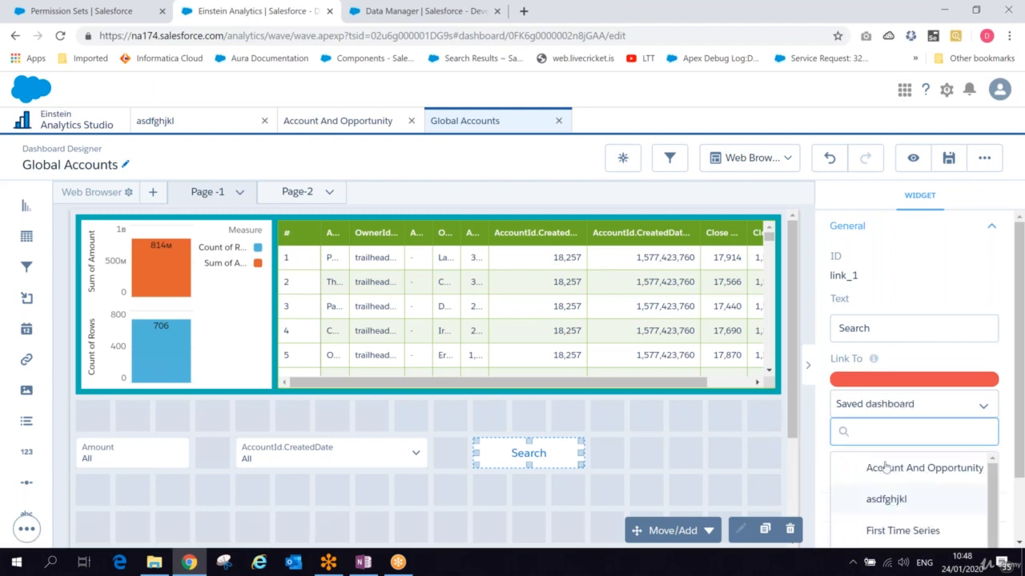
click(877, 405)
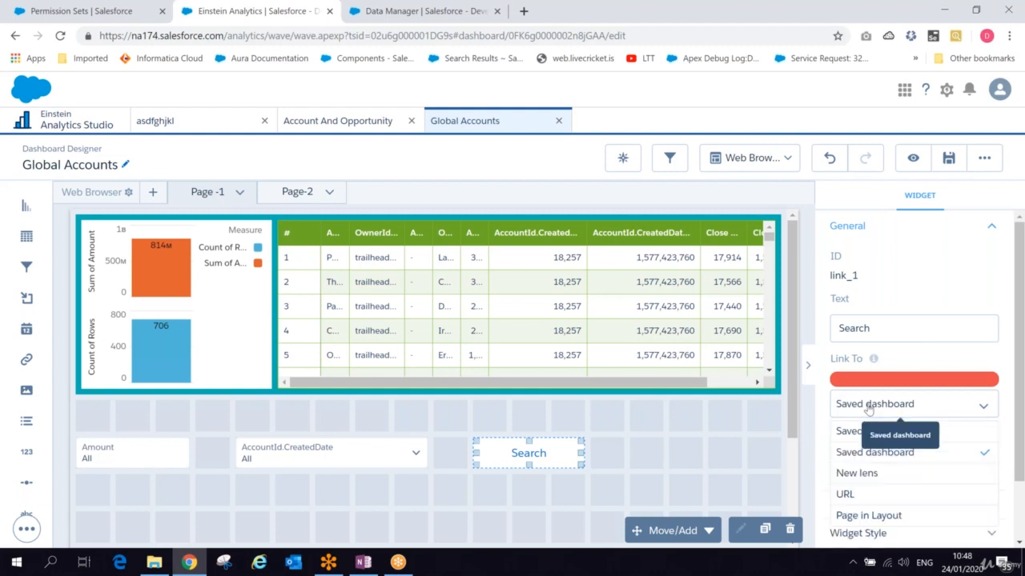
click(884, 474)
click(897, 436)
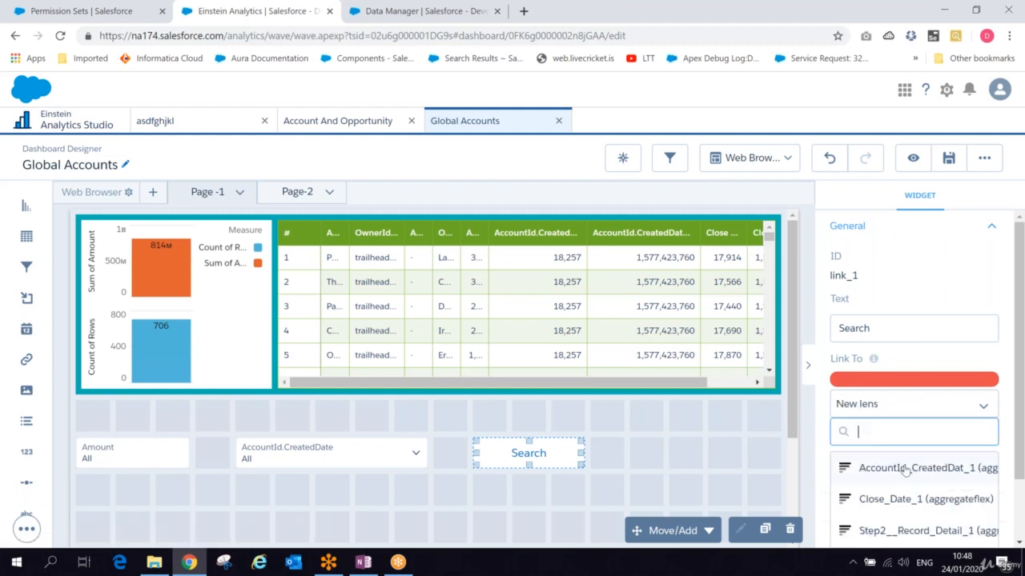
click(905, 404)
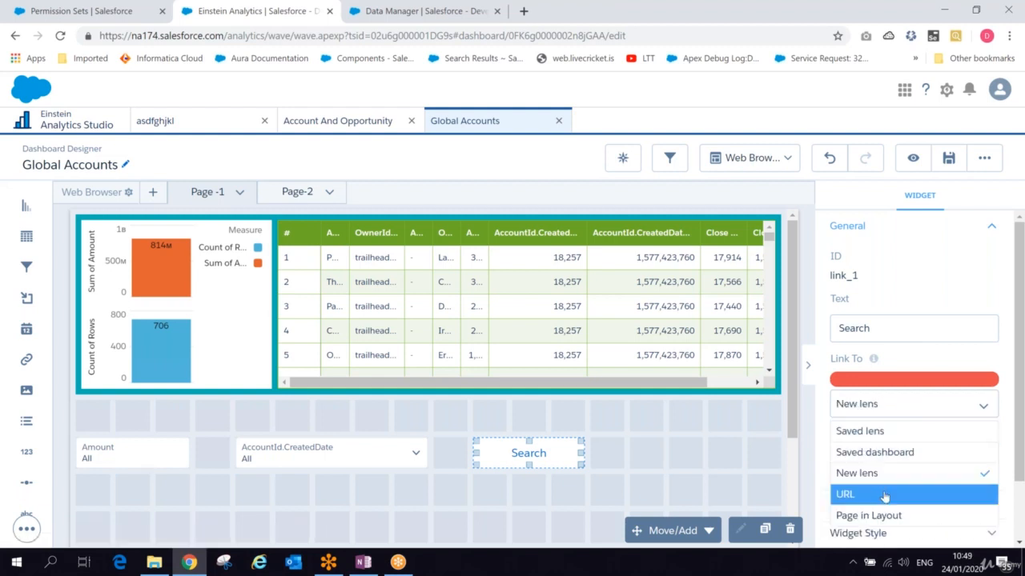
click(884, 492)
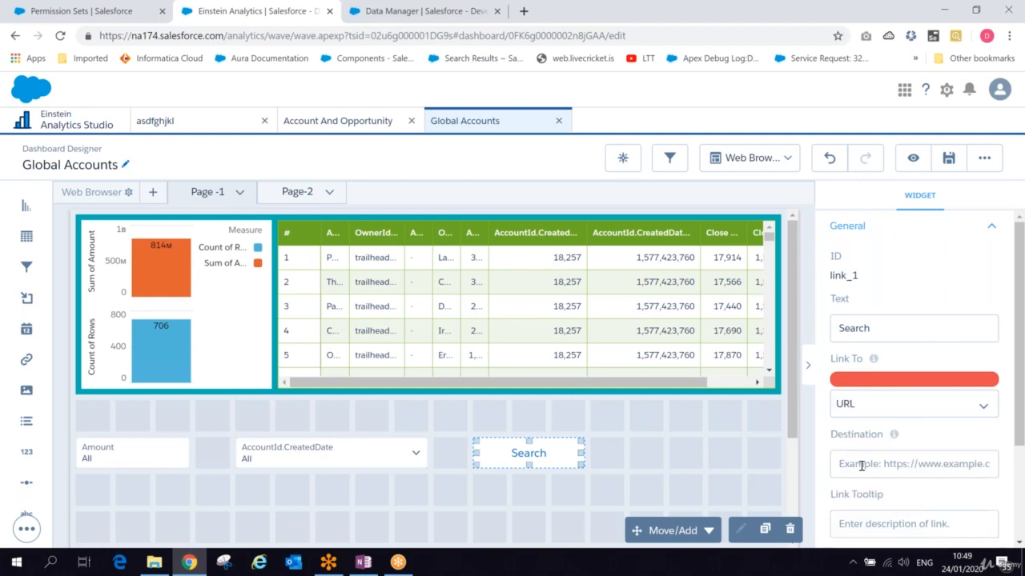
click(861, 466)
text(https)
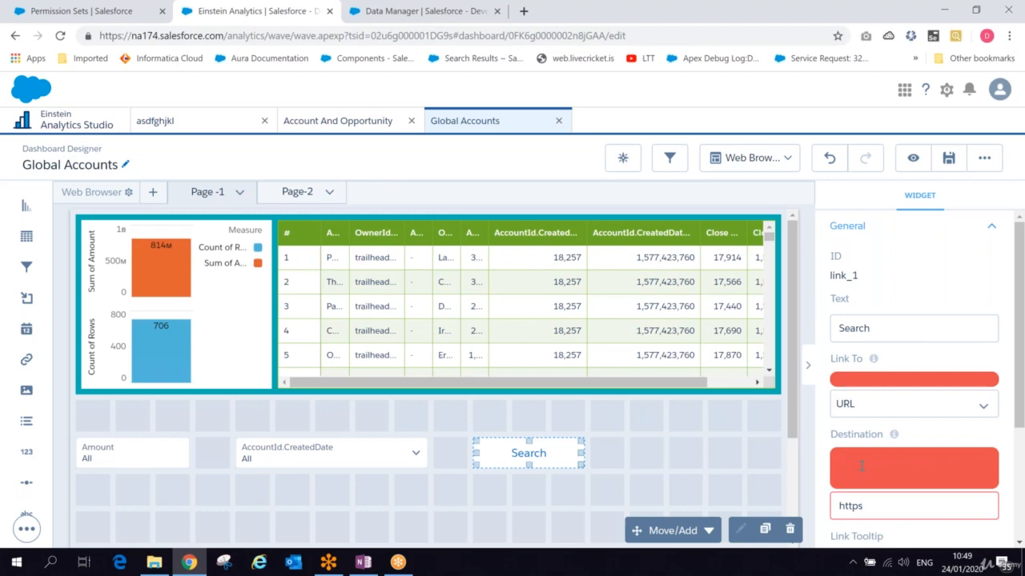
key(BackSpace)
text(:www//)
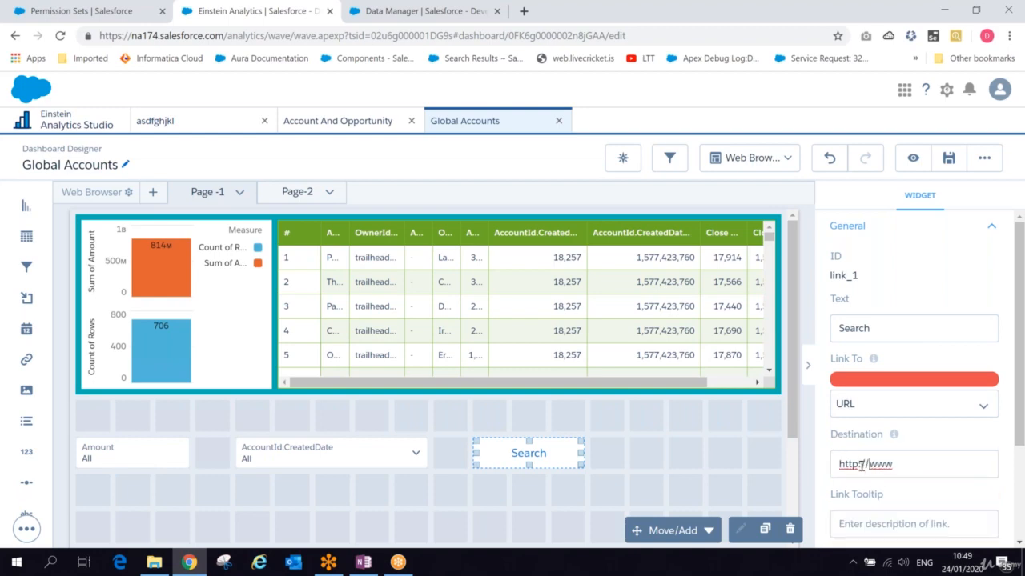
text(.google.com)
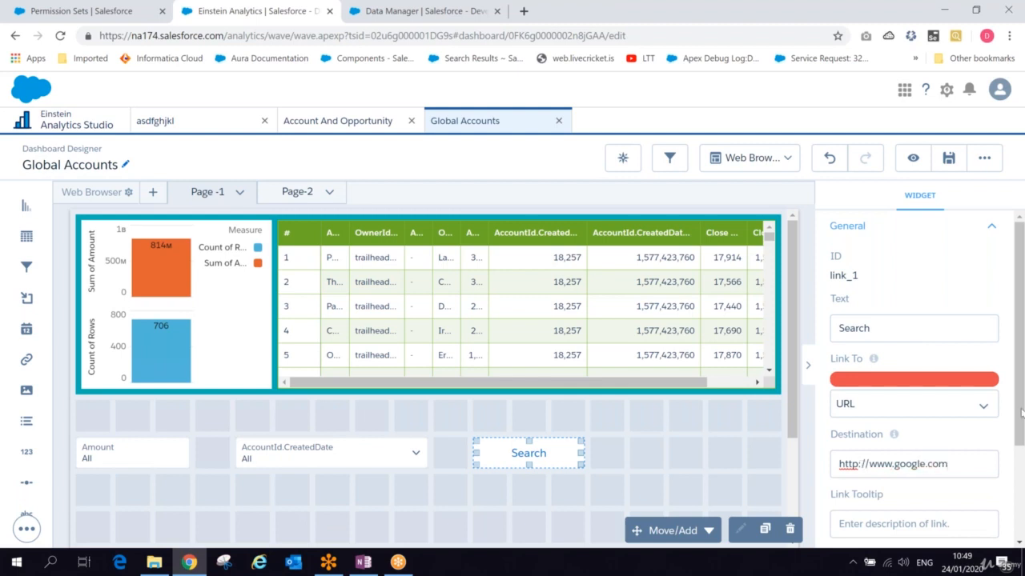
drag(1015, 395, 1017, 488)
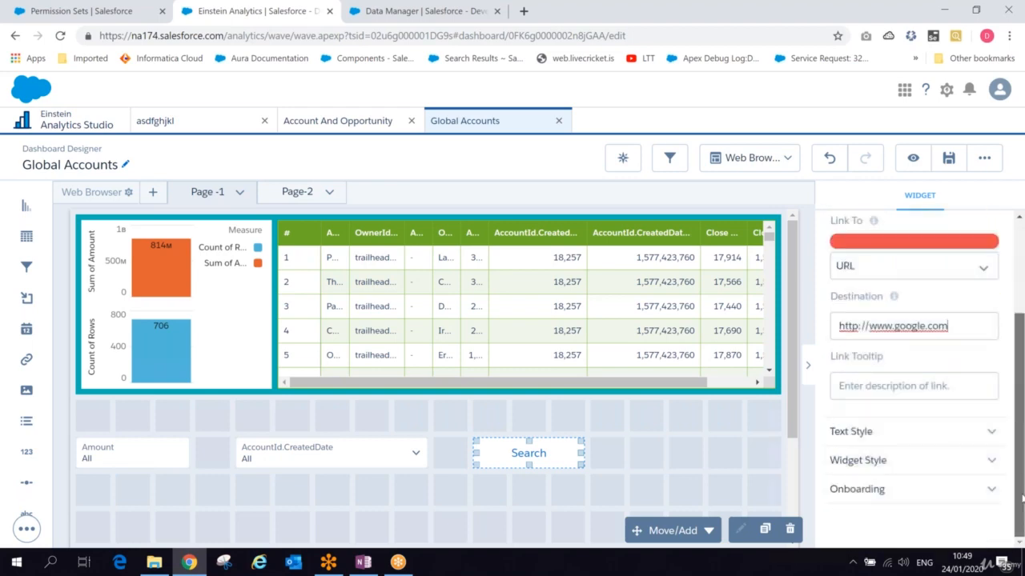
mouse_move(894, 298)
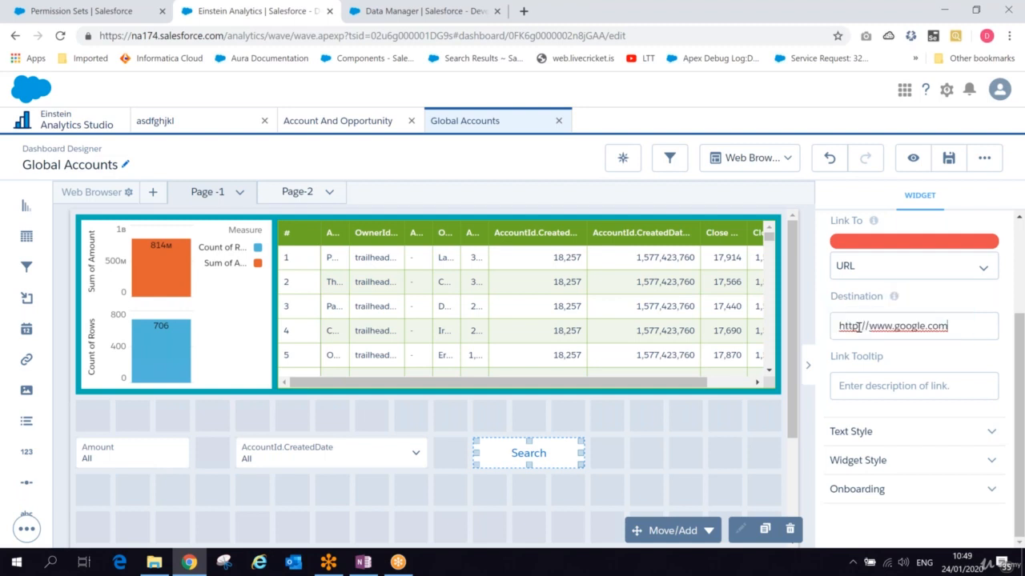
click(857, 327)
text(s)
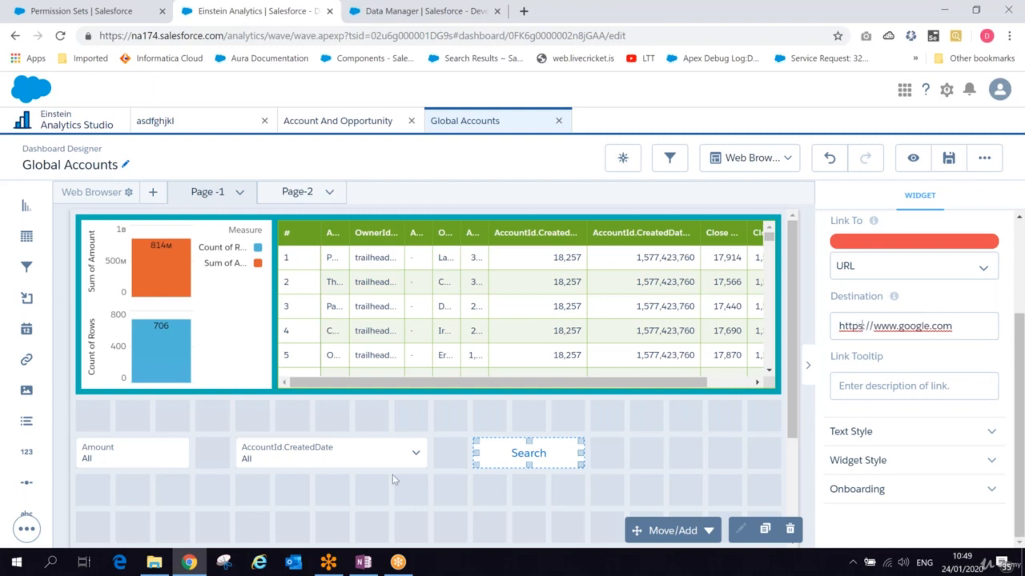
- Save the Global Accounts dashboard in My Private App
click(945, 164)
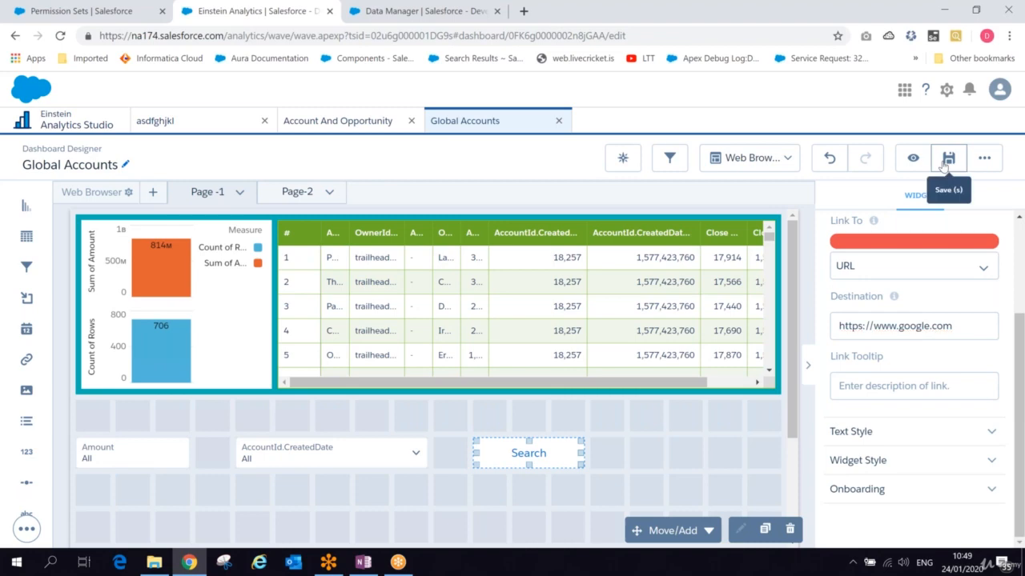
click(943, 165)
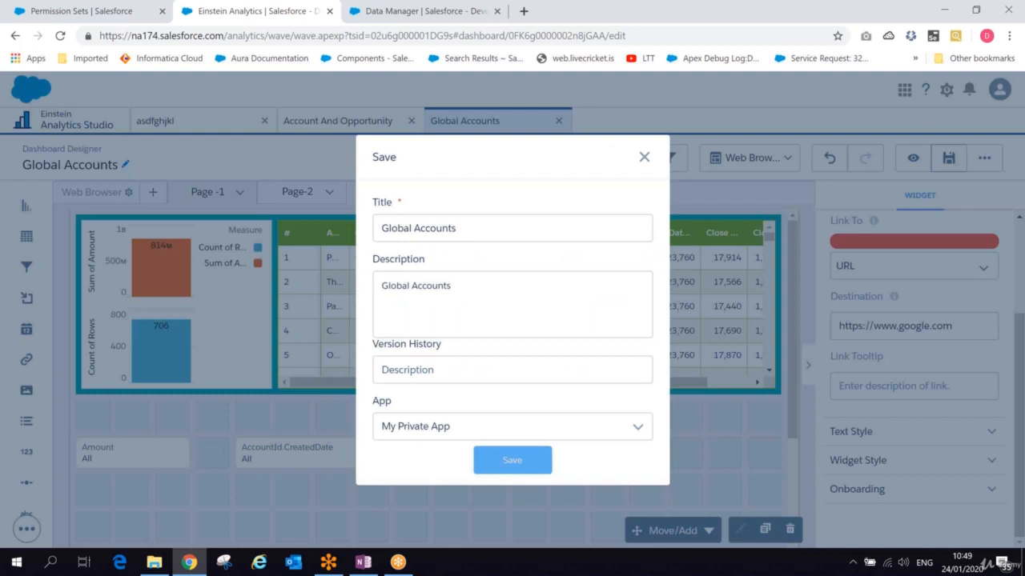
click(512, 460)
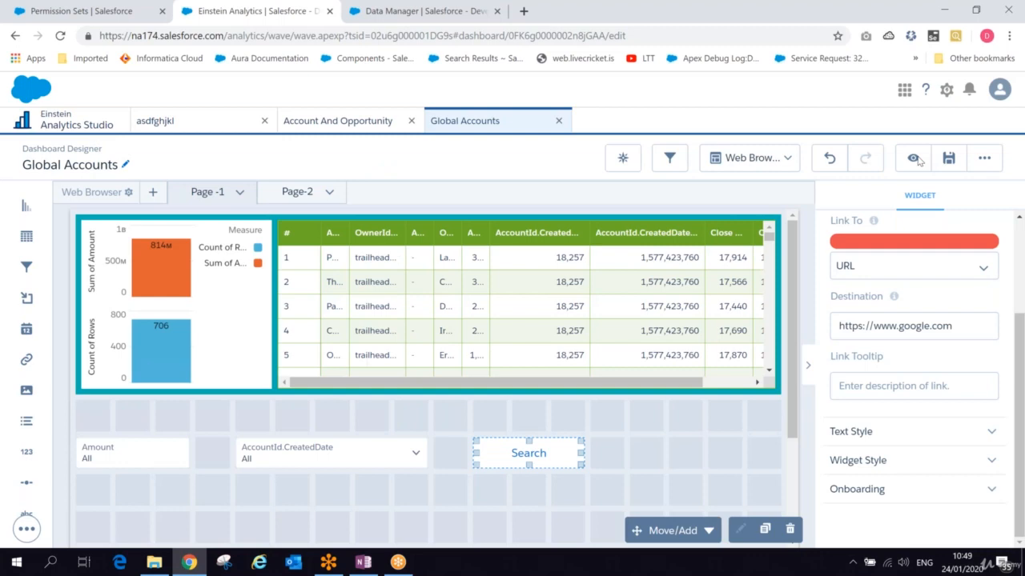
- Preview the dashboard and test the Search button's link, then return to the dashboard tab
click(913, 159)
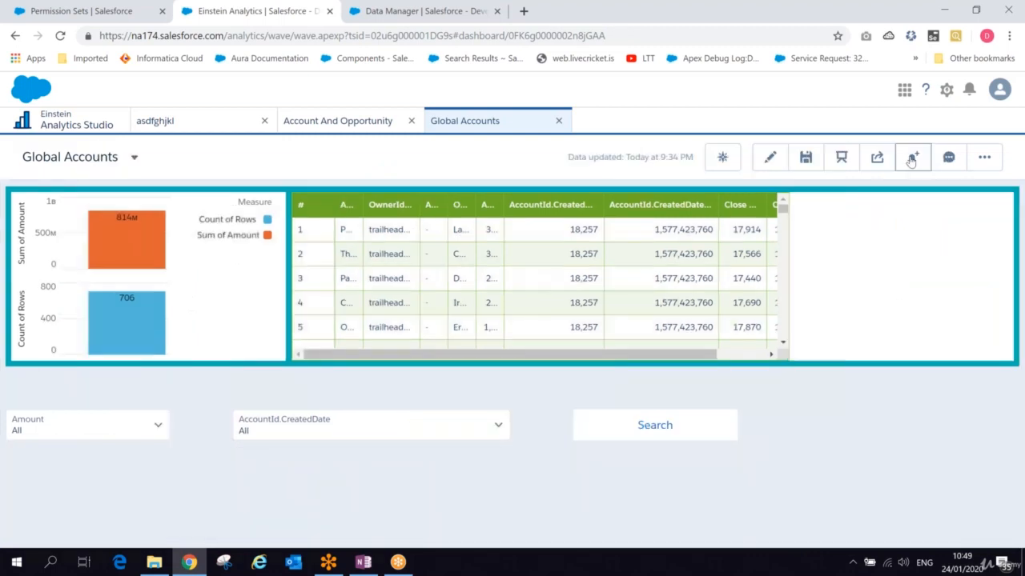
click(650, 431)
click(256, 11)
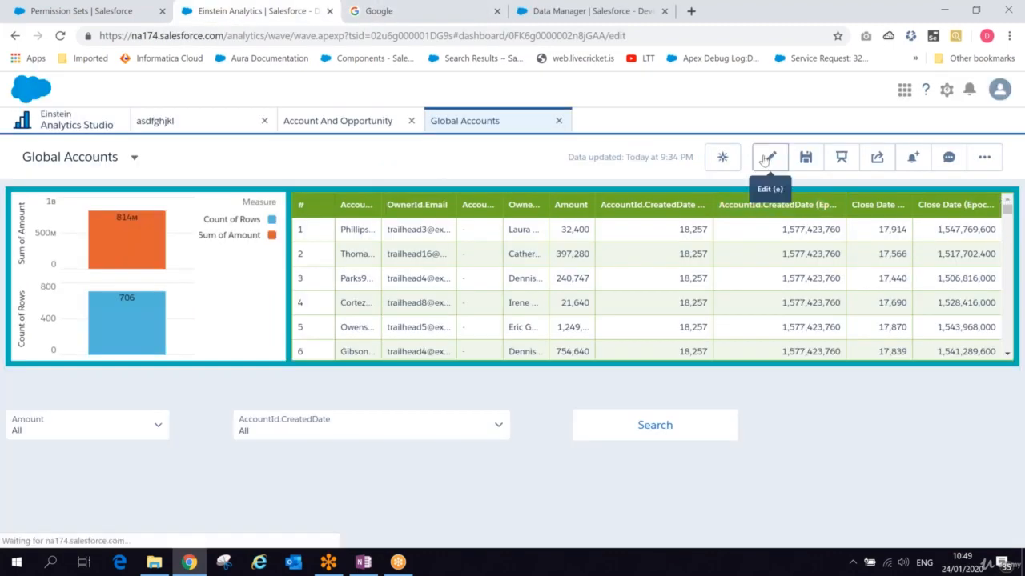
- Return to editing the dashboard and open Page-2
click(767, 159)
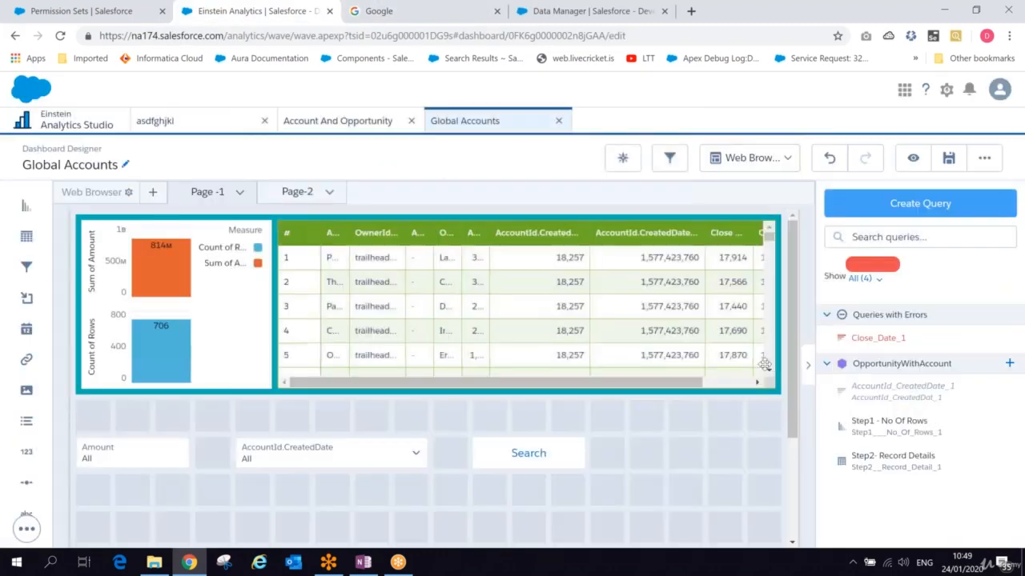
click(292, 192)
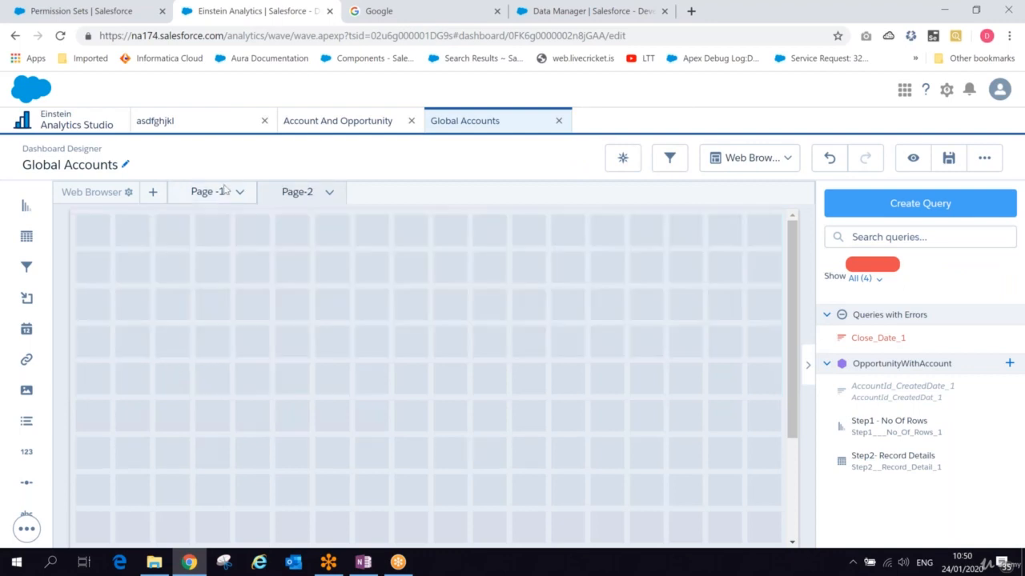
- Open Page-1 and try dragging the table out of its container, then move it back inside
click(225, 190)
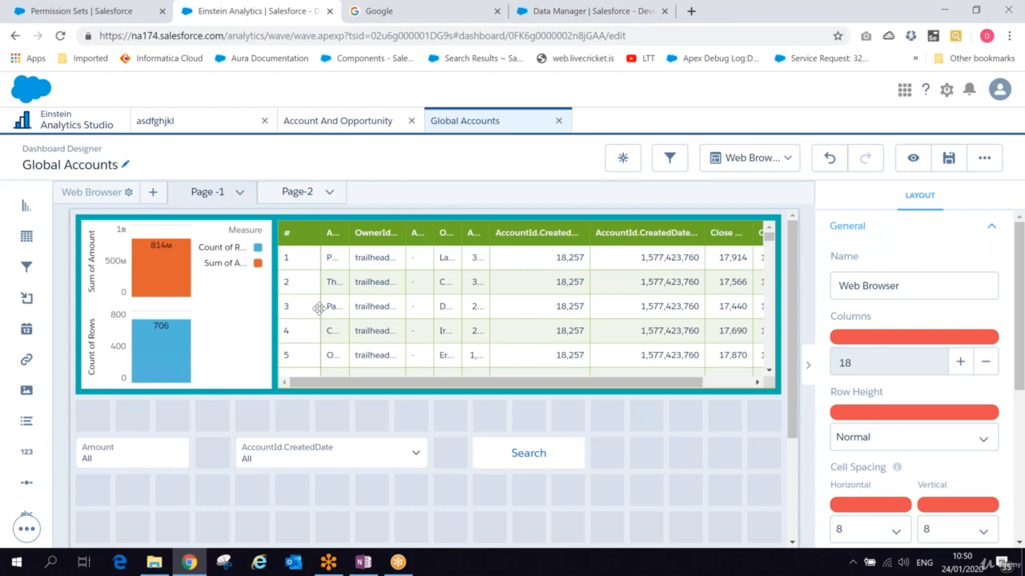
drag(318, 308, 312, 394)
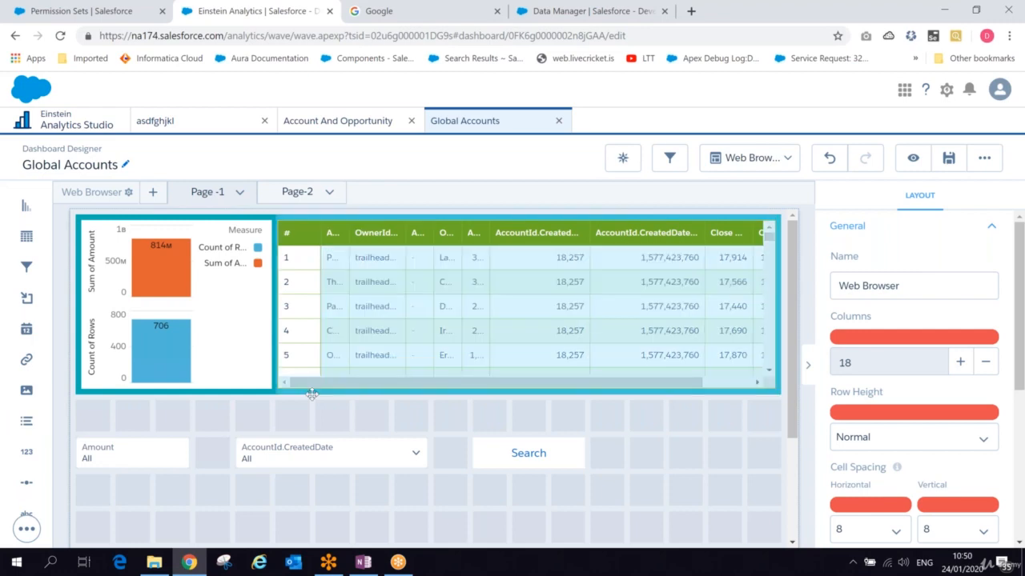
click(311, 393)
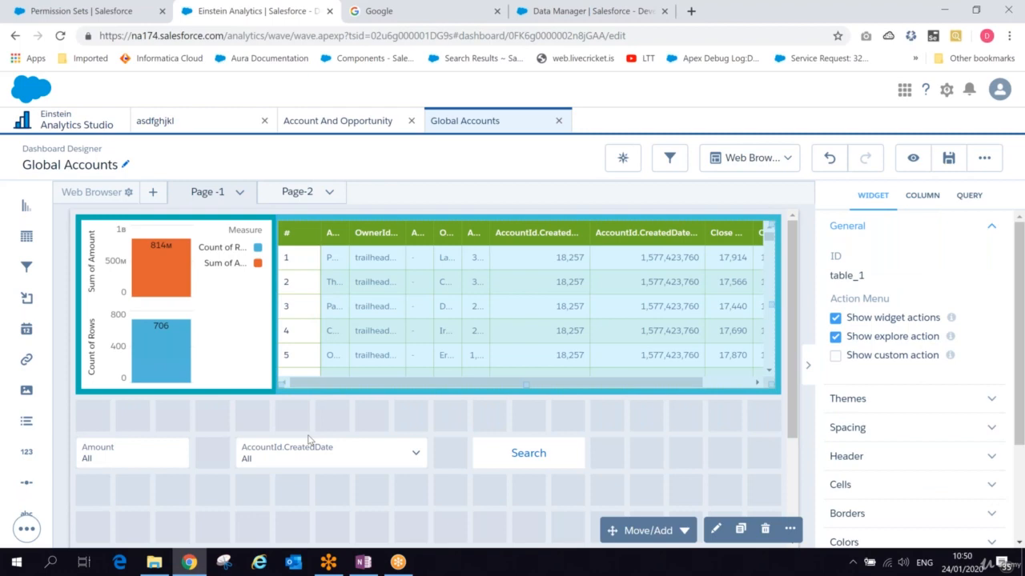
drag(309, 440, 305, 488)
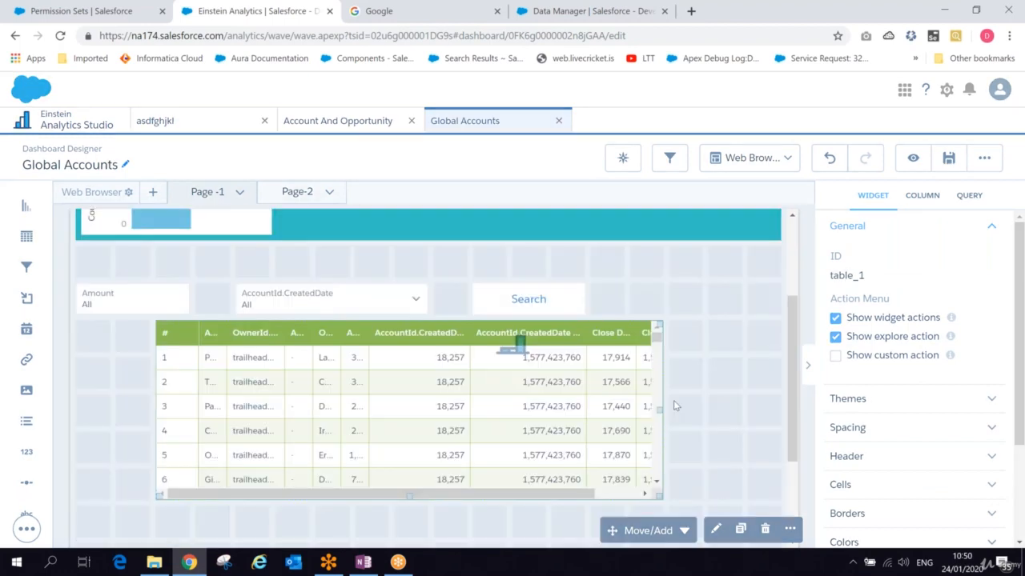
scroll(781, 356, up, 1)
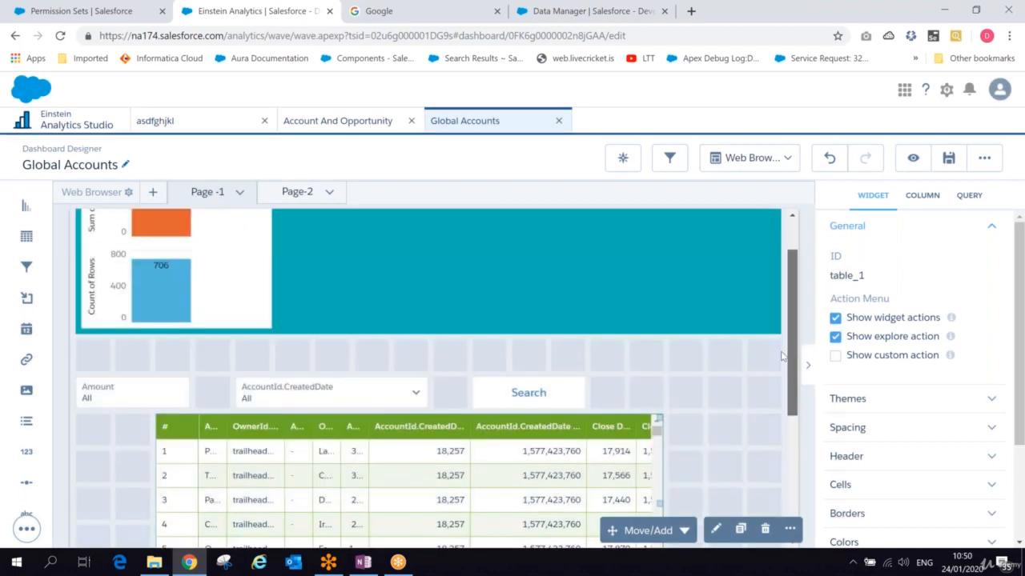
drag(696, 320, 521, 289)
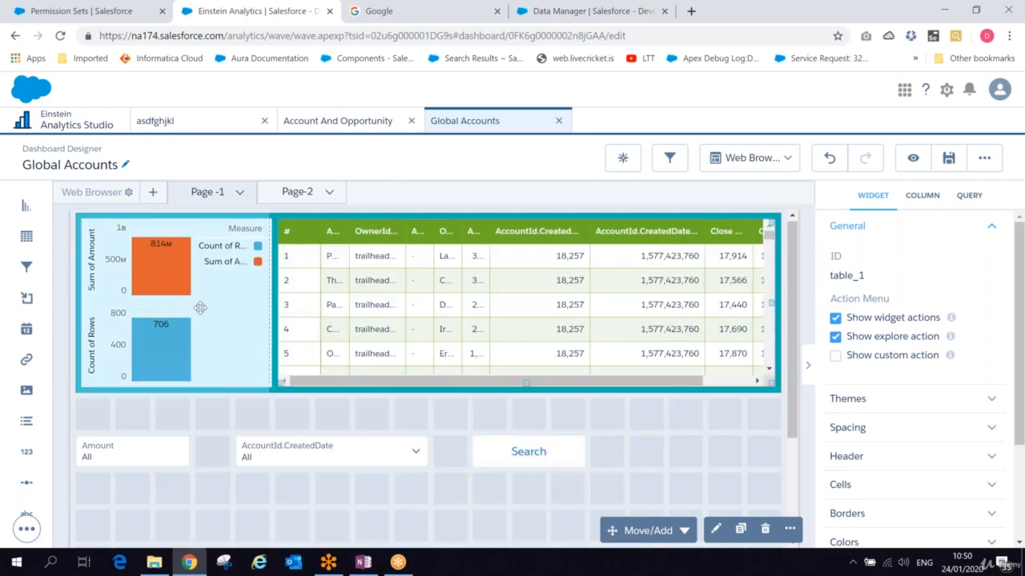
- Move the chart-and-table container below the filters, and place the Amount filter, date filter and Search button in the top row
click(200, 307)
click(122, 276)
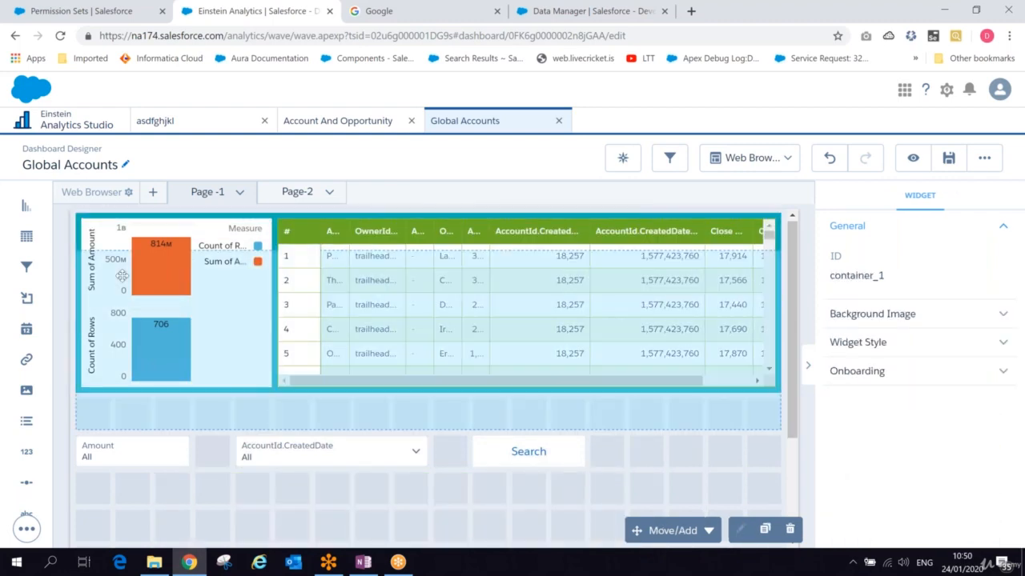
drag(122, 276, 125, 413)
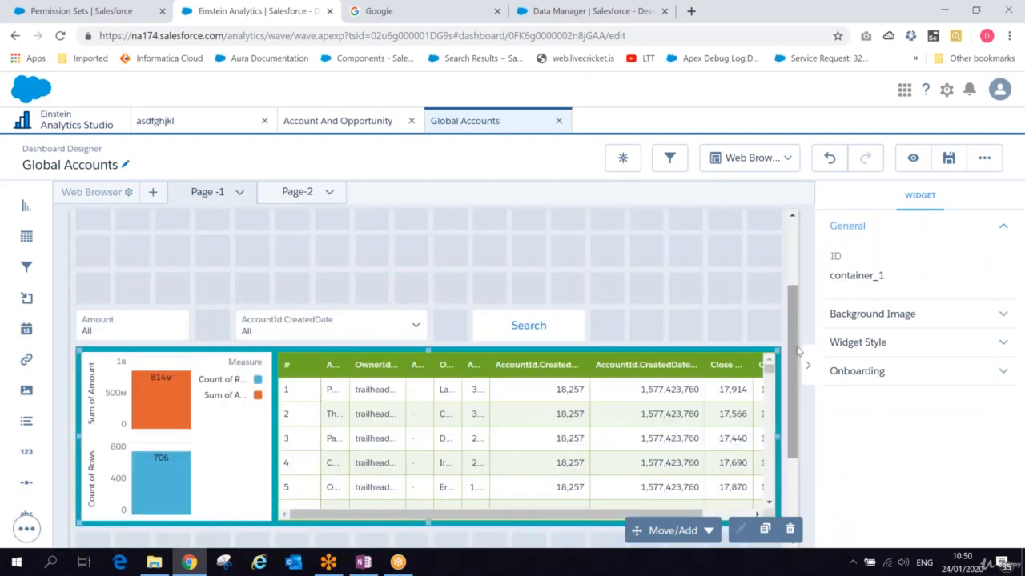
scroll(798, 351, up, 5)
drag(132, 453, 132, 230)
drag(288, 453, 288, 231)
drag(528, 453, 476, 252)
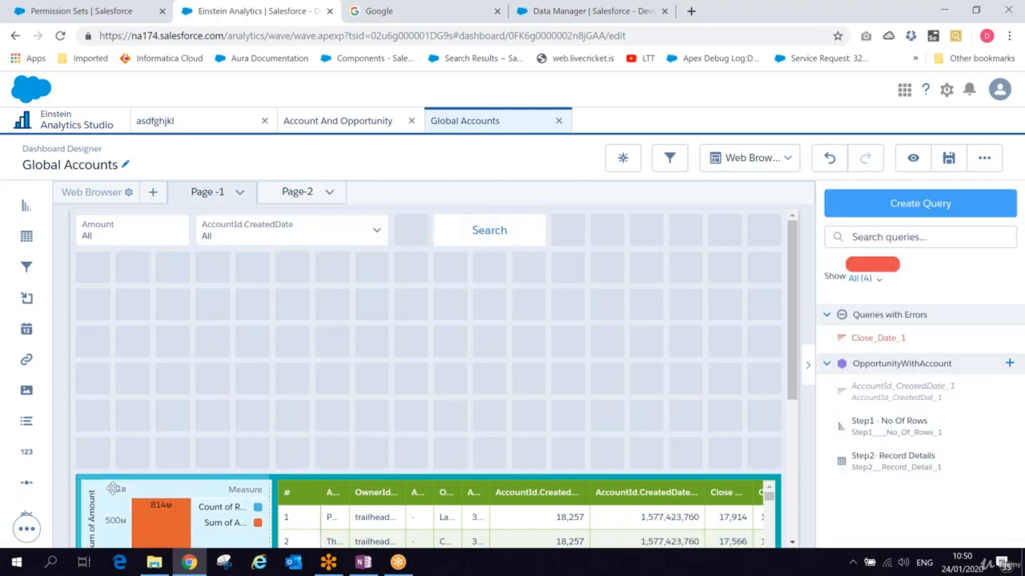
- Move the container up directly under the filter row and shift the date and Amount filters rightward
click(83, 478)
click(81, 478)
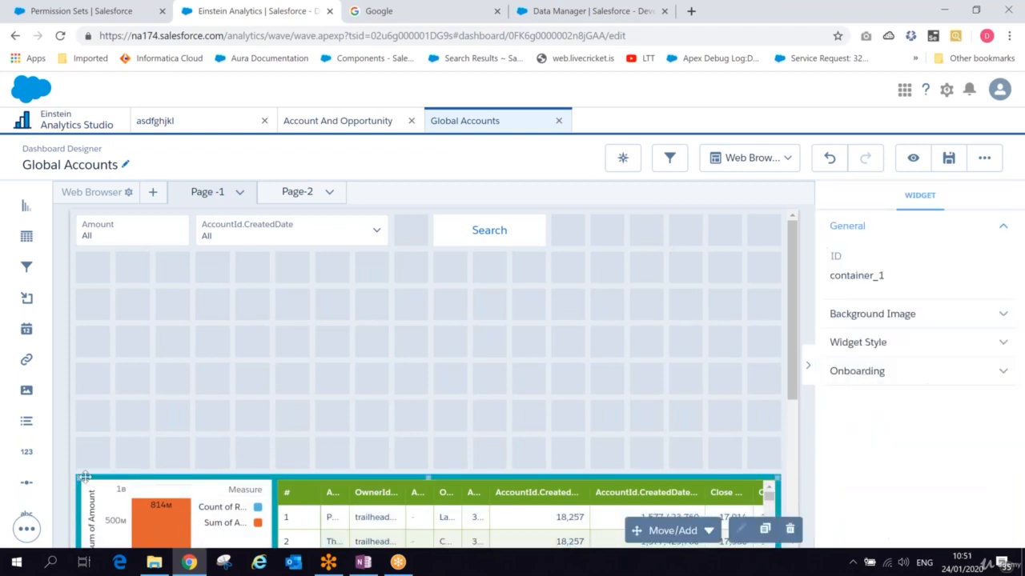
drag(92, 427, 98, 285)
drag(338, 224, 560, 230)
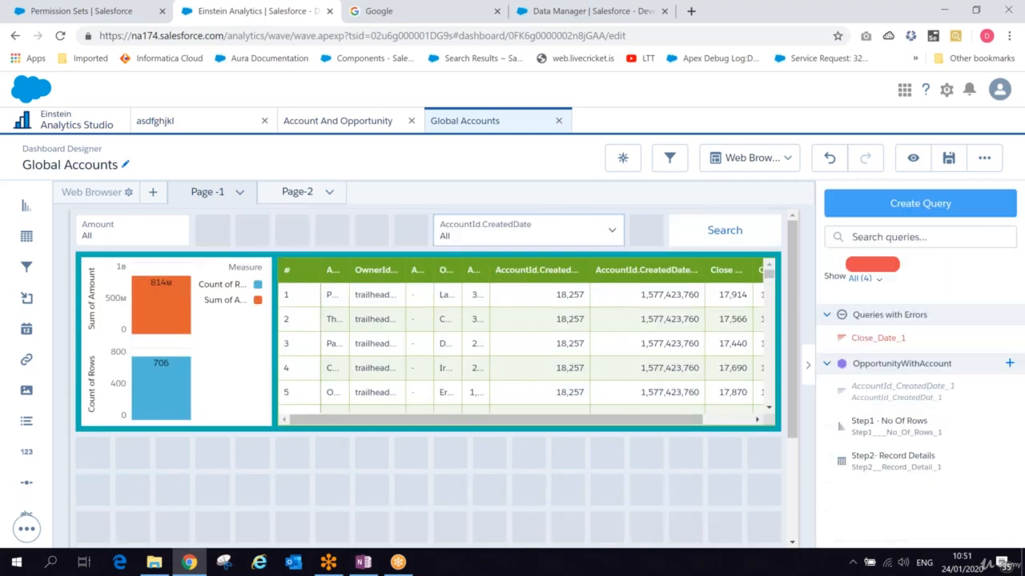
drag(121, 230, 308, 244)
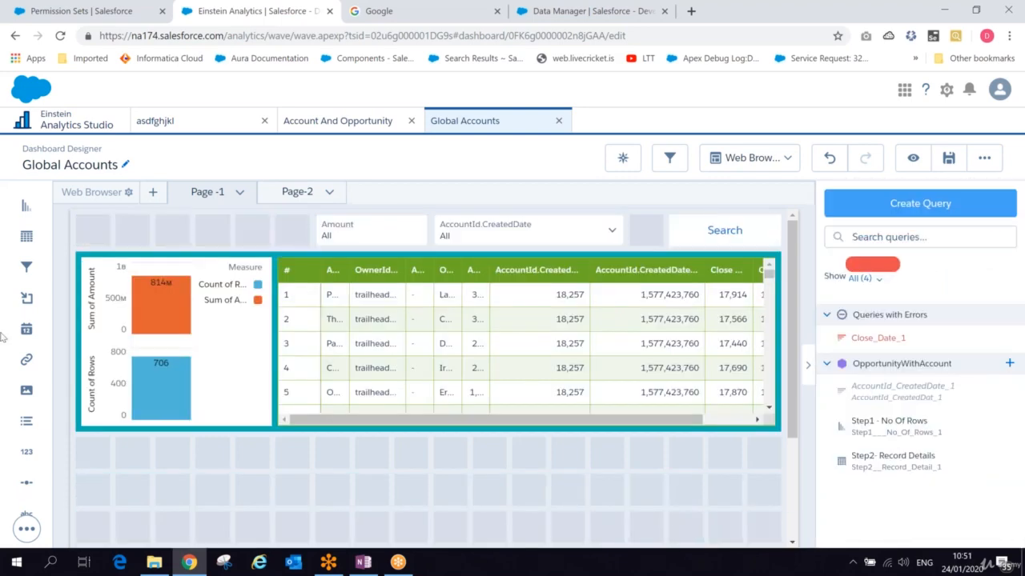
- Add an Image widget in the top-left corner, shifting the container down a row beneath it
drag(27, 392, 101, 233)
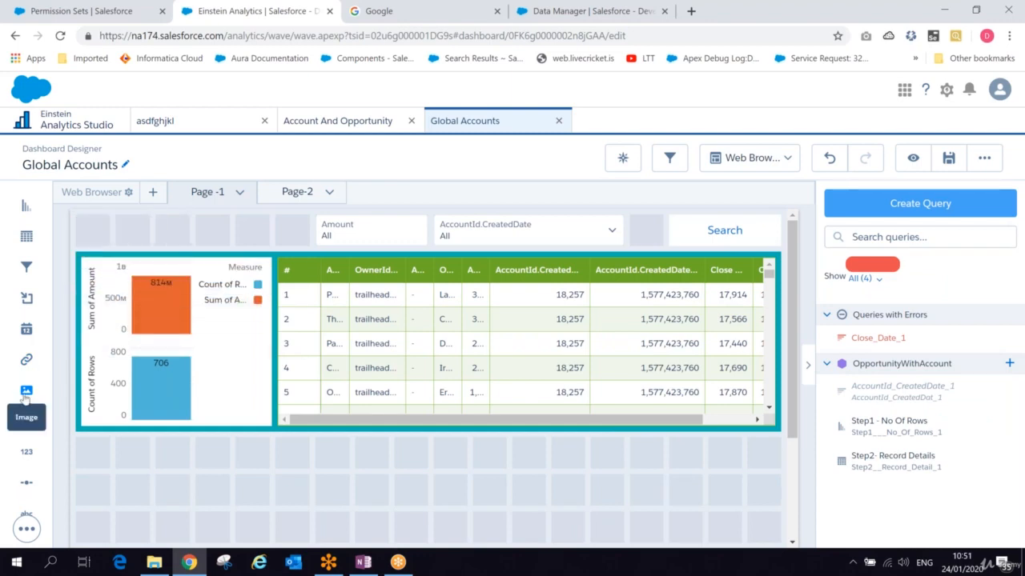
drag(25, 396, 144, 252)
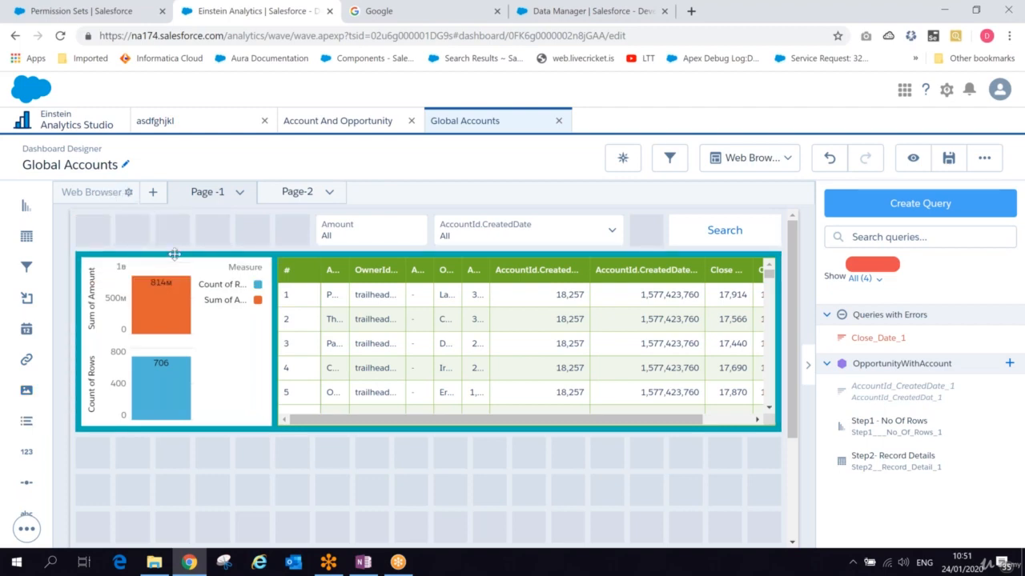
click(174, 254)
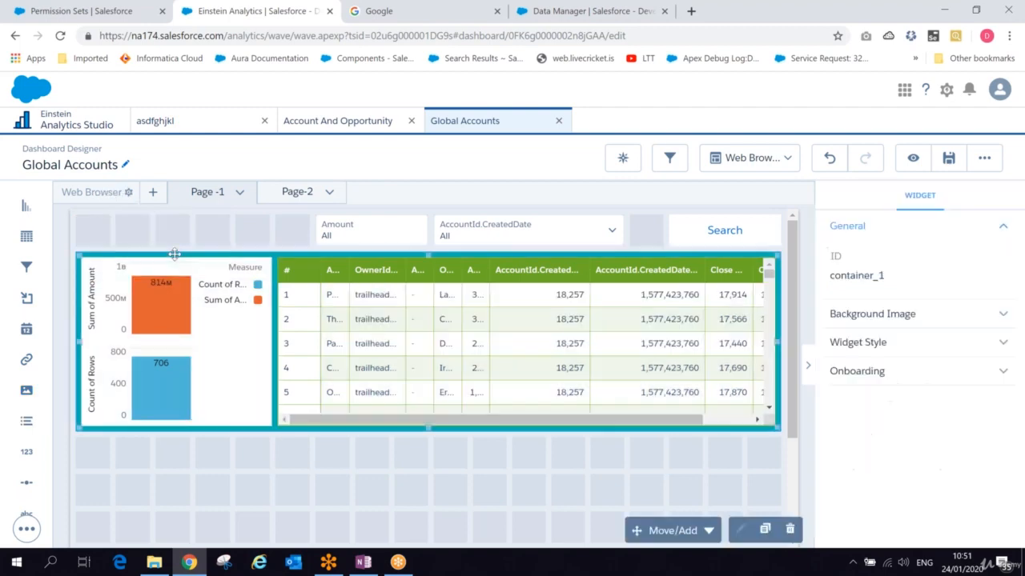
drag(173, 255, 174, 296)
drag(26, 391, 102, 226)
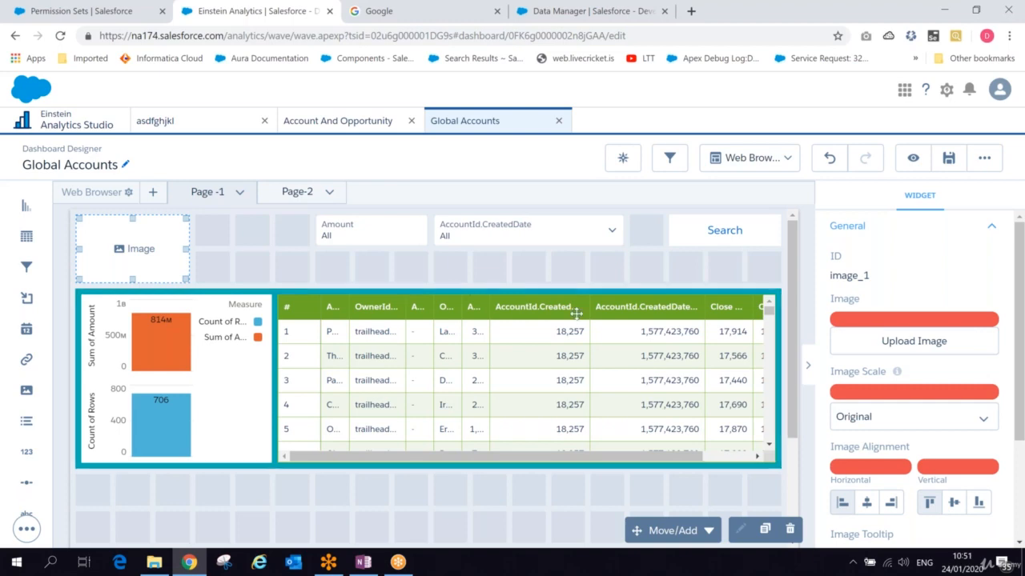
- Upload apex page.jpg from the Desktop as the image widget's picture
click(948, 343)
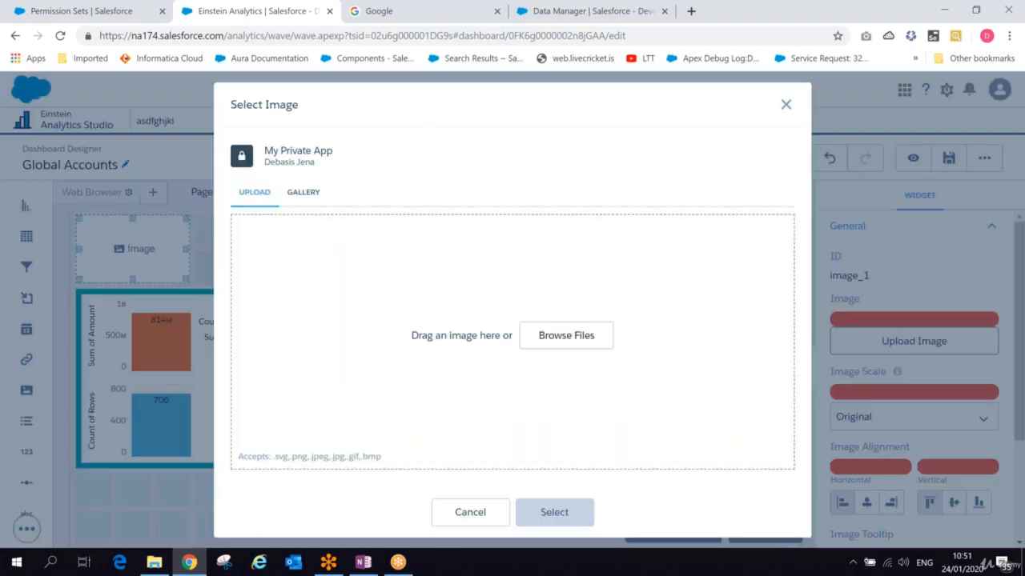
click(587, 343)
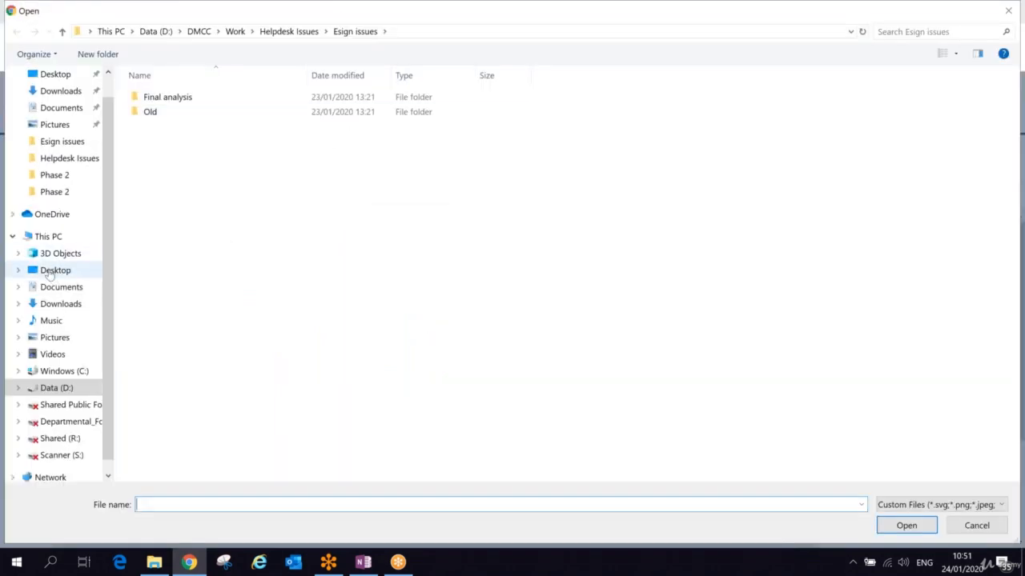
click(54, 270)
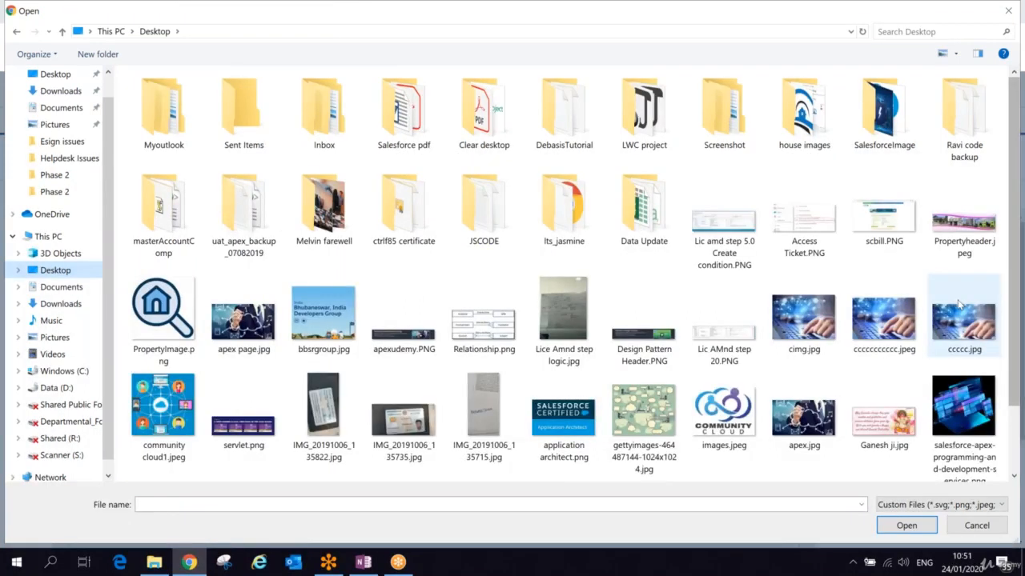
click(960, 303)
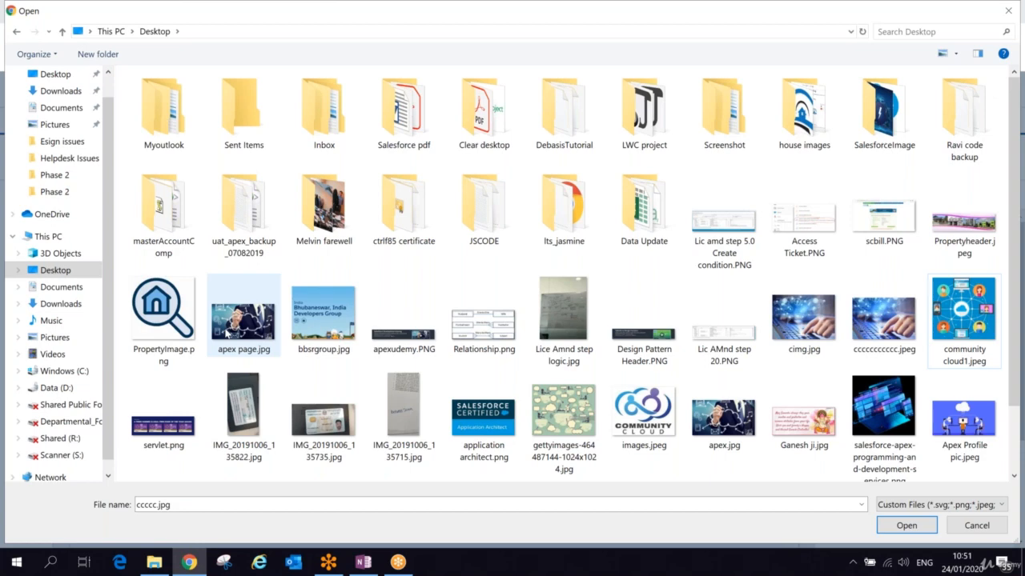
double_click(228, 320)
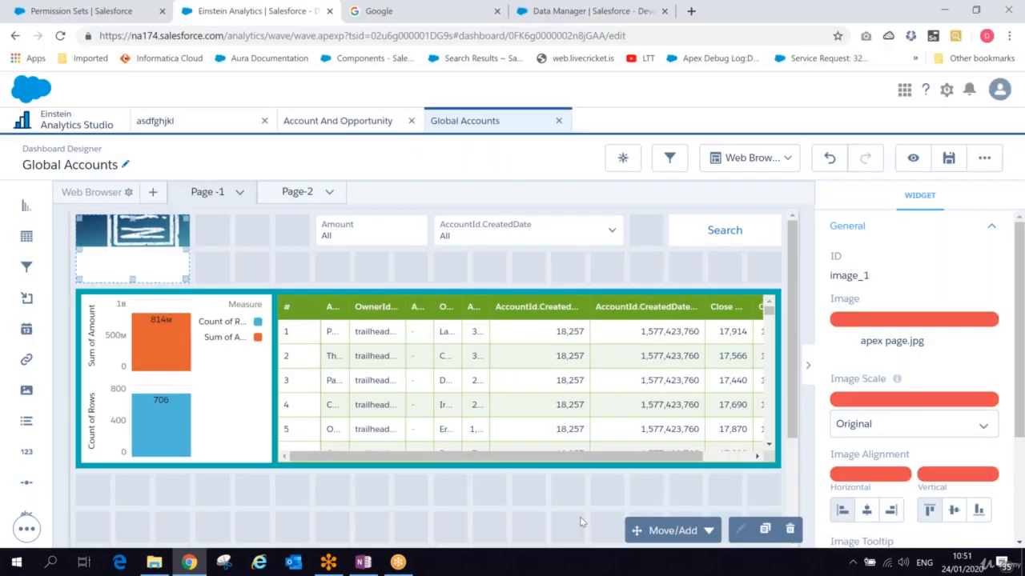
- Set the image scale to Fit Width and save the dashboard
click(912, 424)
click(860, 512)
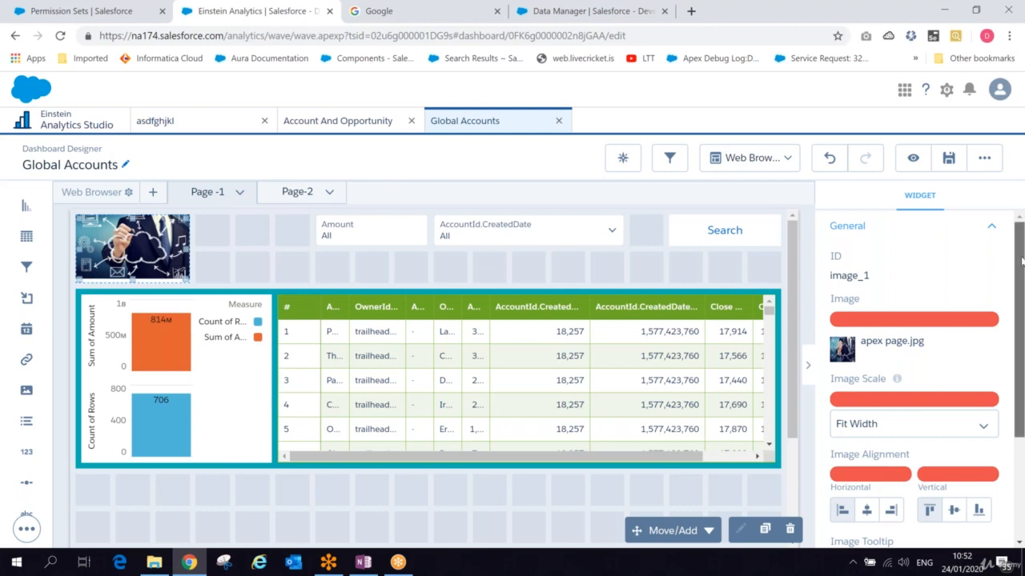
scroll(1022, 262, down, 1)
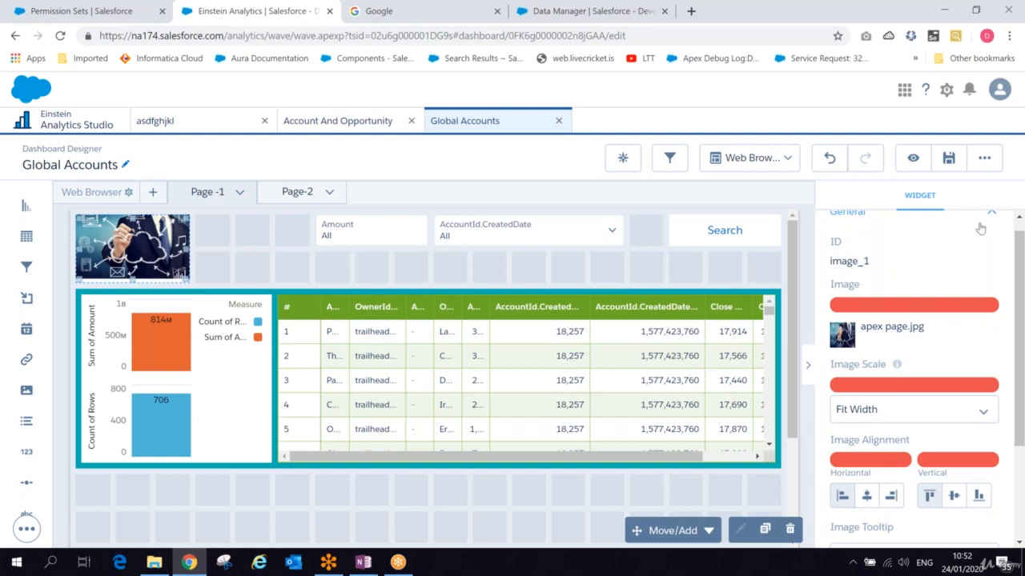
click(947, 159)
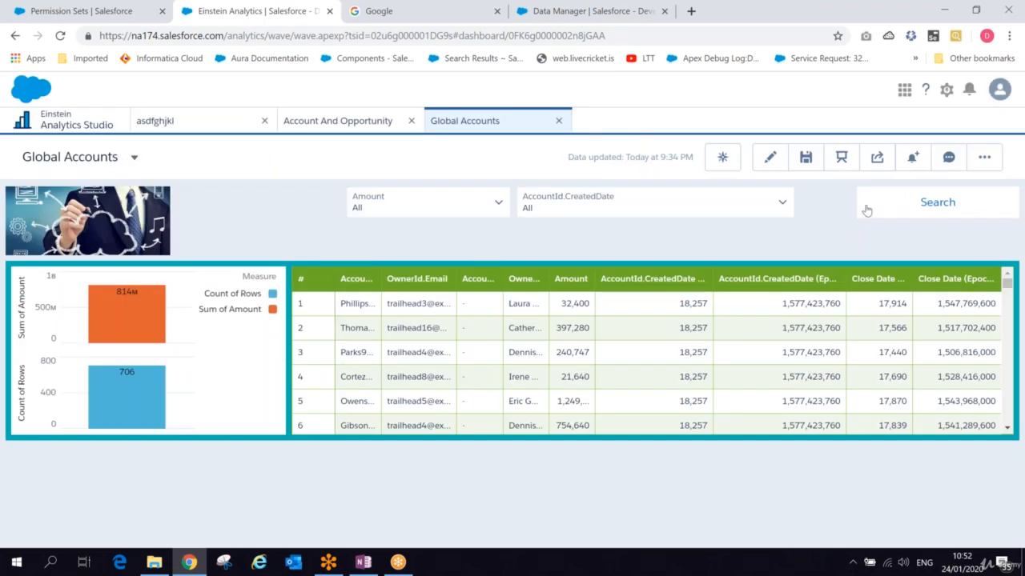
- Reopen the dashboard for editing and inspect the image widget's Widget Style settings
click(767, 162)
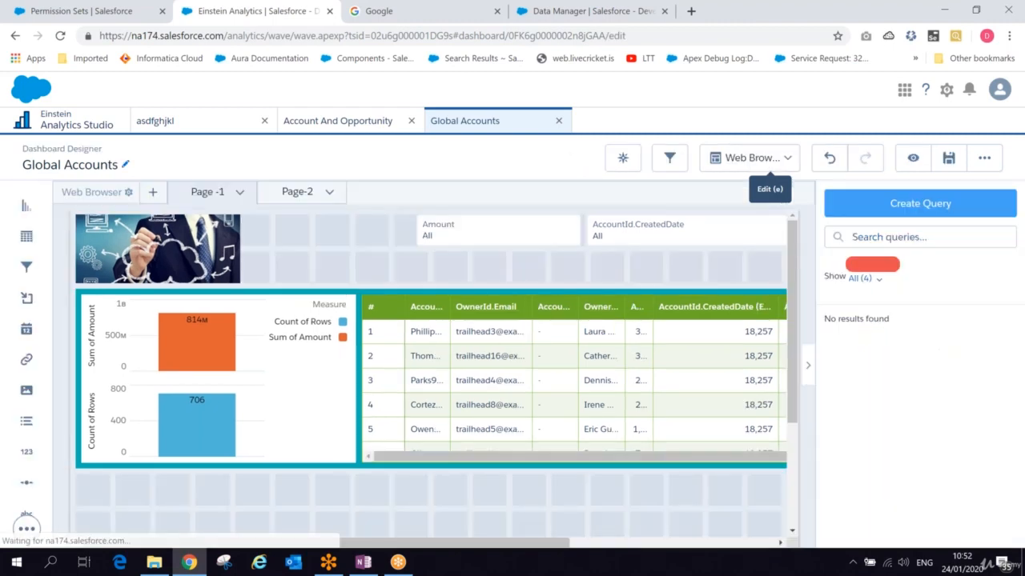
click(130, 246)
scroll(961, 400, down, 3)
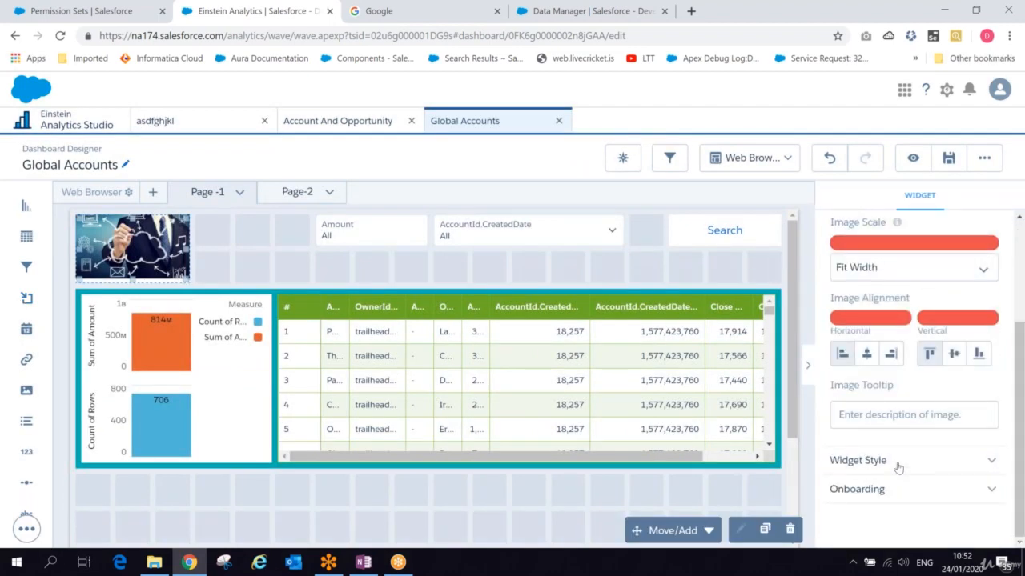
click(898, 467)
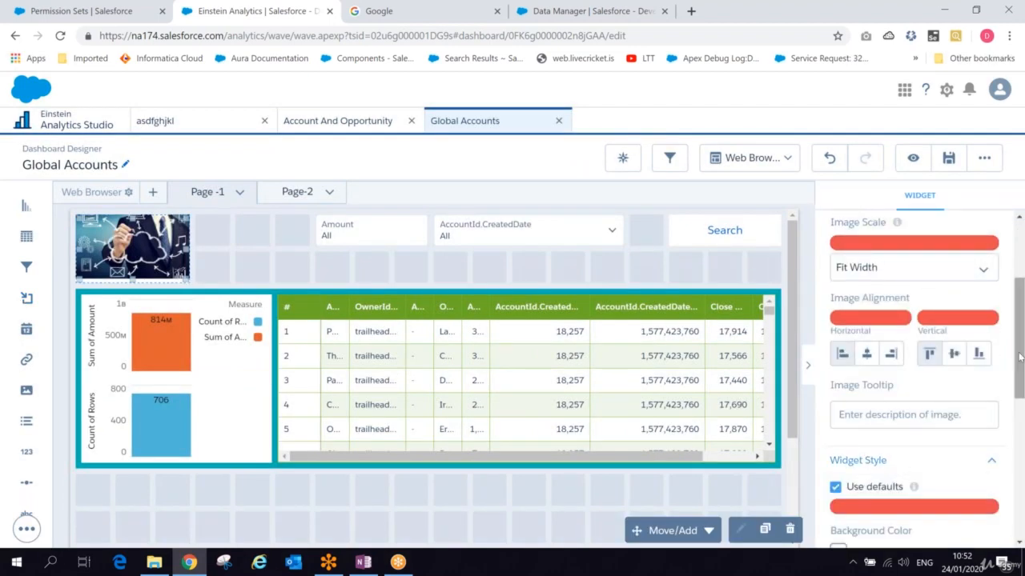
drag(1020, 376, 1020, 302)
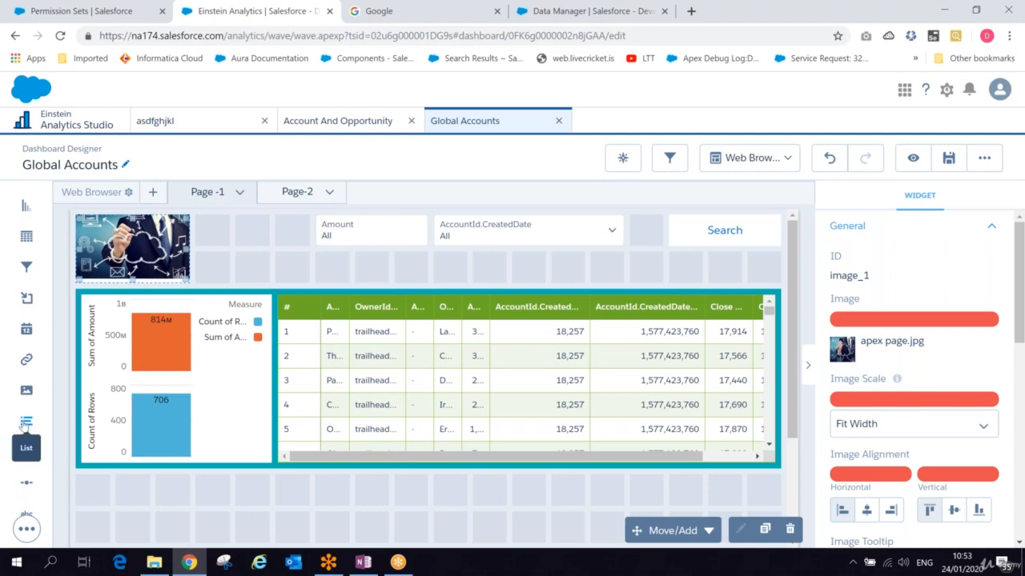
- Shift the Amount and AccountId.CreatedDate filters left so they sit right next to the image
click(331, 228)
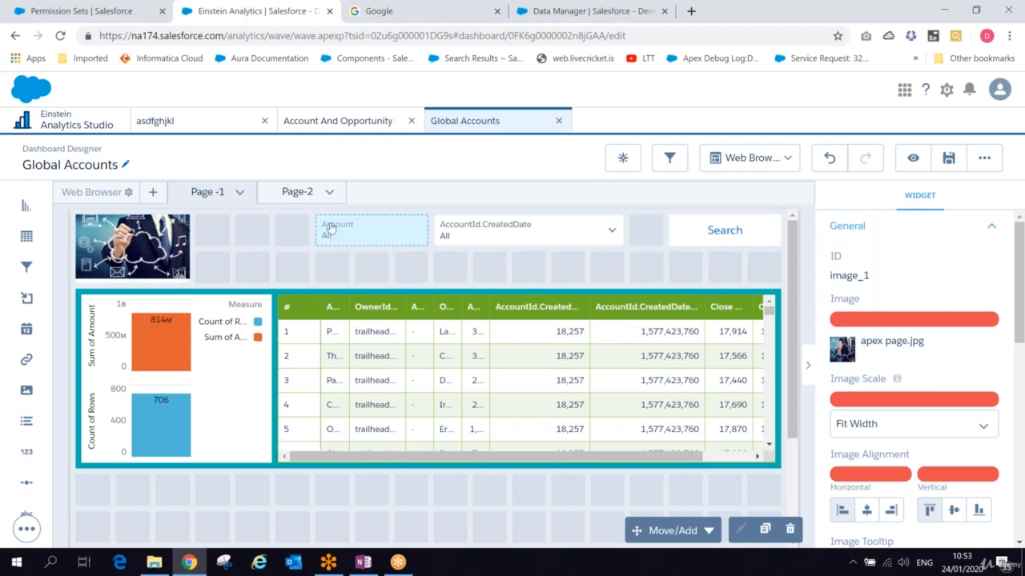
drag(330, 228, 268, 225)
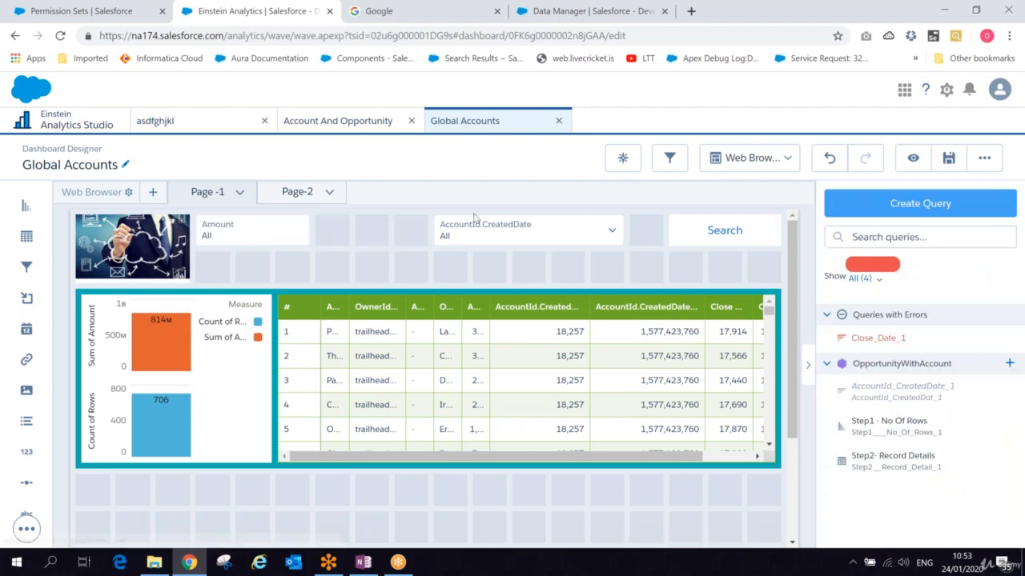
drag(478, 229, 380, 227)
- Add a list widget for AccountId.Type beside the AccountId.CreatedDate filter and save the dashboard
drag(27, 421, 539, 227)
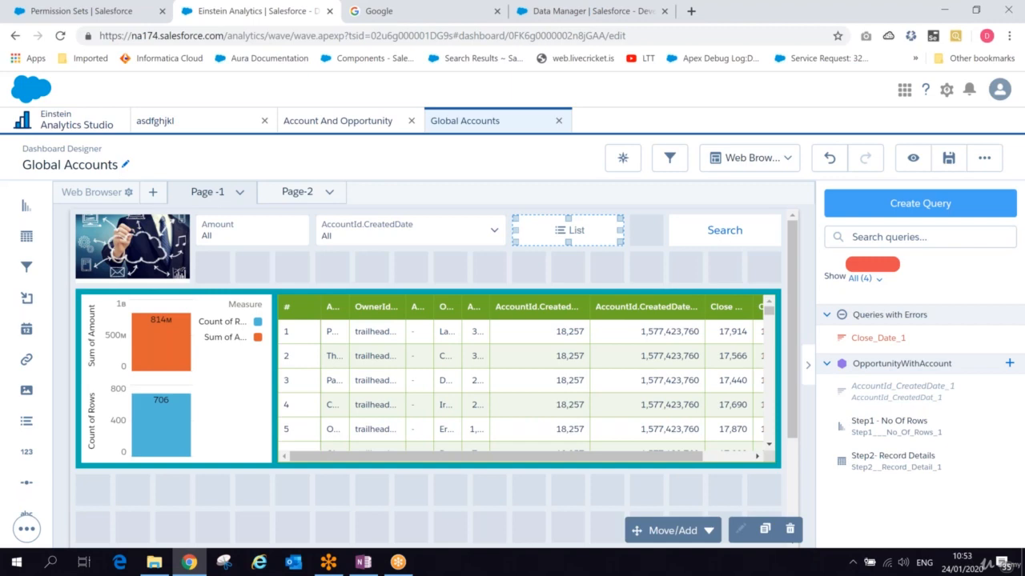
click(581, 233)
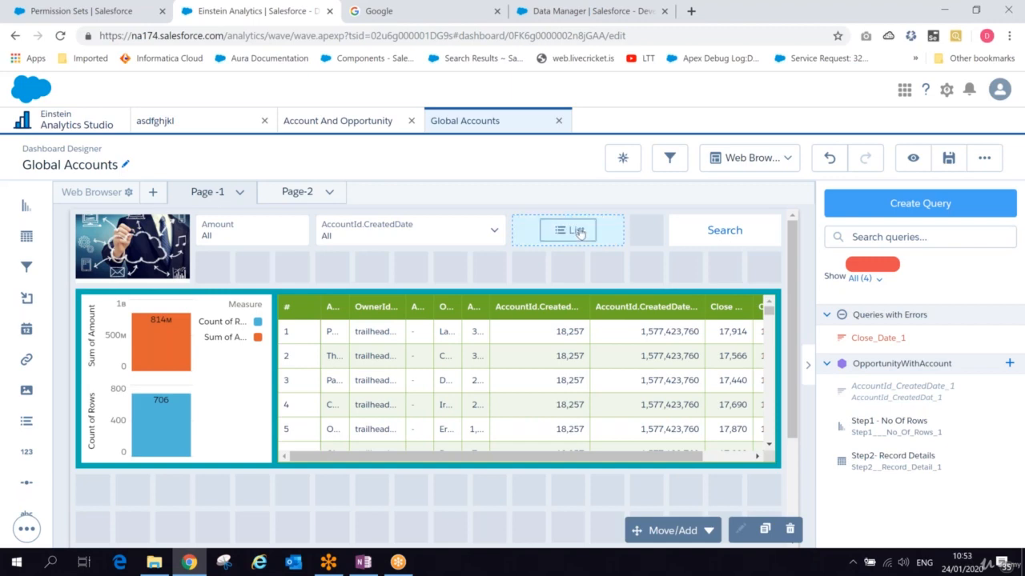
click(578, 231)
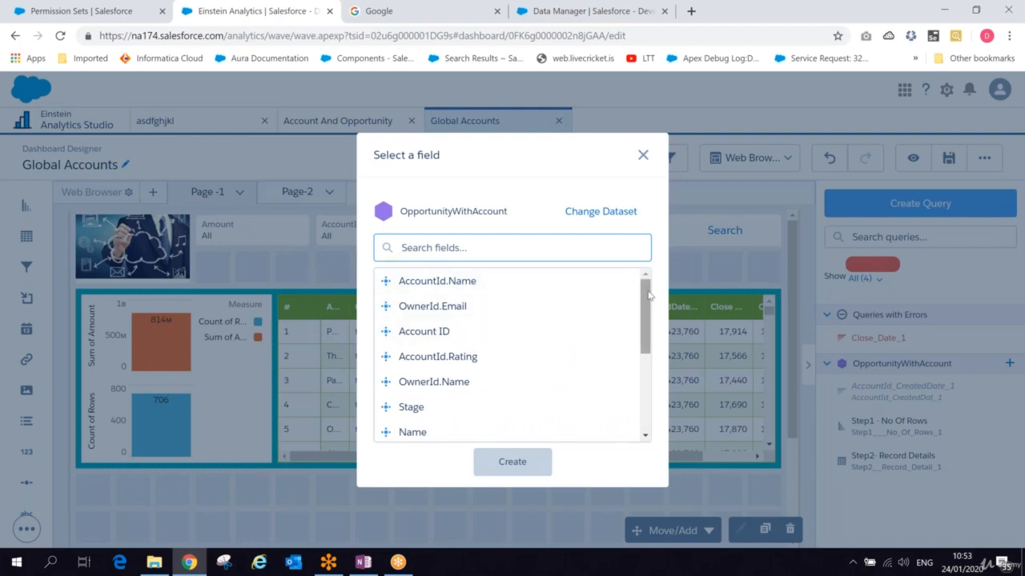
drag(648, 295, 641, 381)
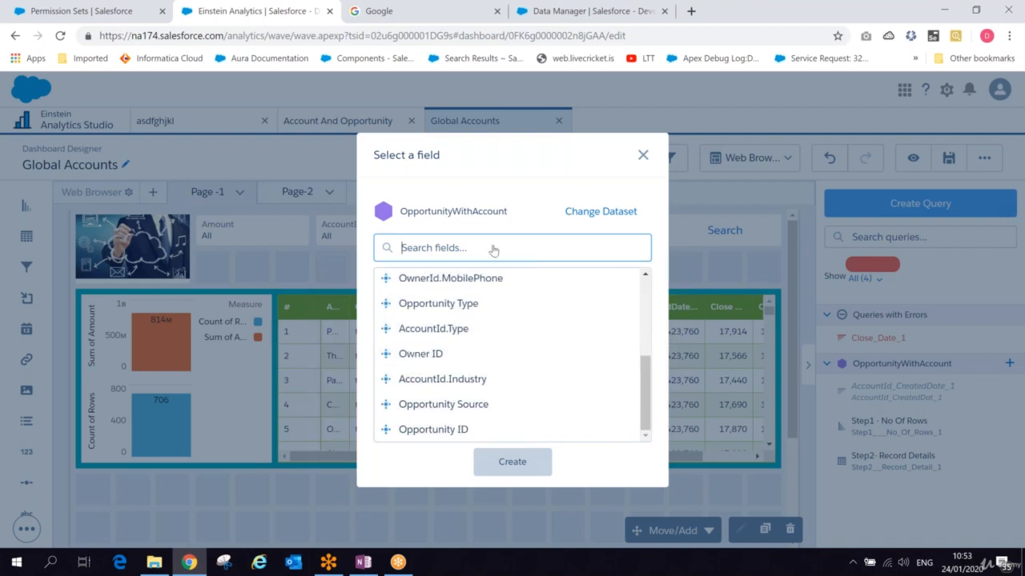
text(ty)
click(460, 309)
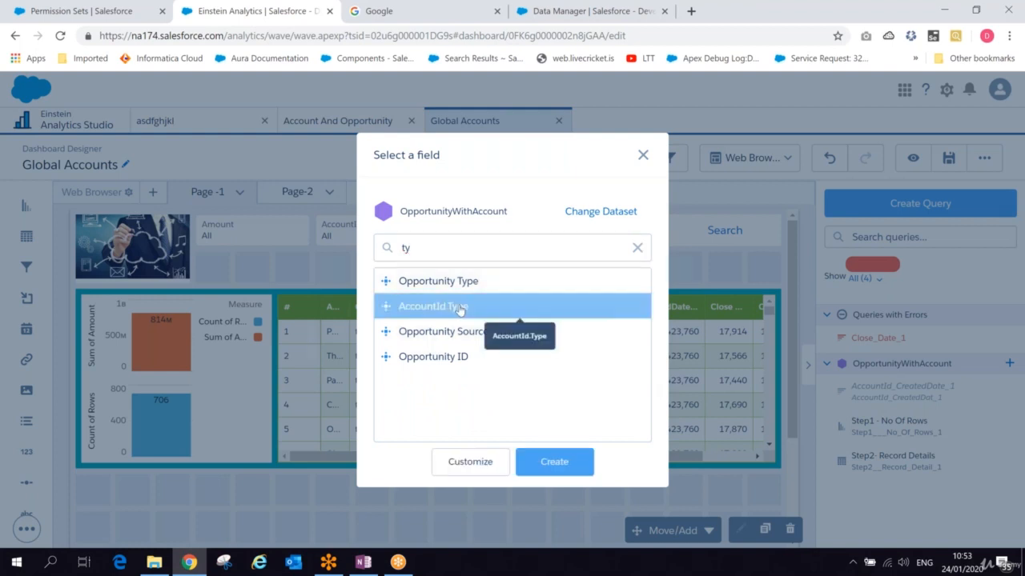
click(564, 470)
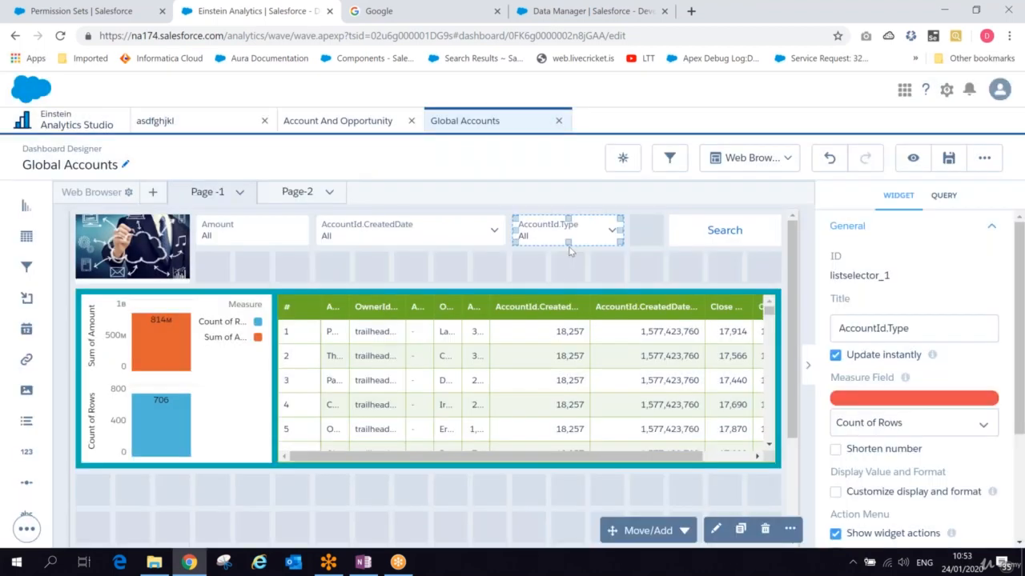
click(946, 160)
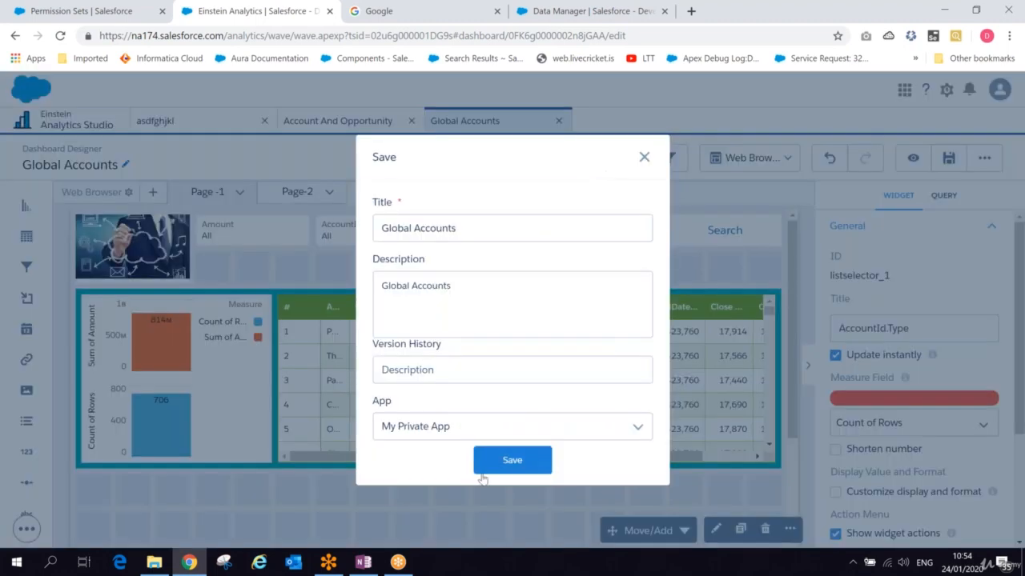
click(522, 462)
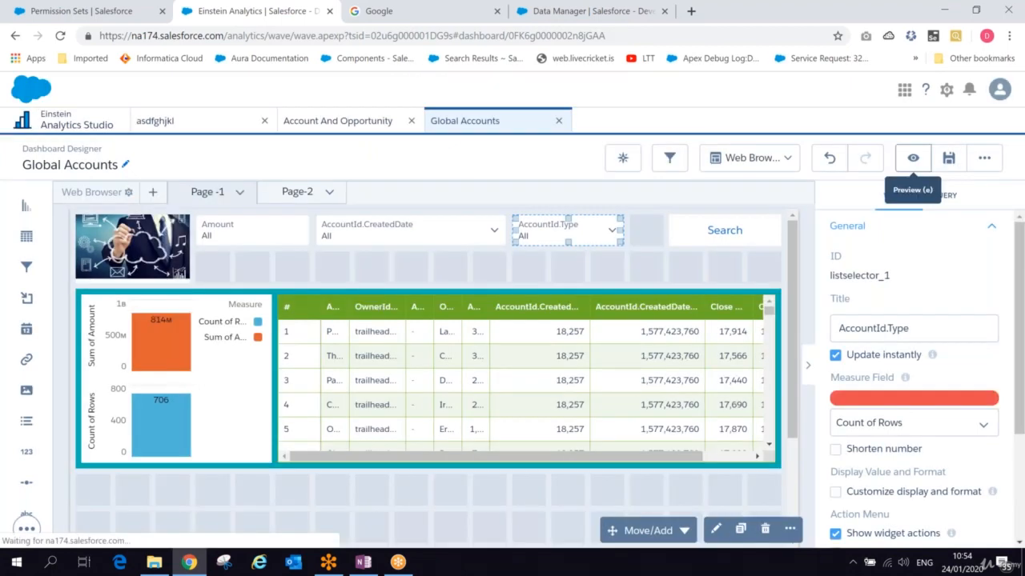
- Preview the dashboard and inspect the AccountId.Type list's query details, final query and results
click(912, 157)
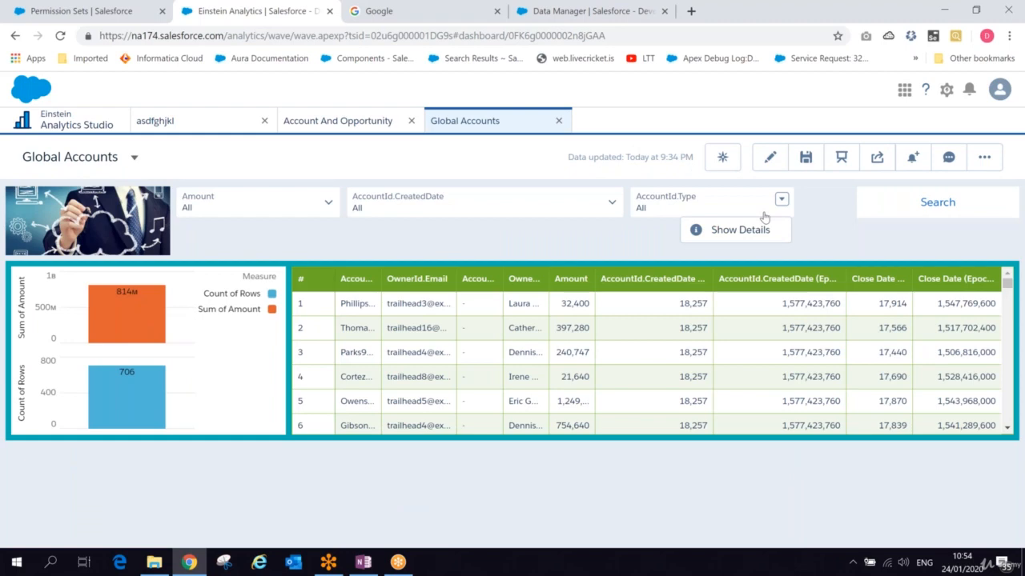
click(760, 229)
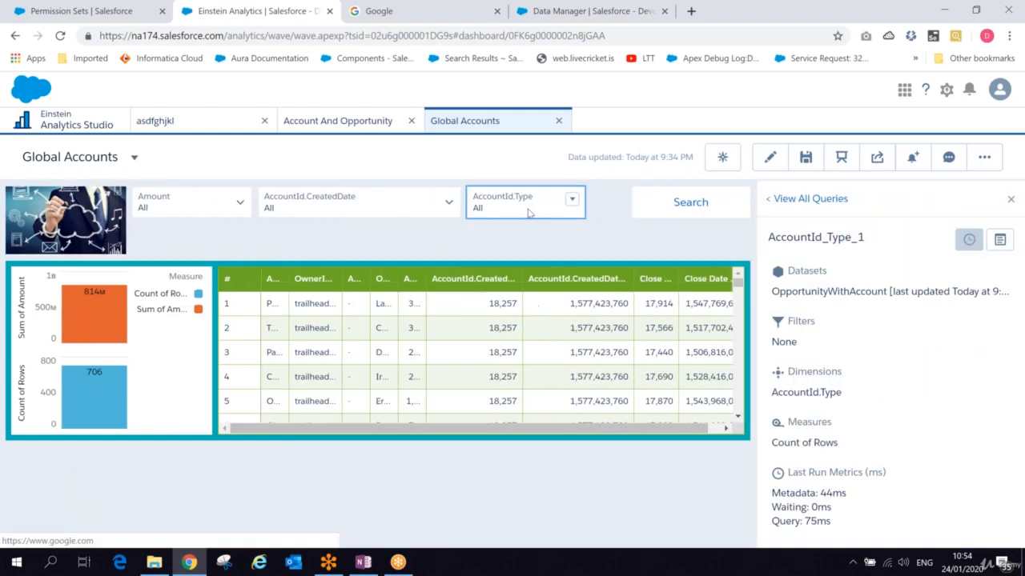
click(1000, 240)
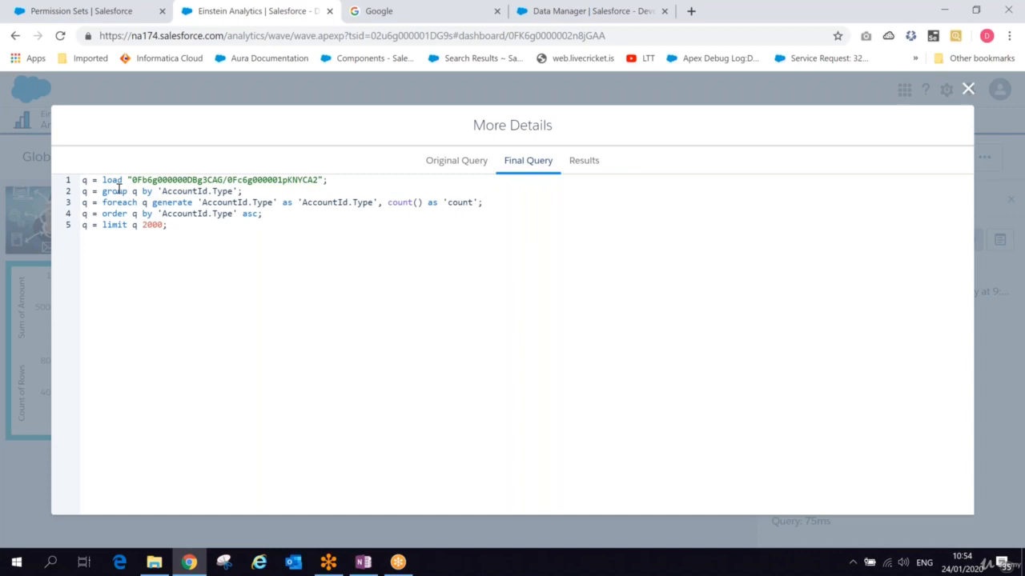
drag(118, 191, 478, 204)
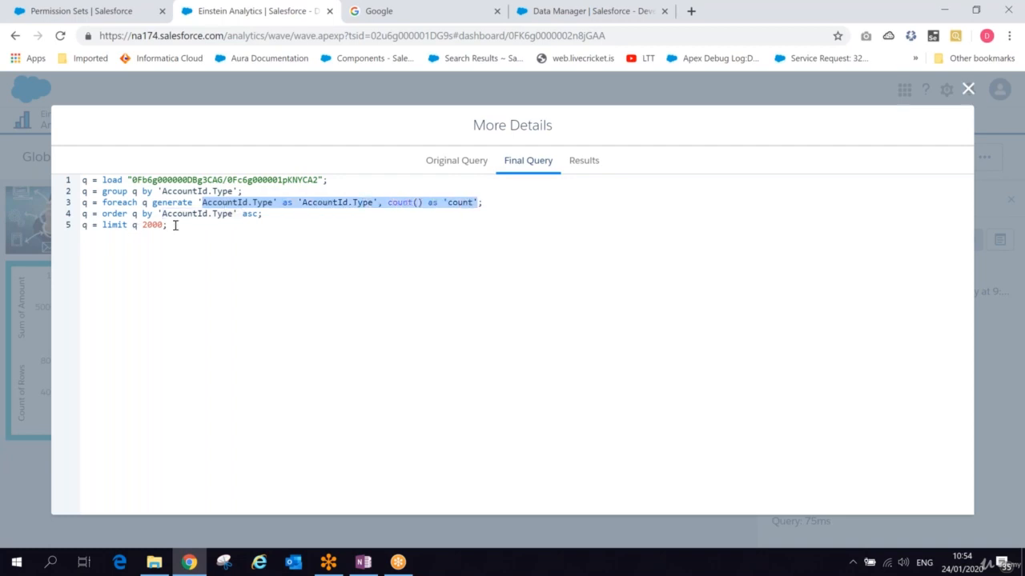
click(577, 157)
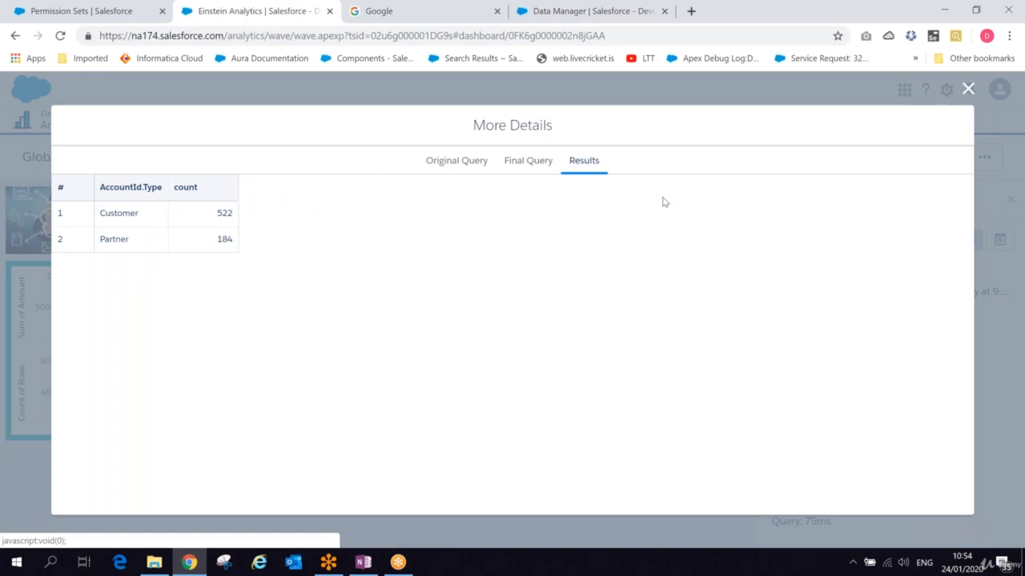
click(969, 90)
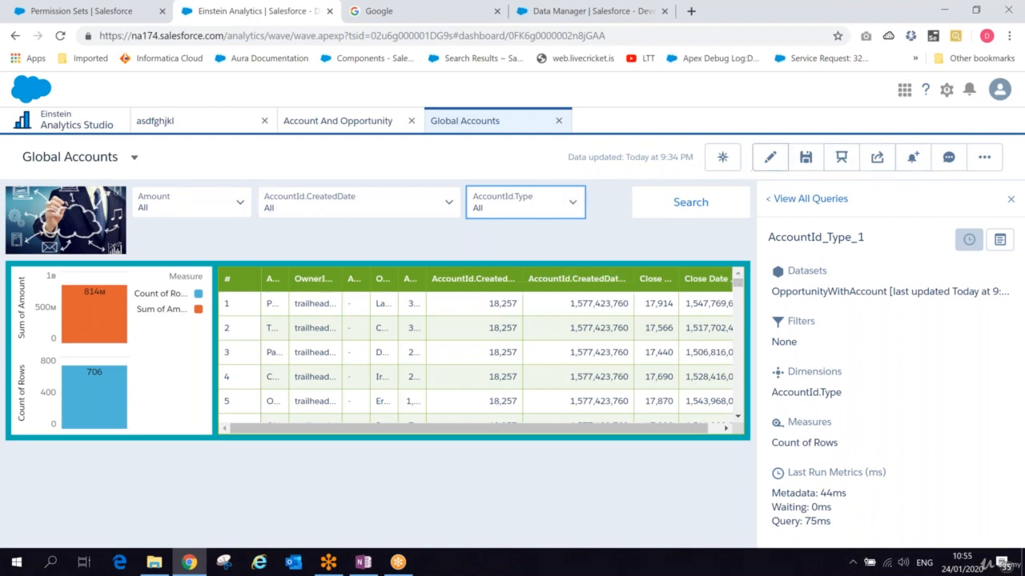
- Reopen the table's Step2- Record Details query; add AccountId.Type, AccountId.CreatedDate and Opportunity Type columns, removing both epoch CreatedDate columns
click(766, 163)
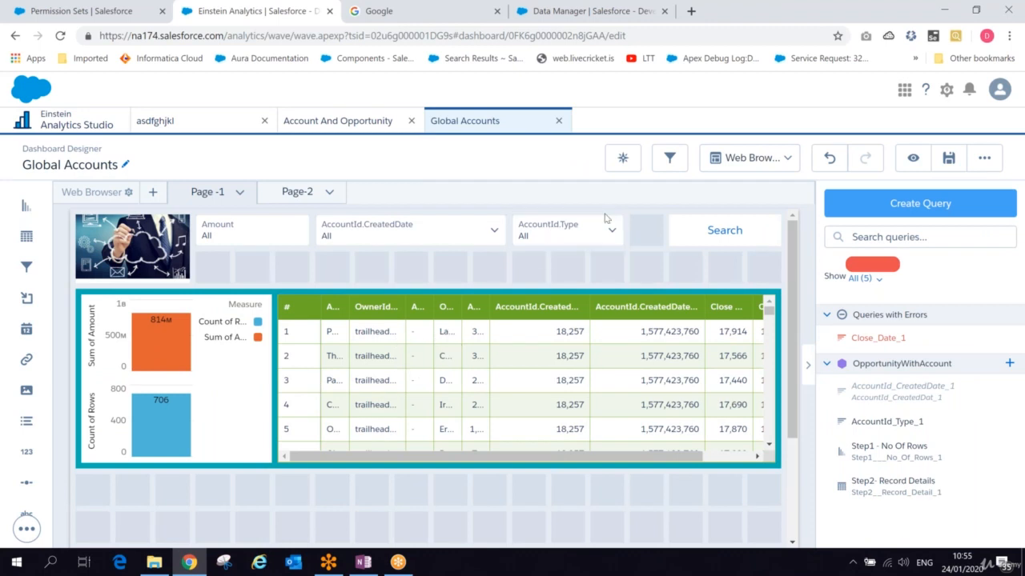
click(574, 229)
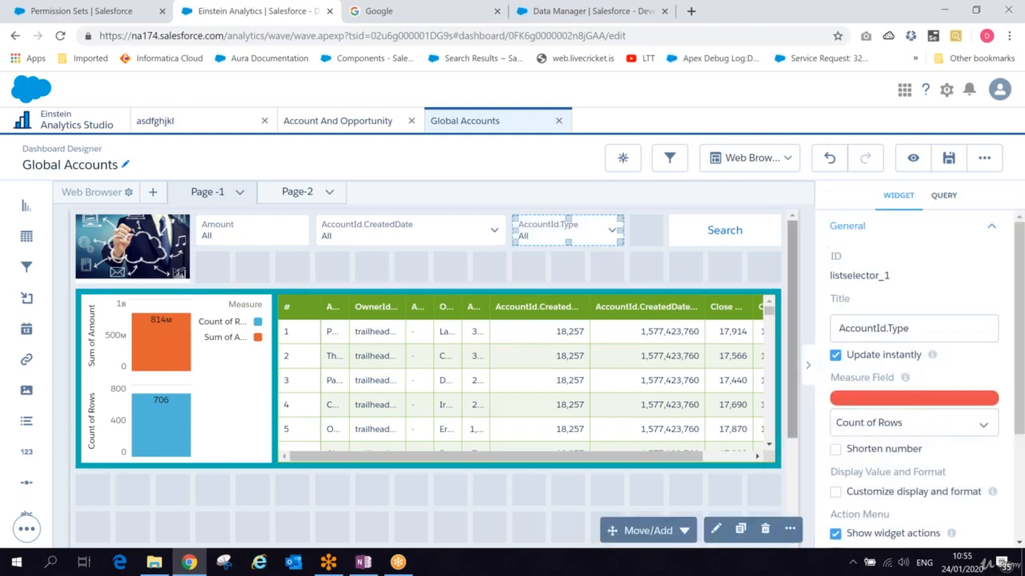
click(388, 460)
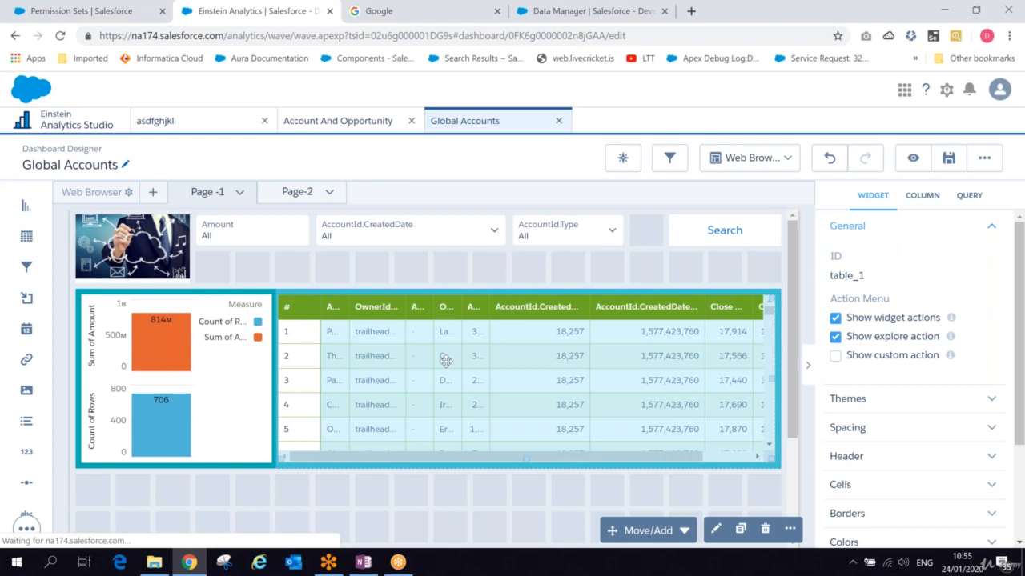
double_click(446, 361)
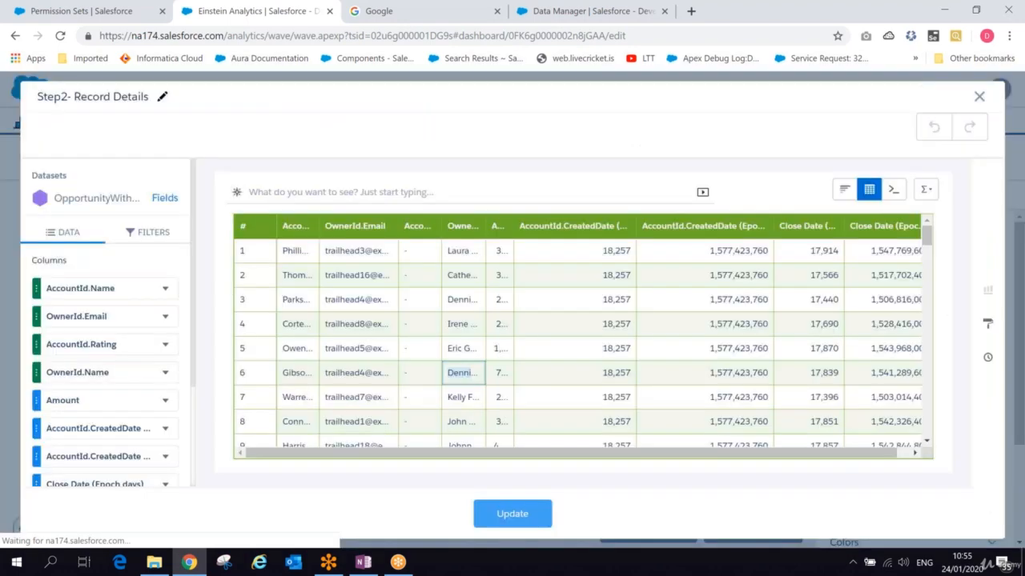
click(147, 232)
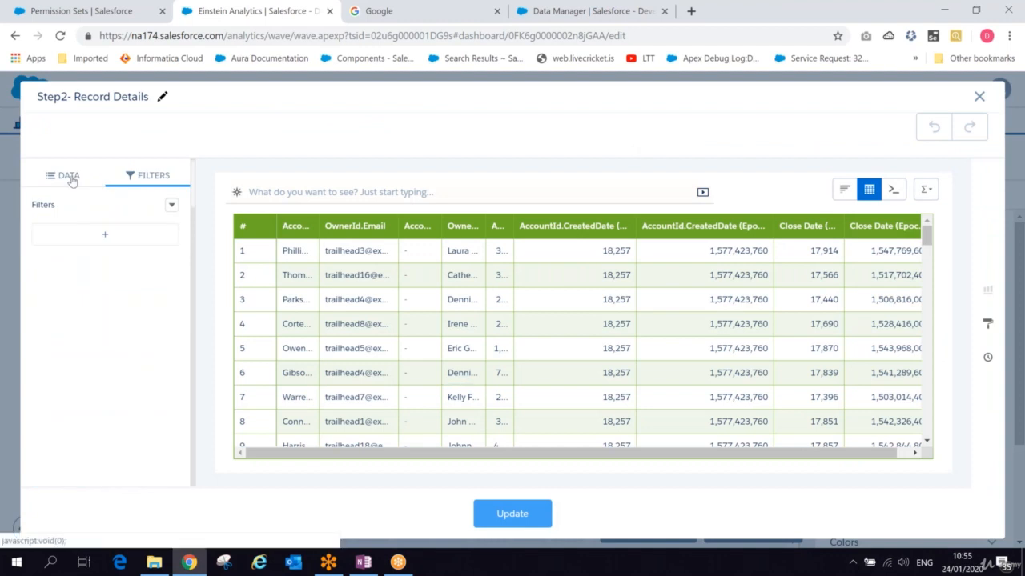
click(71, 177)
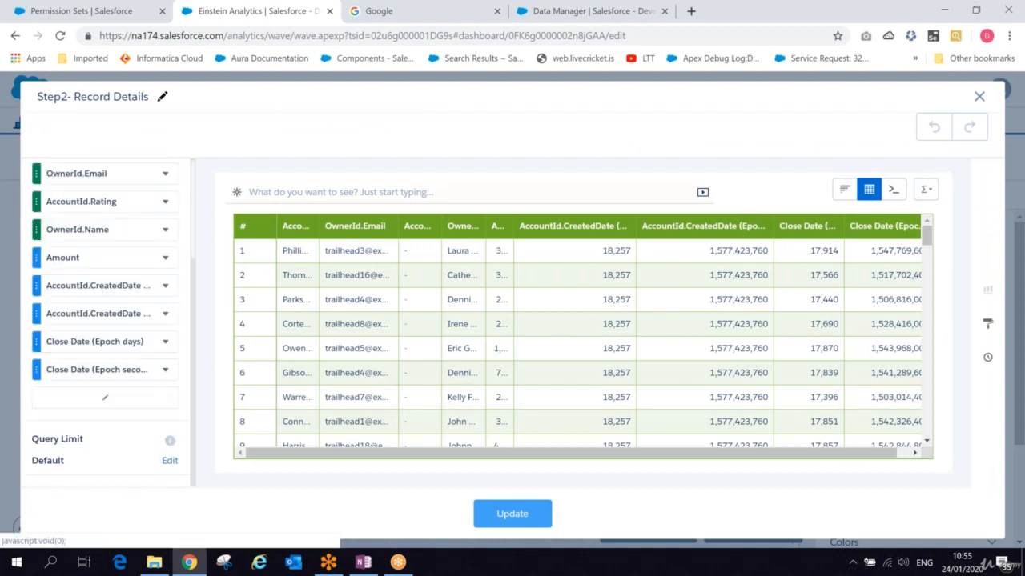
click(107, 400)
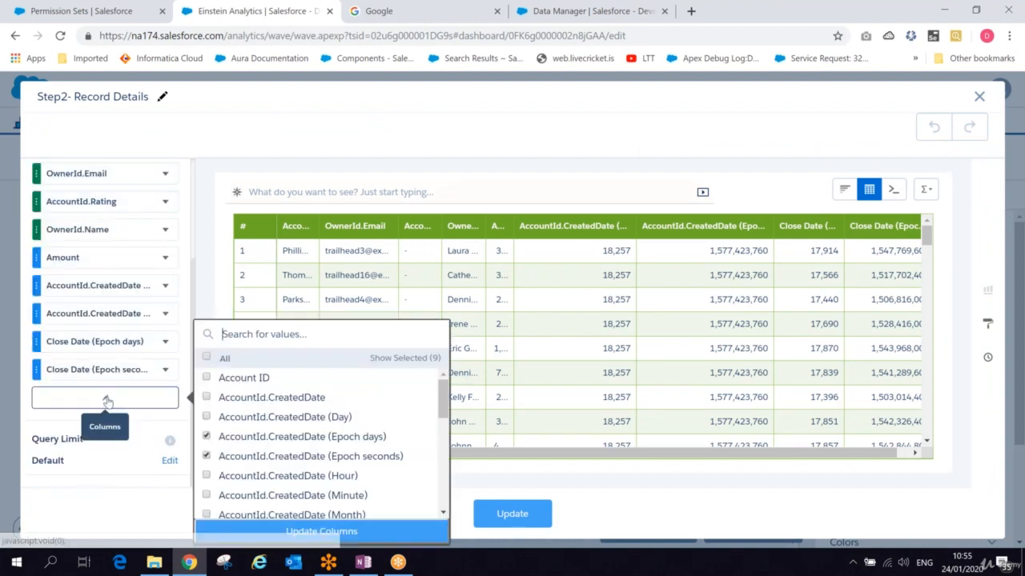
text(typ)
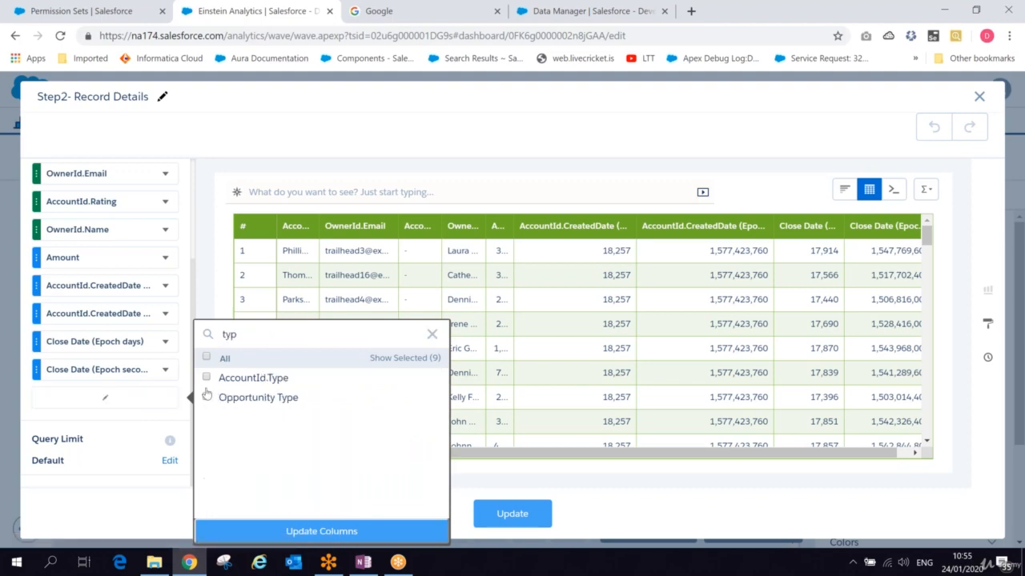
click(207, 377)
double_click(228, 334)
text(cre)
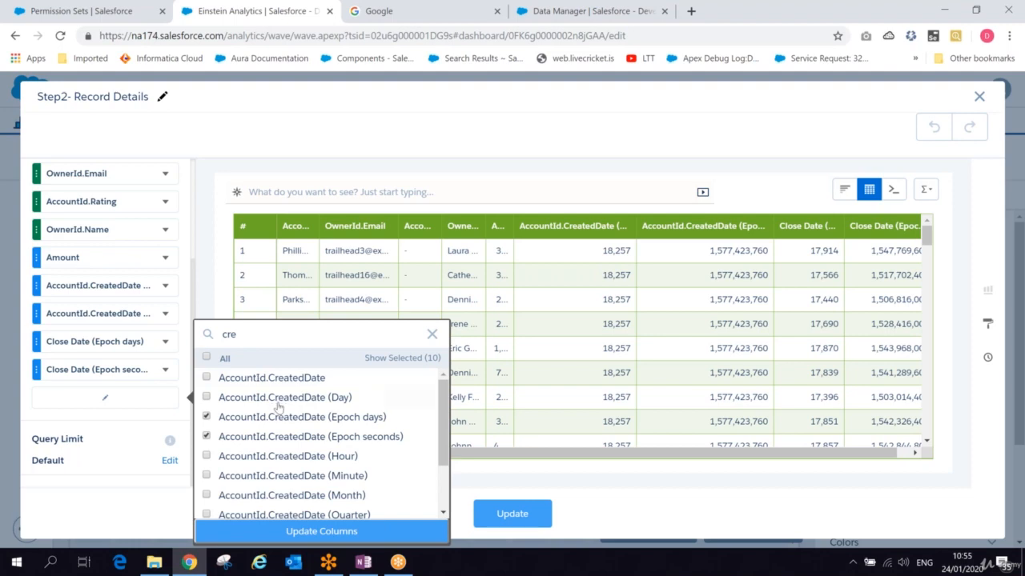
click(206, 417)
click(207, 437)
click(208, 377)
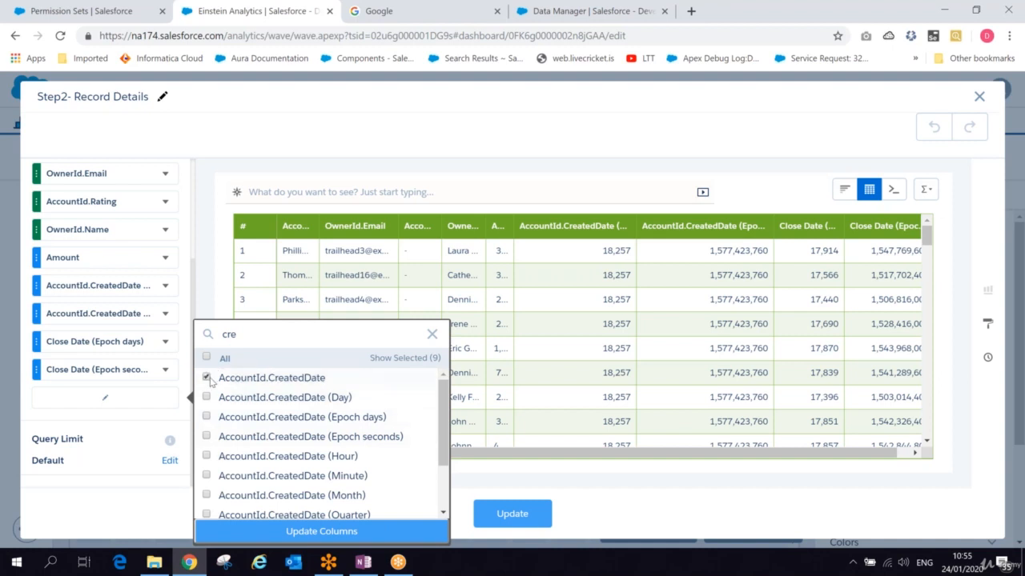
double_click(243, 335)
text(typ)
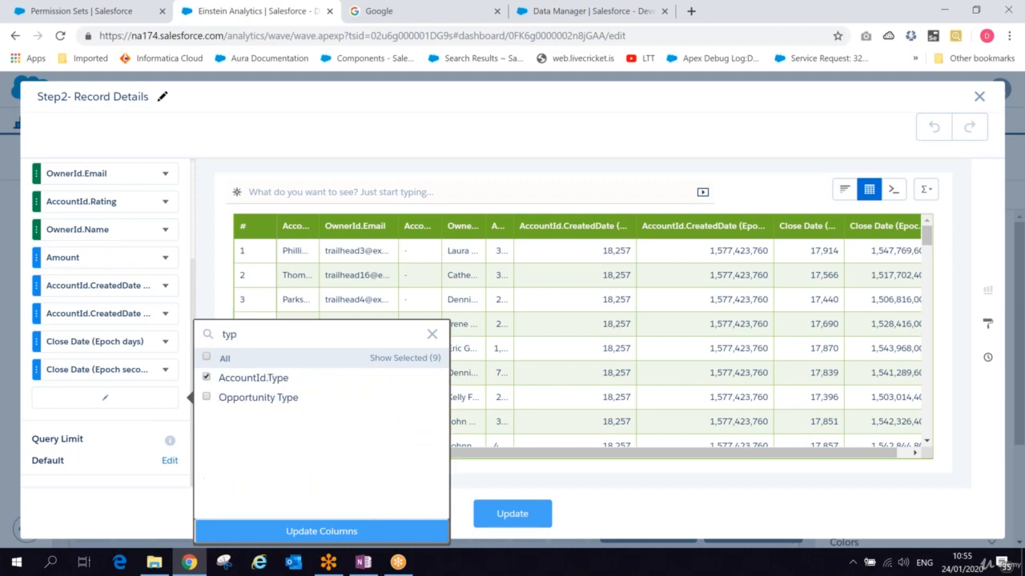
click(207, 397)
click(357, 530)
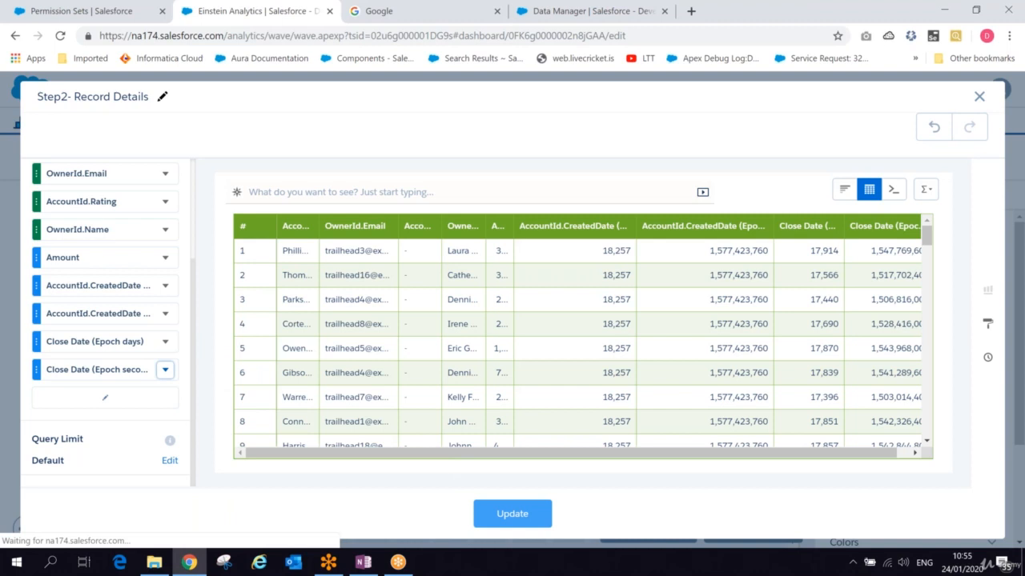
click(527, 520)
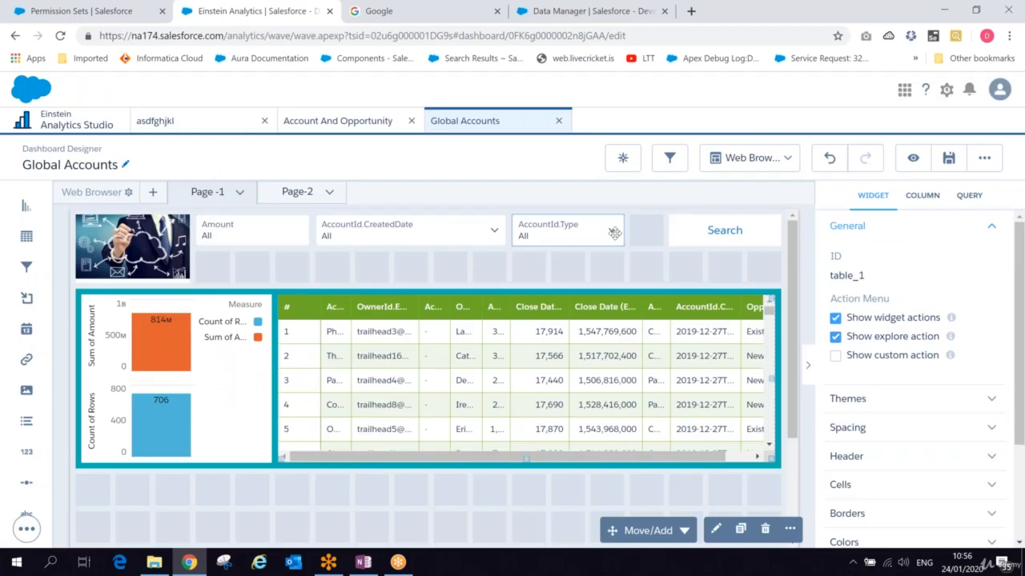
- Review the AccountId.Type list widget's measure field settings and save the dashboard
click(614, 232)
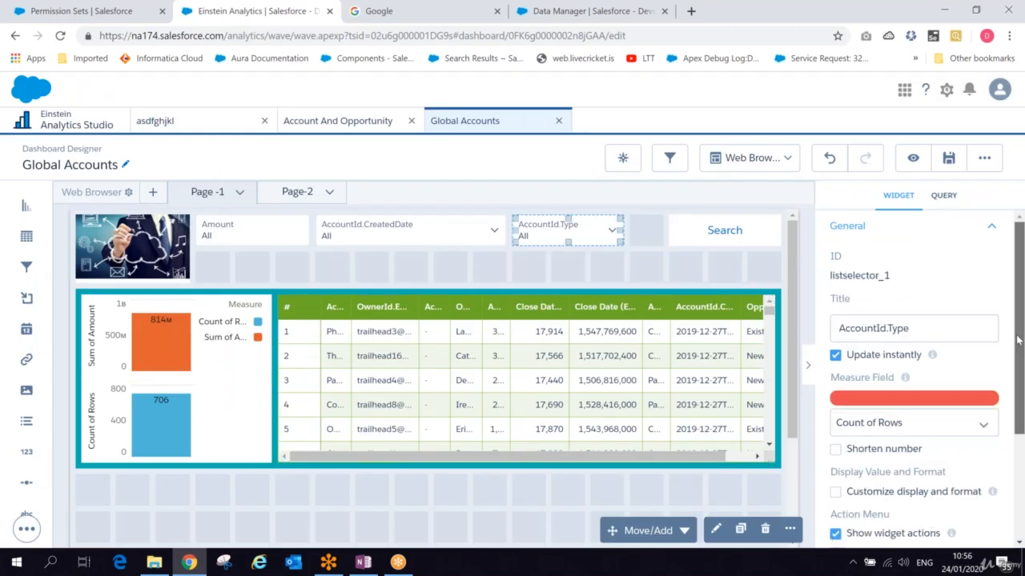
scroll(1017, 341, down, 2)
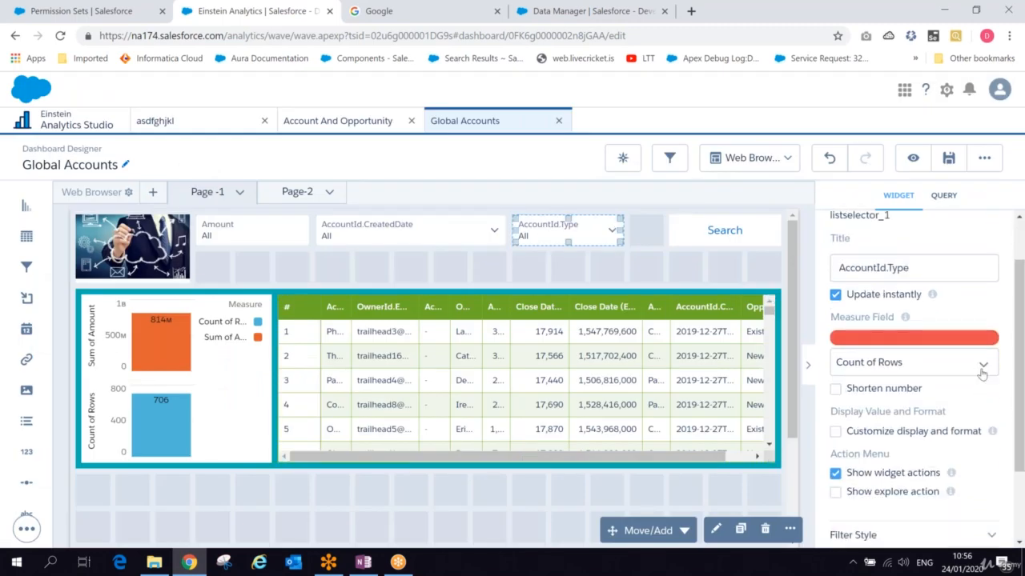
click(966, 361)
click(963, 410)
drag(1019, 456, 1011, 538)
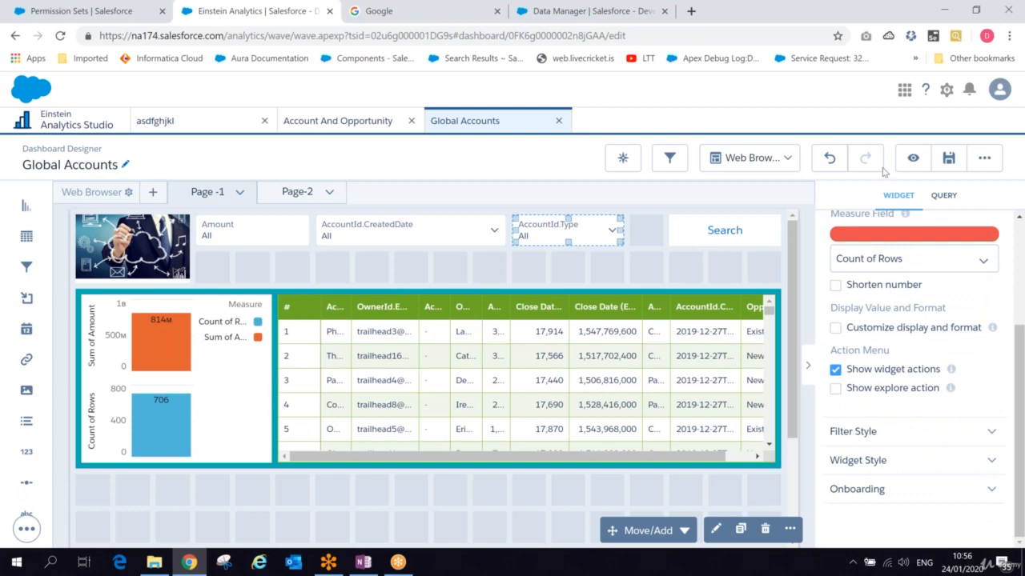
click(947, 160)
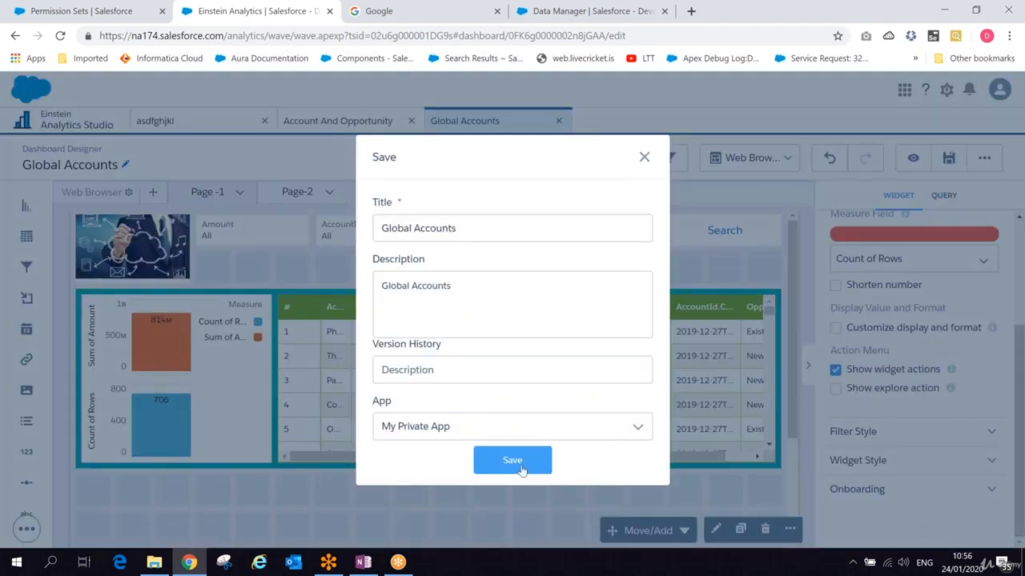
click(512, 461)
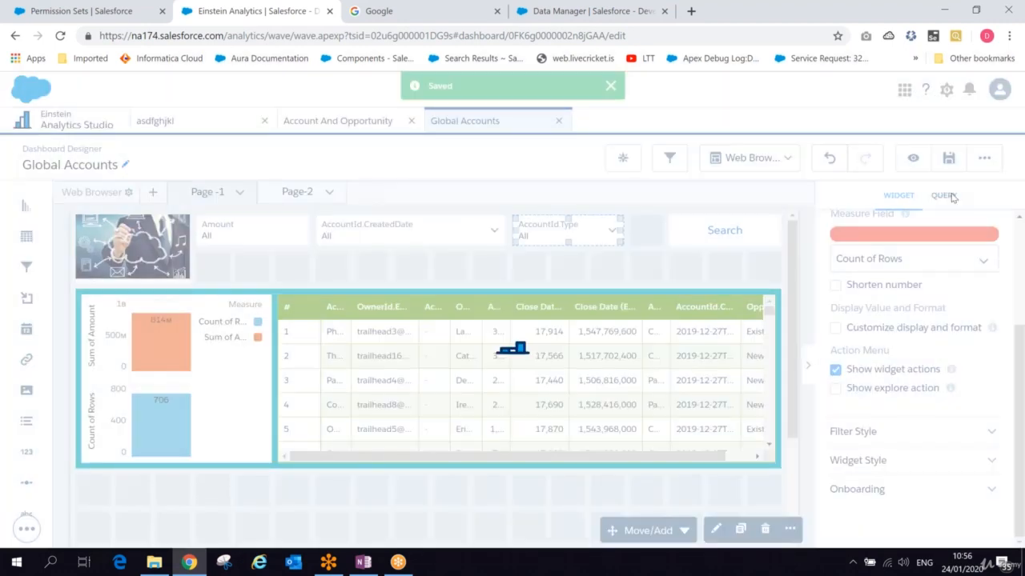
- Inspect the list widget's query selection type options, then preview the dashboard
click(949, 196)
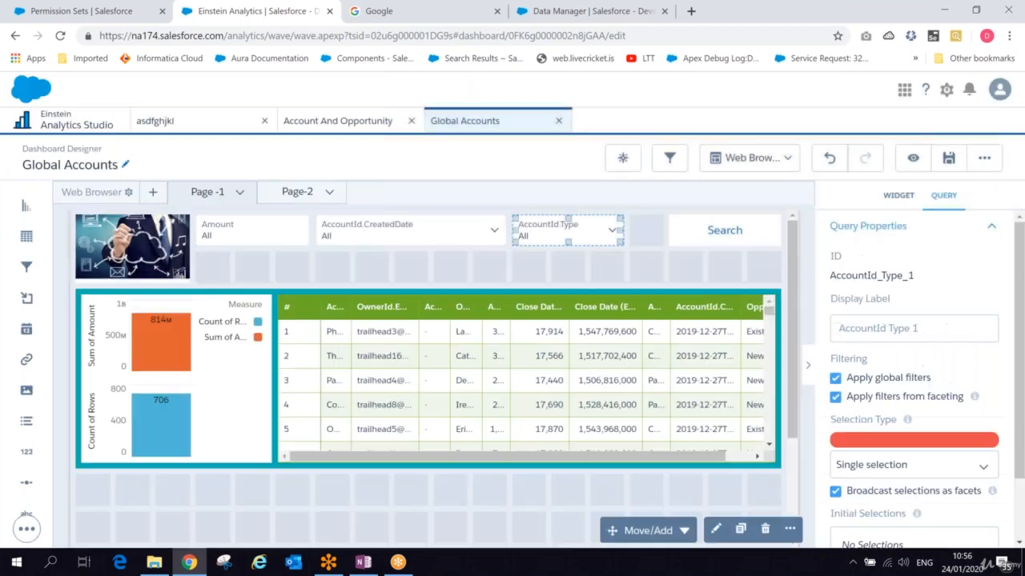
scroll(912, 400, down, 2)
click(920, 388)
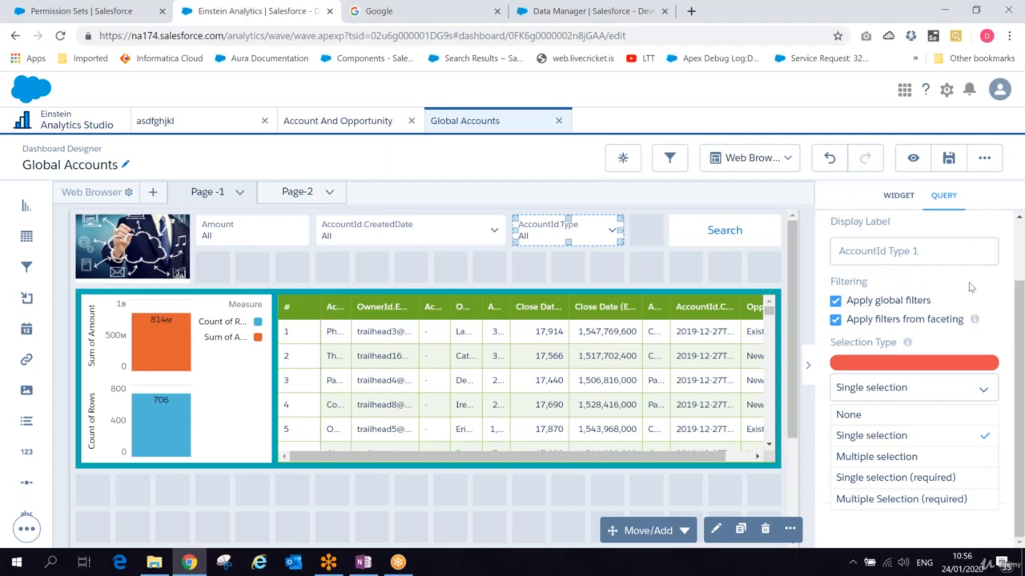
click(995, 338)
click(844, 164)
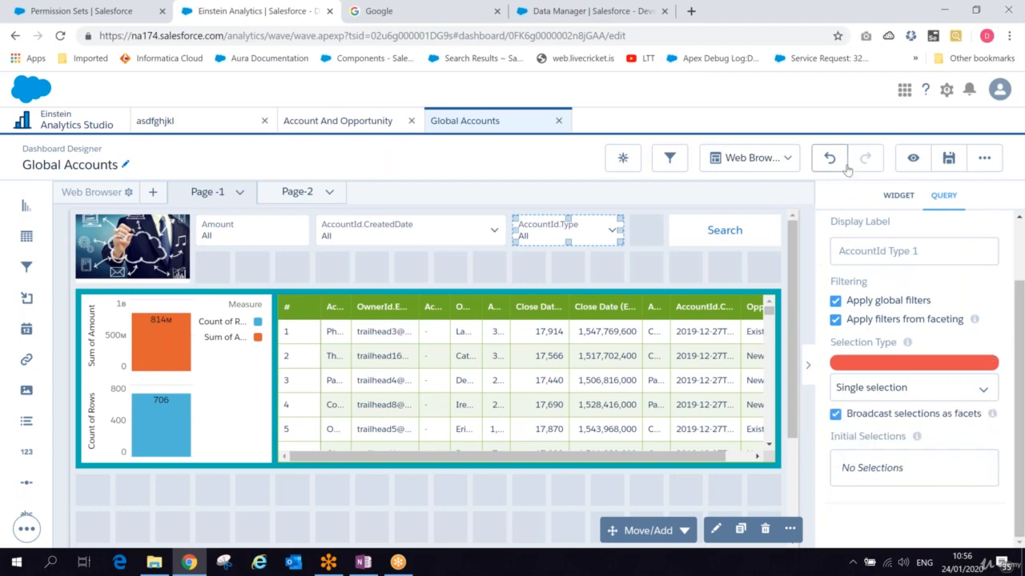
click(912, 160)
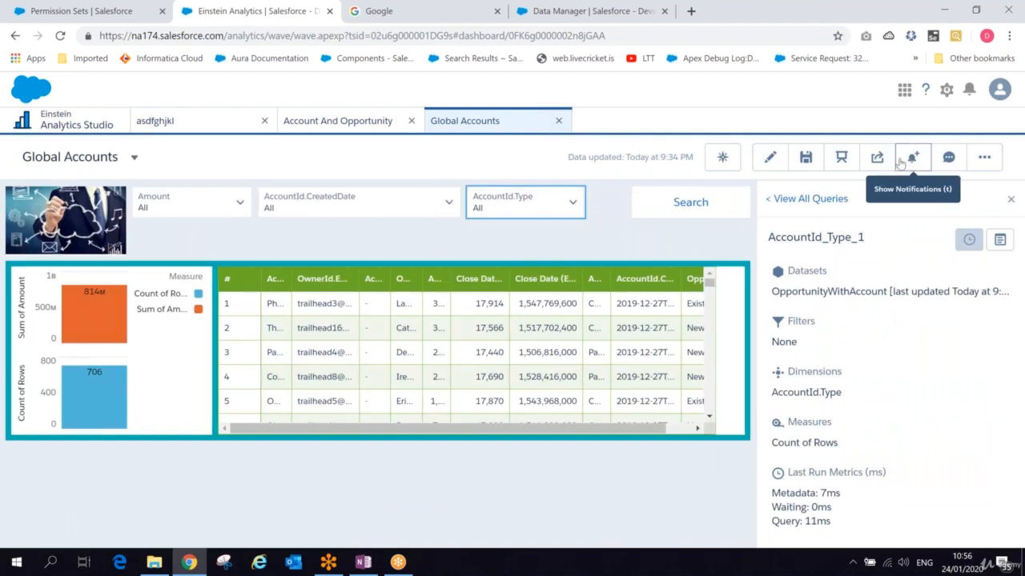
- Filter the previewed dashboard by selecting Customer in the AccountId.Type list
click(571, 202)
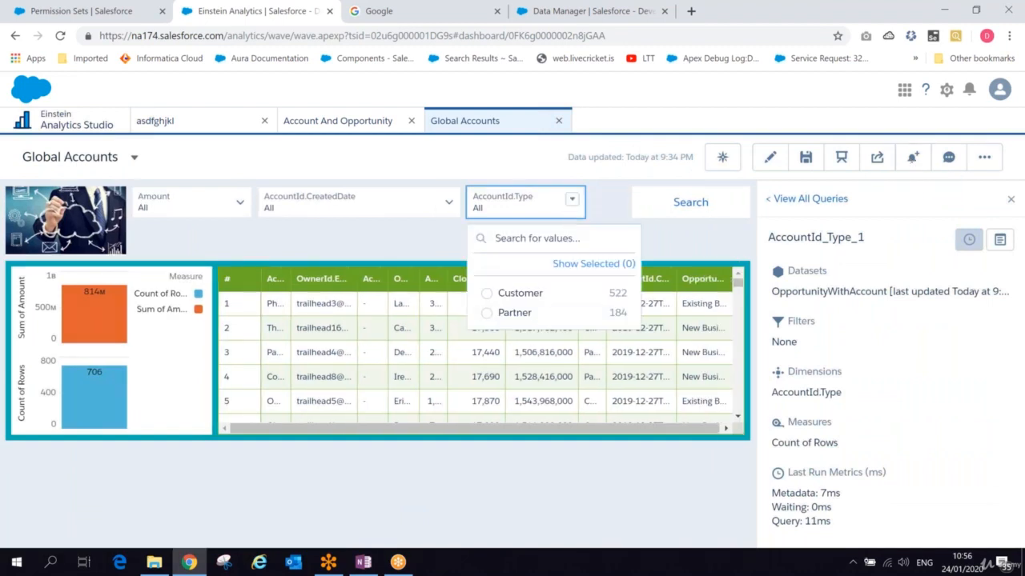
click(491, 295)
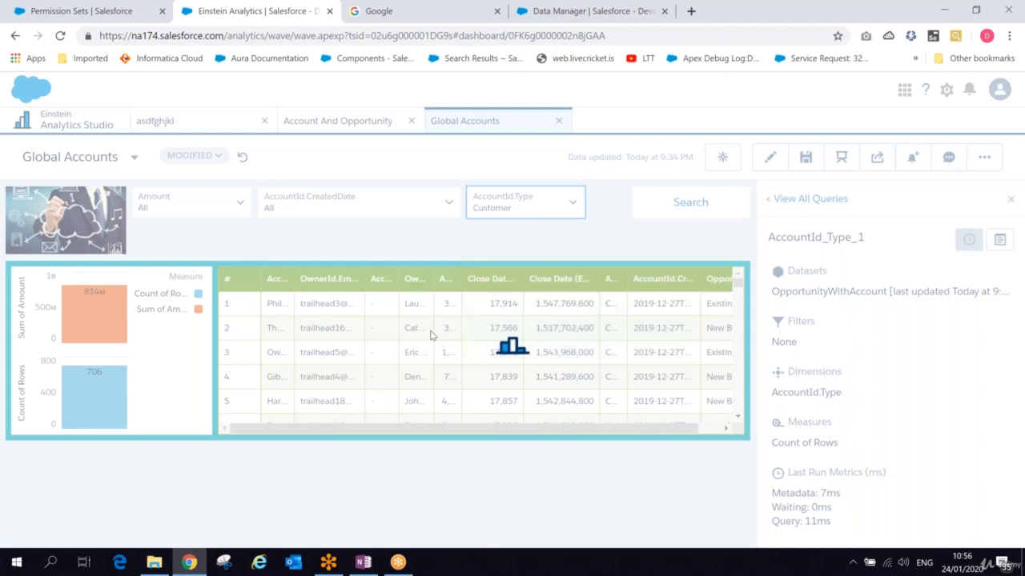
- Open the AccountId.Type list's menu and choose to show its details
click(572, 201)
click(572, 201)
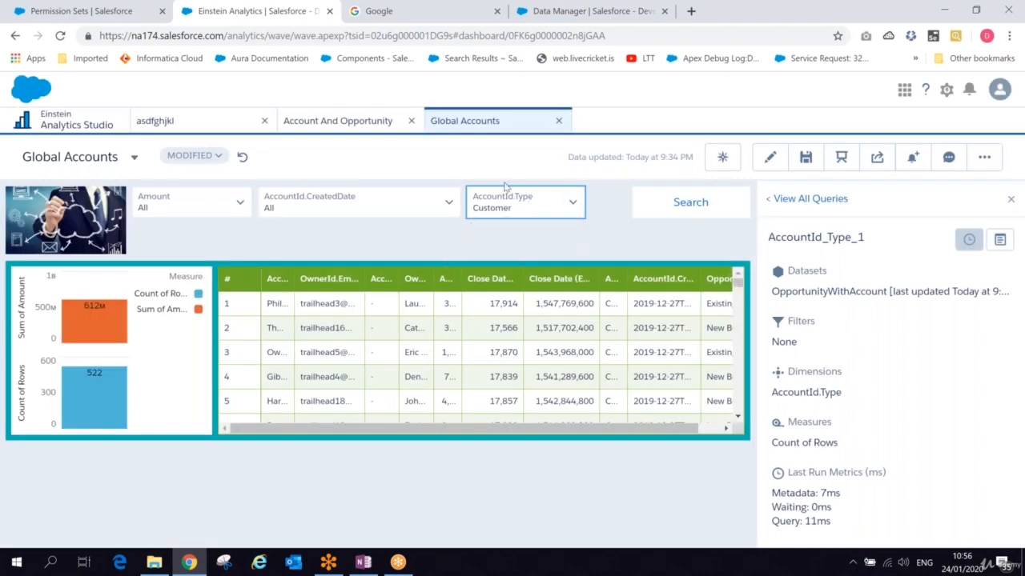
drag(471, 195, 494, 215)
click(495, 214)
click(571, 201)
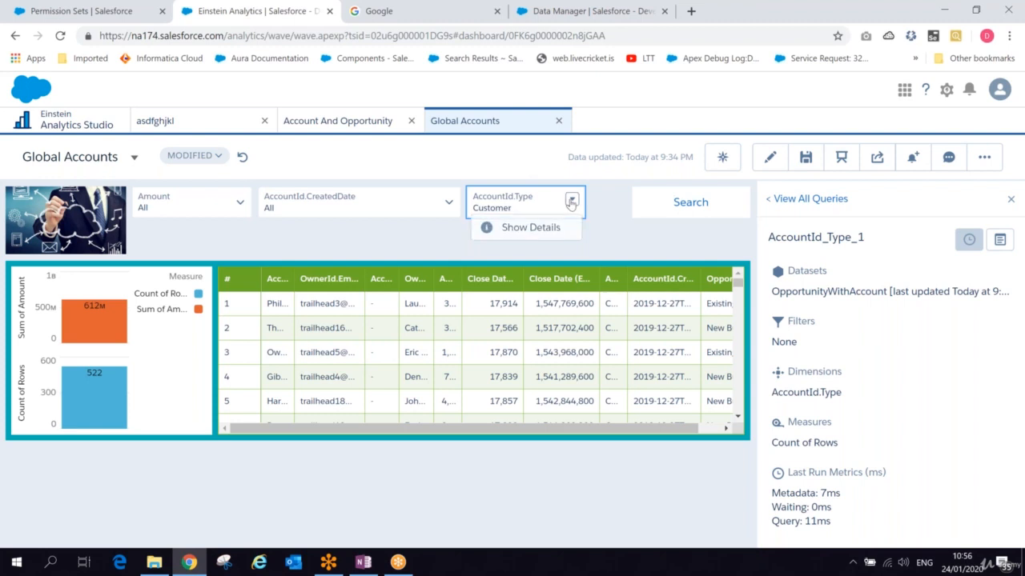
click(517, 230)
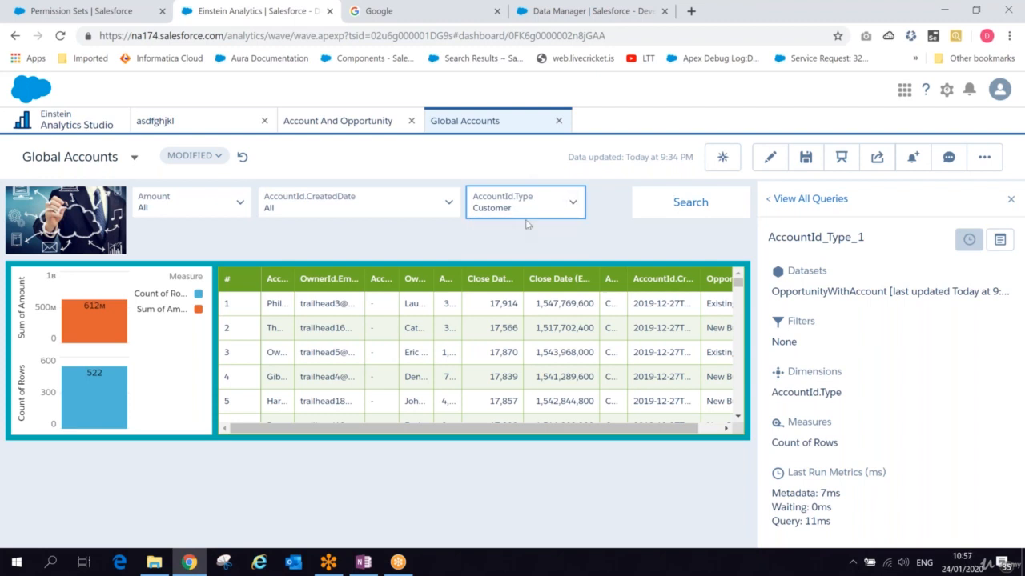
- Set the AccountId.CreatedDate filter to Current Year, then switch the dashboard back to edit mode
click(339, 208)
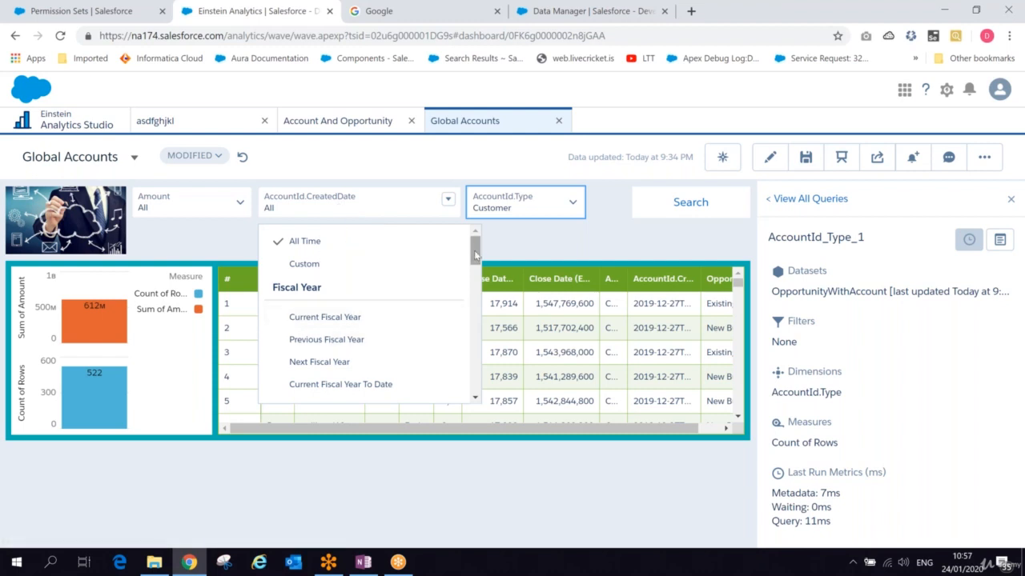
drag(474, 260, 467, 305)
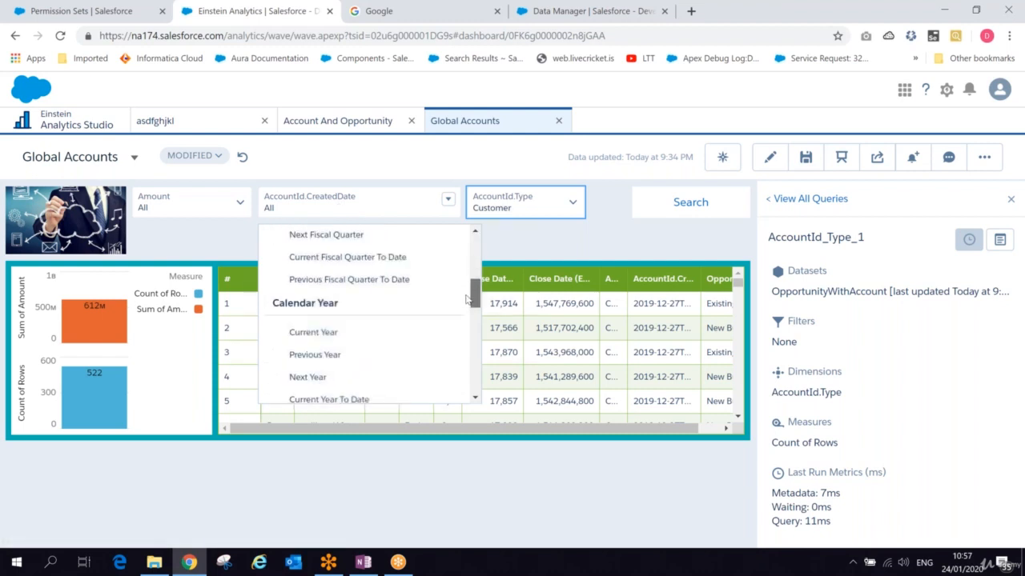
click(313, 334)
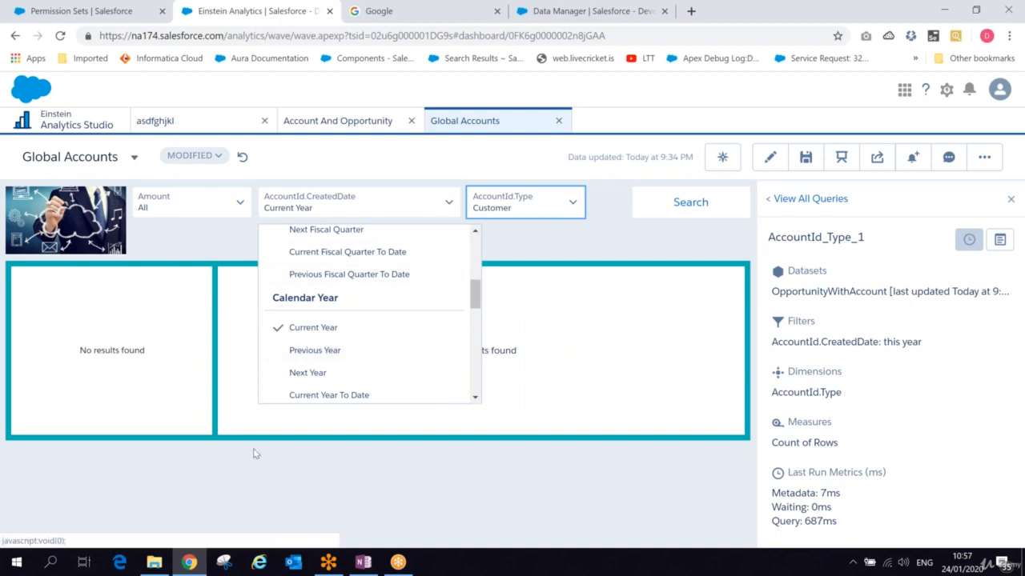
click(767, 164)
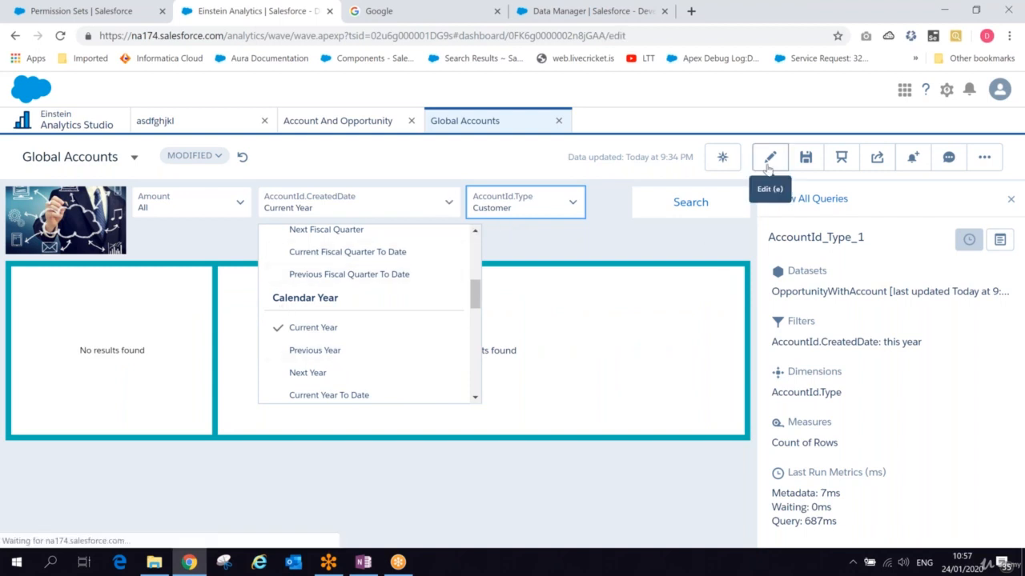
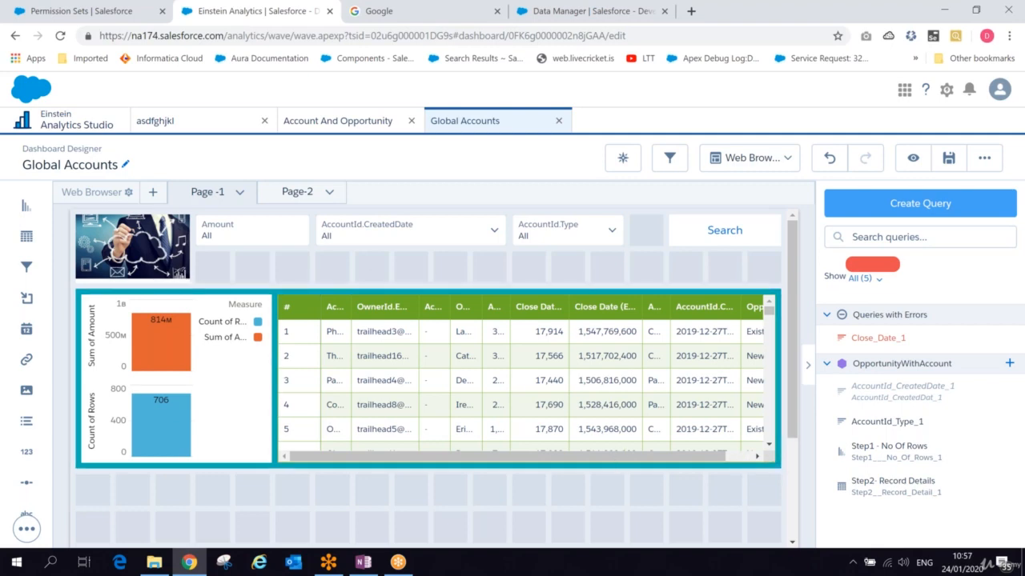
- Enlarge the container holding the chart and table by extending its bottom edge downward
click(77, 296)
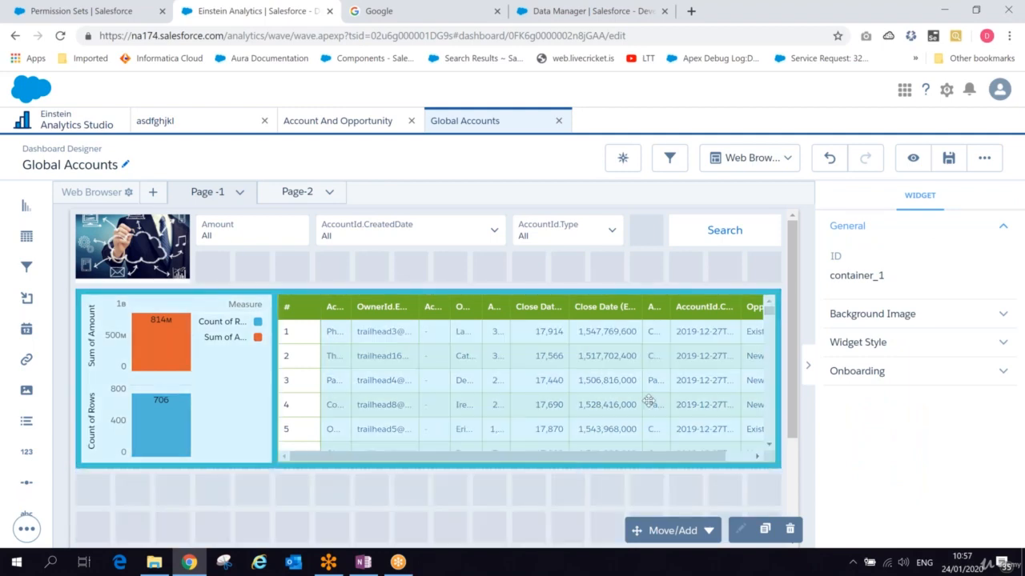
drag(655, 397, 427, 360)
scroll(427, 360, down, 1)
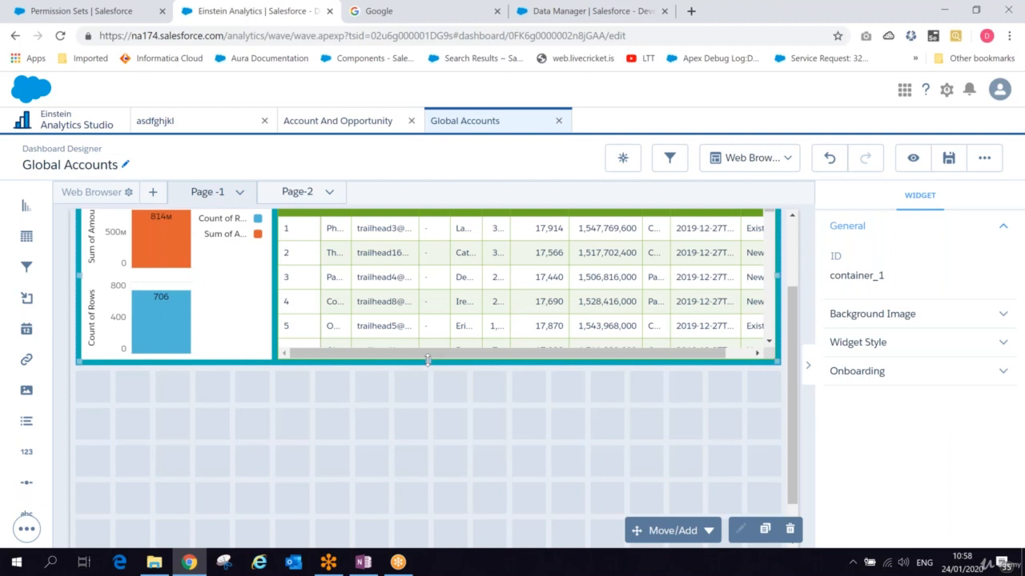
drag(427, 360, 428, 512)
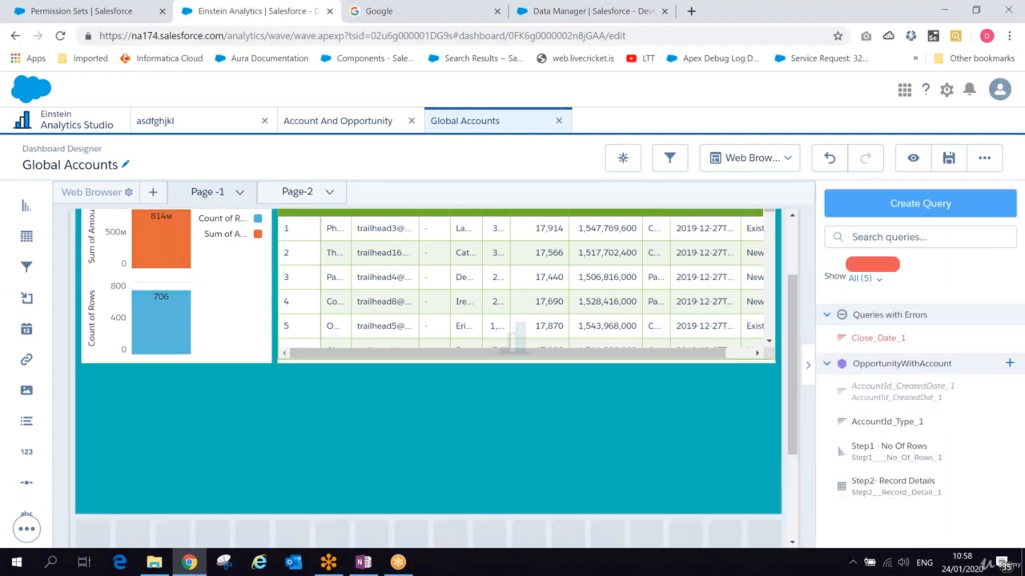
- Move the table lower inside the container and widen it to span the container's full width
click(469, 272)
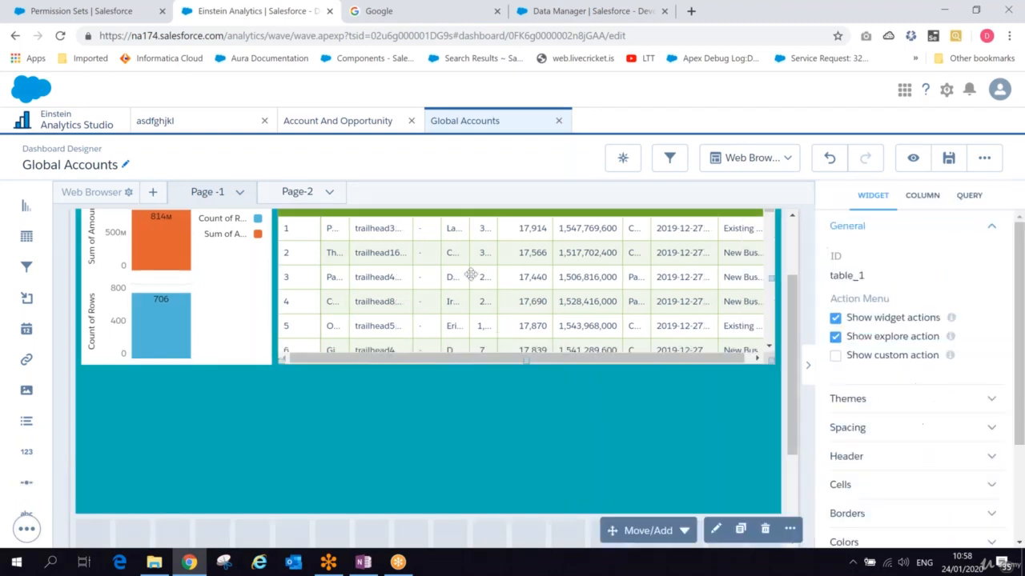
drag(432, 432, 384, 440)
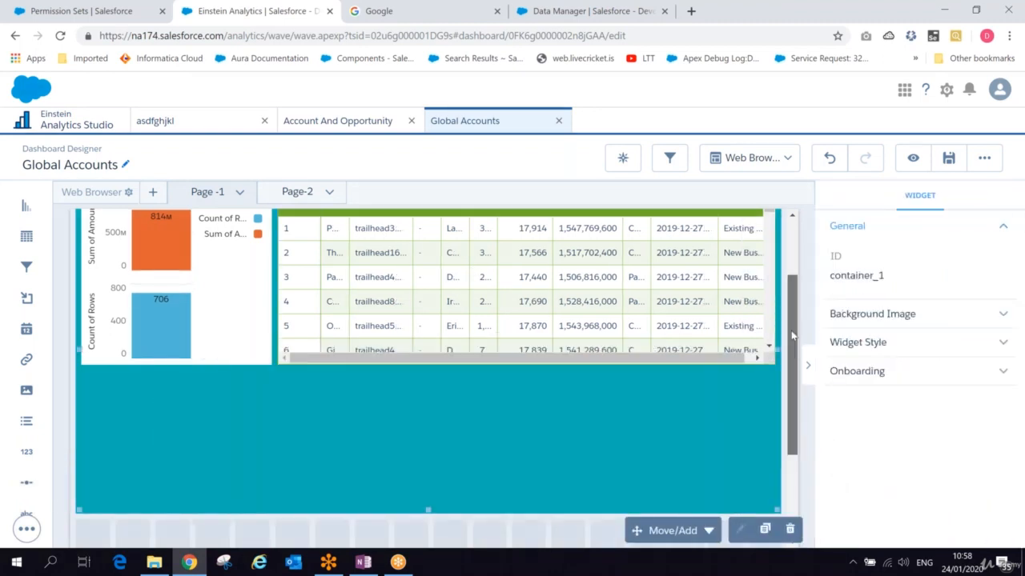
drag(792, 337, 792, 386)
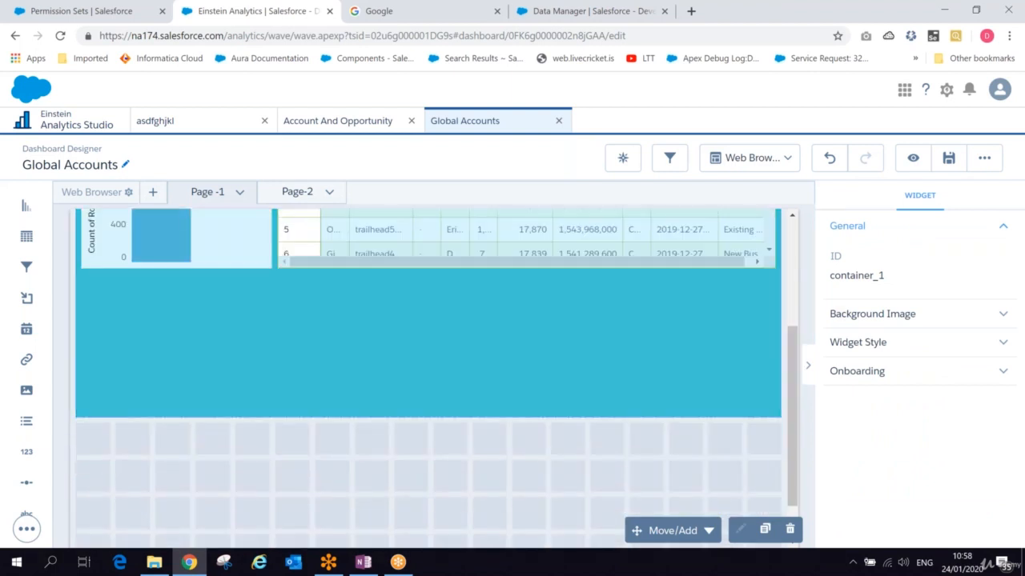
drag(26, 236, 346, 451)
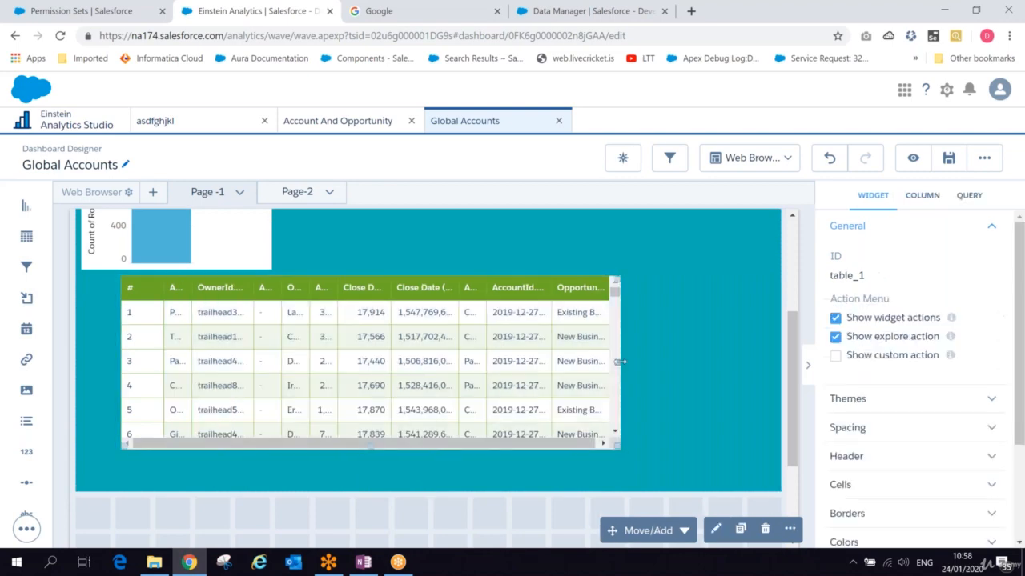
drag(619, 362, 761, 359)
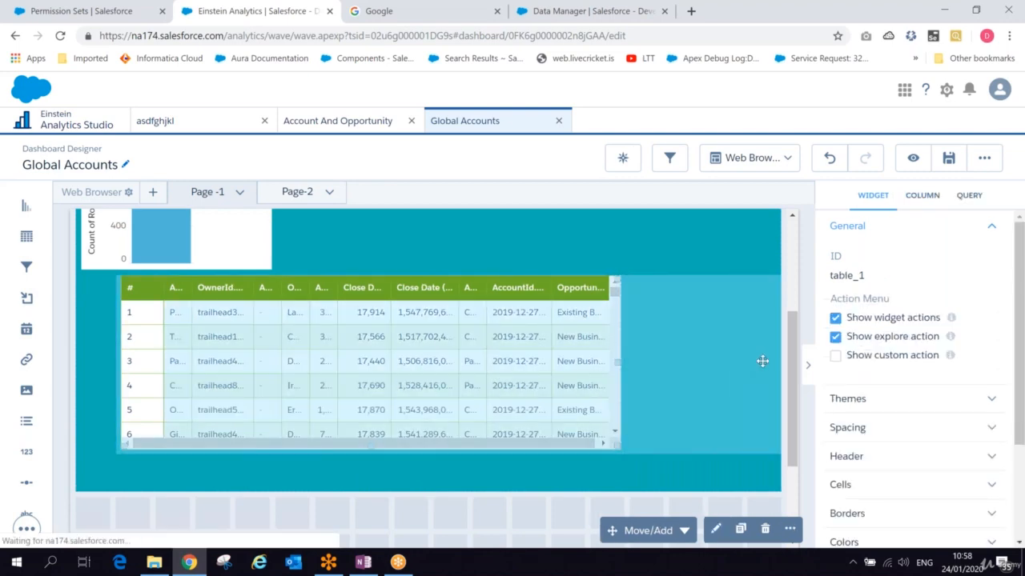
click(133, 343)
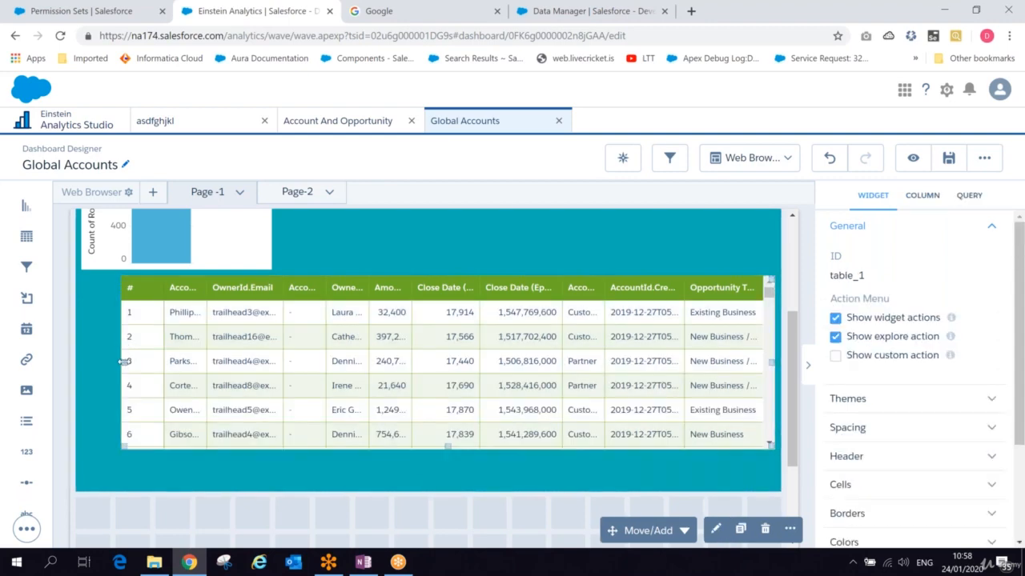
drag(124, 362, 94, 361)
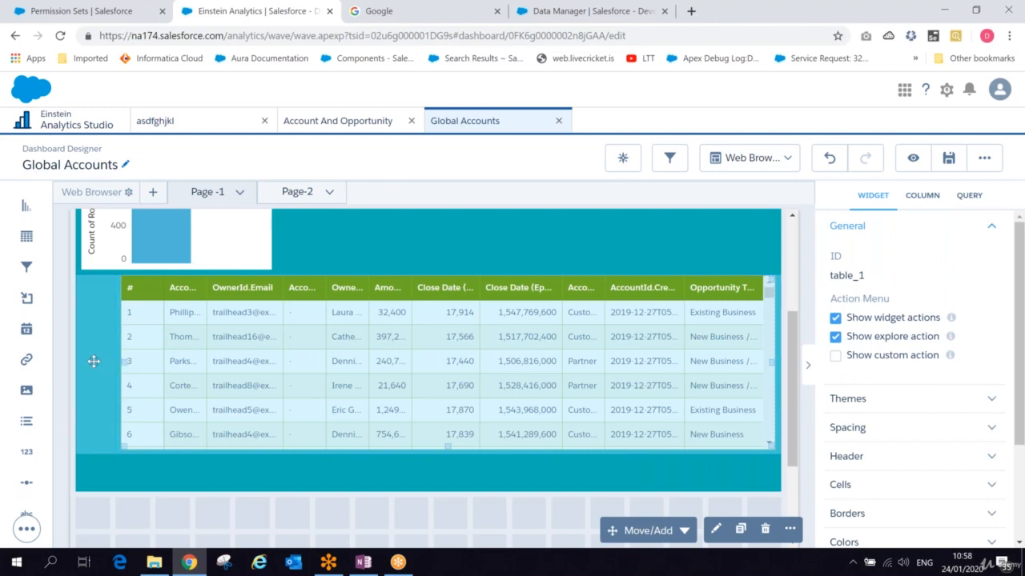
drag(94, 361, 94, 361)
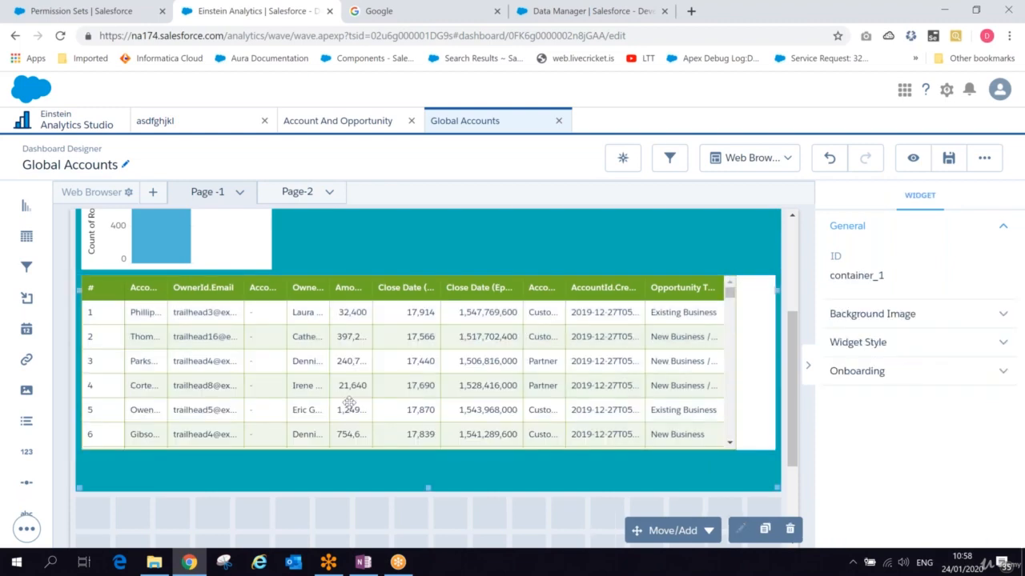
- Place a Number widget in the empty space beside the chart, dismissing the query and data source dialogs
scroll(783, 325, up, 2)
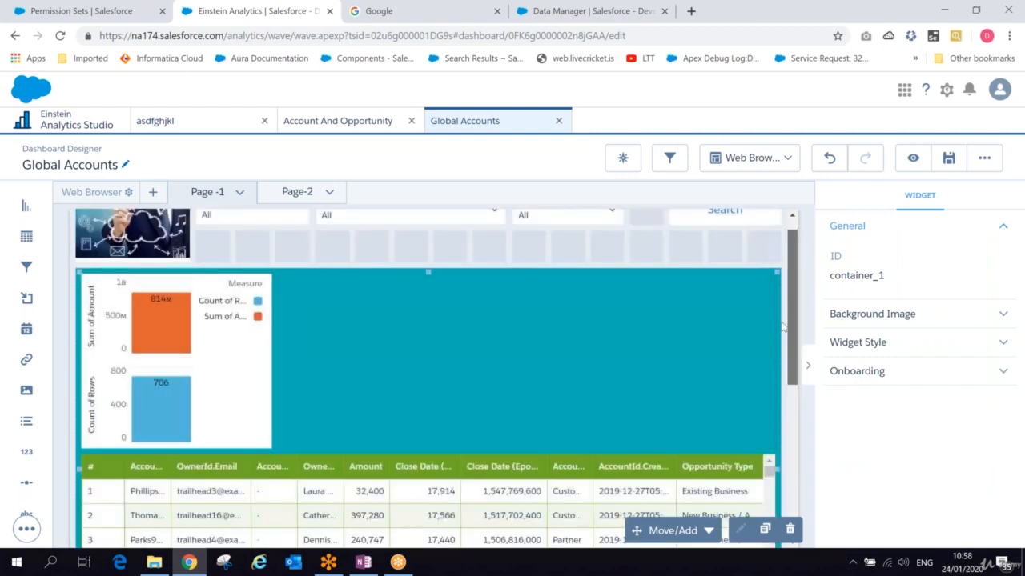
drag(27, 452, 453, 324)
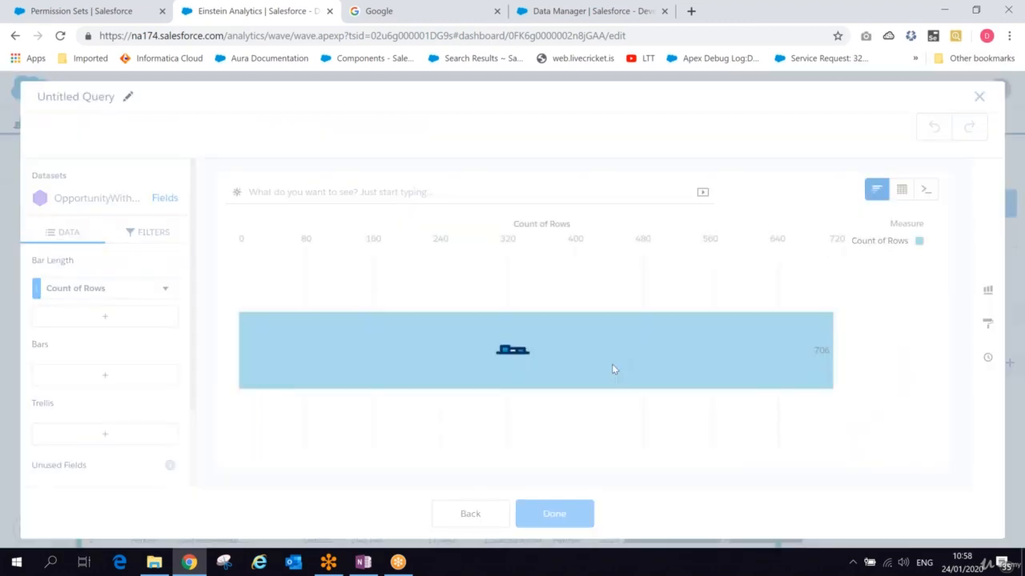
click(470, 513)
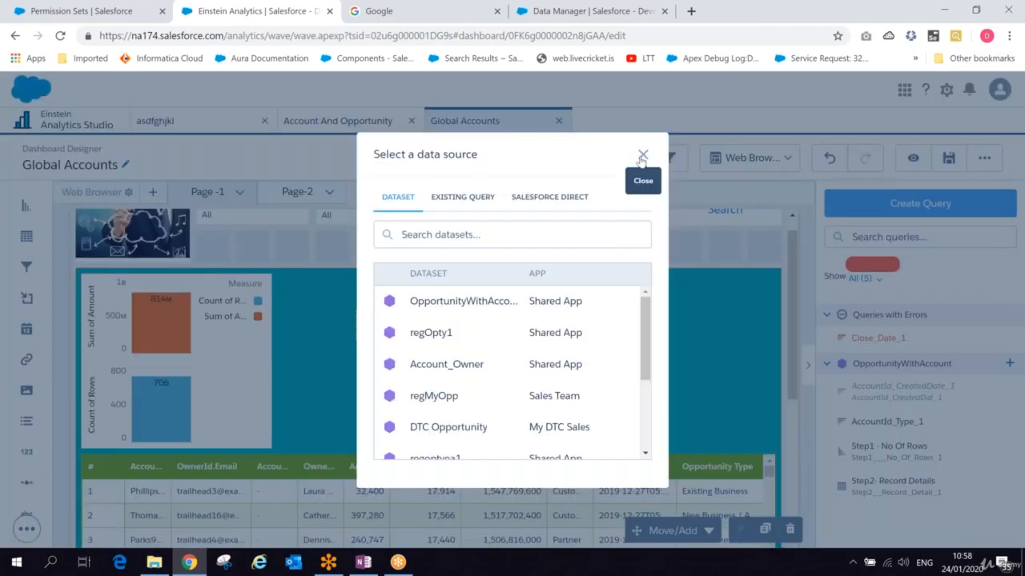
click(641, 155)
- Shrink the chart's height and move the table up directly beneath it
drag(176, 447, 173, 373)
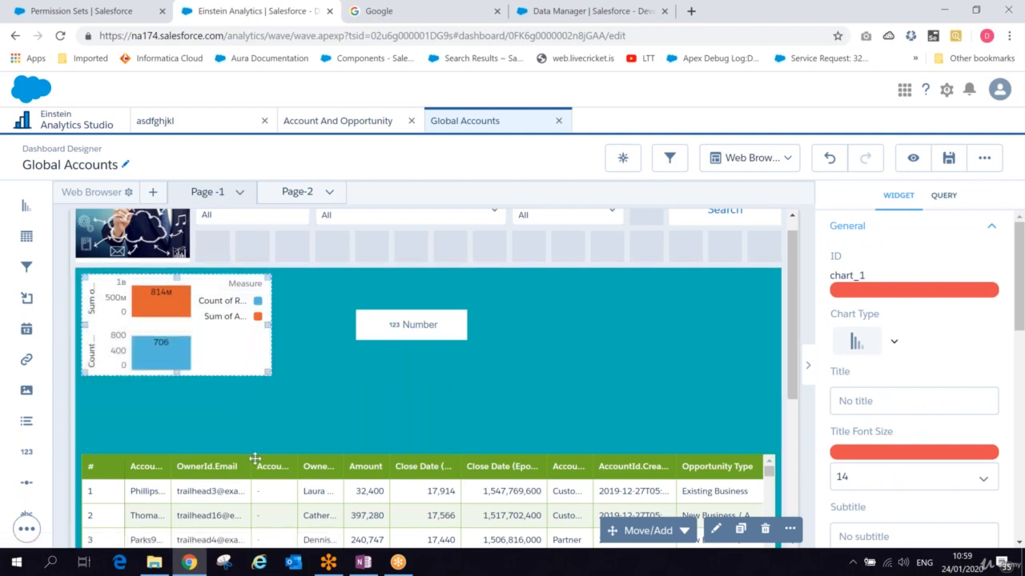
click(234, 479)
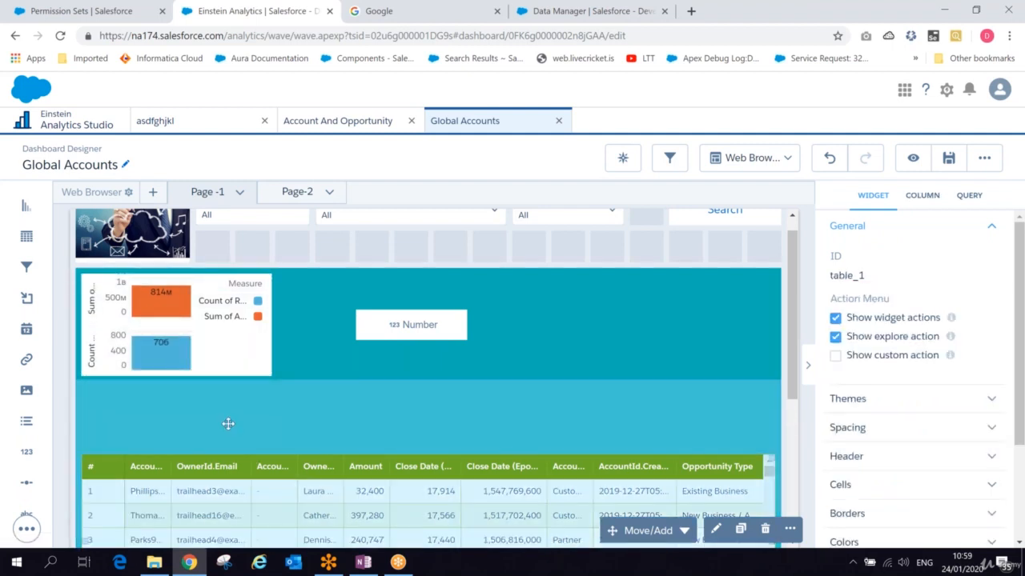
drag(228, 424, 229, 423)
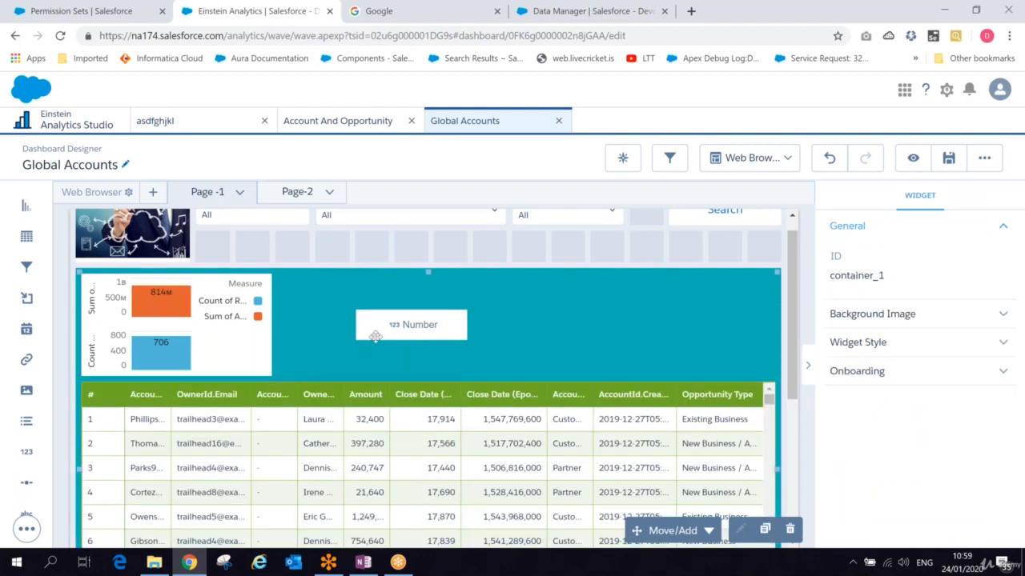
- Make the Number widget taller, dismissing the query builder that opens on it
click(381, 335)
drag(411, 336, 413, 357)
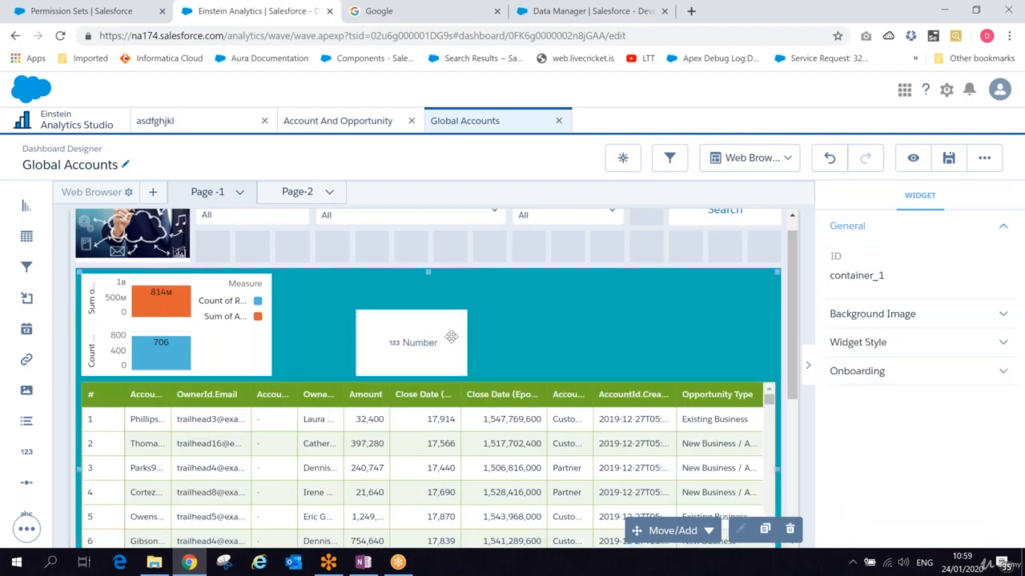
click(442, 345)
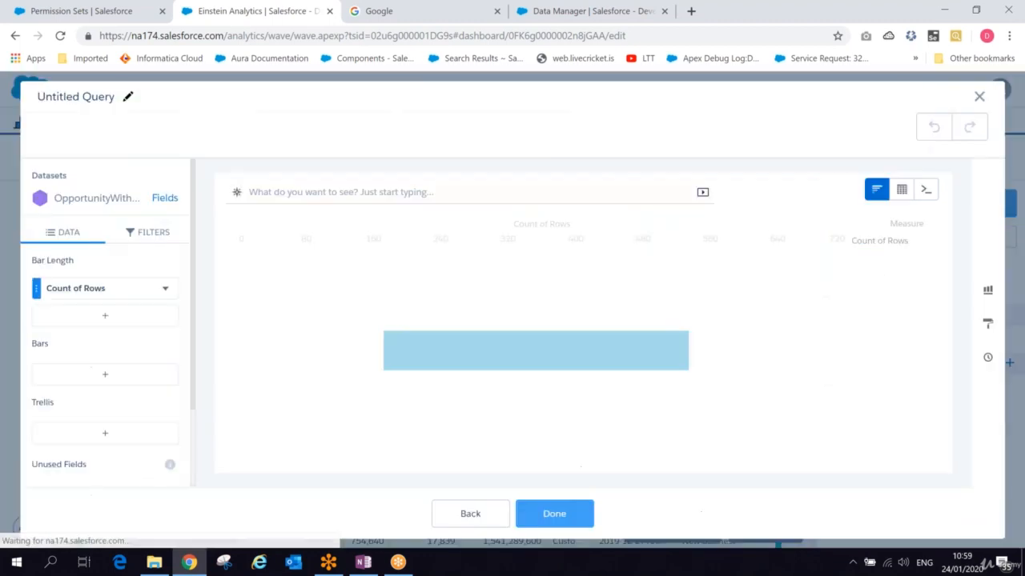
click(469, 511)
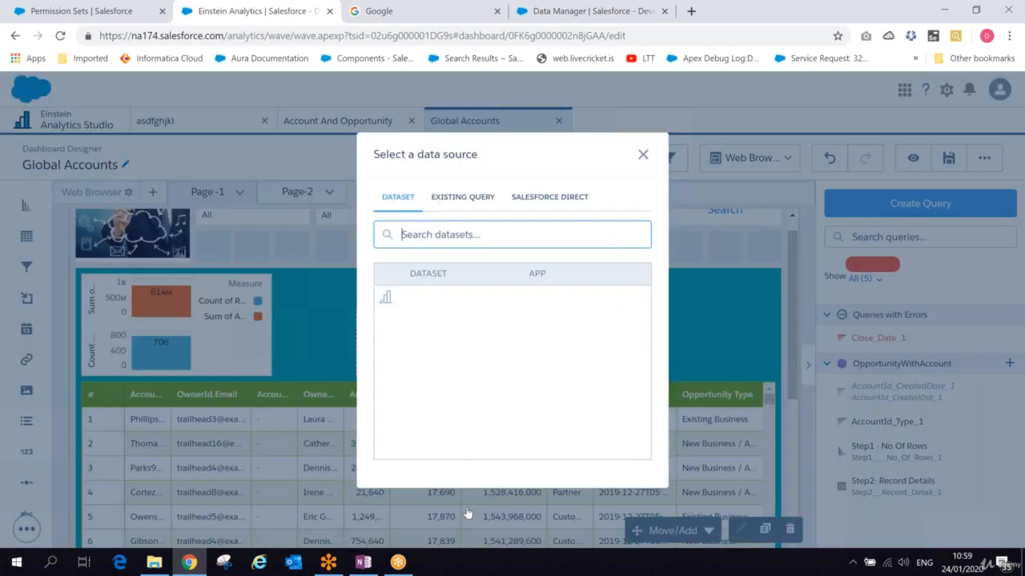
click(643, 155)
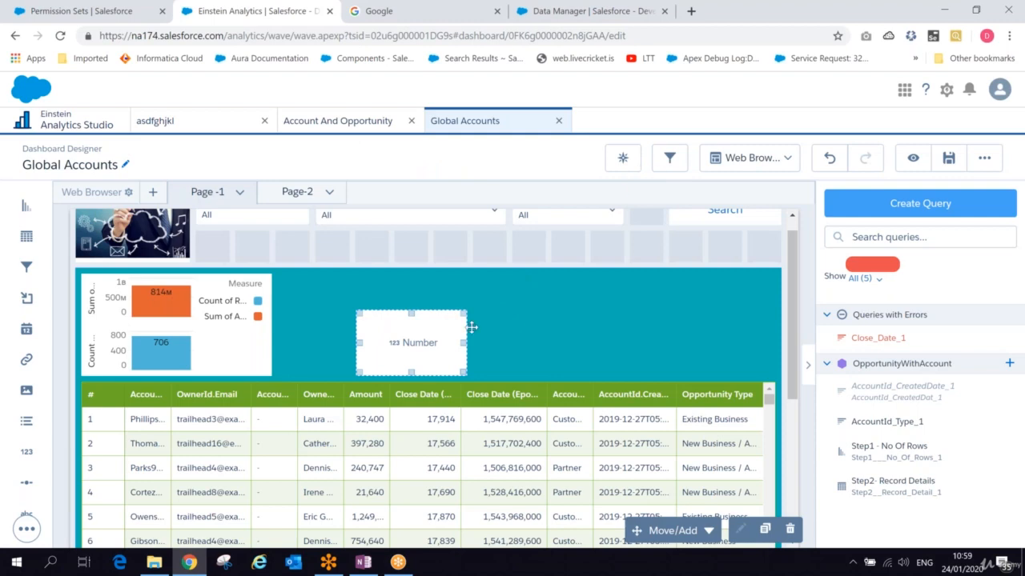
- Widen the Number widget to fill the space between the chart and the container's right edge
drag(471, 327, 755, 318)
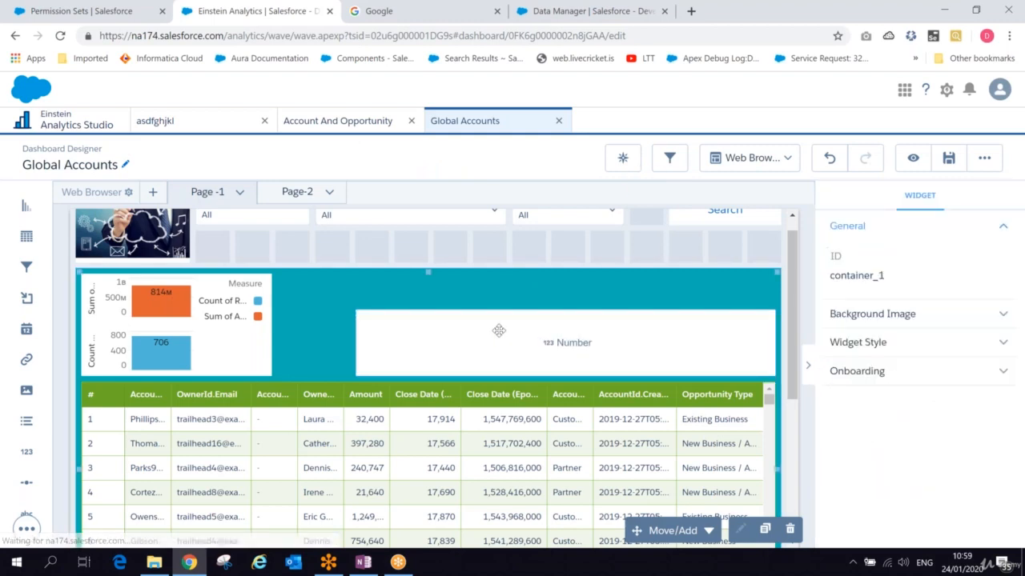
click(356, 343)
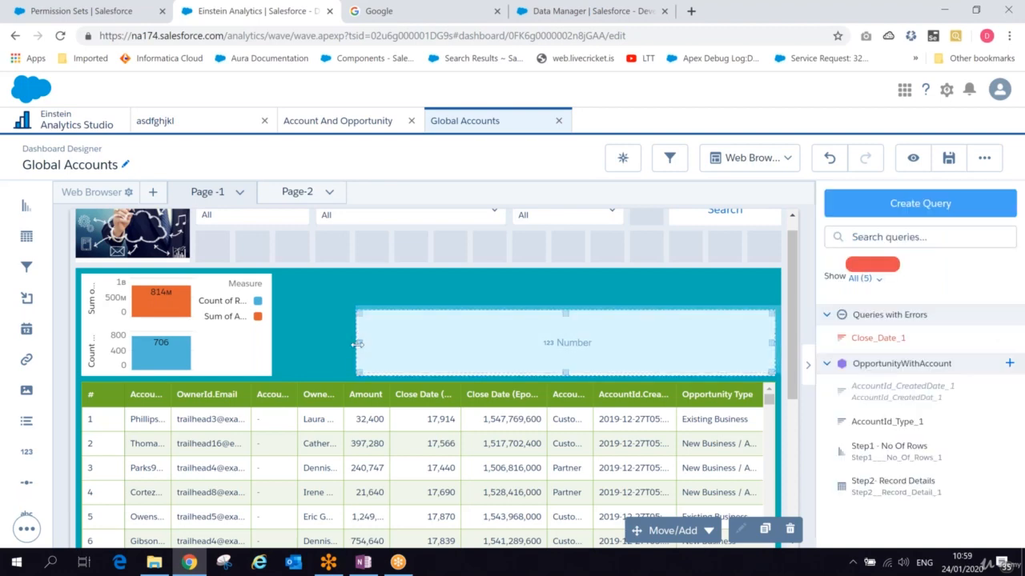
drag(357, 344, 310, 337)
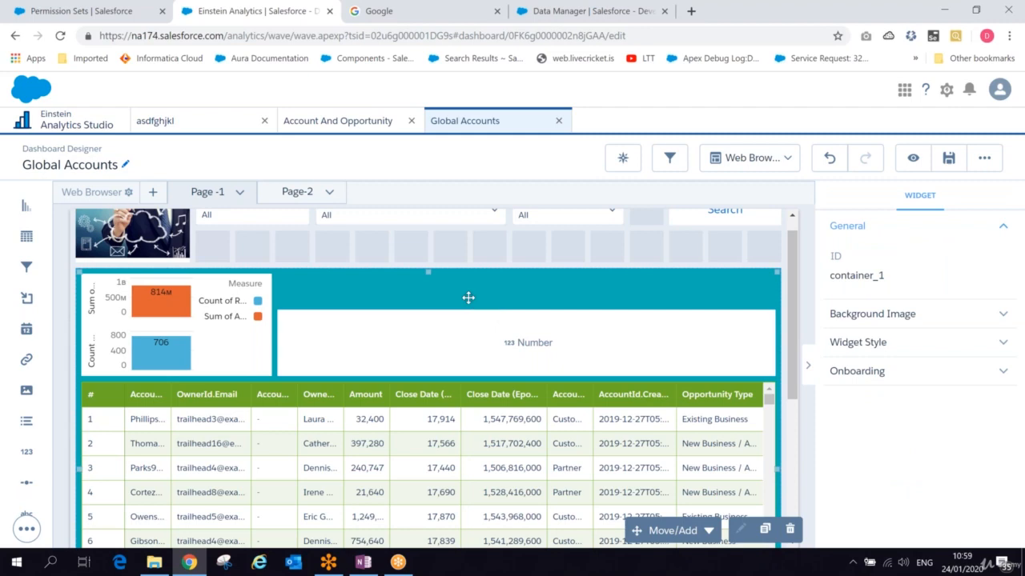
drag(469, 298, 485, 321)
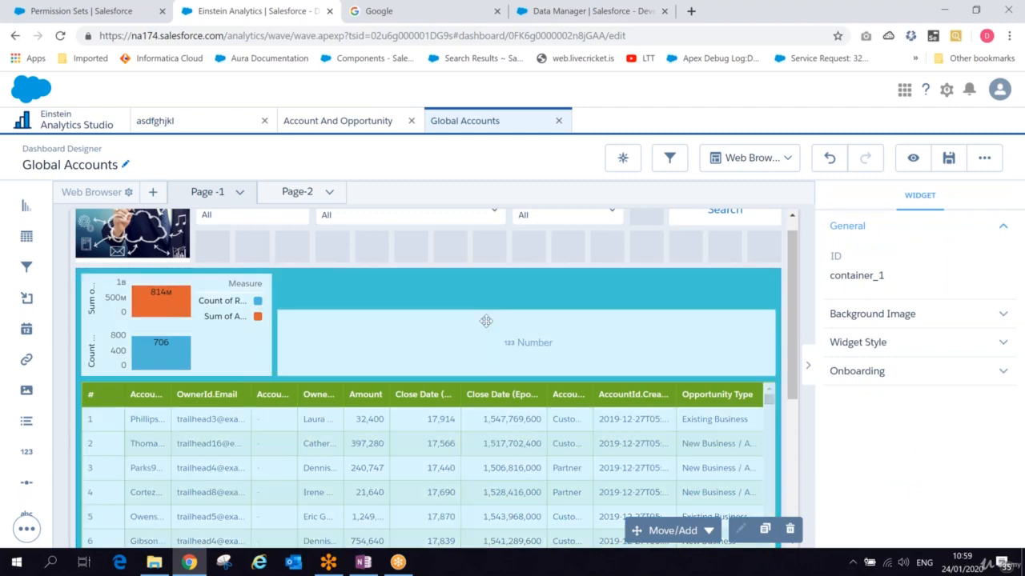
- Raise the Number widget's top edge so it lines up with the top of the chart
scroll(486, 321, down, 1)
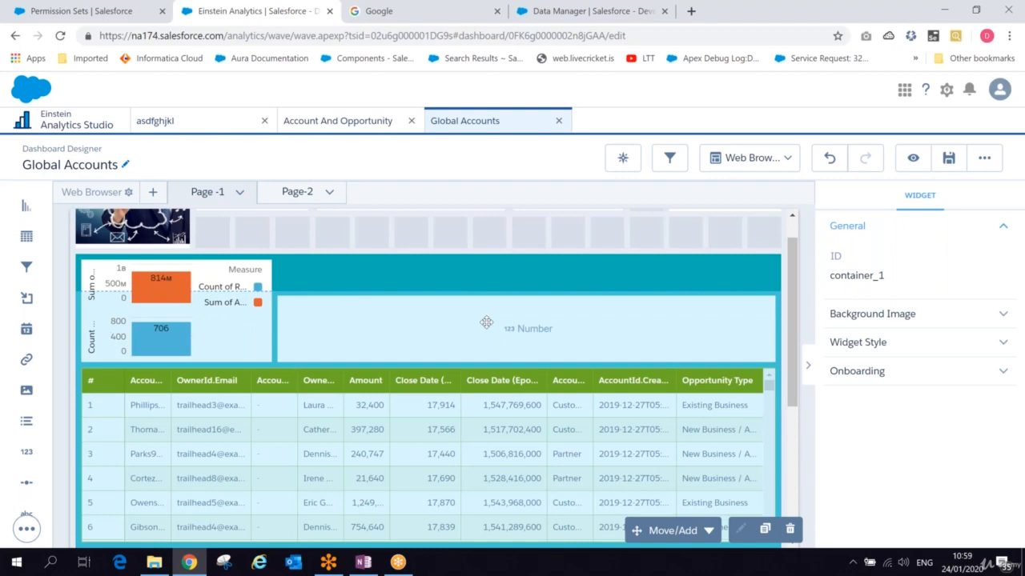
scroll(486, 323, down, 1)
click(485, 322)
drag(526, 268, 524, 236)
- Open the Number widget's query and add Maximum of Amount and Minimum of Amount measures
click(533, 288)
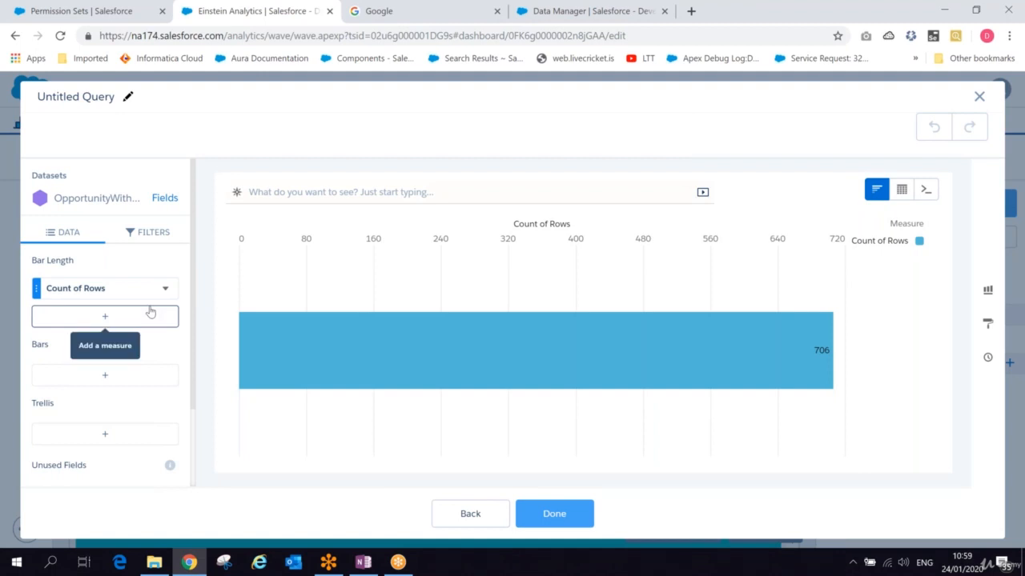
click(150, 313)
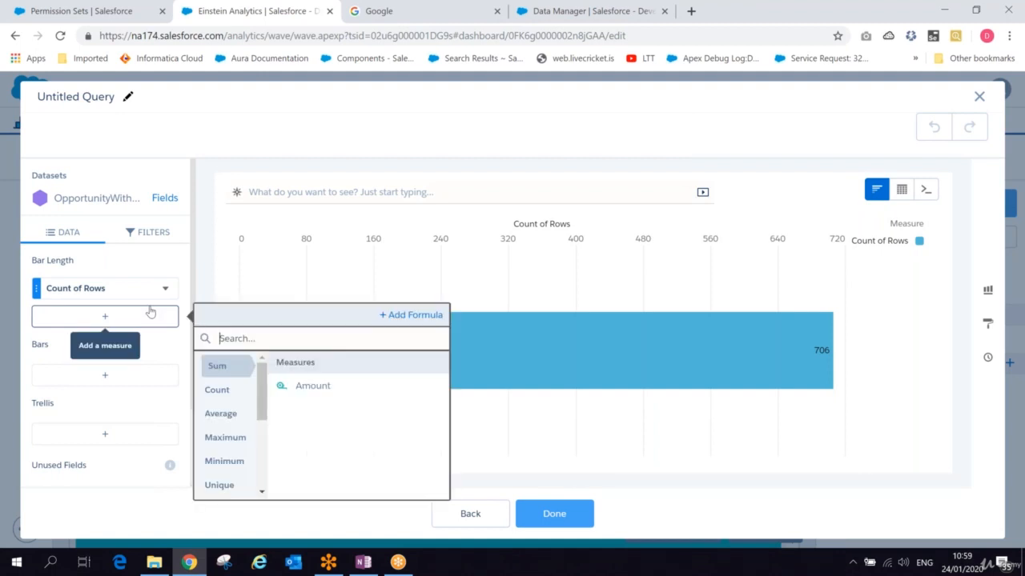
click(225, 438)
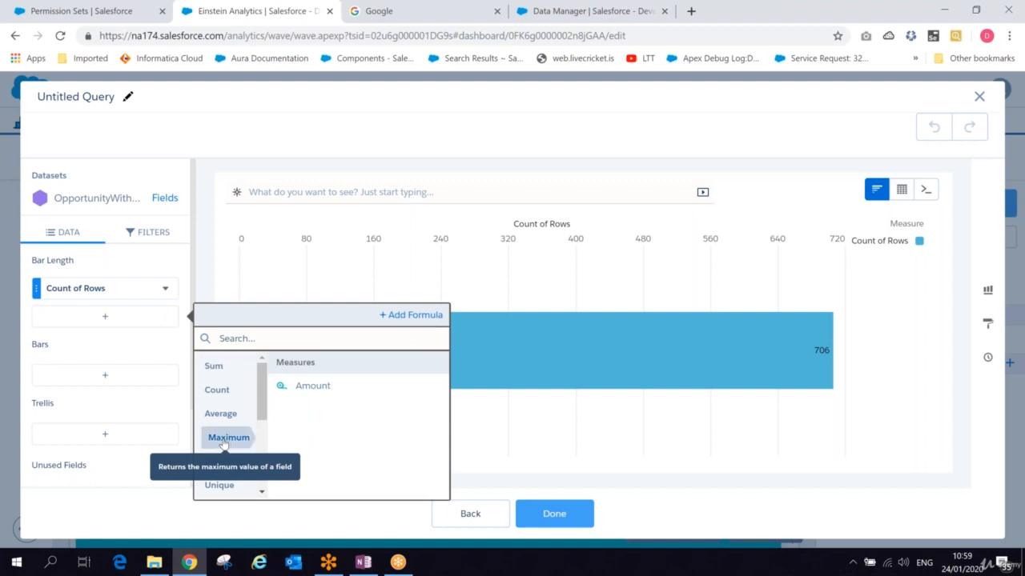
click(303, 386)
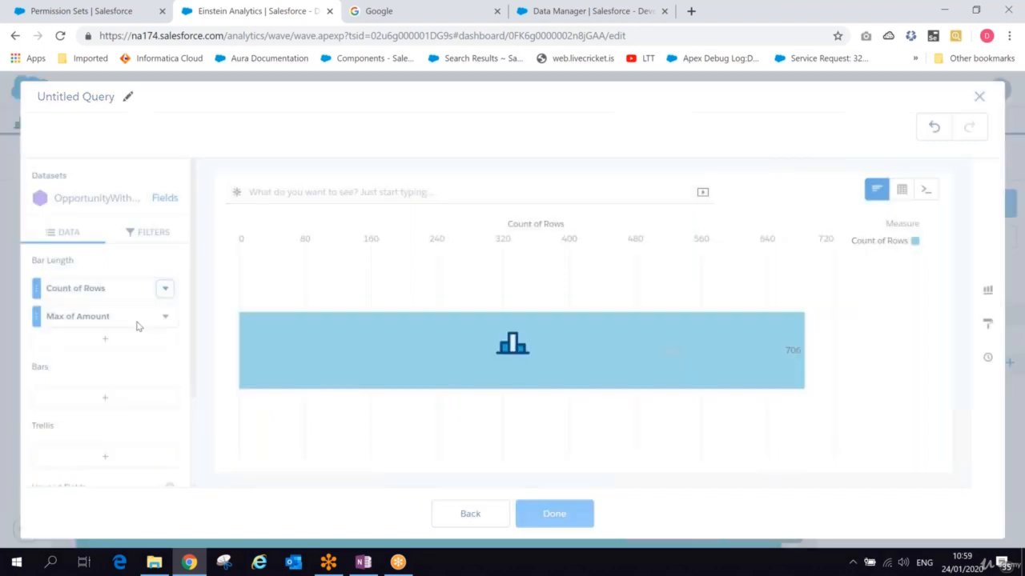
click(124, 322)
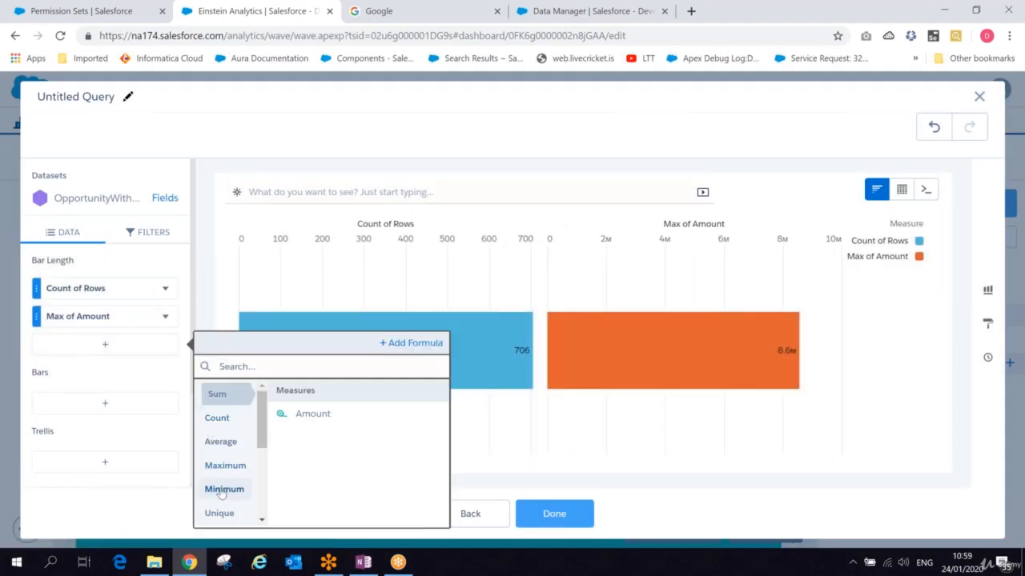
click(309, 414)
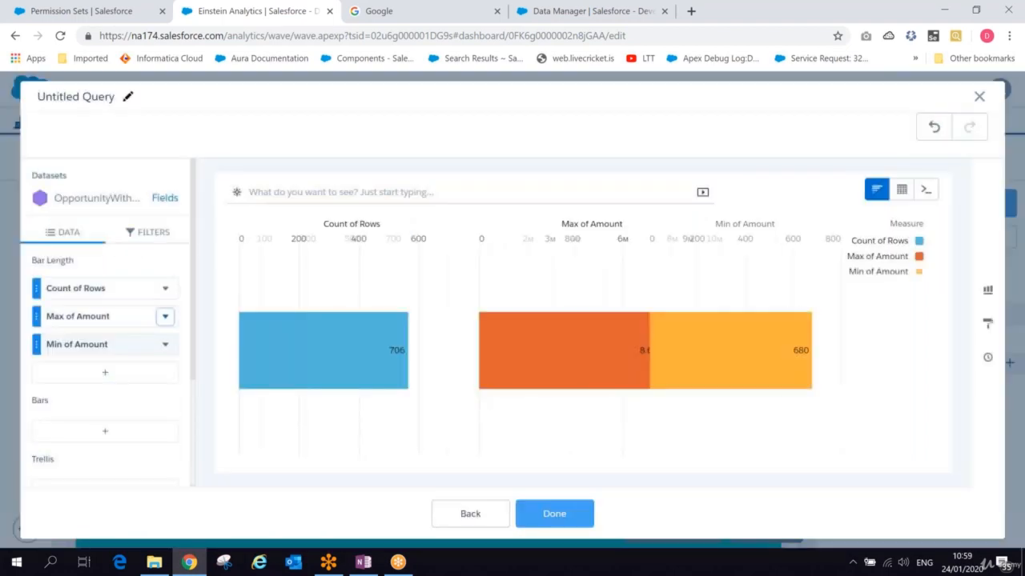
- Add an Average of Amount measure and apply the query to the Number widget
click(104, 373)
click(230, 458)
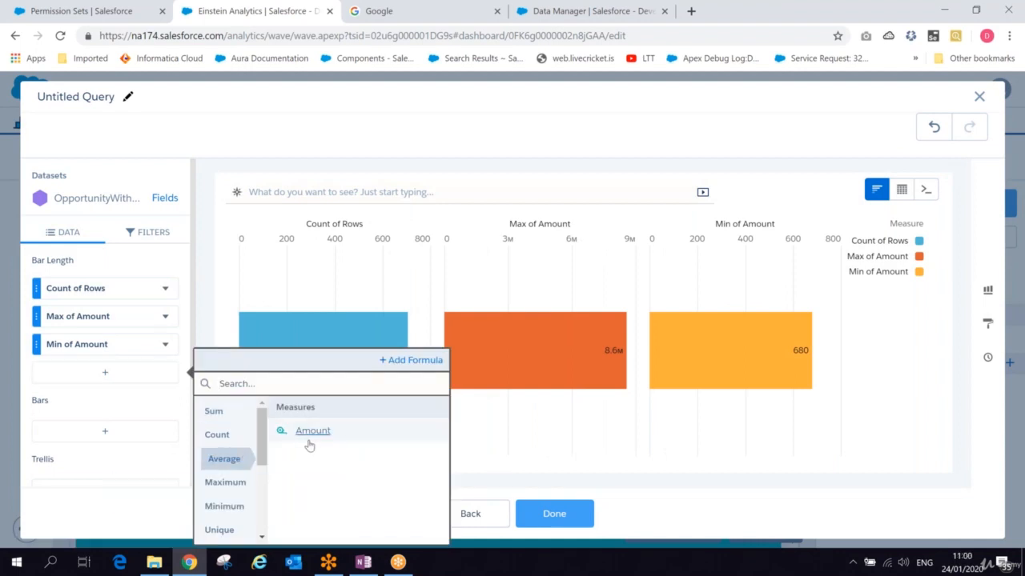
click(312, 431)
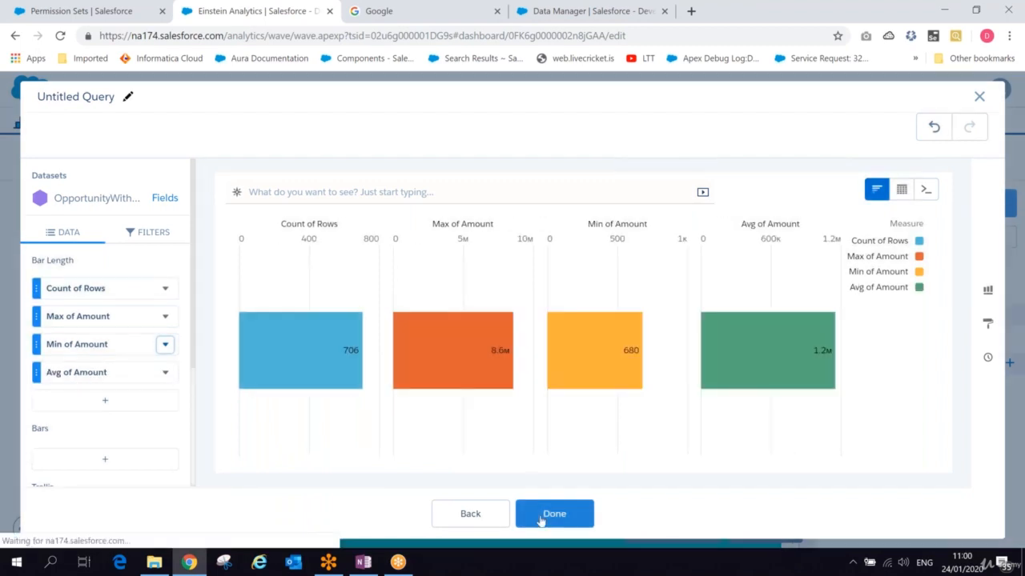
click(541, 518)
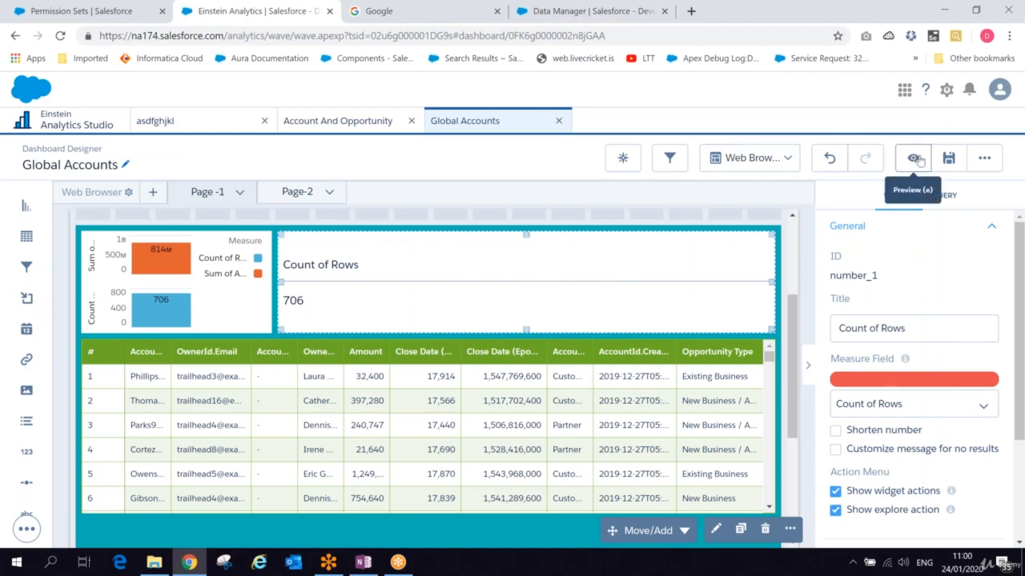
- Preview the dashboard, open the Number widget's actions menu, and return to editing
click(913, 159)
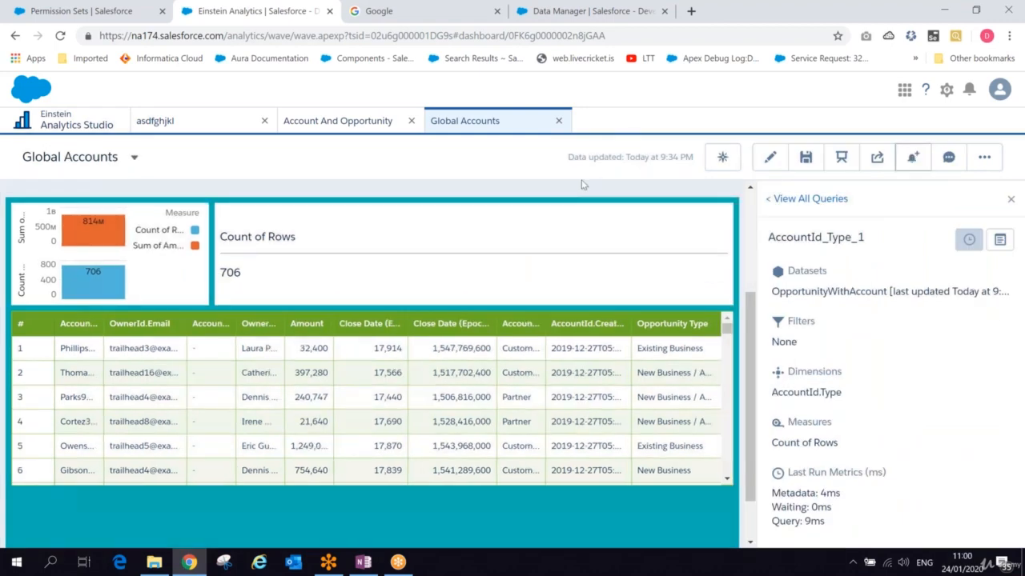
click(720, 216)
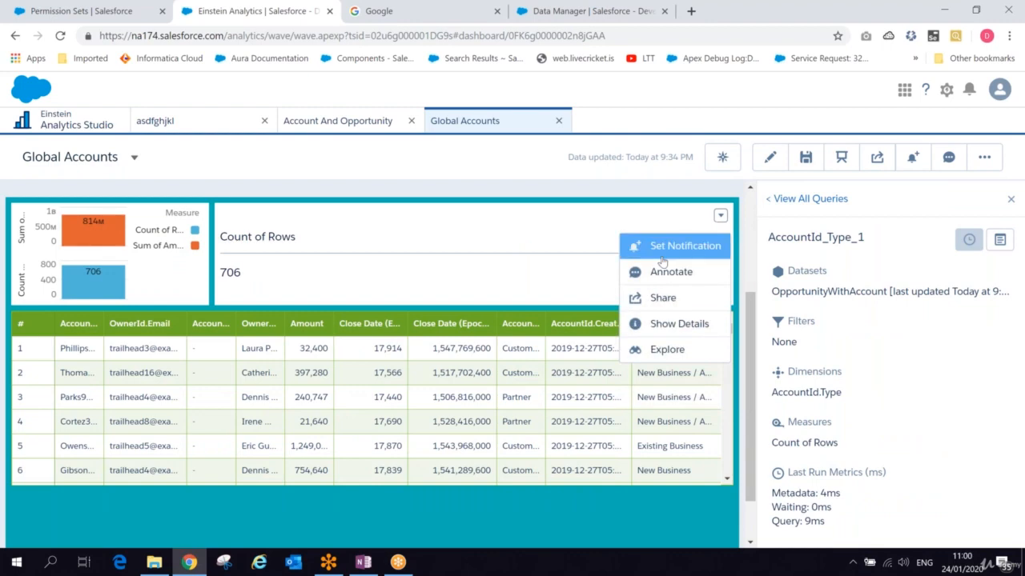
click(769, 160)
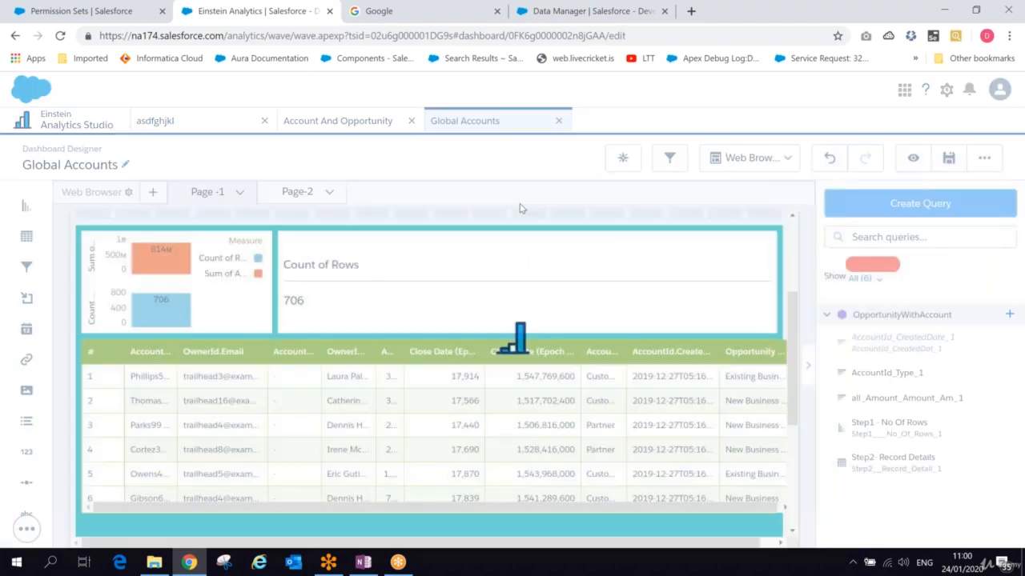
- Reorder the Number widget's query measures so Max and Min of Amount come before Count of Rows, and update
click(528, 280)
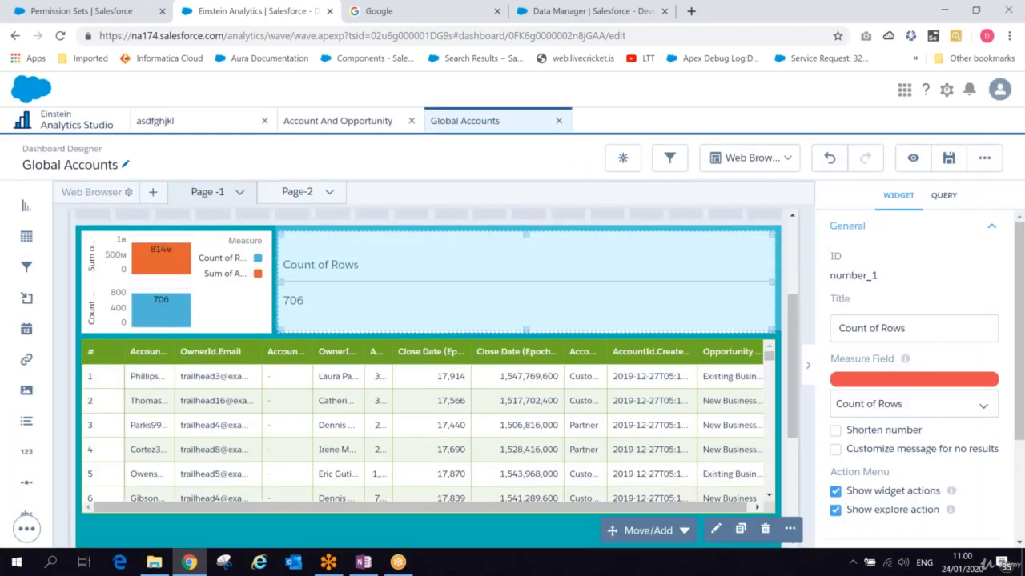
click(715, 528)
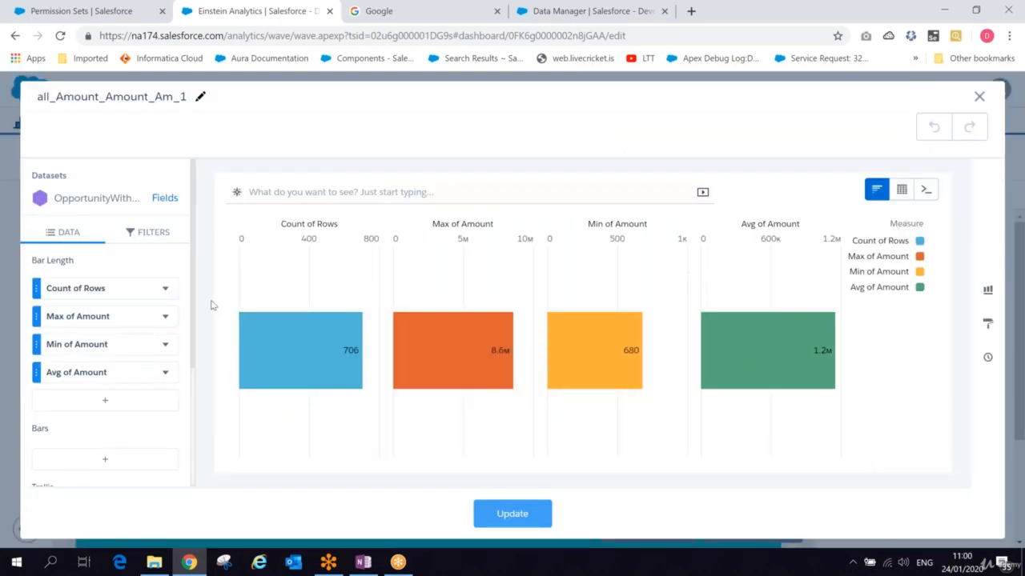
drag(80, 317, 73, 380)
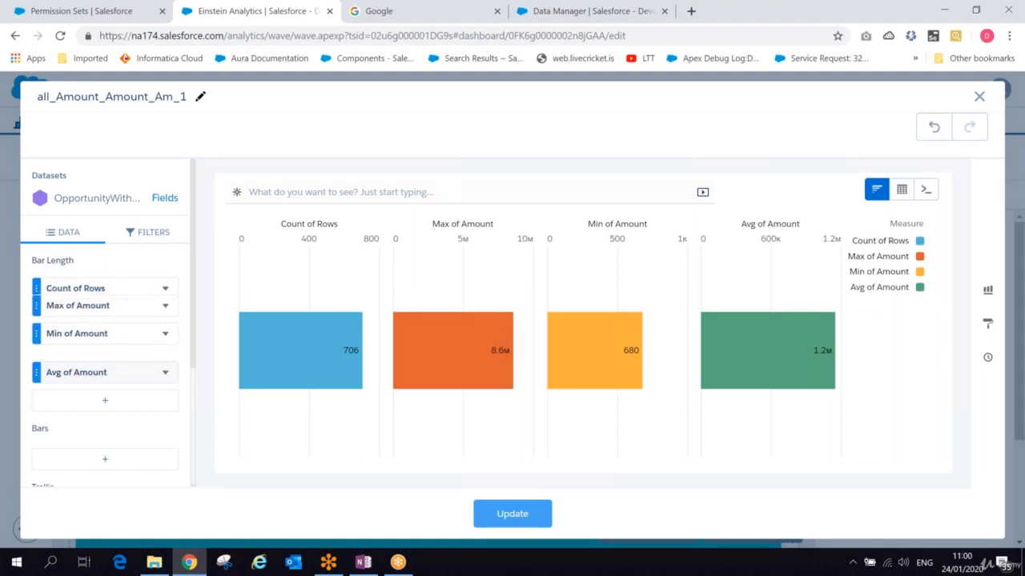
drag(76, 288, 76, 344)
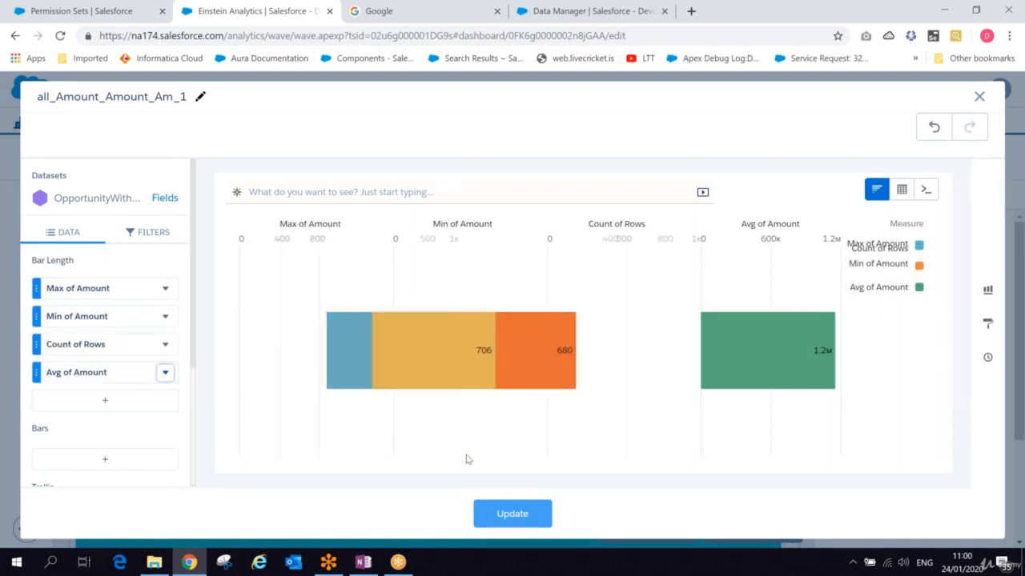
scroll(195, 304, down, 1)
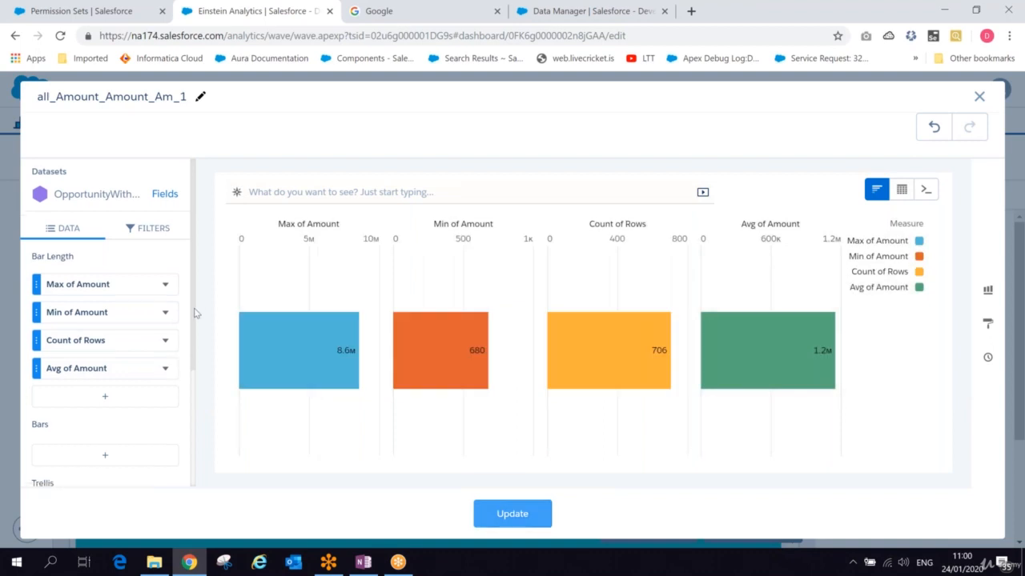
scroll(195, 384, down, 4)
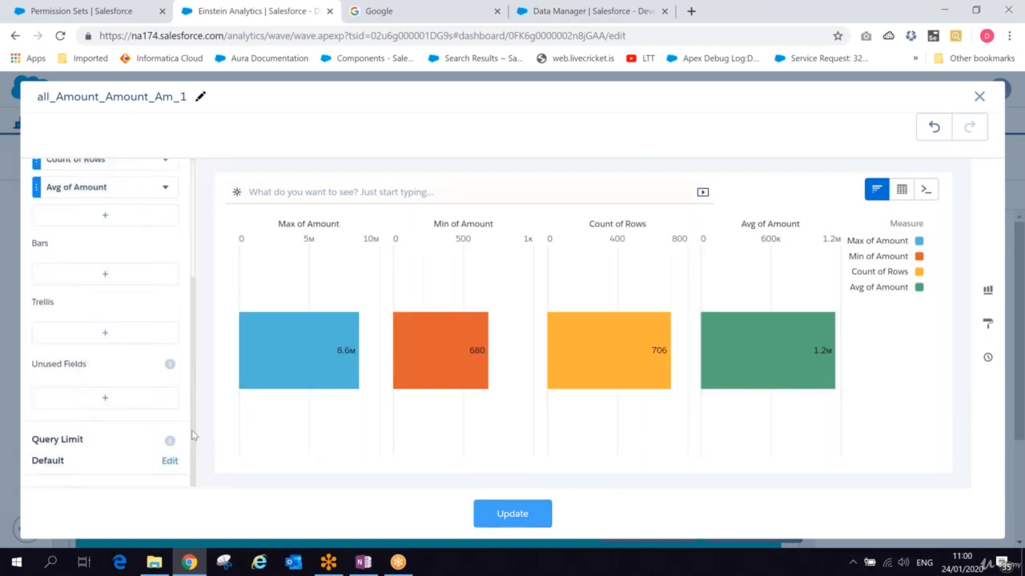
click(517, 525)
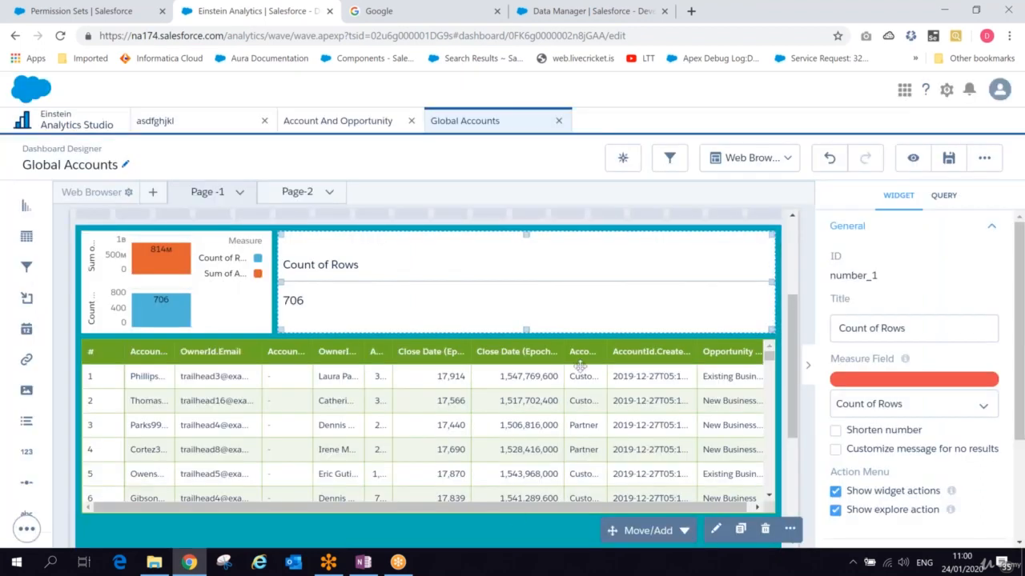
- Delete the Avg, Min and Max of Amount measures from the Number widget's query and update it
click(386, 274)
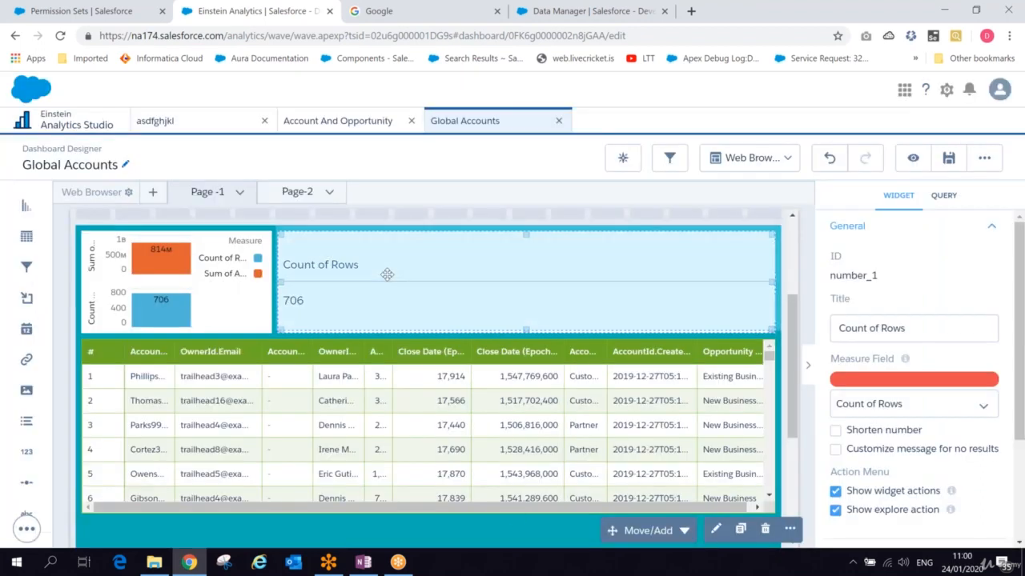
double_click(386, 274)
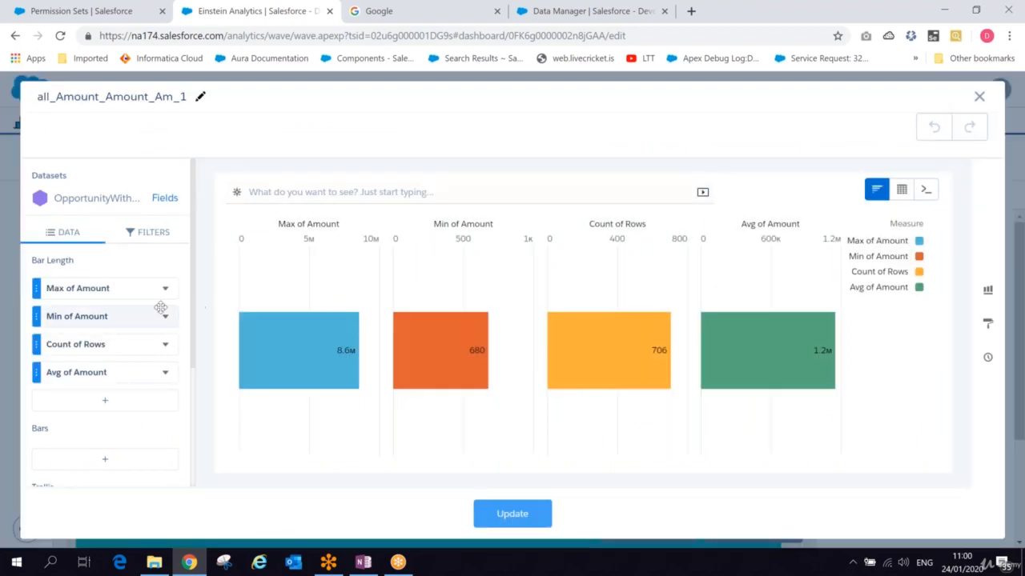
click(166, 374)
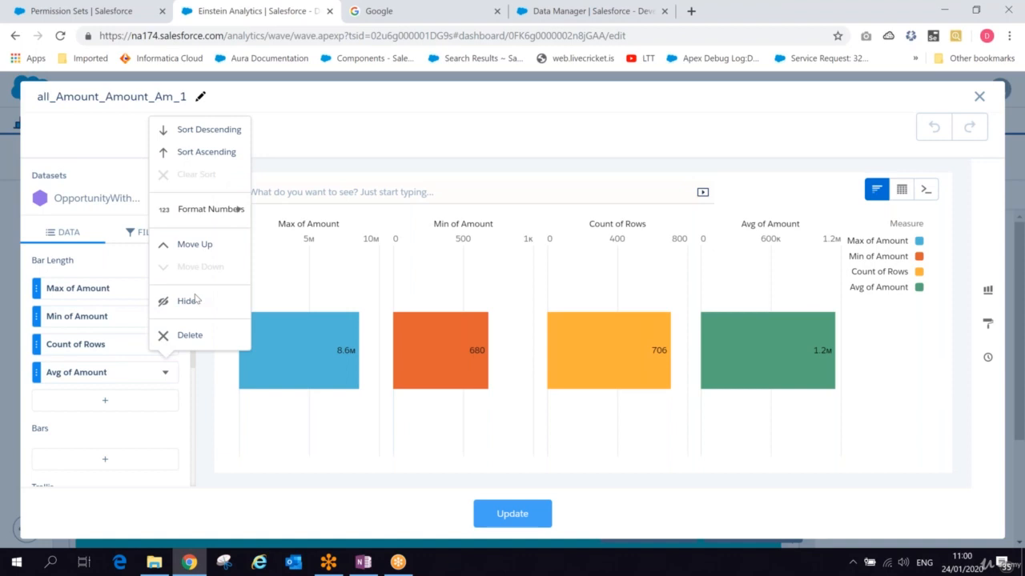
click(182, 344)
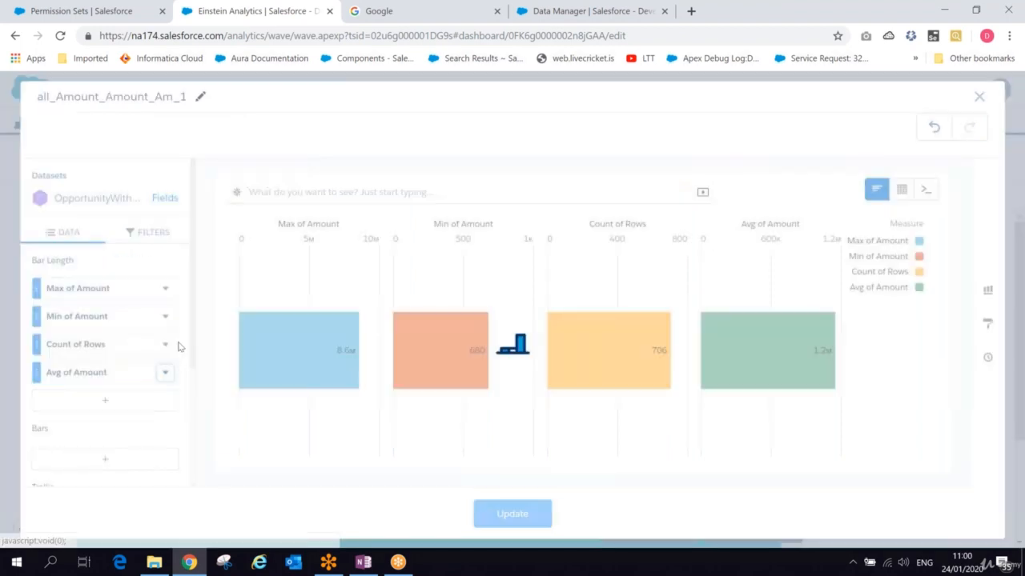
click(165, 316)
click(200, 292)
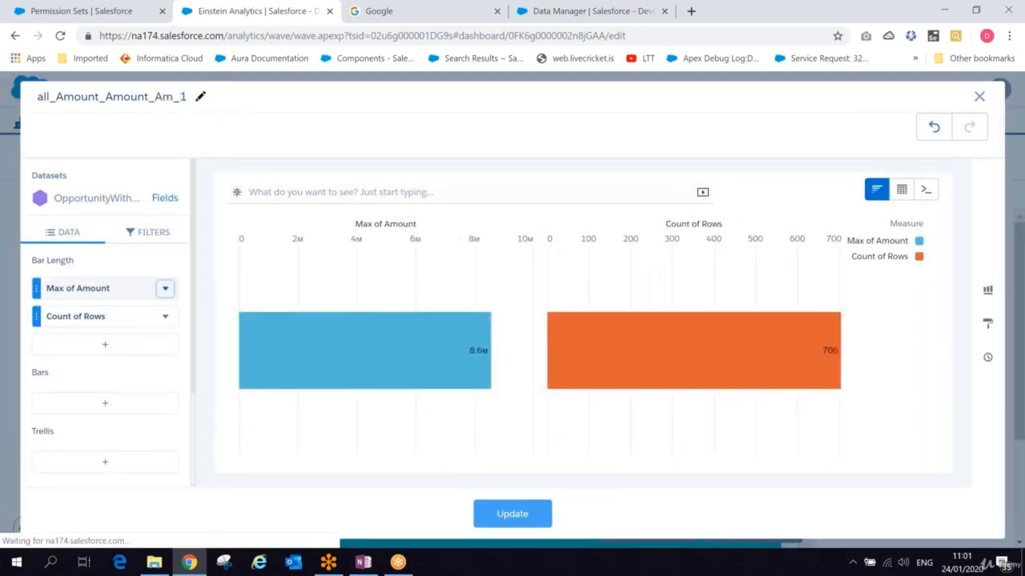
click(165, 288)
click(184, 530)
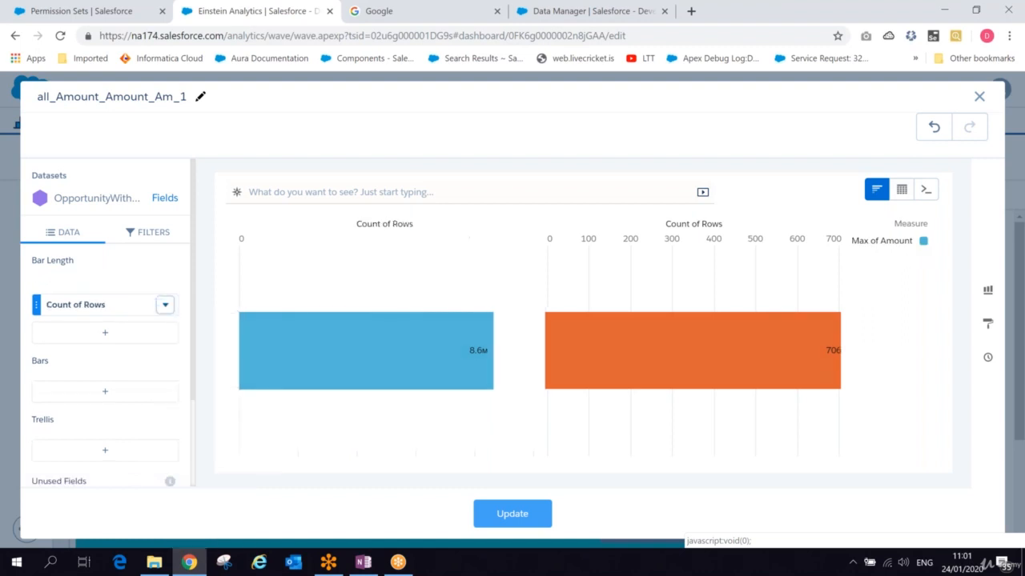
click(512, 514)
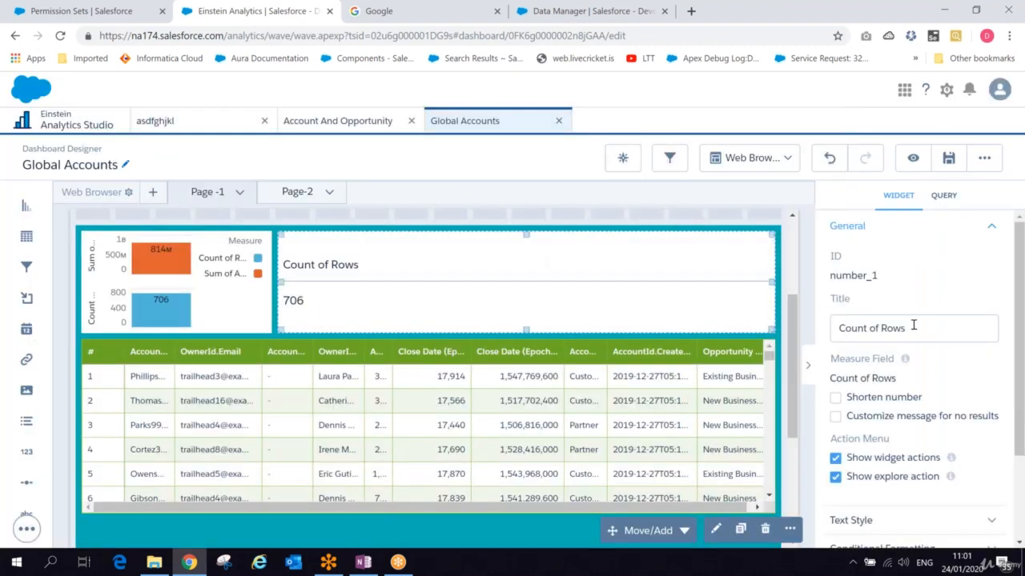
- Turn off the Number widget's default style and set its background colour to yellow
drag(913, 325, 839, 292)
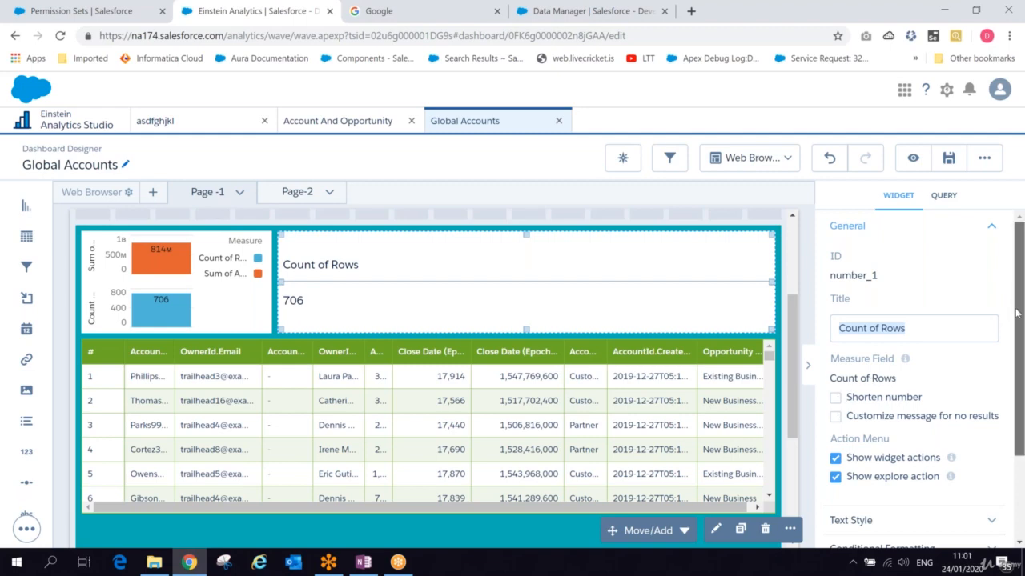
scroll(1017, 301, down, 3)
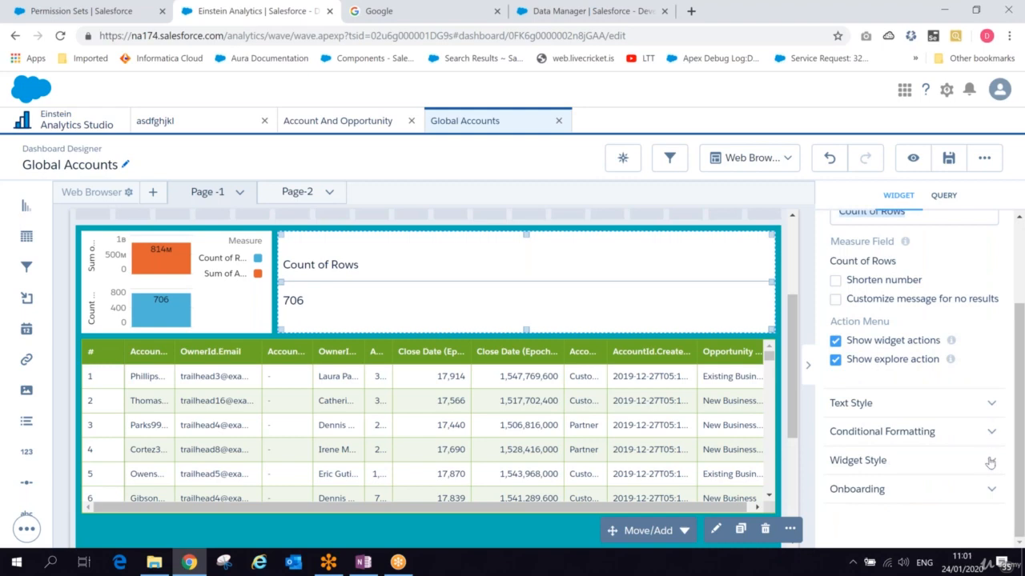
click(990, 461)
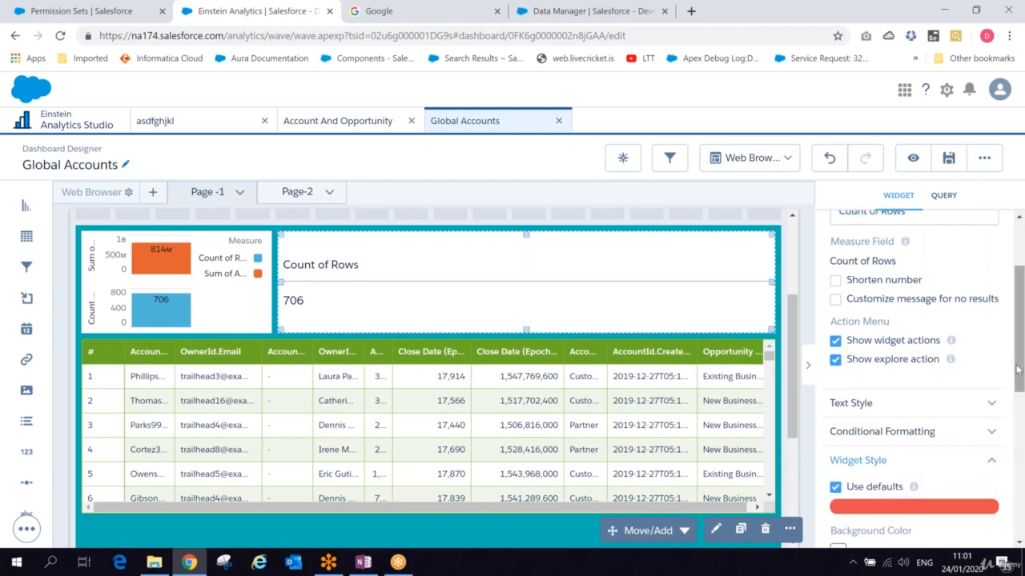
drag(1018, 369, 1018, 434)
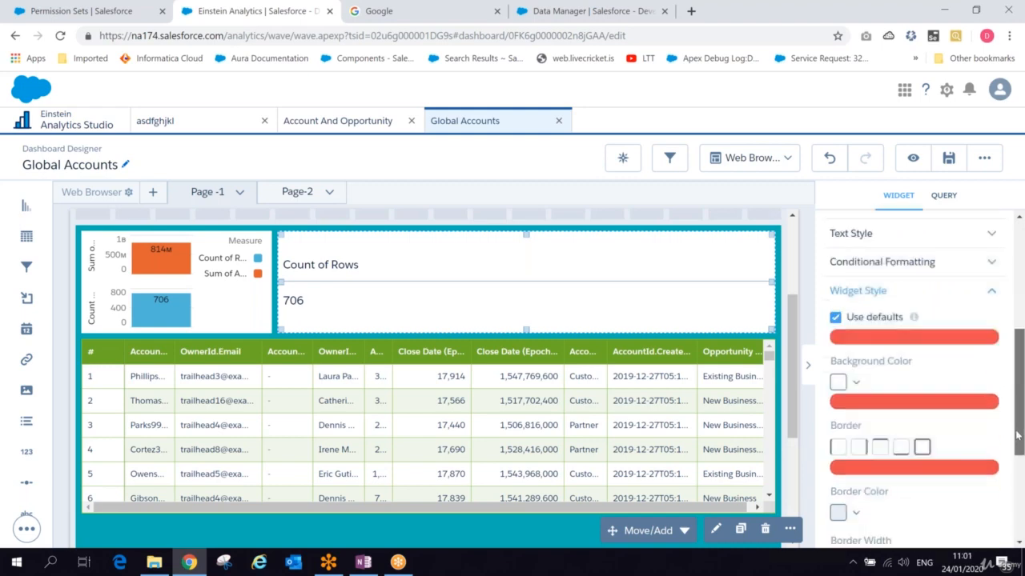
click(851, 376)
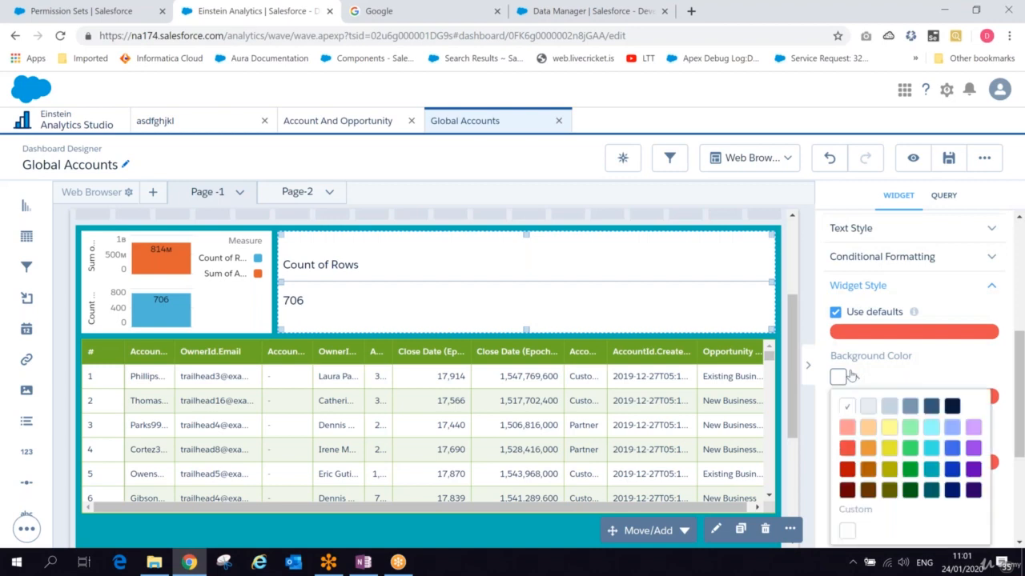
click(929, 472)
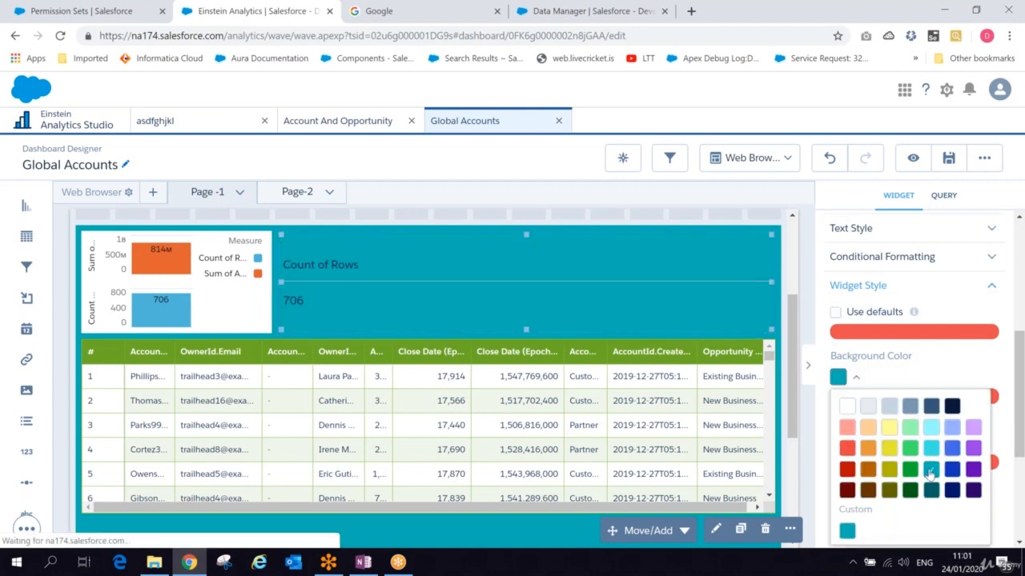
click(889, 448)
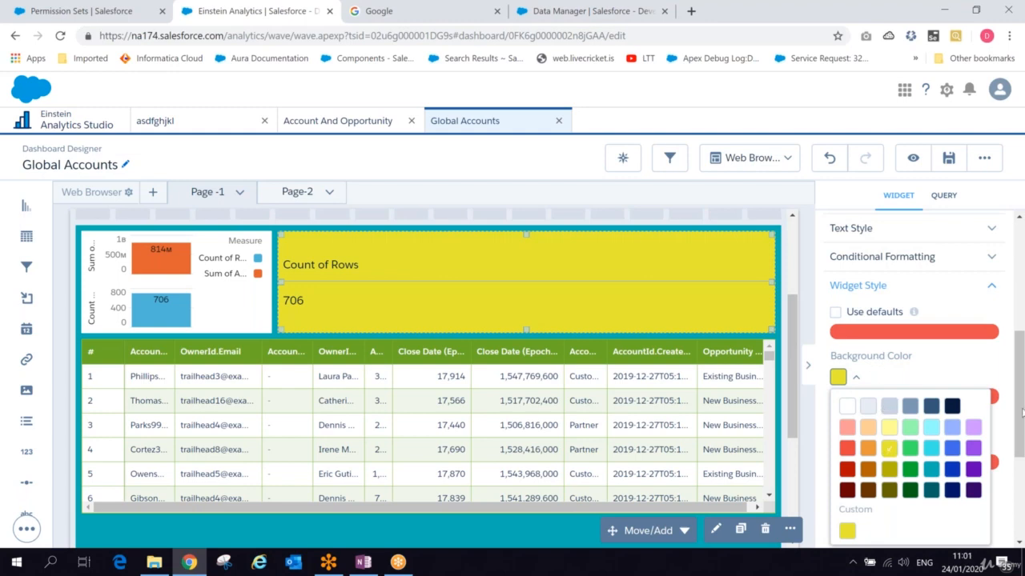
- Shrink the yellow Number widget to a smaller box beside the chart
scroll(1015, 458, down, 1)
scroll(1015, 458, down, 4)
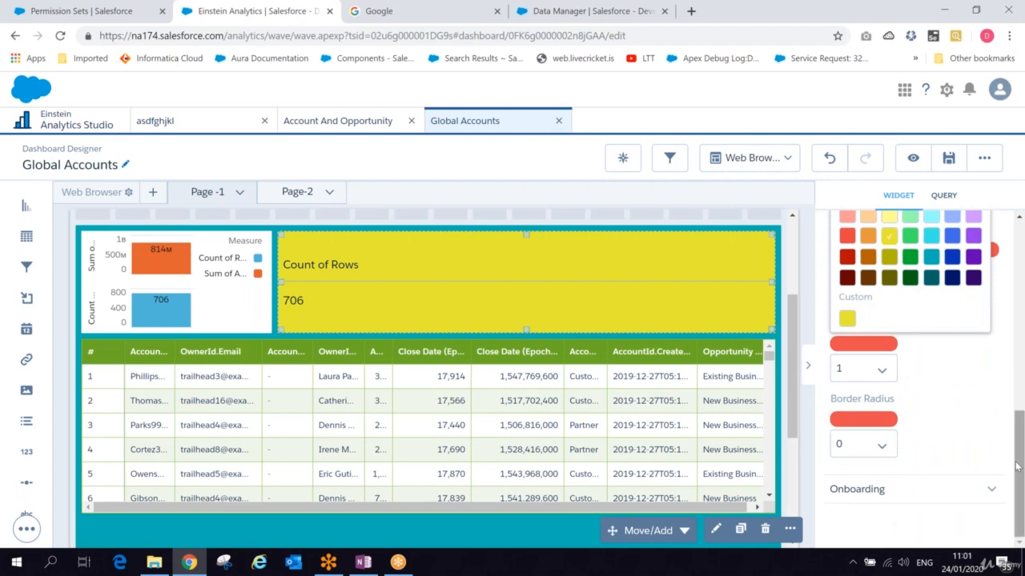
drag(1015, 461, 1010, 312)
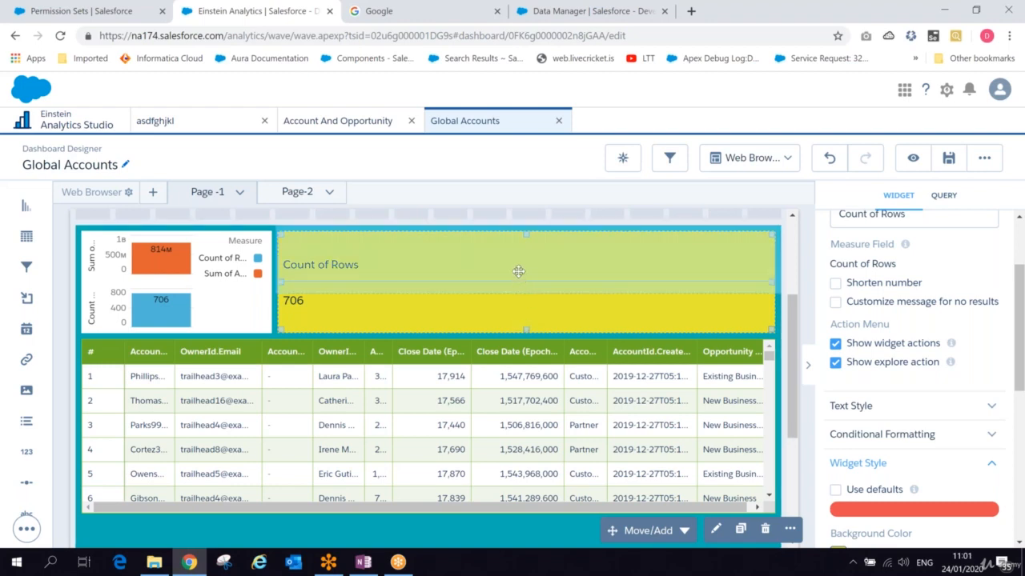
drag(519, 272, 522, 270)
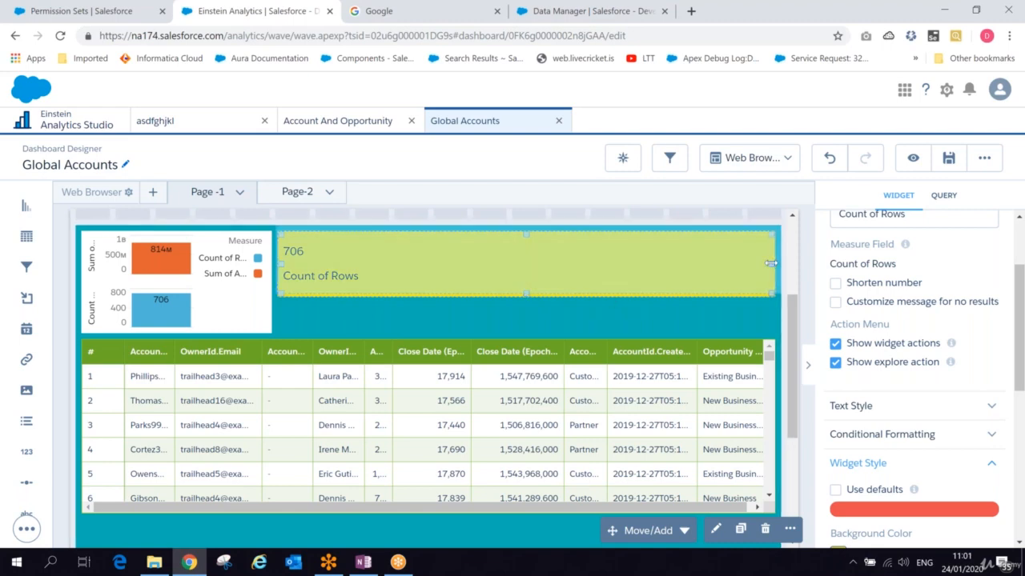
drag(635, 252, 415, 253)
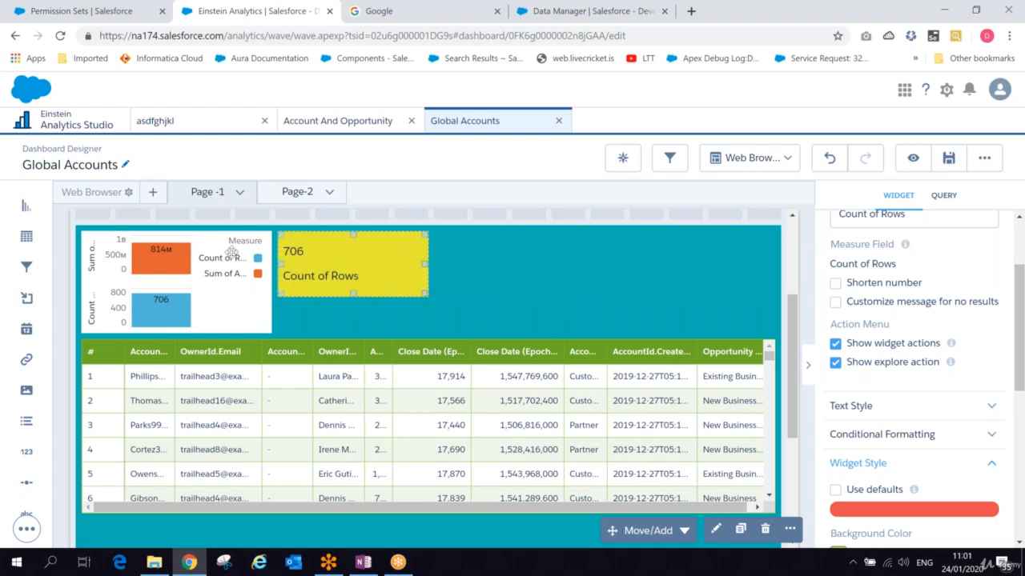
- Add a second Number widget beside the first, keeping only Sum of Amount in its query
drag(26, 451, 496, 255)
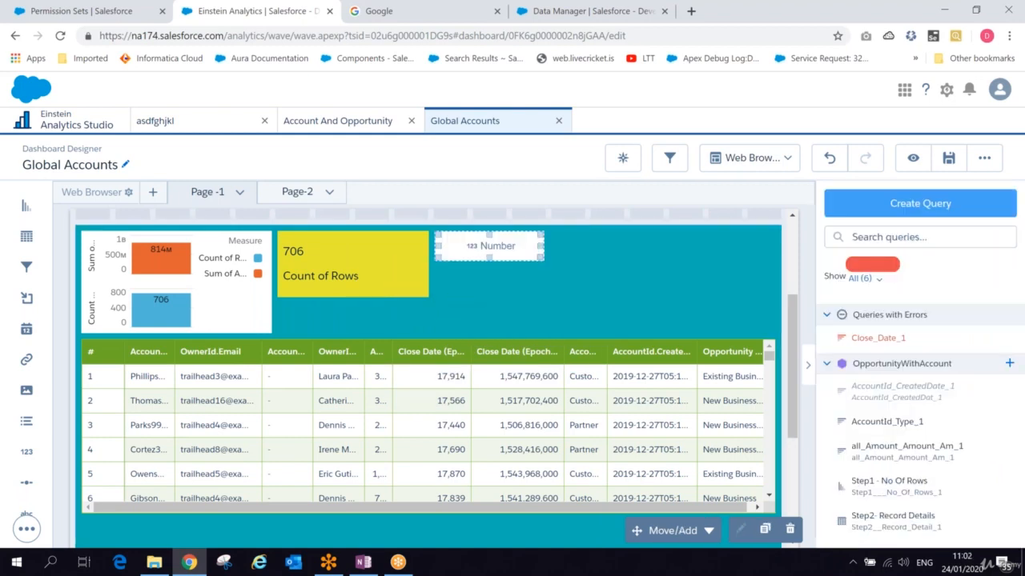
click(495, 253)
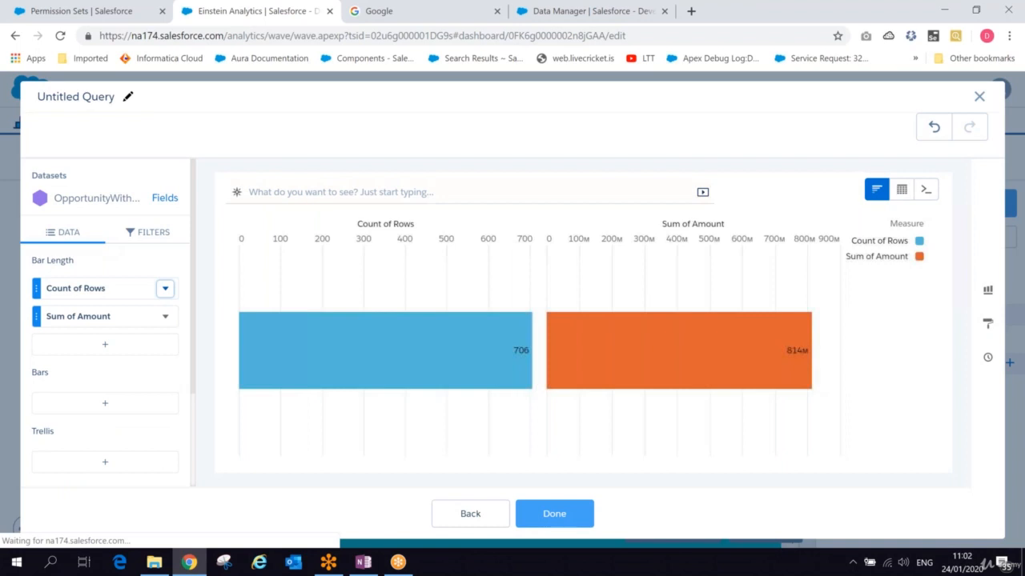
click(165, 288)
click(164, 530)
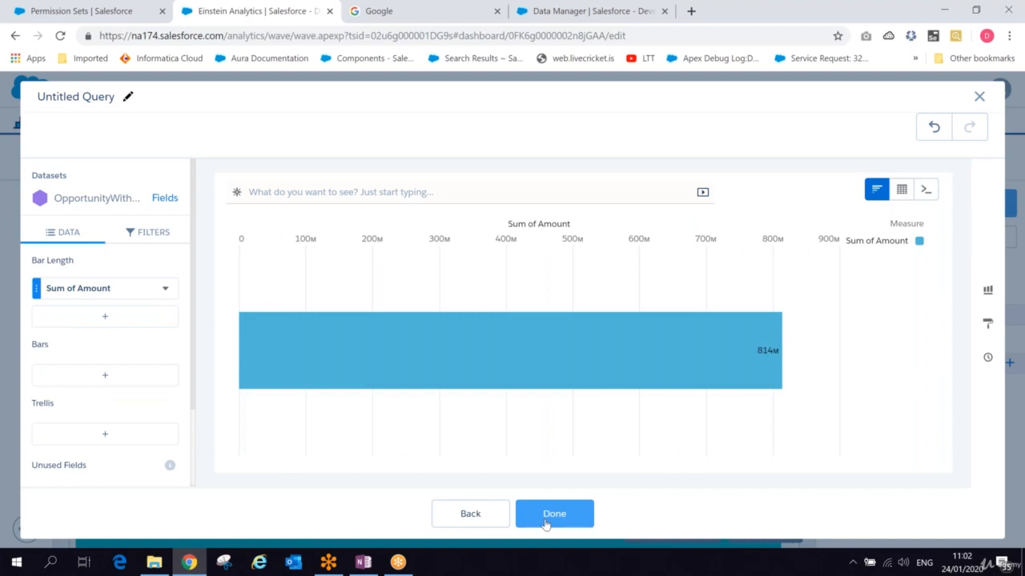
click(545, 522)
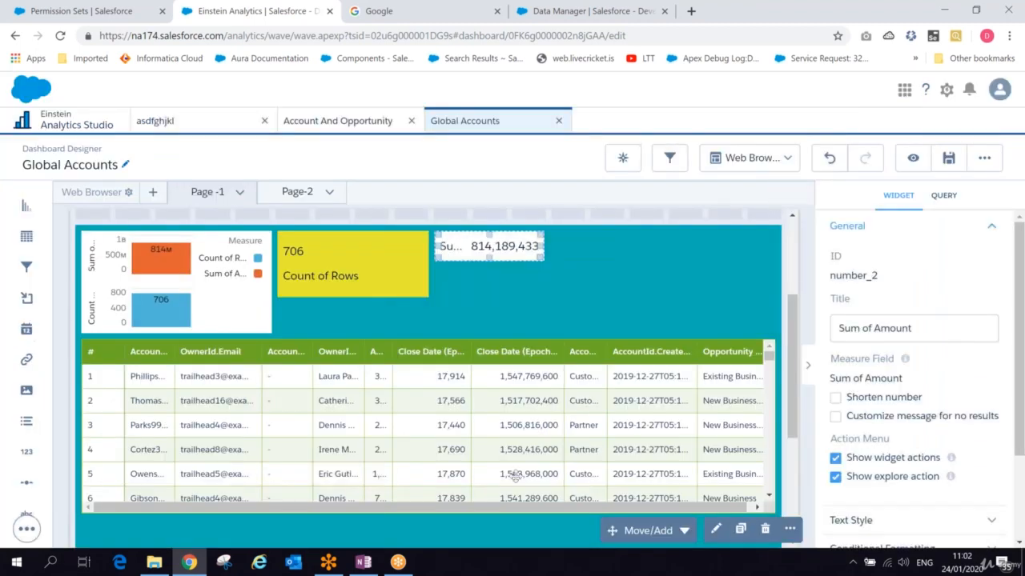
- Set the second Number widget's background colour to light yellow
scroll(1014, 472, down, 3)
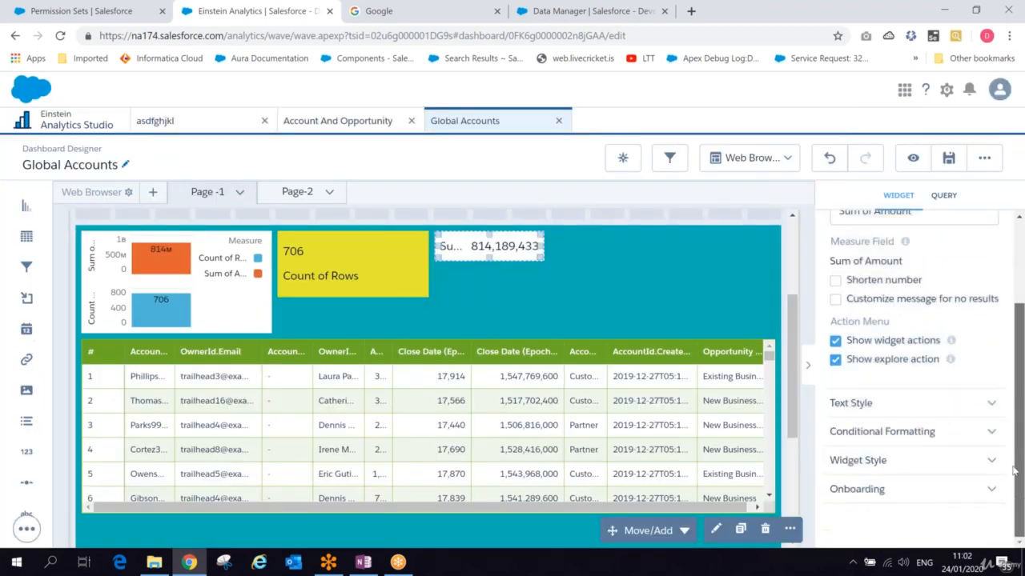
click(921, 467)
drag(1019, 364, 1017, 474)
click(860, 353)
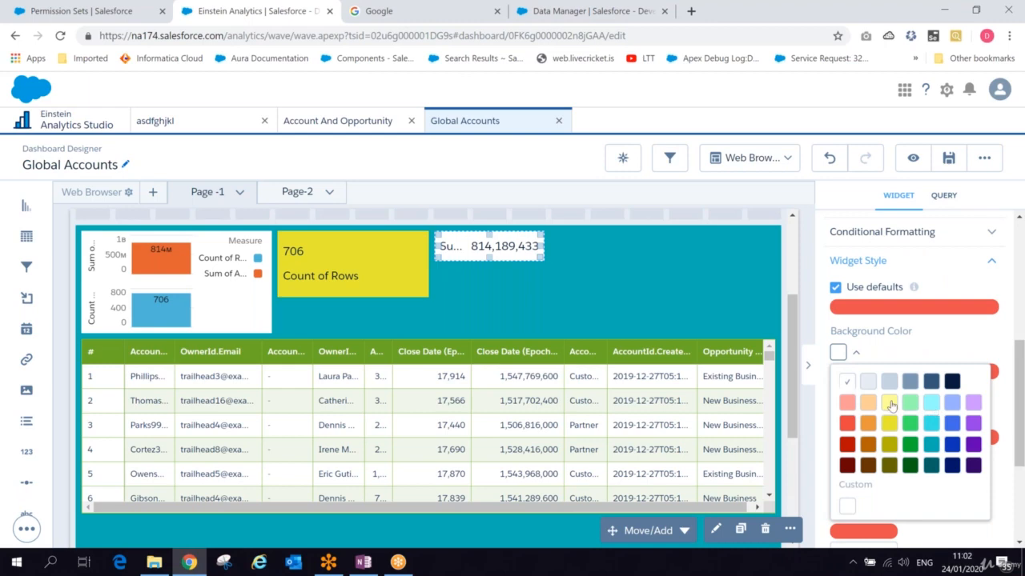
click(890, 404)
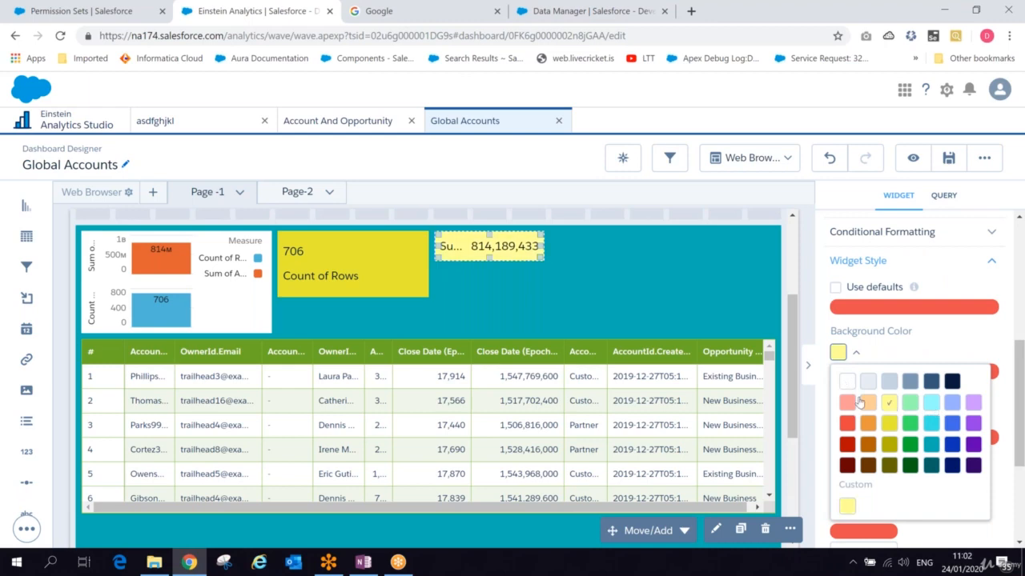
- Enlarge the Sum of Amount Number widget to match the height of the Count of Rows box
click(328, 251)
click(472, 246)
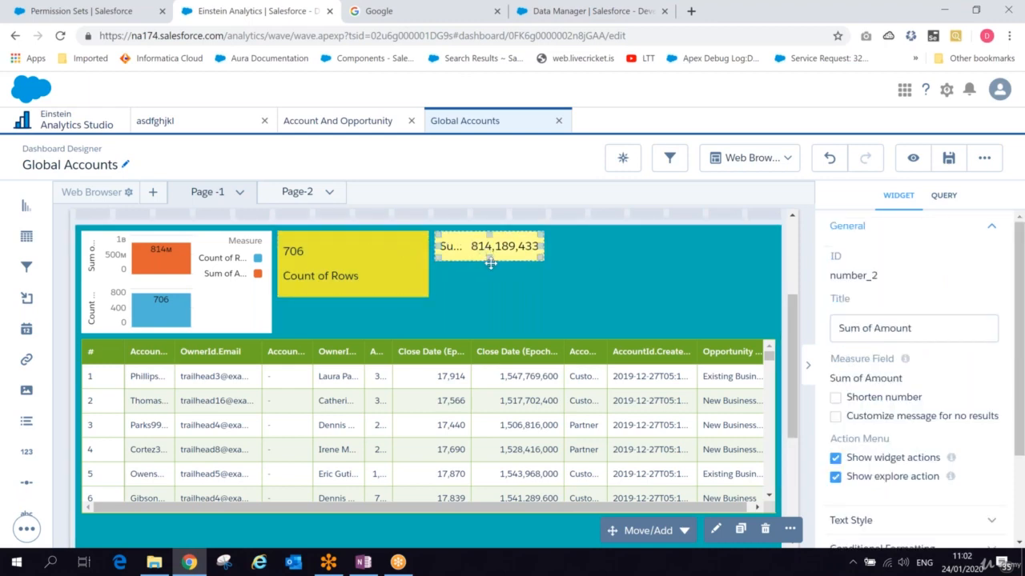
drag(489, 256, 486, 279)
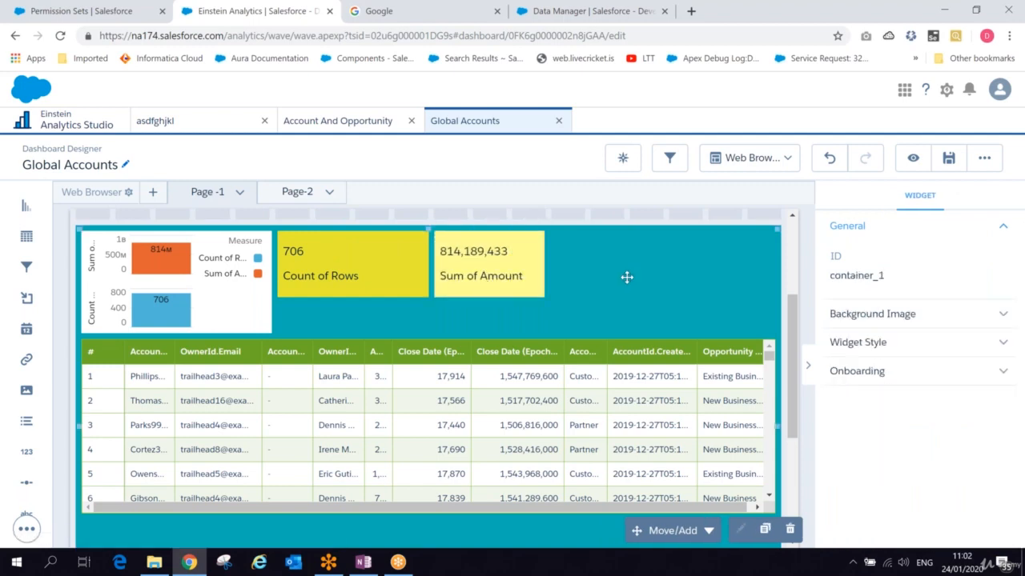
- Add a third Number widget beside the Sum of Amount box, with a query showing only Maximum of Amount
drag(26, 451, 622, 258)
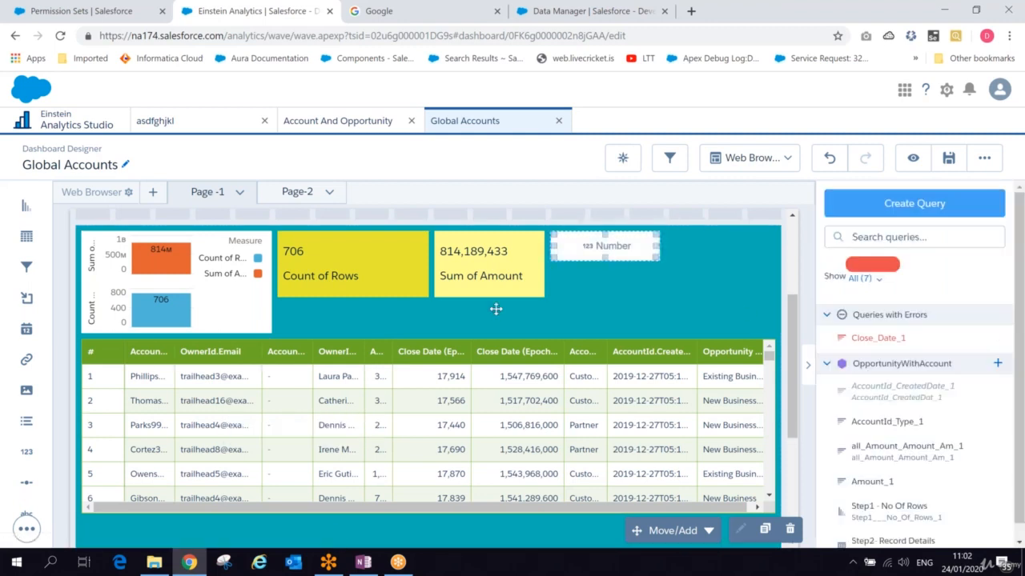
click(593, 244)
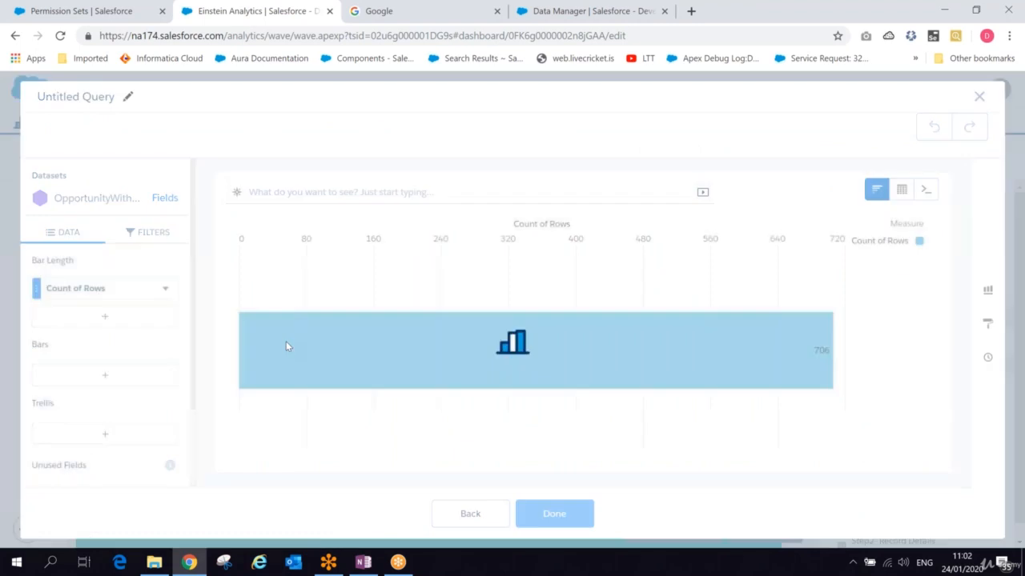
click(104, 317)
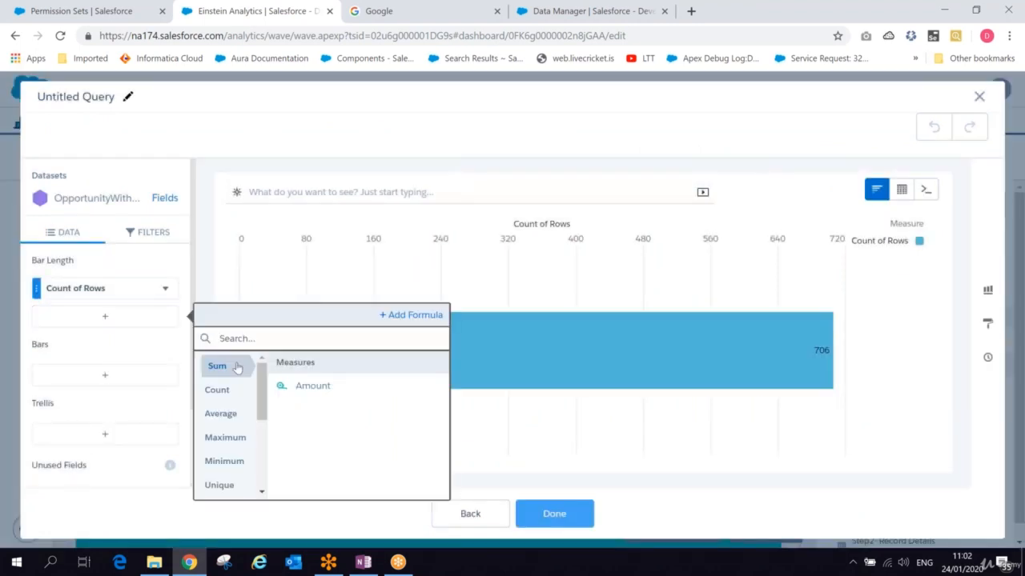
click(222, 442)
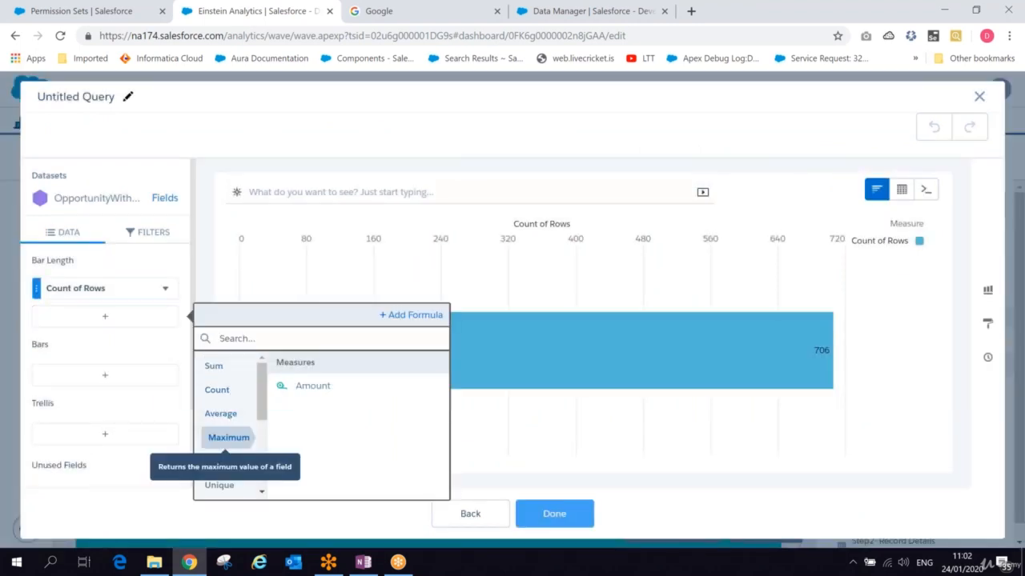
click(314, 389)
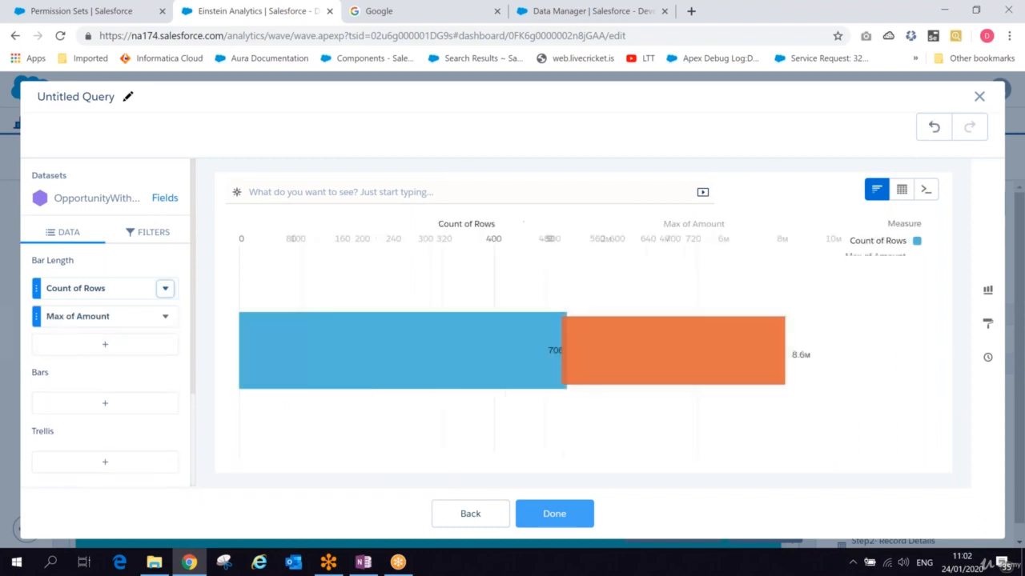
click(164, 289)
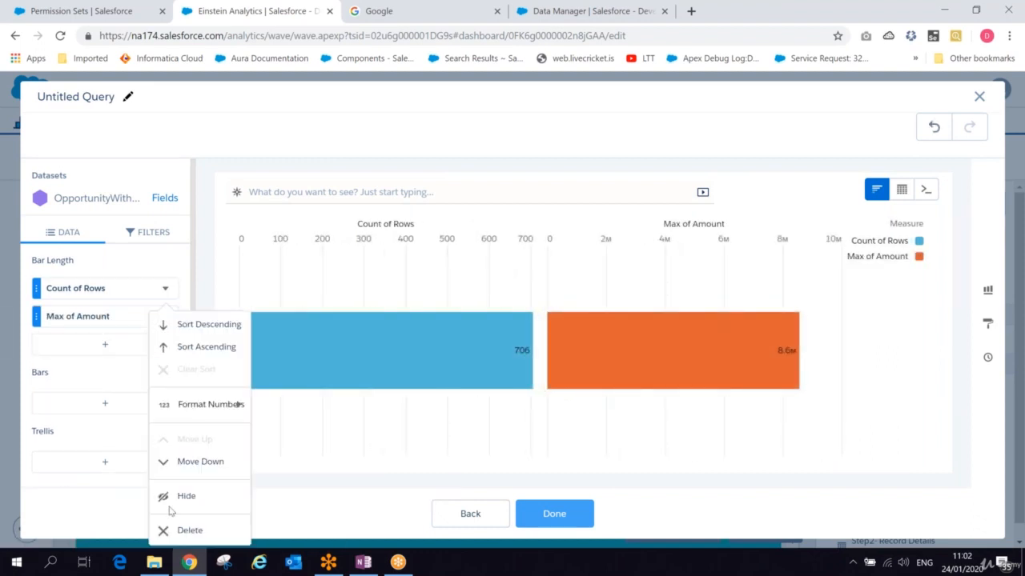
click(181, 529)
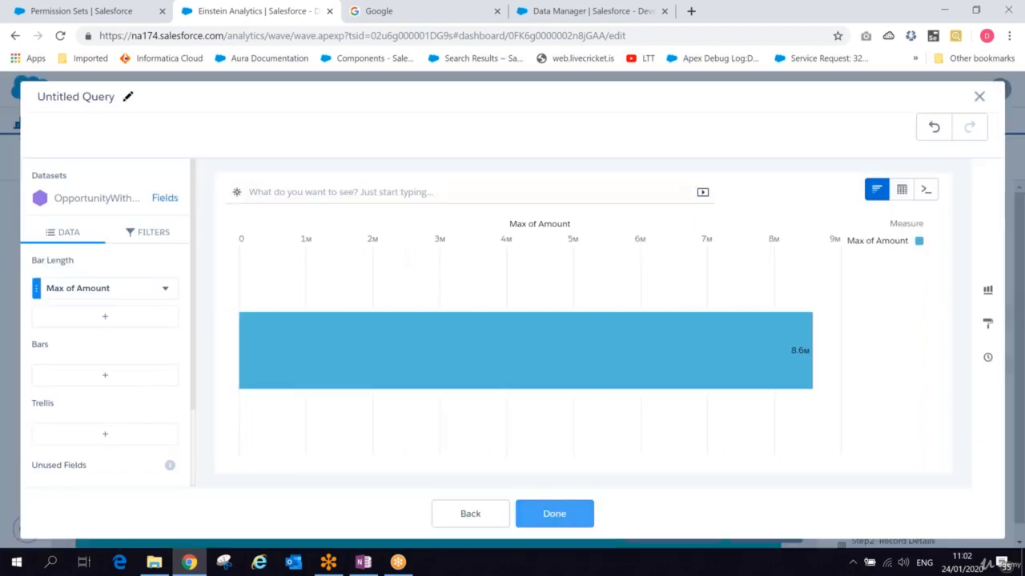
click(554, 514)
- Enlarge the Max of Amount widget to match the others and set its background colour to light yellow
drag(605, 258, 601, 287)
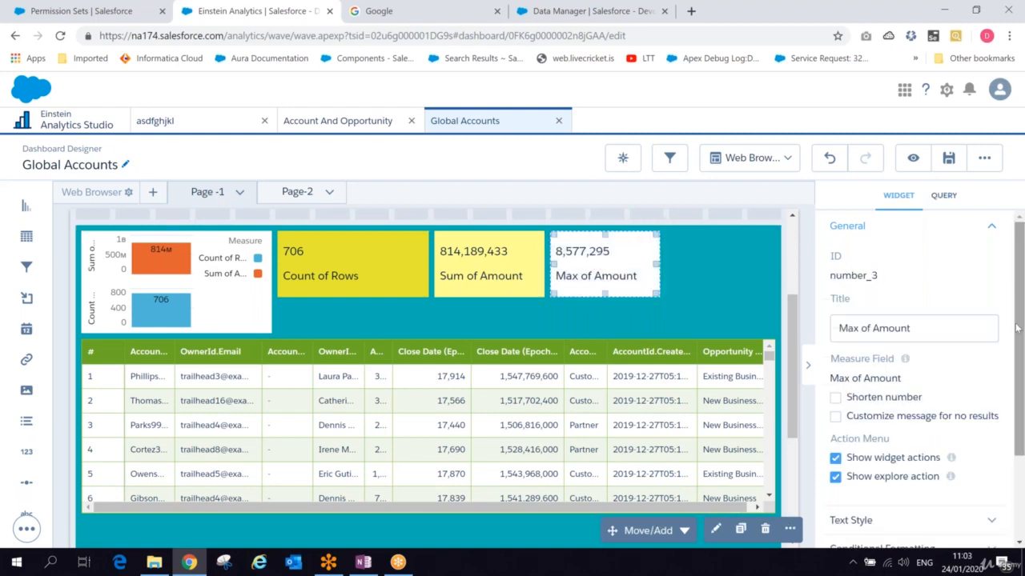
drag(1015, 382, 1014, 462)
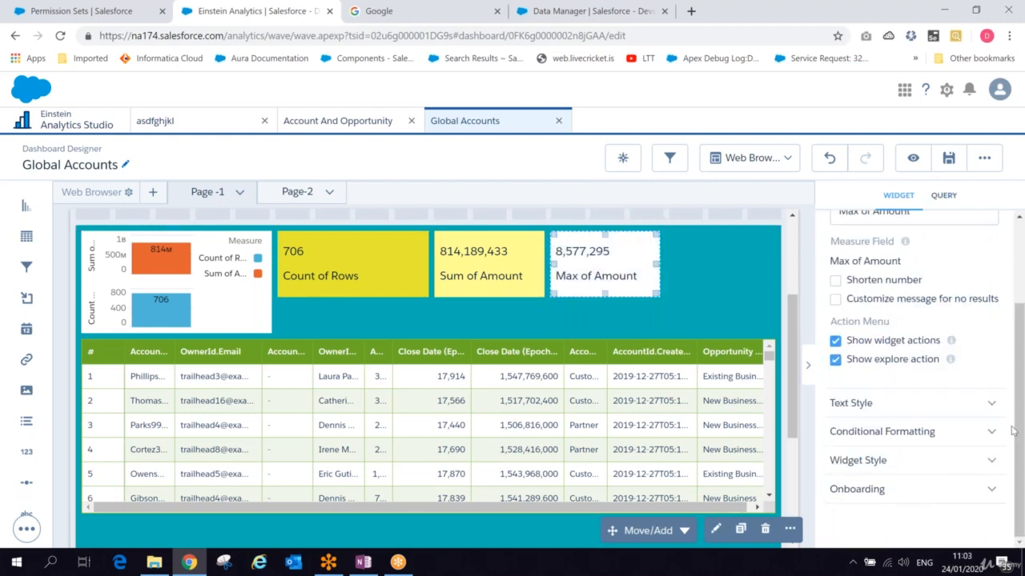
click(886, 459)
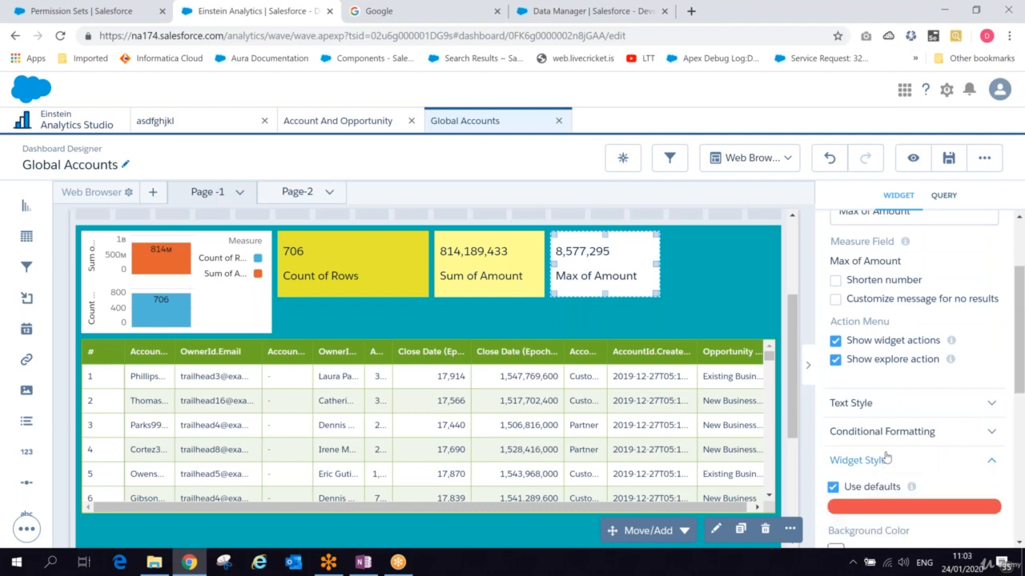
drag(1017, 395, 1014, 449)
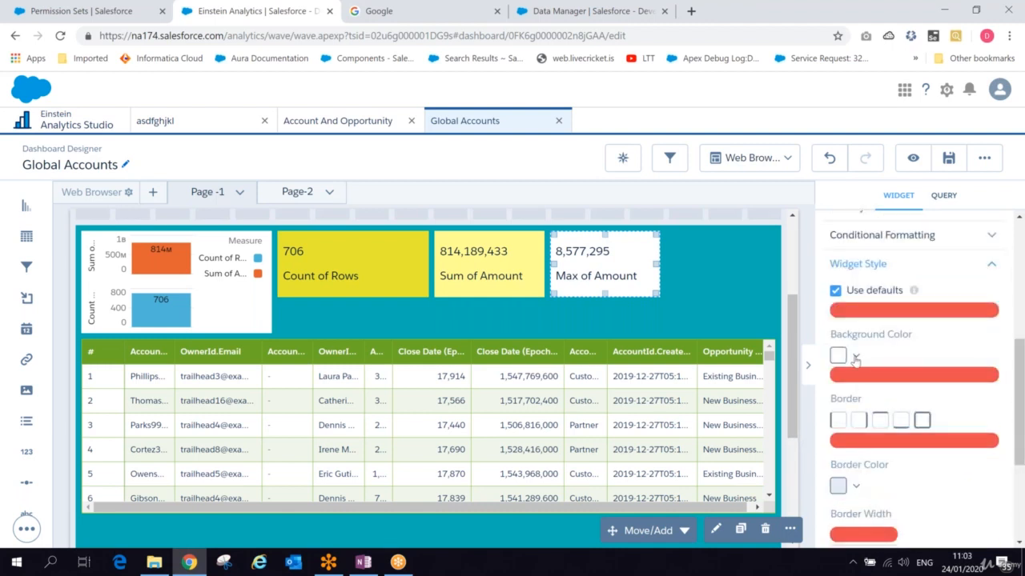
click(856, 357)
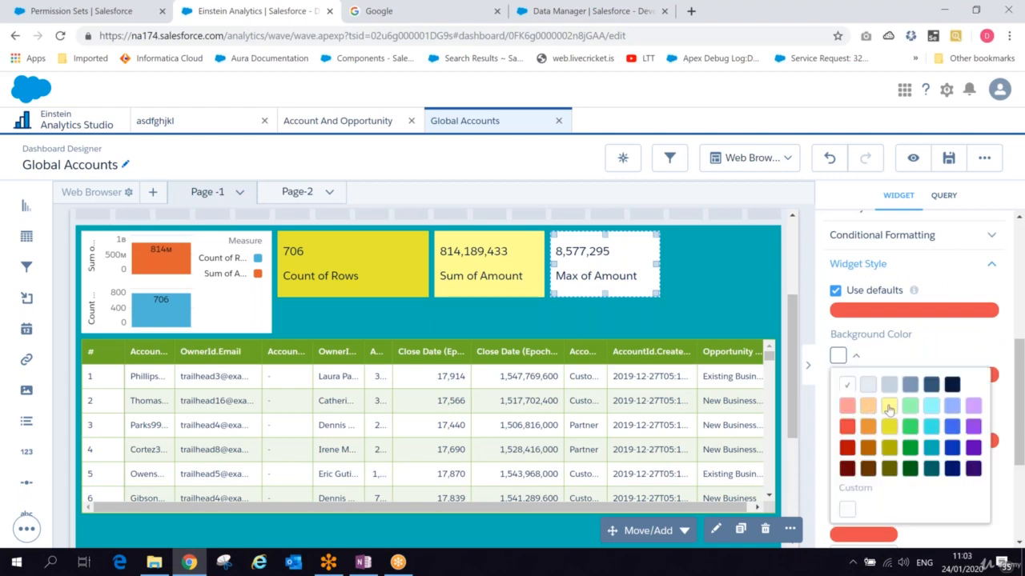
click(889, 405)
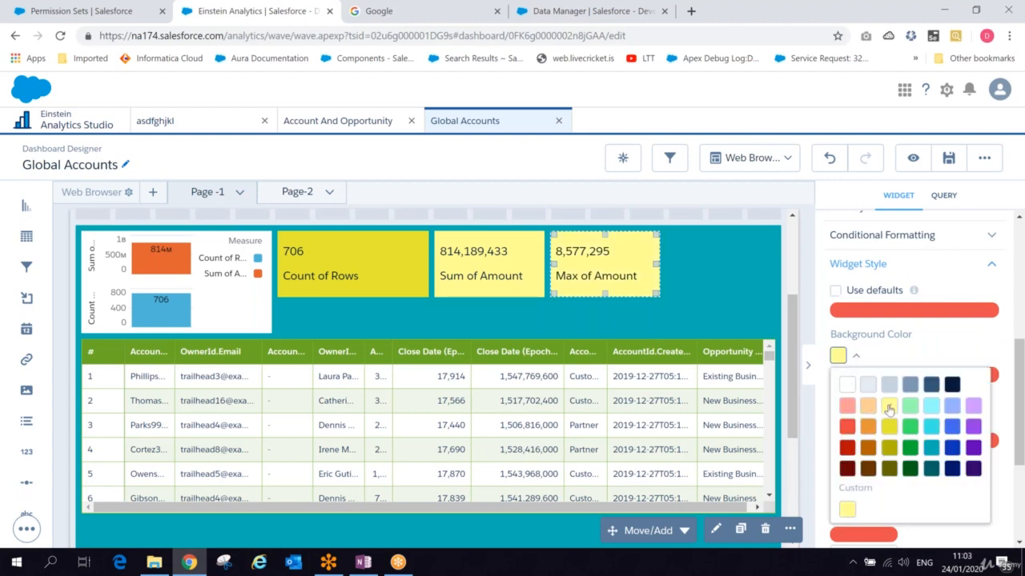
- Save the Global Accounts dashboard, preview it, and return to the designer
click(687, 306)
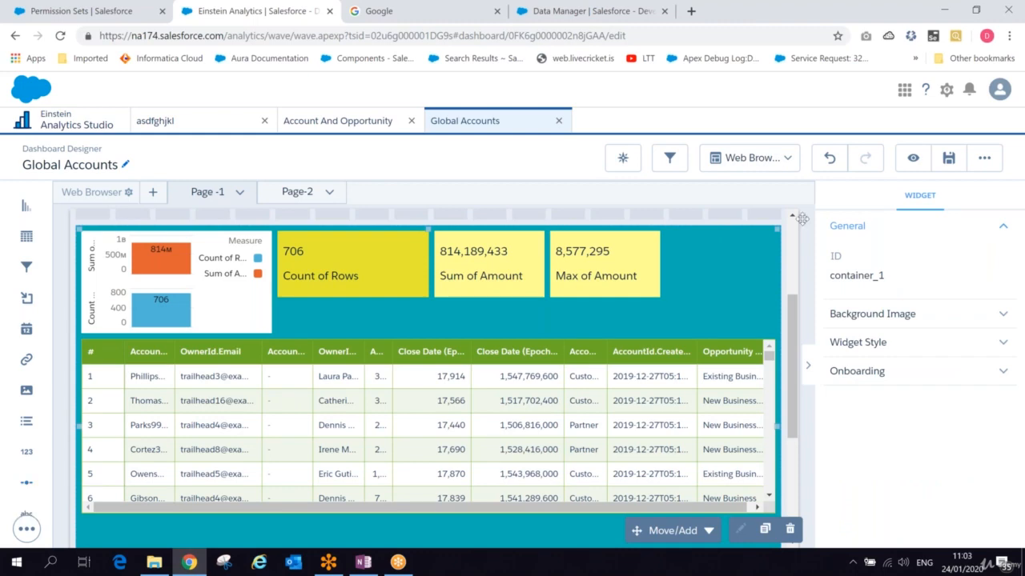
click(944, 162)
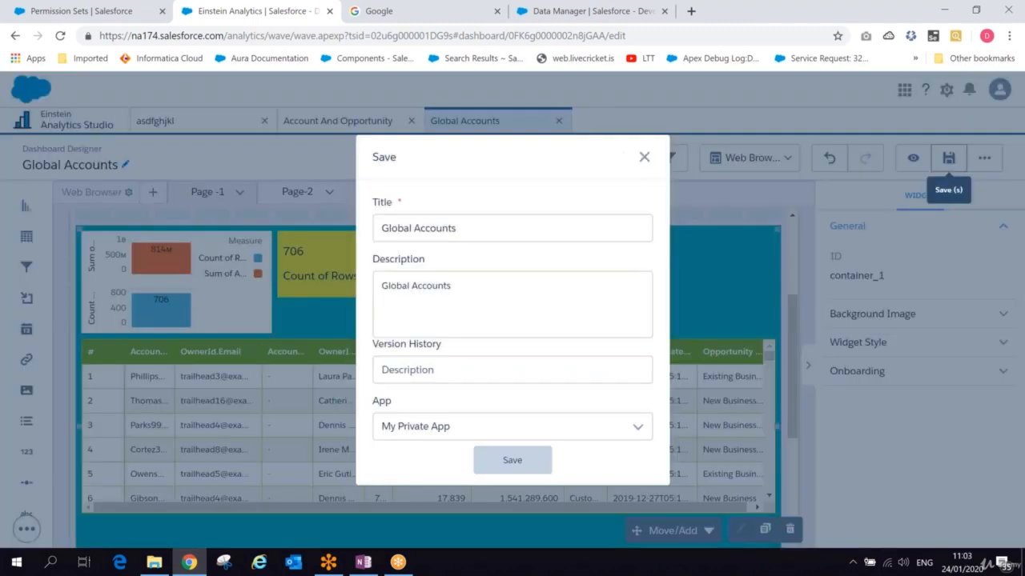
click(512, 460)
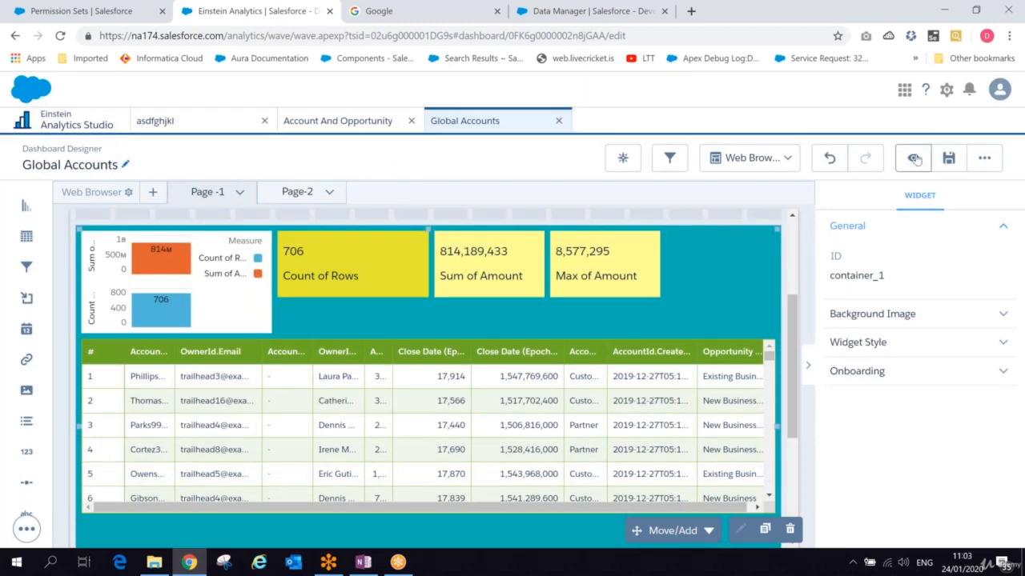
click(913, 159)
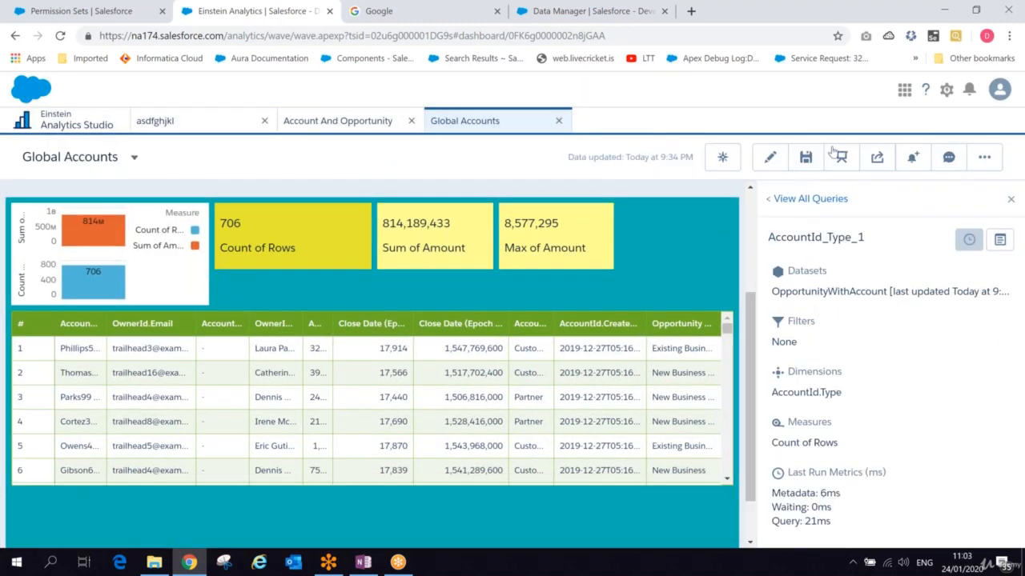
click(770, 160)
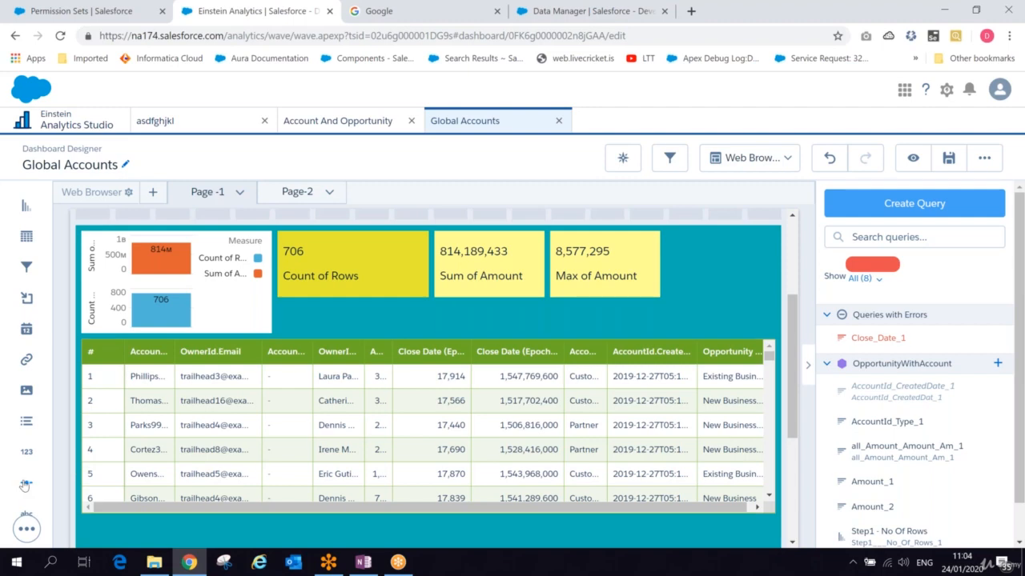
- Add a Range filter widget for Amount below the Count of Rows box
drag(26, 483, 312, 316)
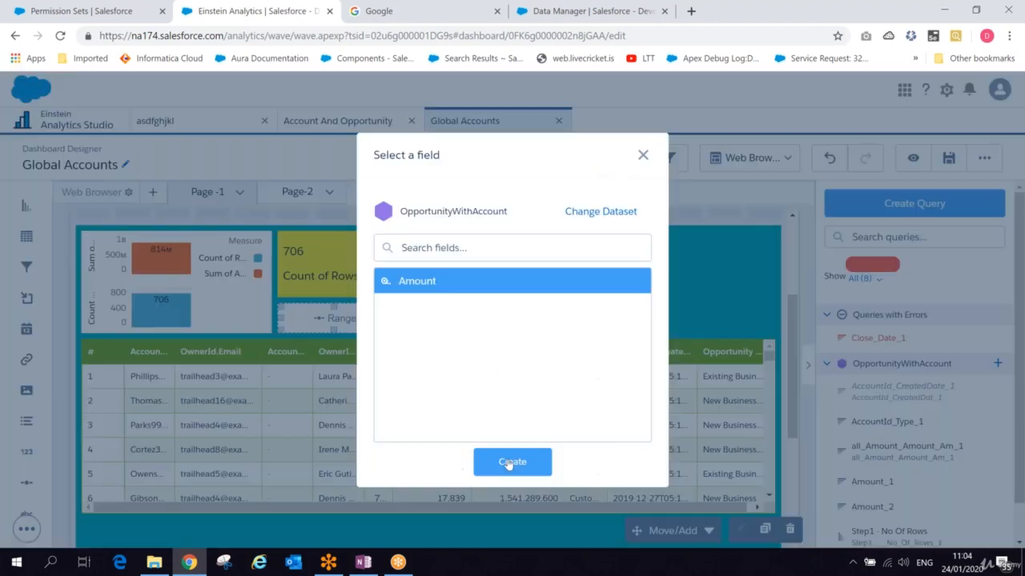
click(509, 462)
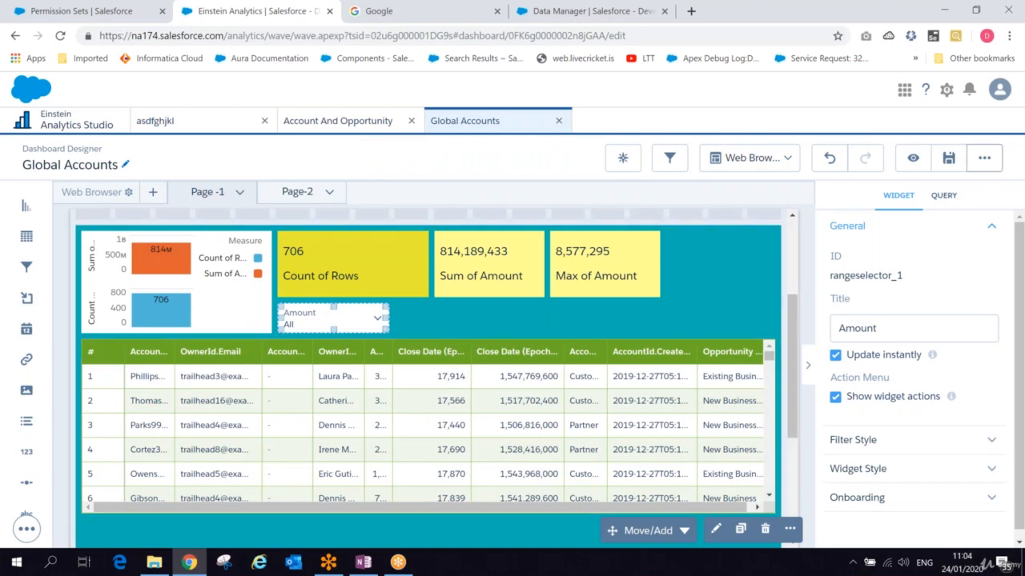
- Preview the dashboard and test the Amount range filter by raising its lower bound, then return to editing
click(914, 159)
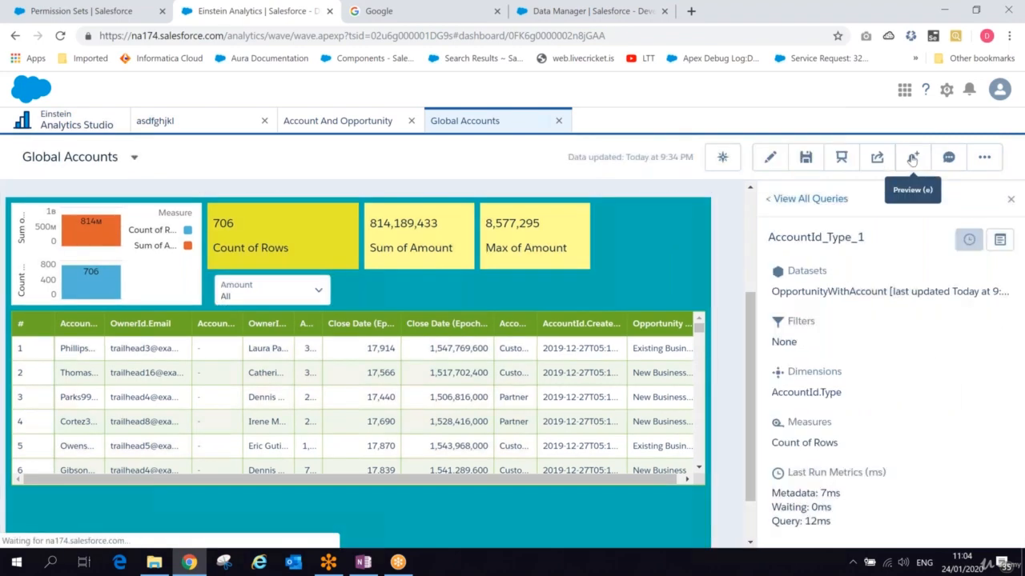
click(265, 293)
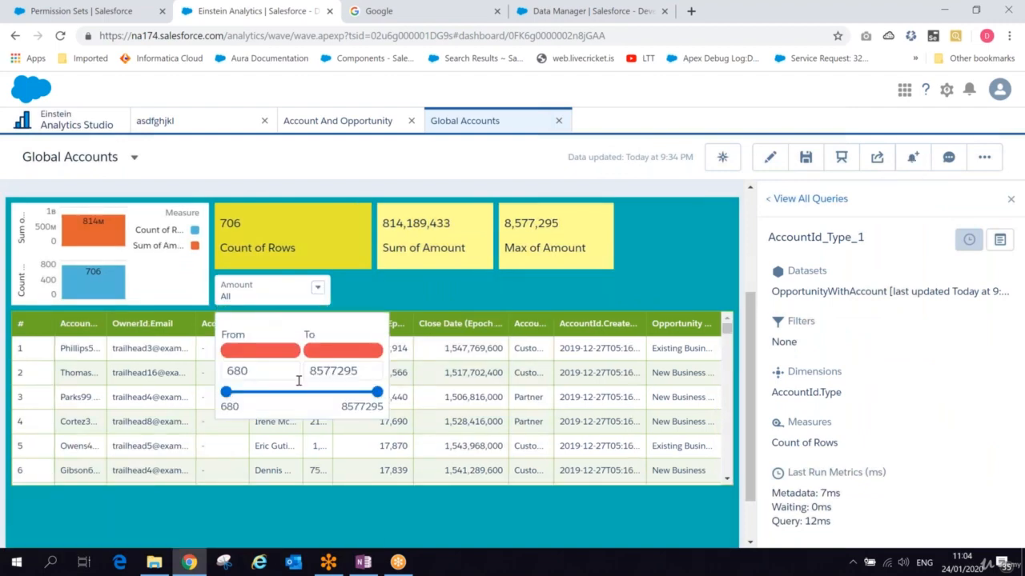
drag(228, 393, 283, 395)
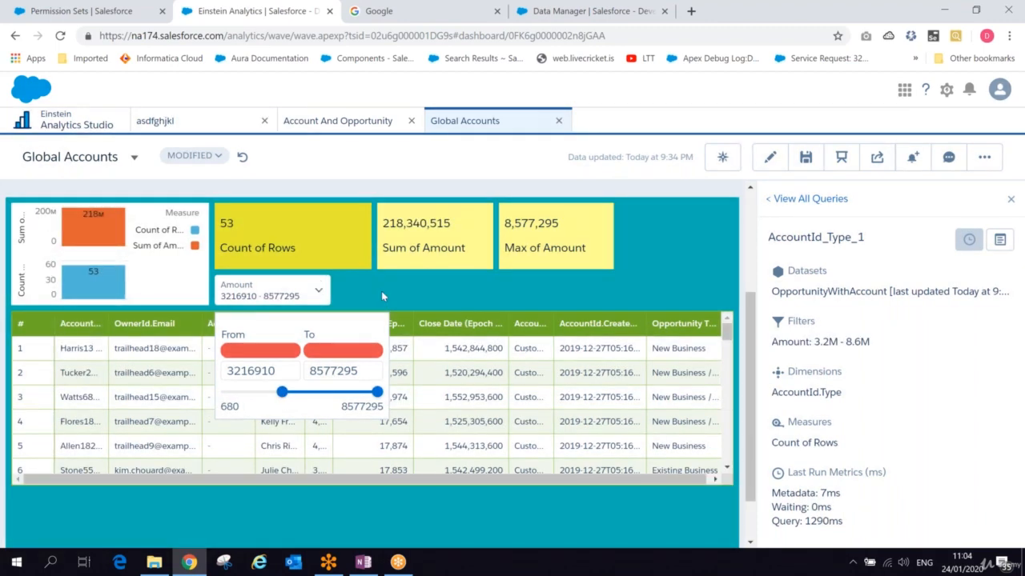
click(773, 159)
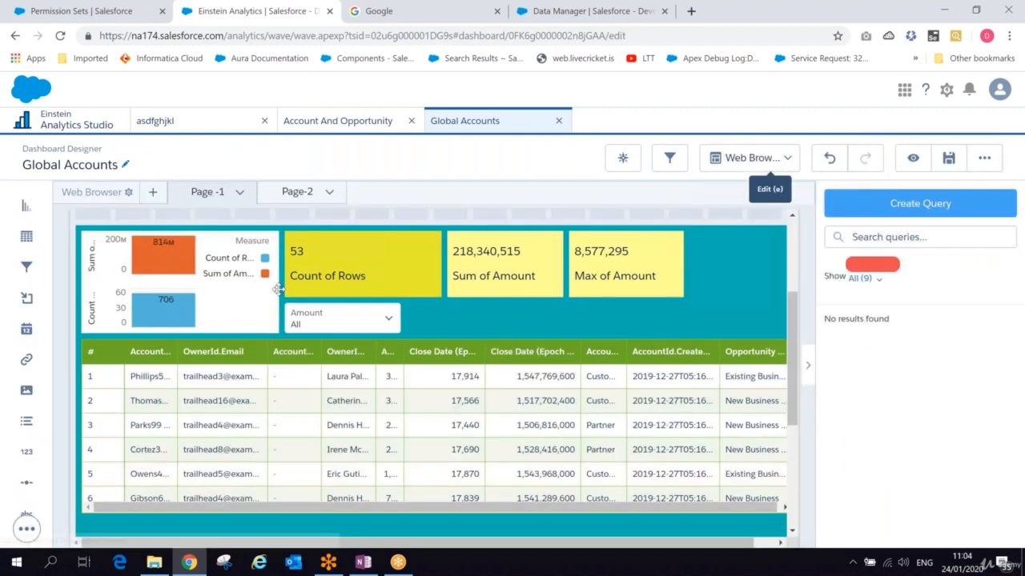
- Set the Amount range filter's background colour to green
click(318, 315)
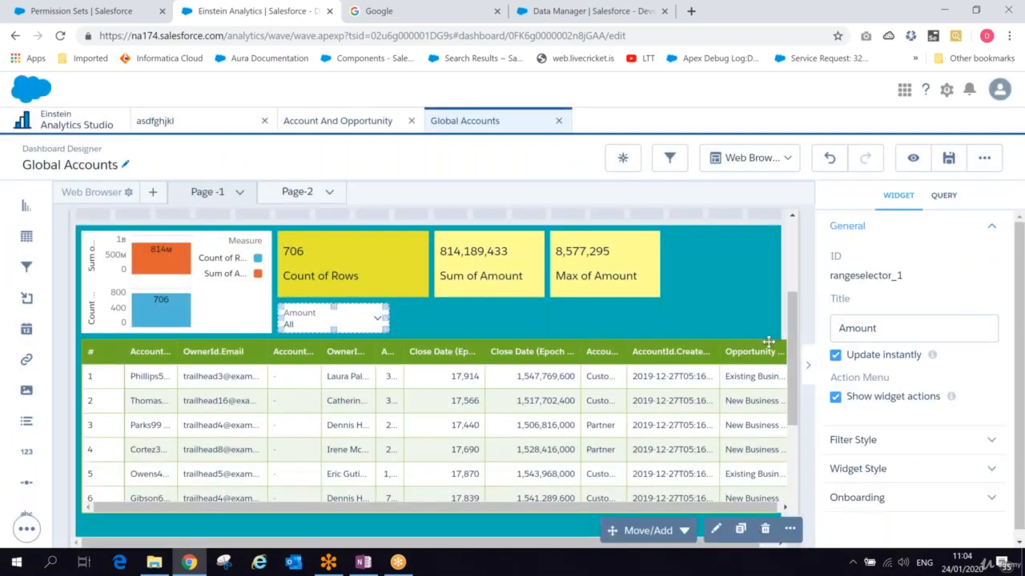
click(933, 468)
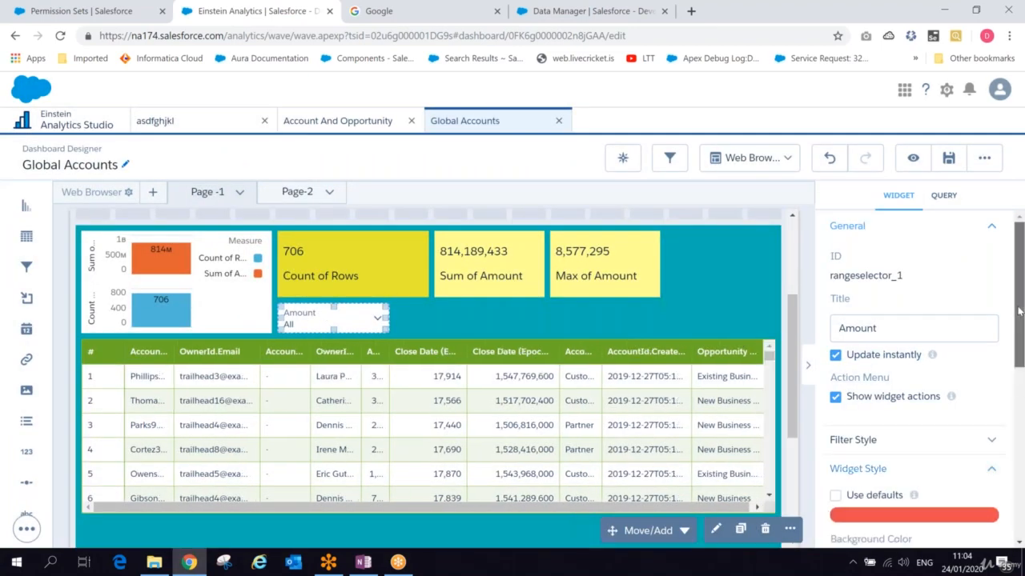
drag(1019, 320, 1014, 420)
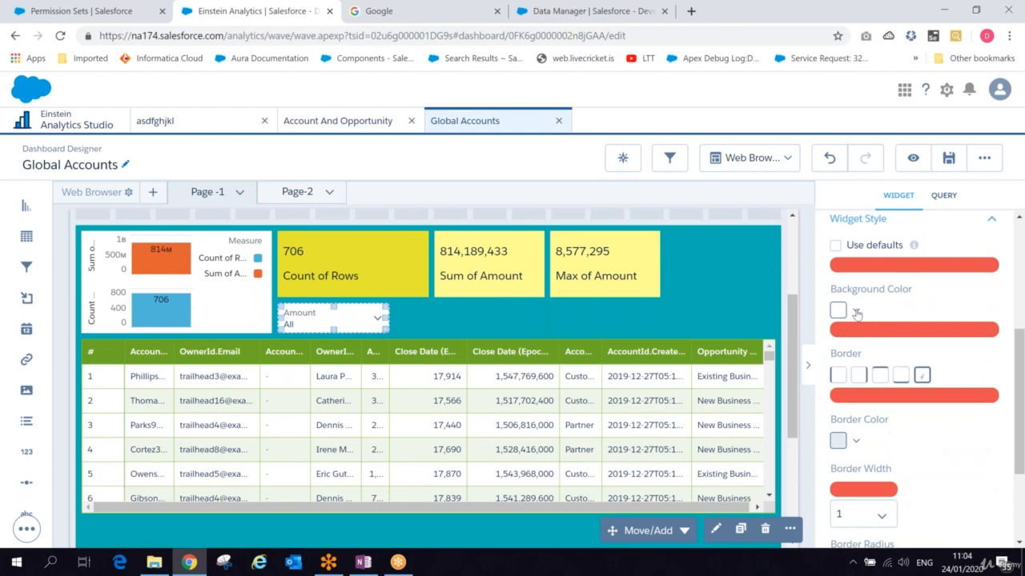
click(855, 311)
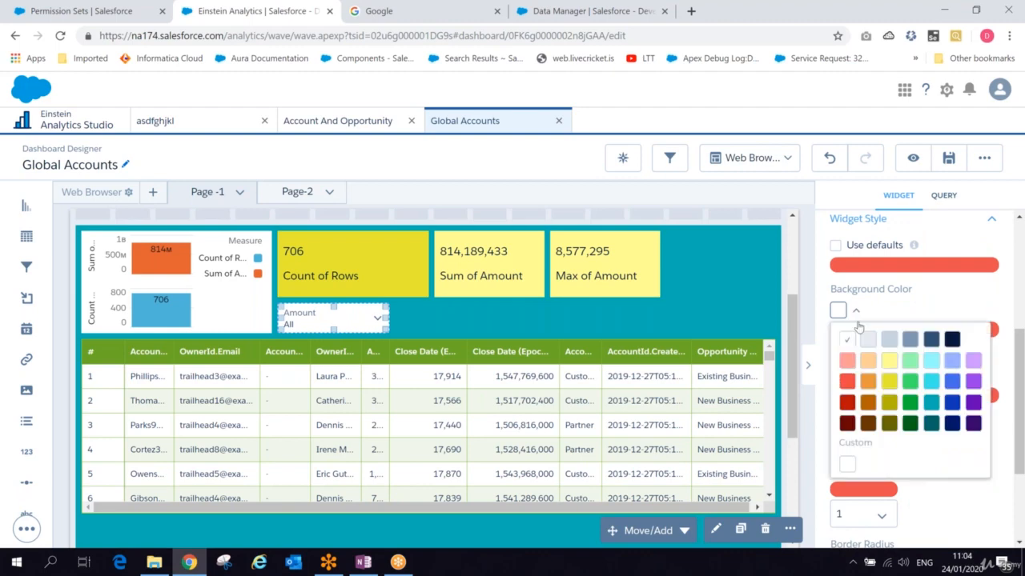
click(911, 382)
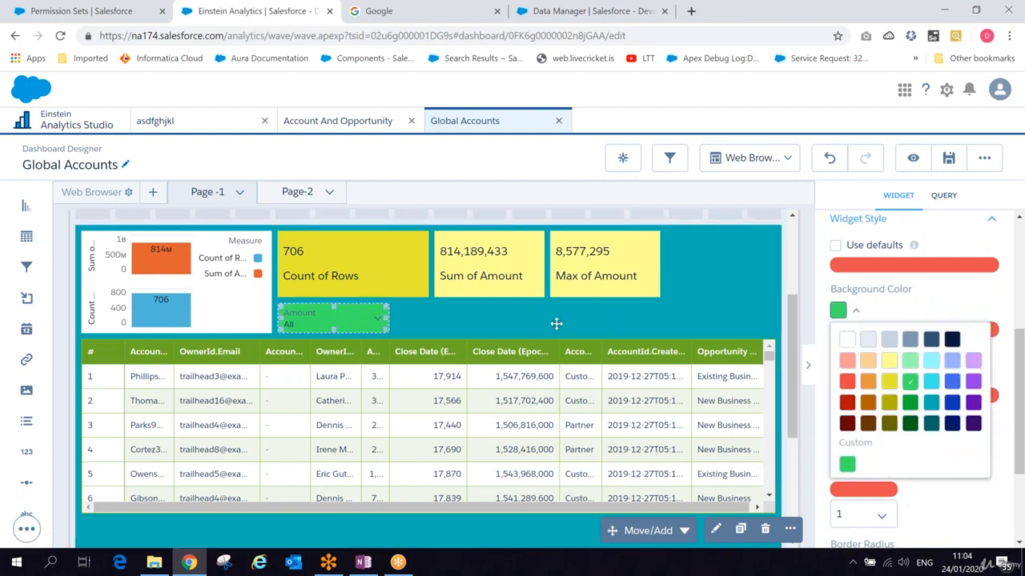
- Save the Global Accounts dashboard
click(557, 323)
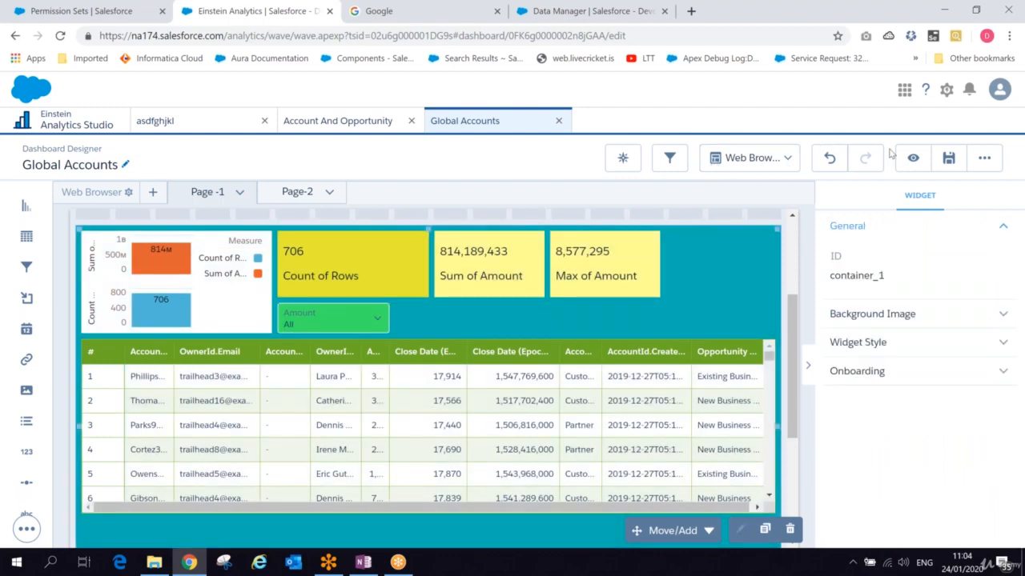
click(948, 159)
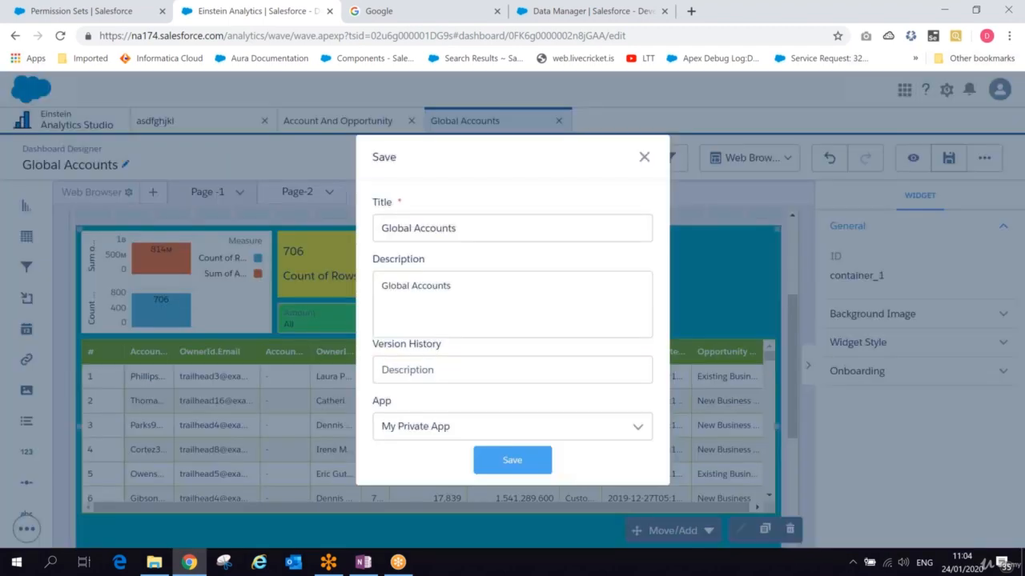
click(512, 460)
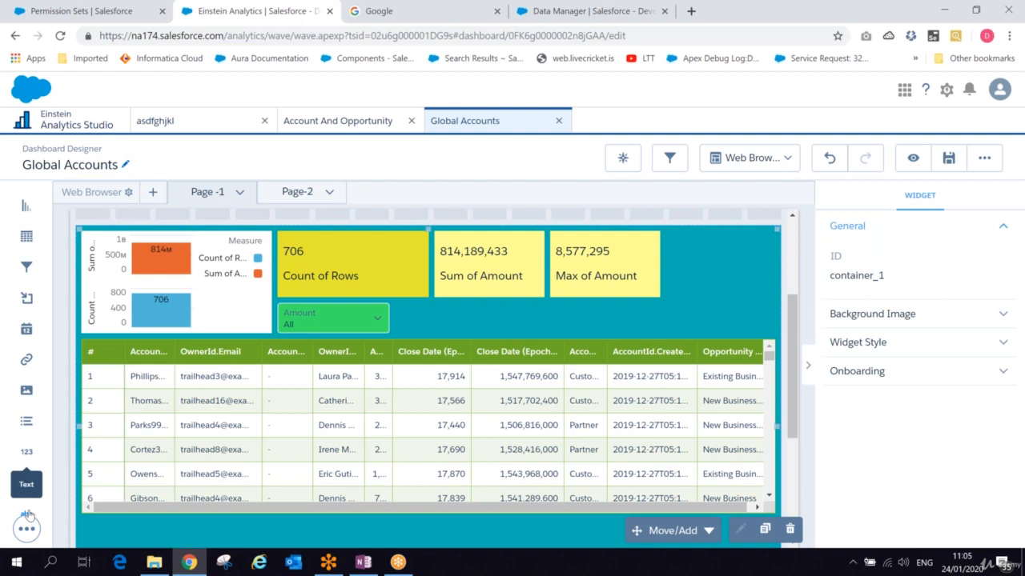
- Add a Text widget beside the Amount range filter
drag(28, 516, 489, 317)
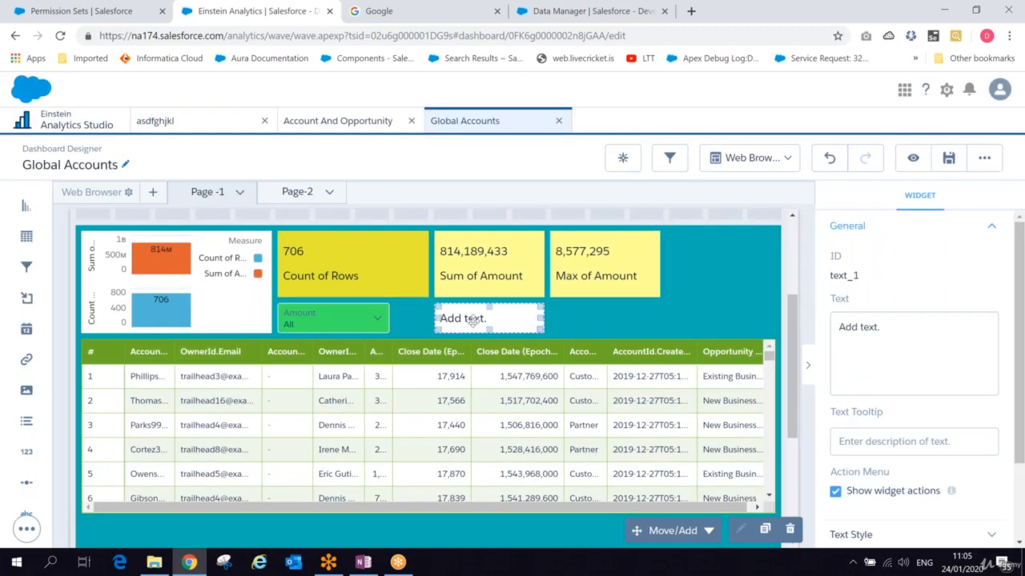
- Enter "Opportunity insight with total amounts" as the text widget's content, correcting the spelling of Opportunity
drag(880, 327, 807, 326)
text(Opportniity isi)
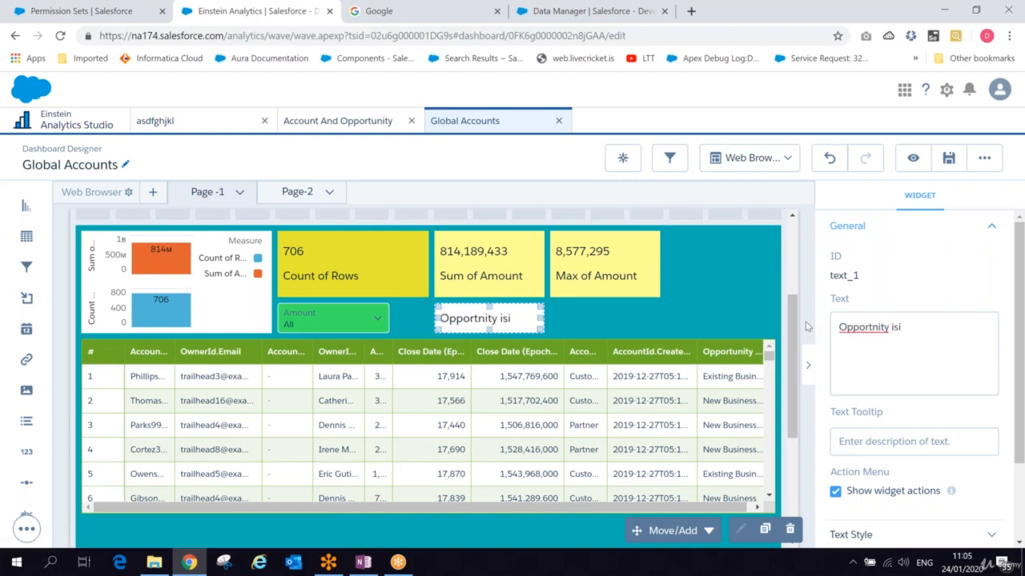
key(BackSpace)
key(BackSpace)
text(nsight wi)
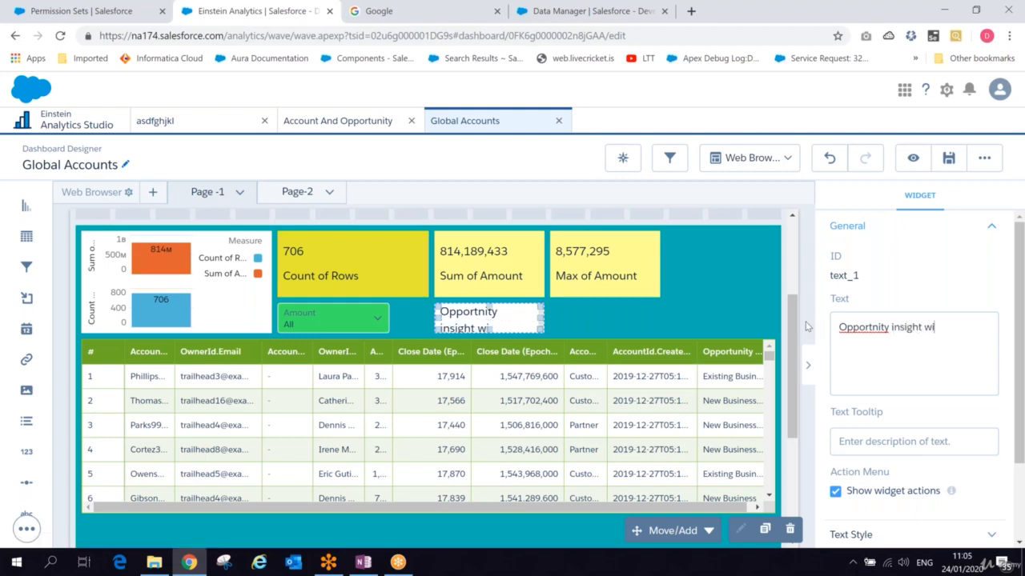
text(th total amunts)
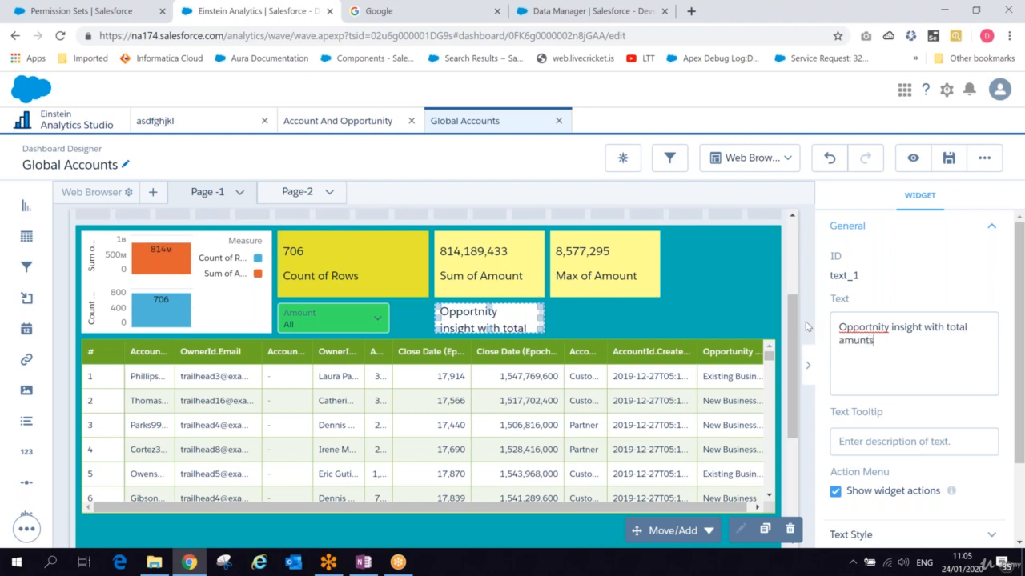
key(BackSpace)
key(BackSpace)
key(BackSpace)
key(BackSpace)
key(BackSpace)
key(BackSpace)
text(amounts)
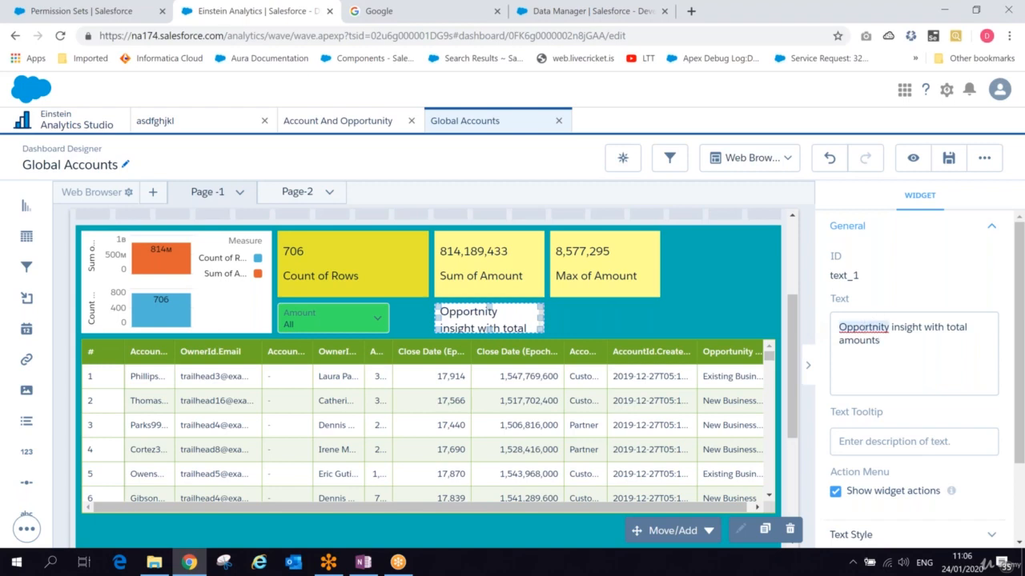
right_click(857, 327)
click(908, 313)
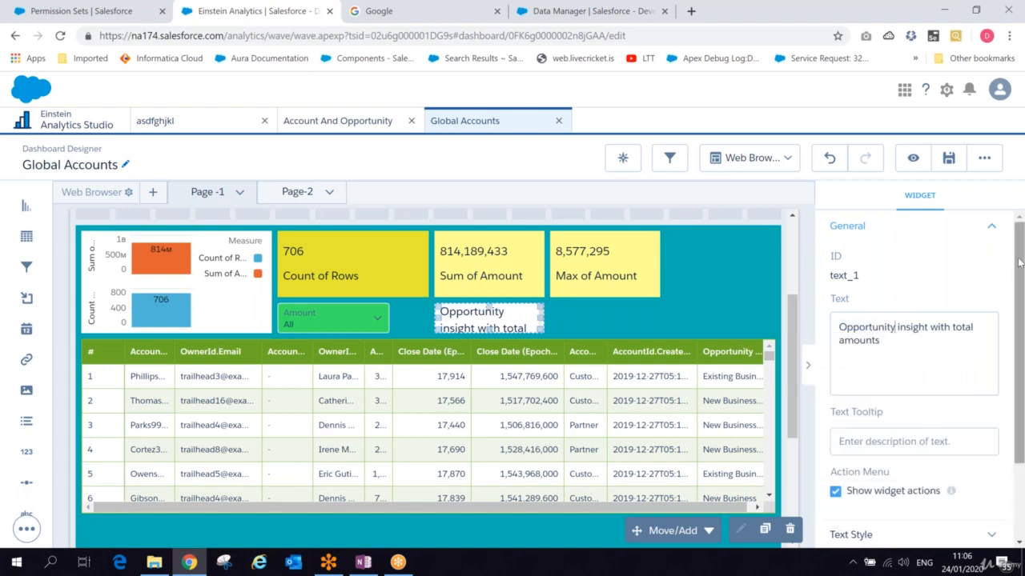
- Set the text widget's background colour to green
drag(1019, 262, 1020, 343)
click(933, 432)
scroll(961, 424, down, 3)
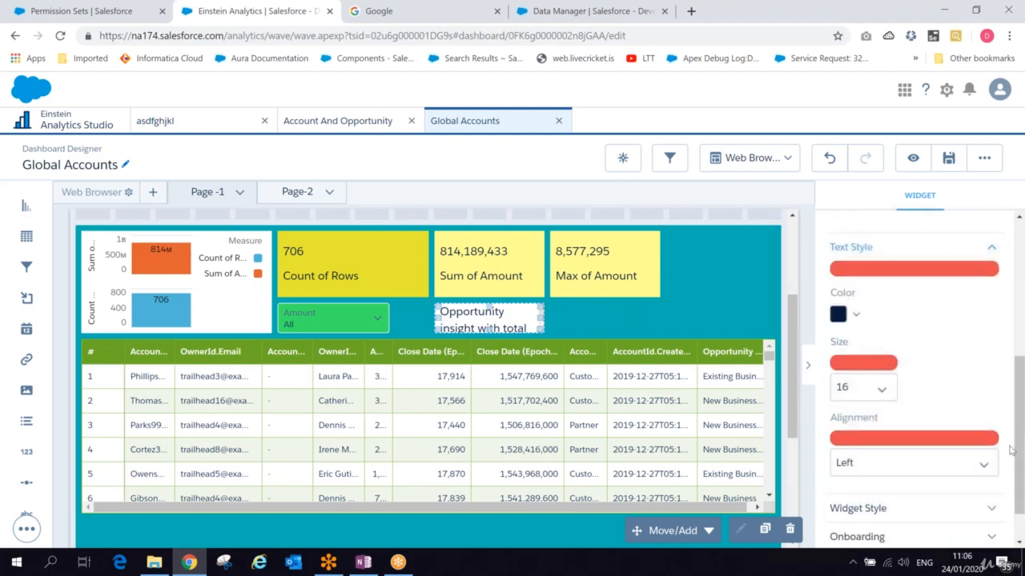
drag(1020, 426, 1018, 461)
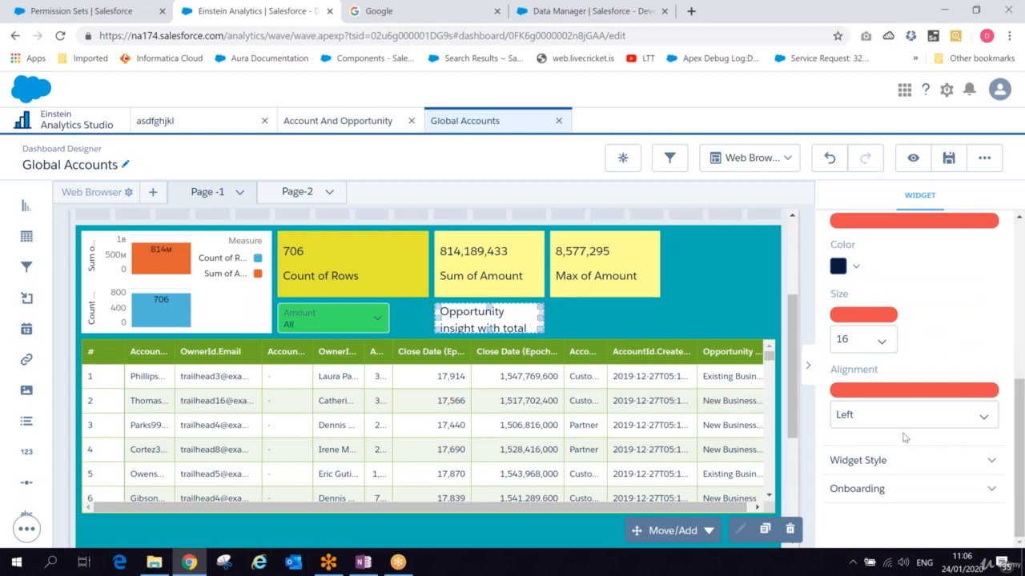
click(902, 455)
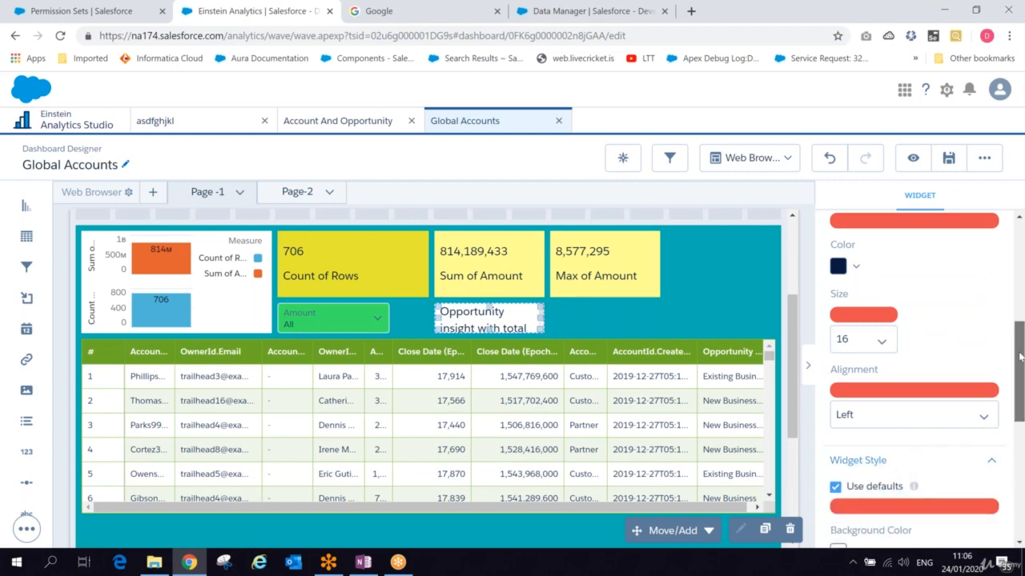
drag(1019, 372, 1011, 442)
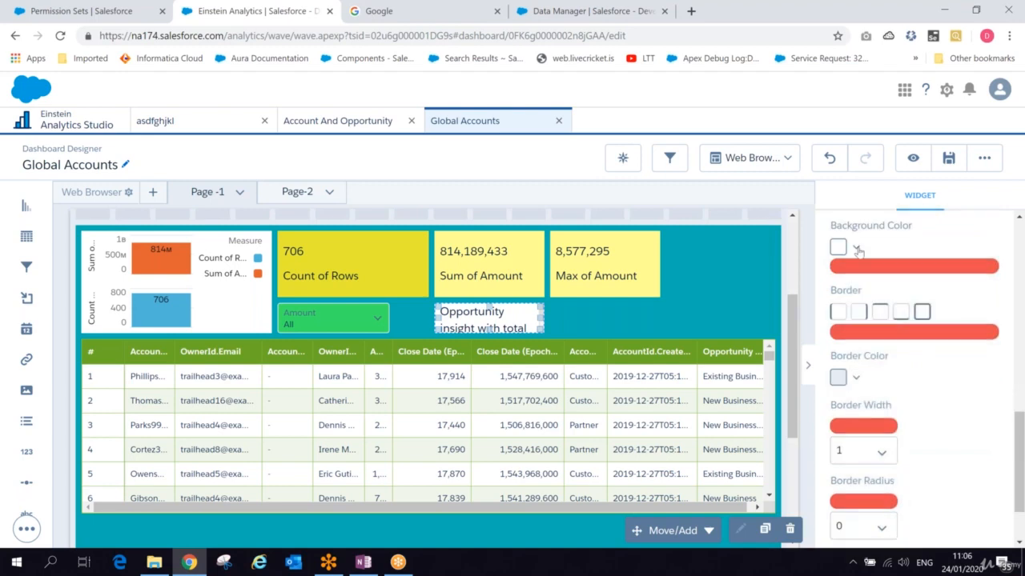
click(856, 249)
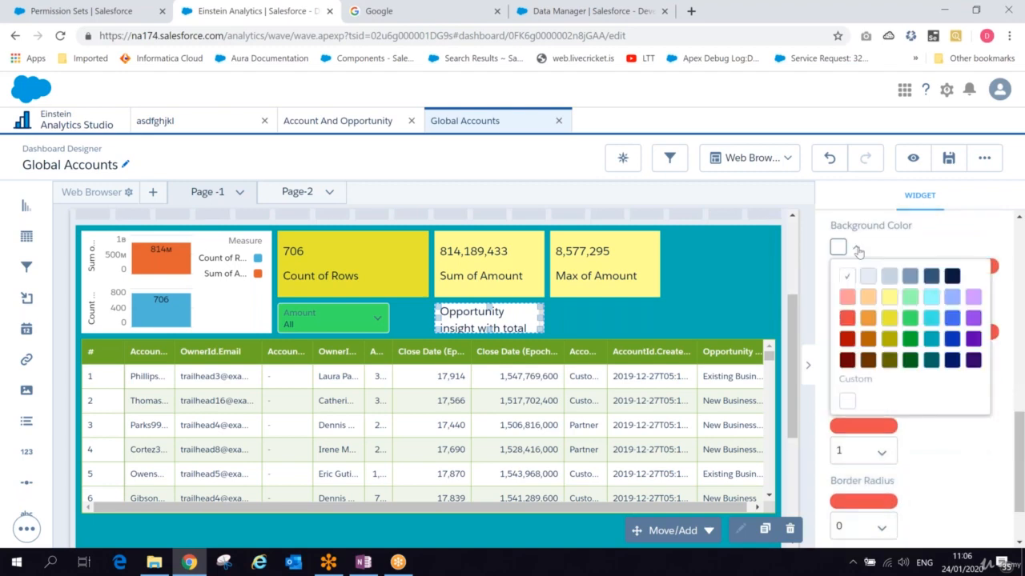
click(913, 320)
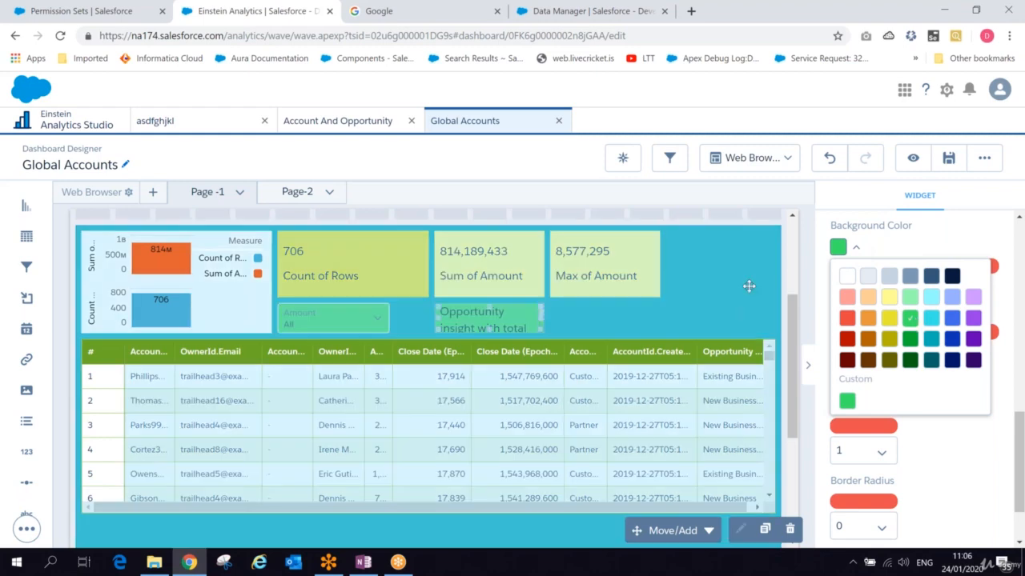
- Preview the dashboard, return to the designer and save it
click(906, 162)
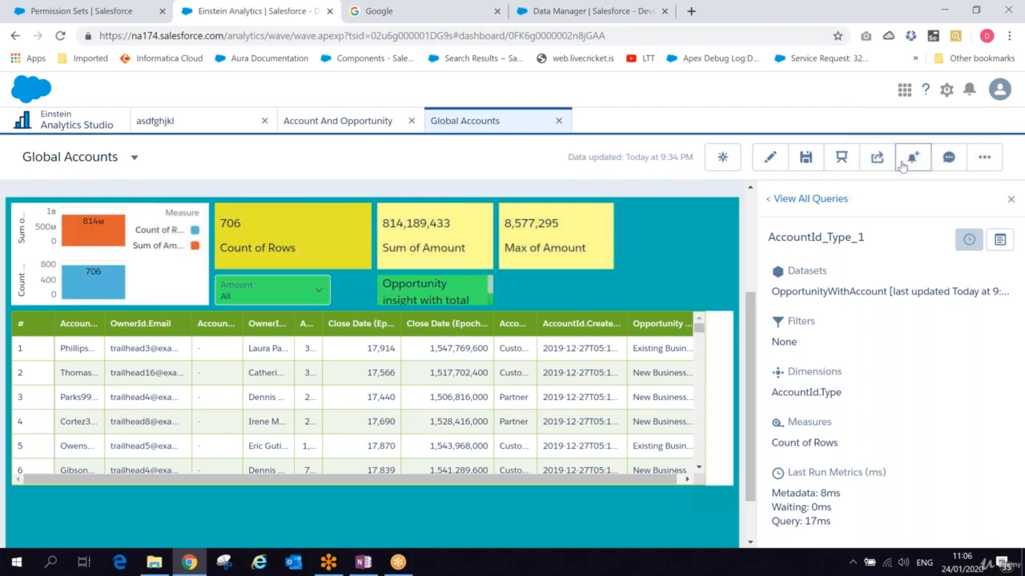
click(770, 157)
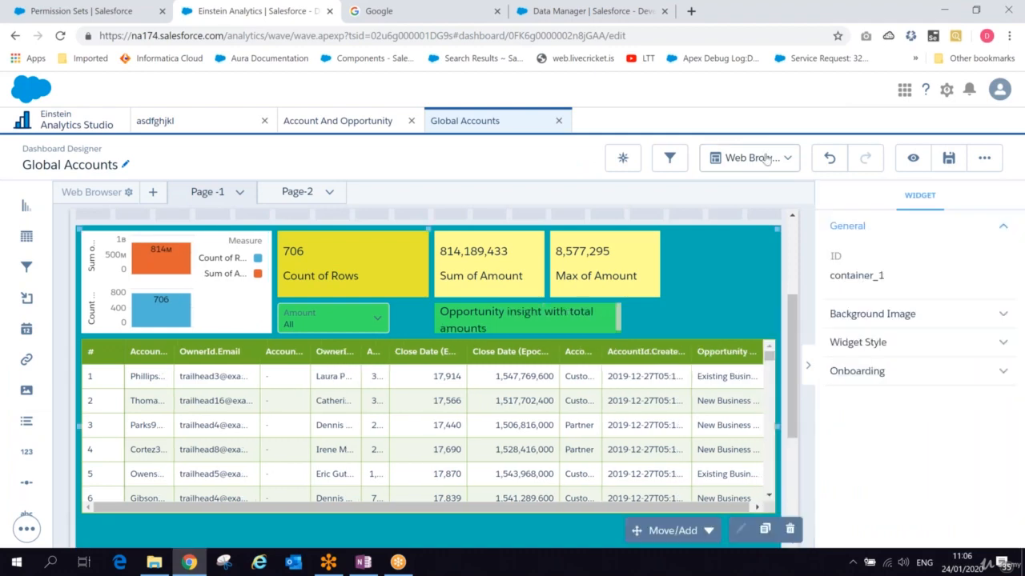
key(ctrl+s)
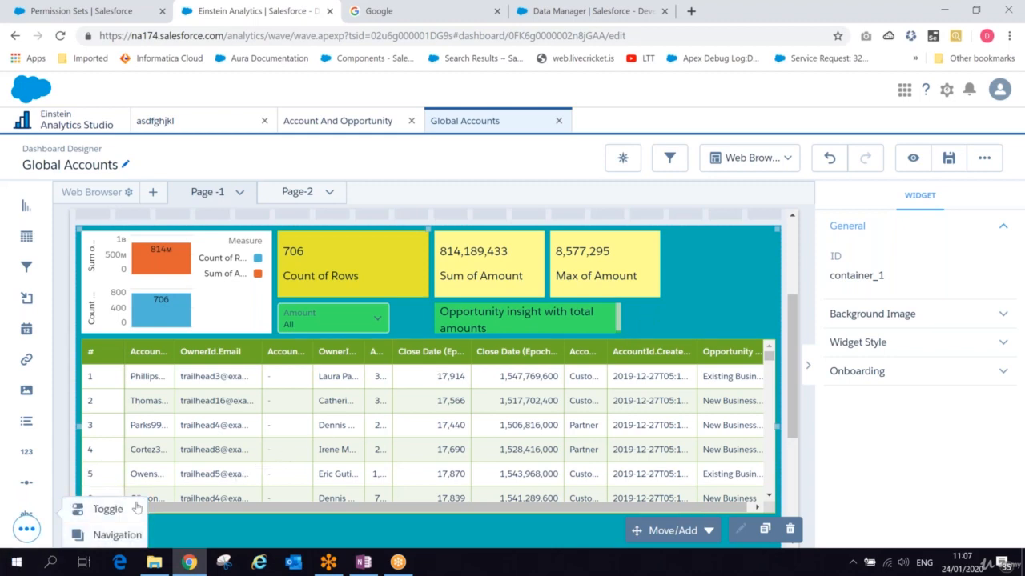
- Add a Toggle widget to the canvas below the table
drag(135, 508, 121, 513)
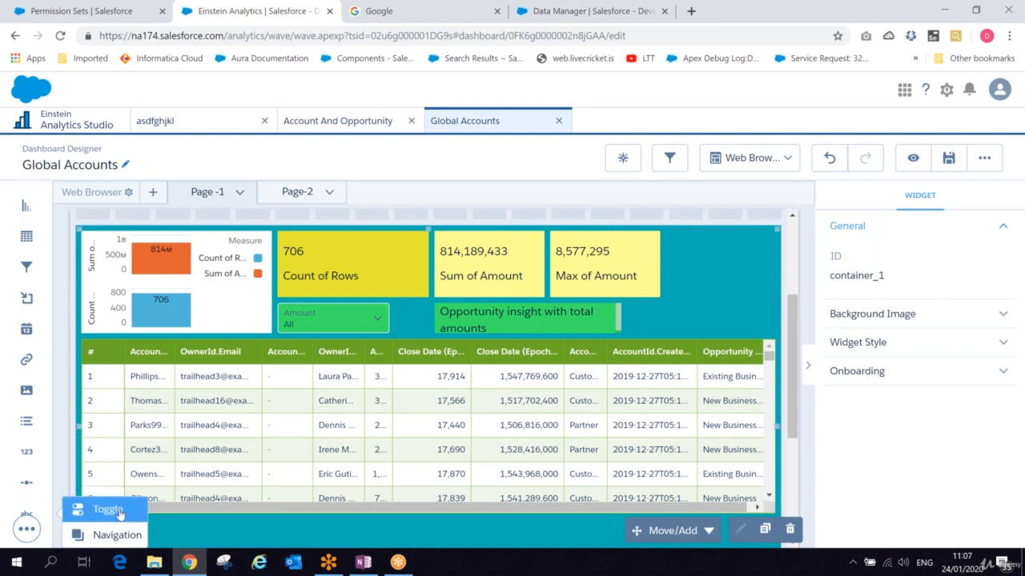
click(24, 535)
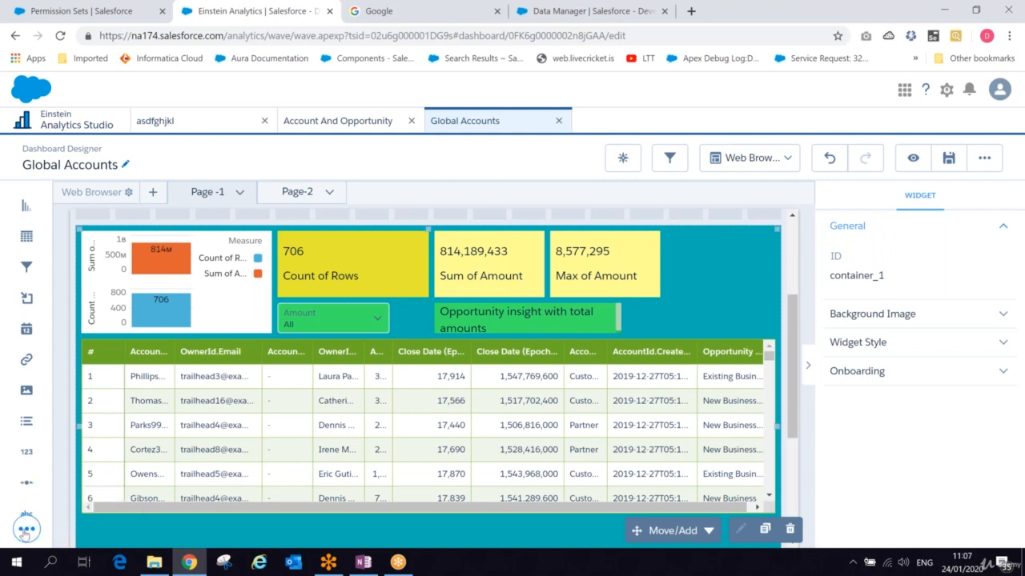
click(25, 534)
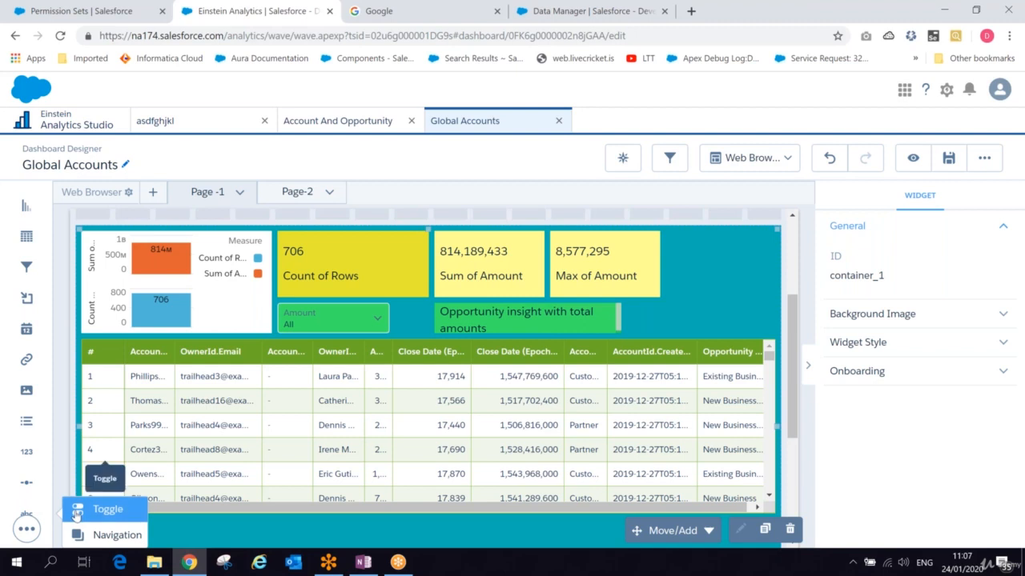
drag(76, 515, 100, 534)
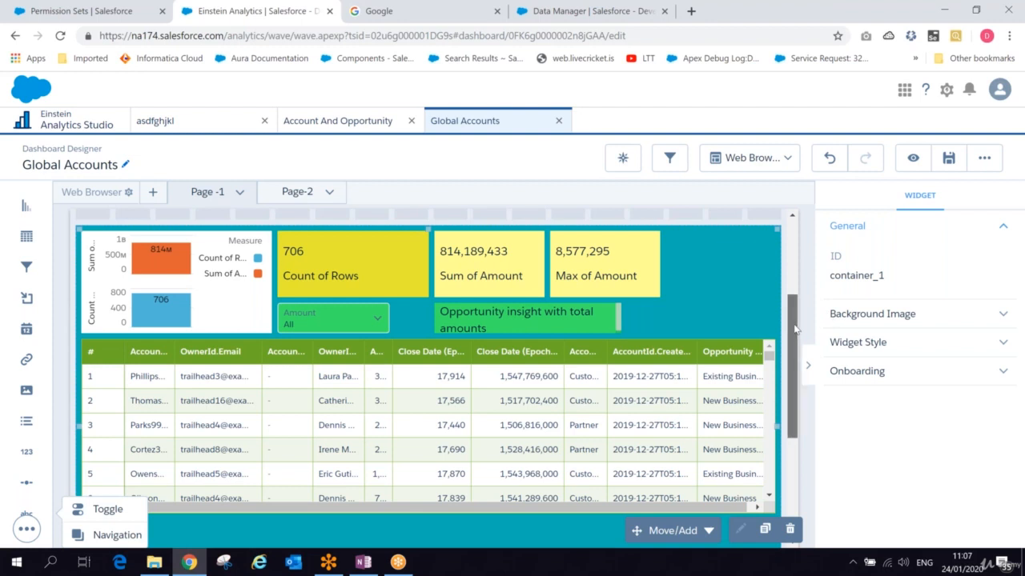
drag(795, 328, 795, 331)
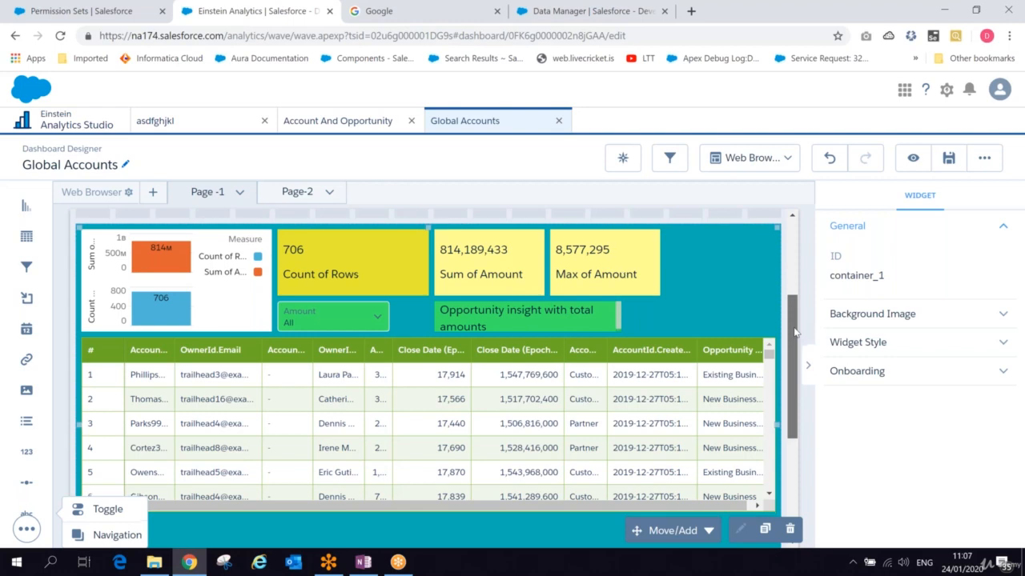
drag(108, 509, 171, 412)
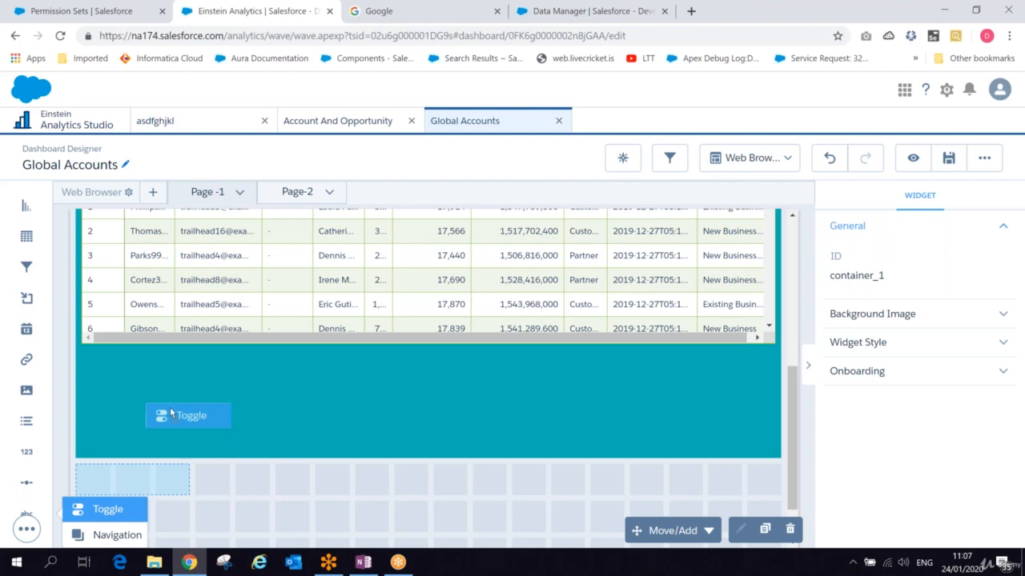
drag(171, 412, 170, 408)
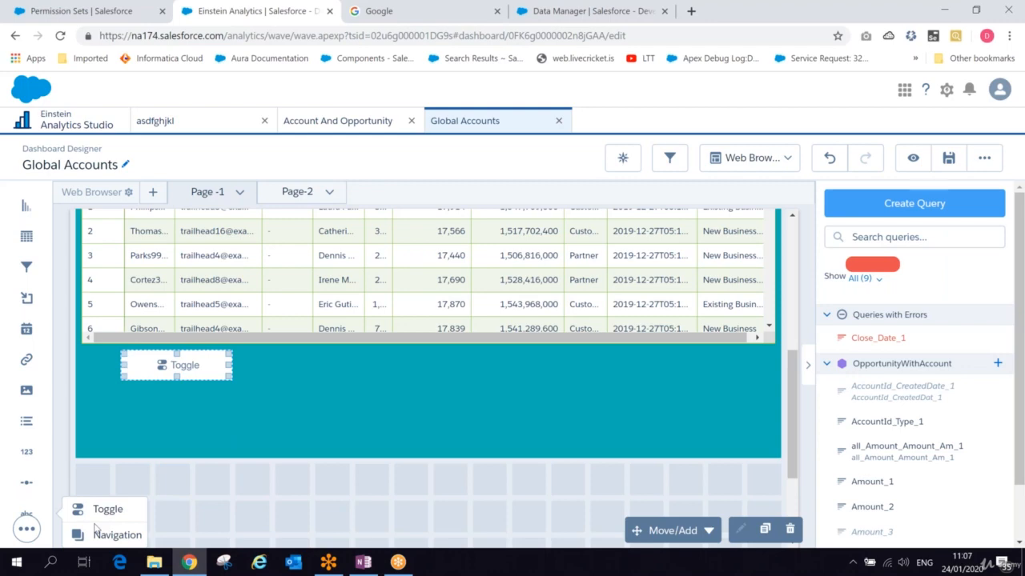
- Create the toggle's query on the Opportunity Type field
scroll(480, 337, down, 3)
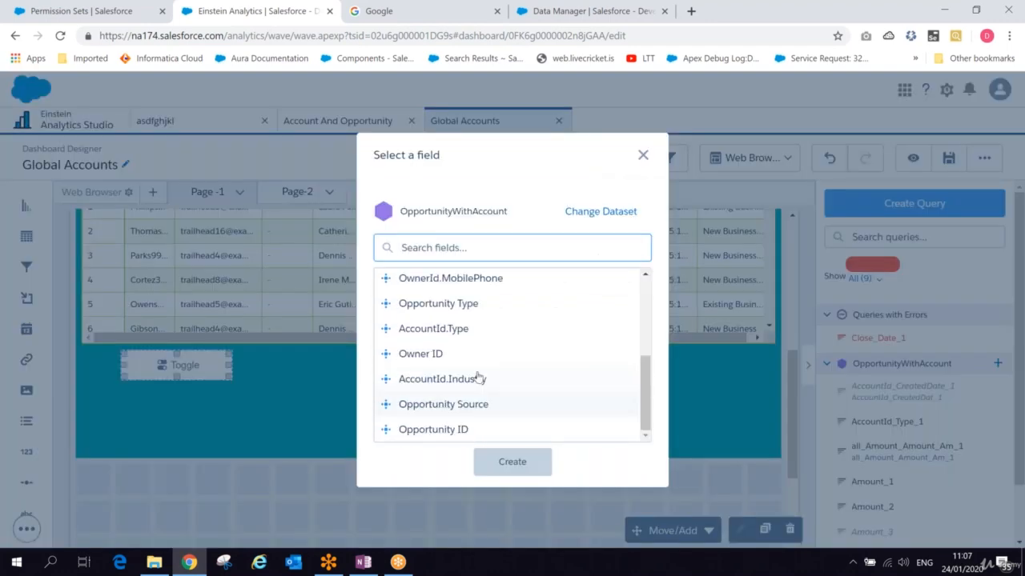
click(449, 306)
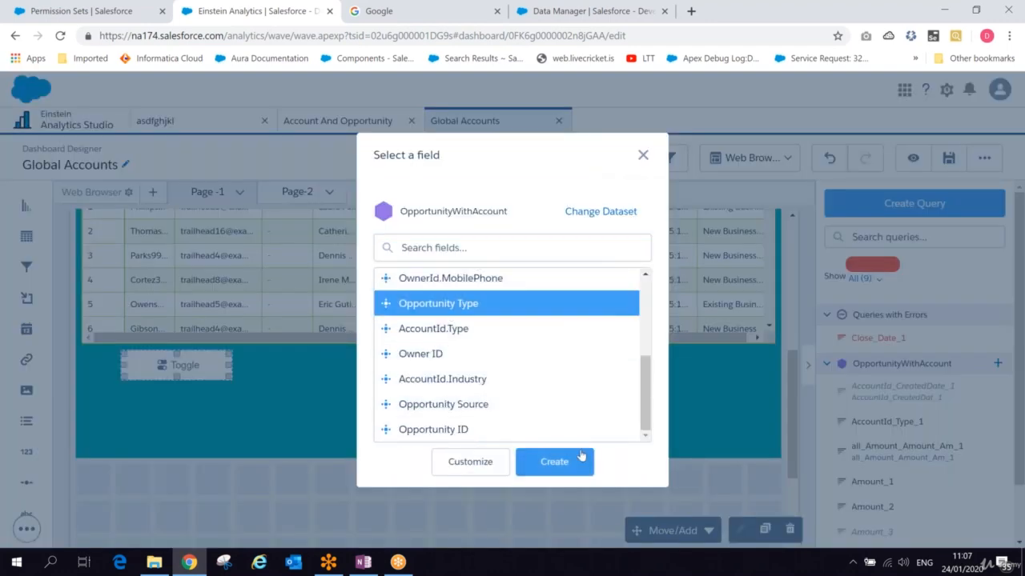
click(545, 464)
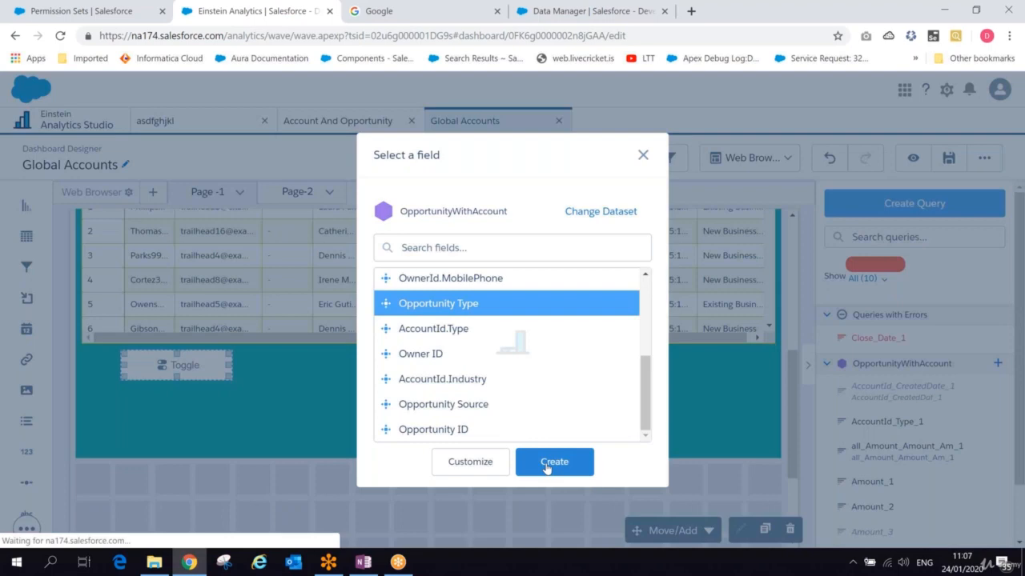
- Set the toggle widget's background colour to yellow
scroll(1007, 443, down, 3)
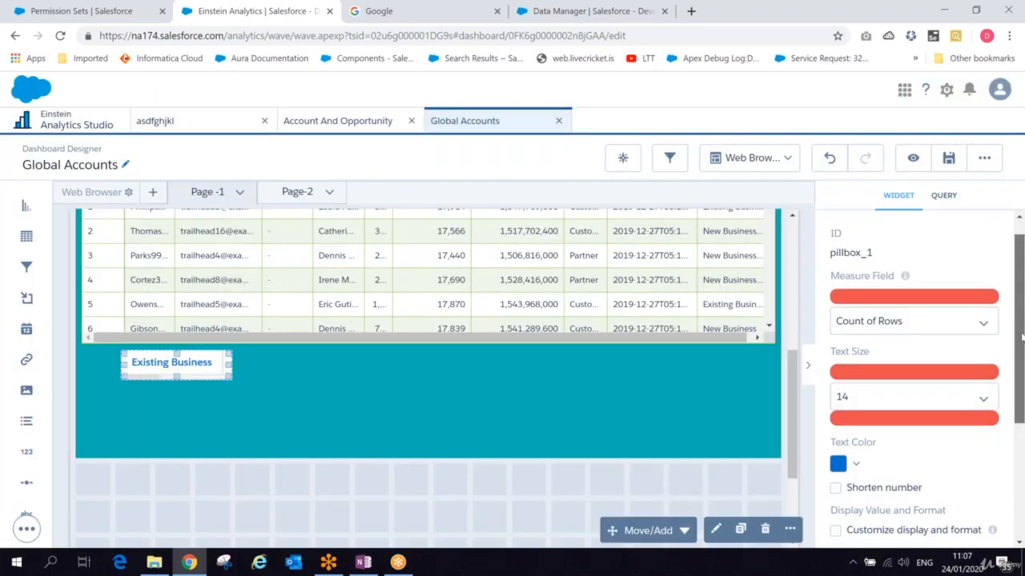
click(990, 462)
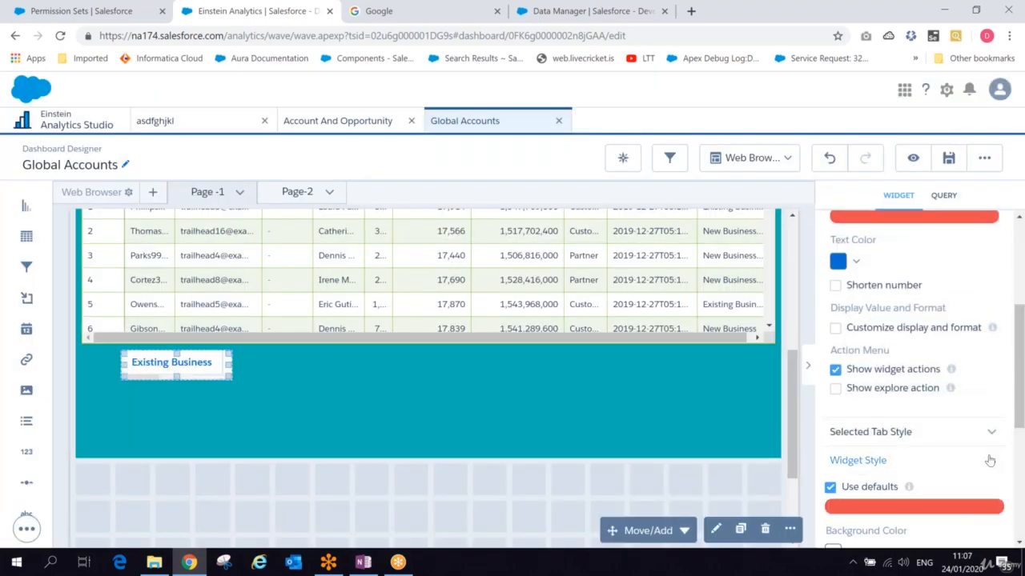
drag(1016, 404, 1019, 453)
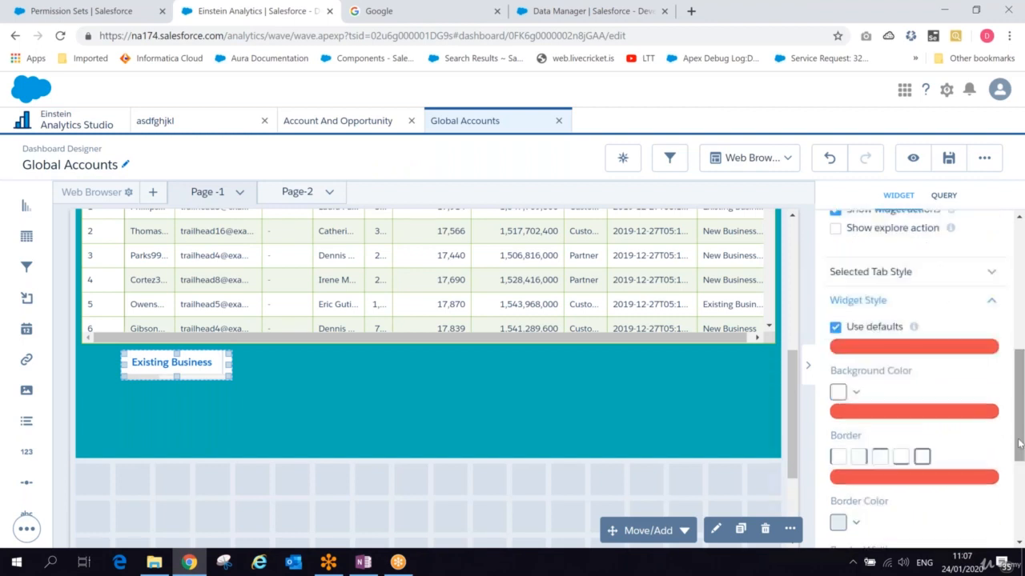
click(855, 393)
click(889, 442)
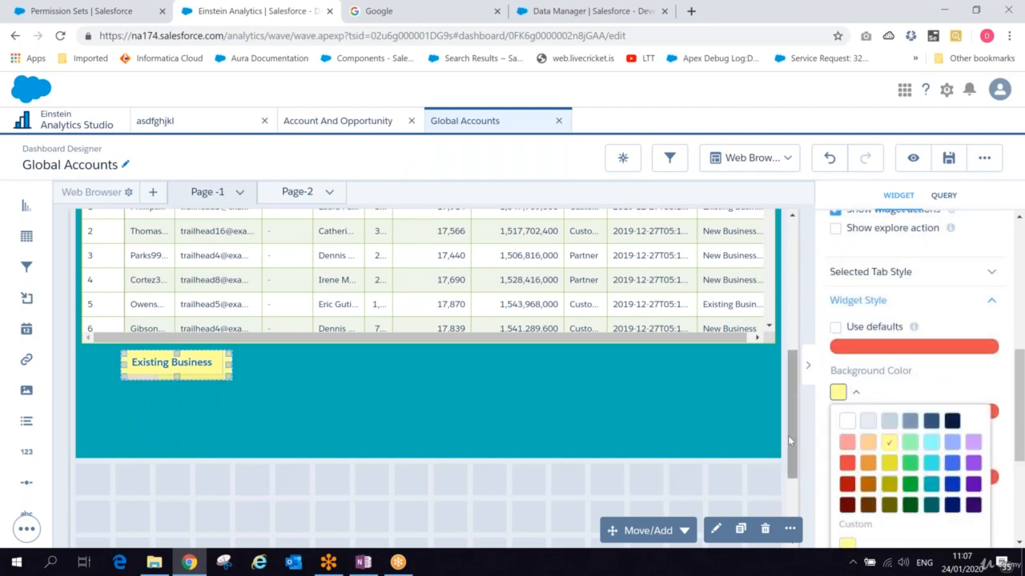
click(736, 423)
- Widen the toggle widget beneath the table so all its Opportunity Type options are fully visible
drag(232, 364, 274, 366)
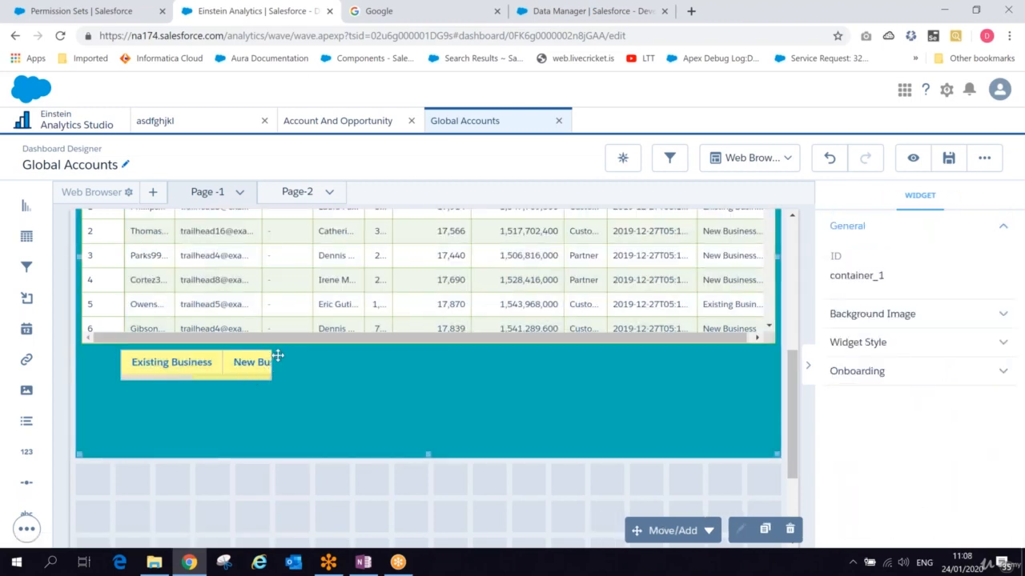
drag(791, 421, 790, 413)
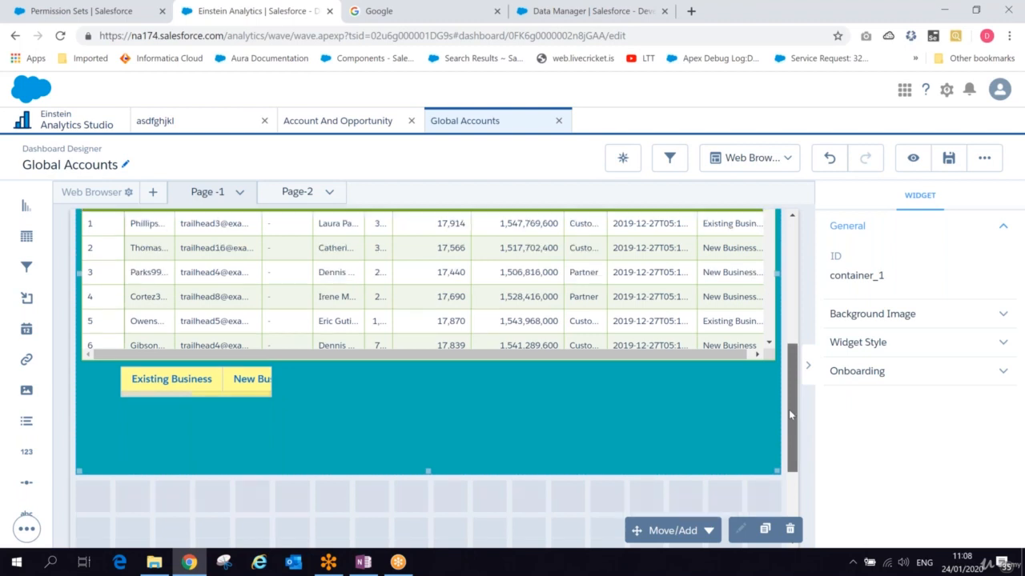
drag(789, 414, 791, 378)
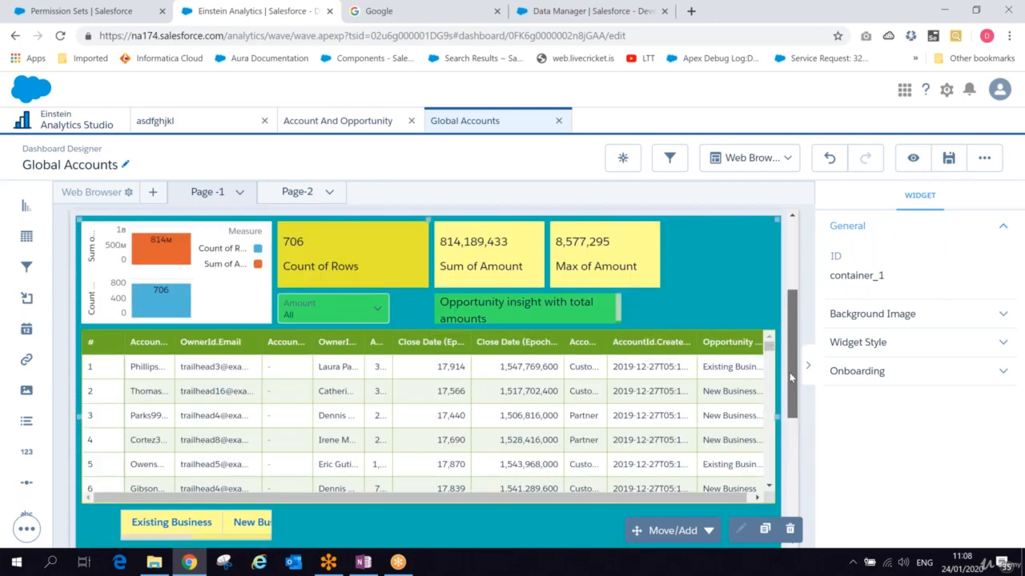
click(192, 521)
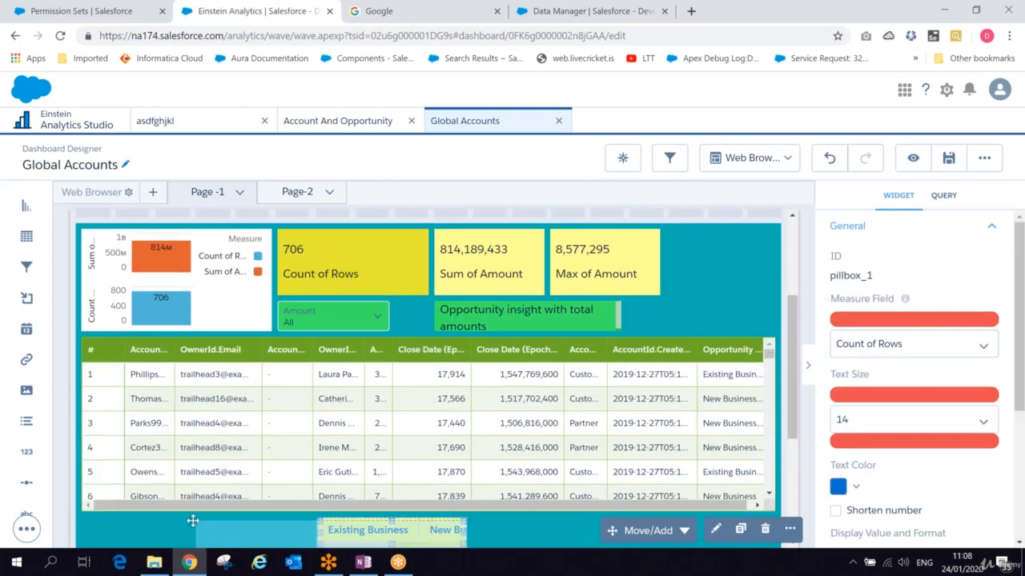
drag(463, 532, 602, 528)
click(443, 534)
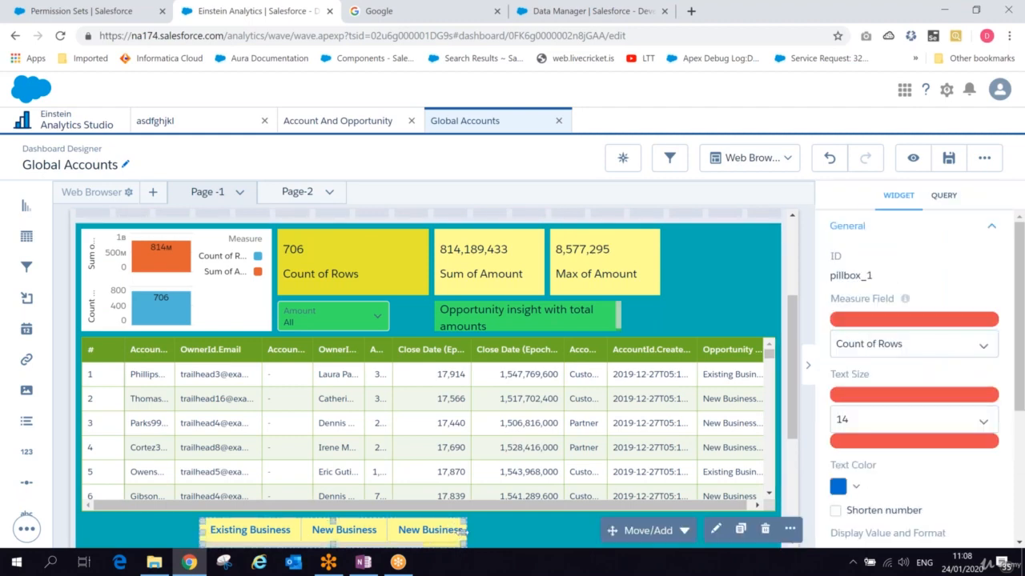
drag(459, 532, 561, 530)
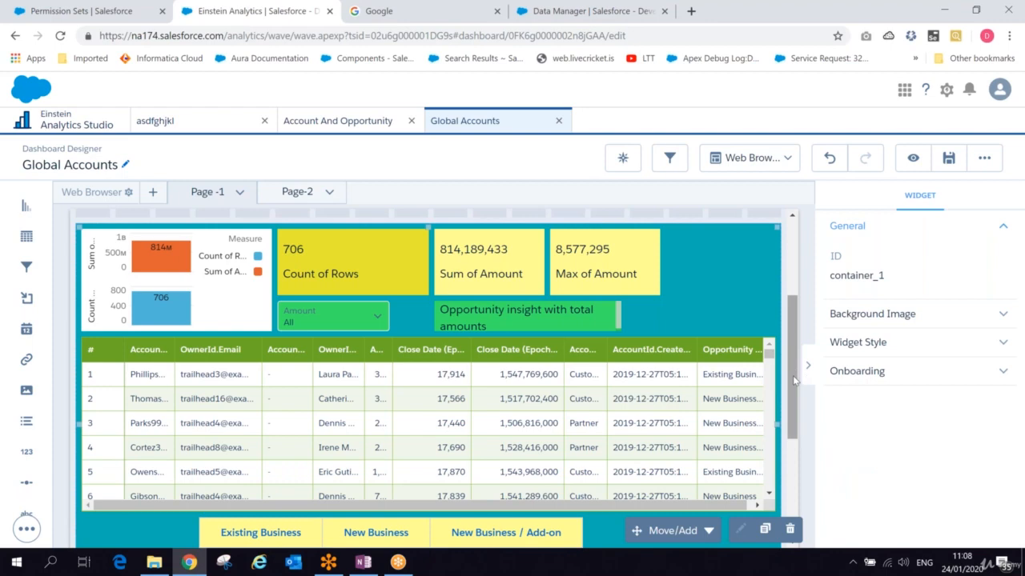
drag(793, 377, 793, 447)
click(574, 370)
drag(574, 370, 735, 370)
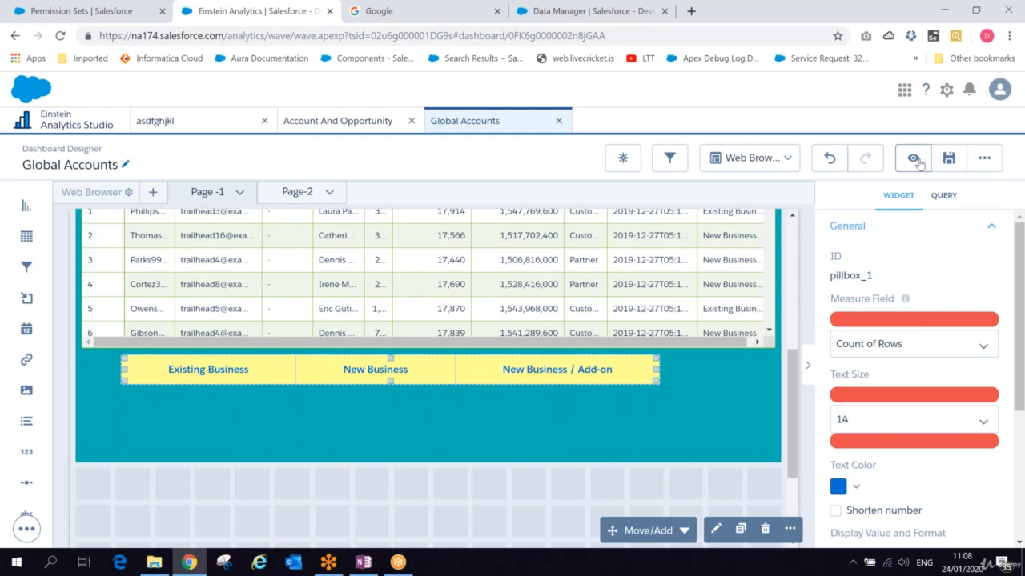
- Preview the dashboard and test the toggle by selecting New Business, then return to editing
click(913, 158)
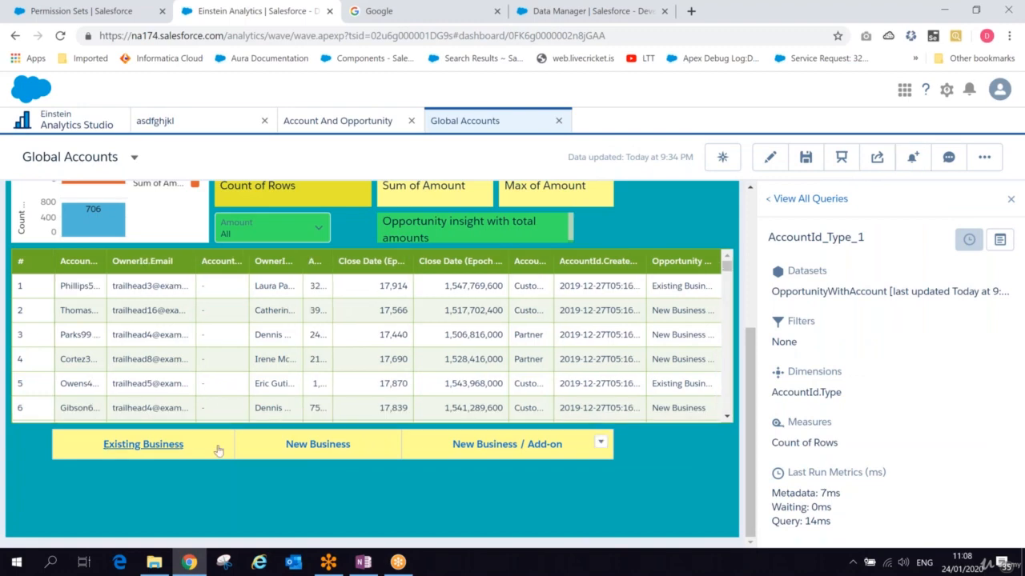
click(309, 450)
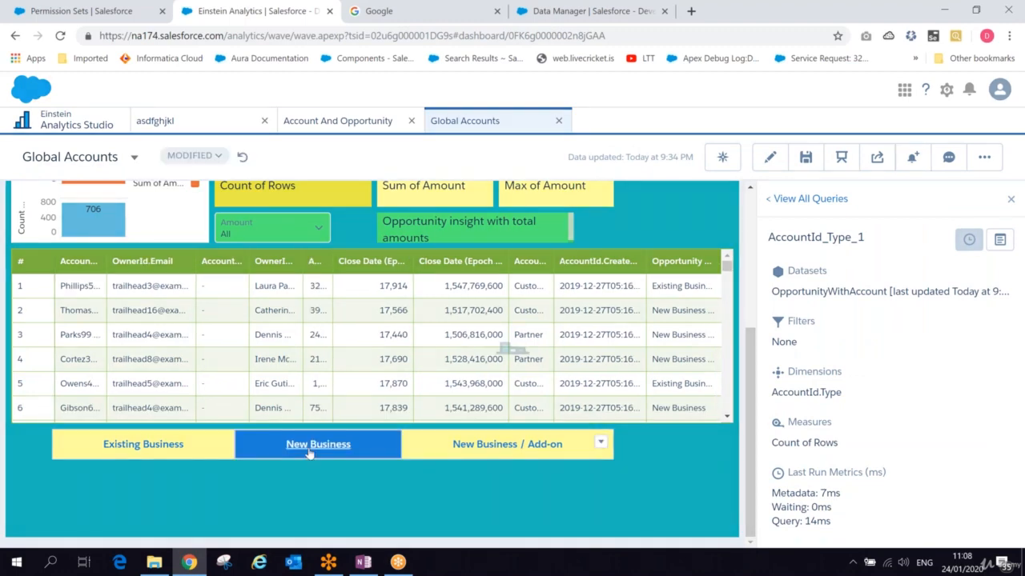
scroll(755, 411, up, 2)
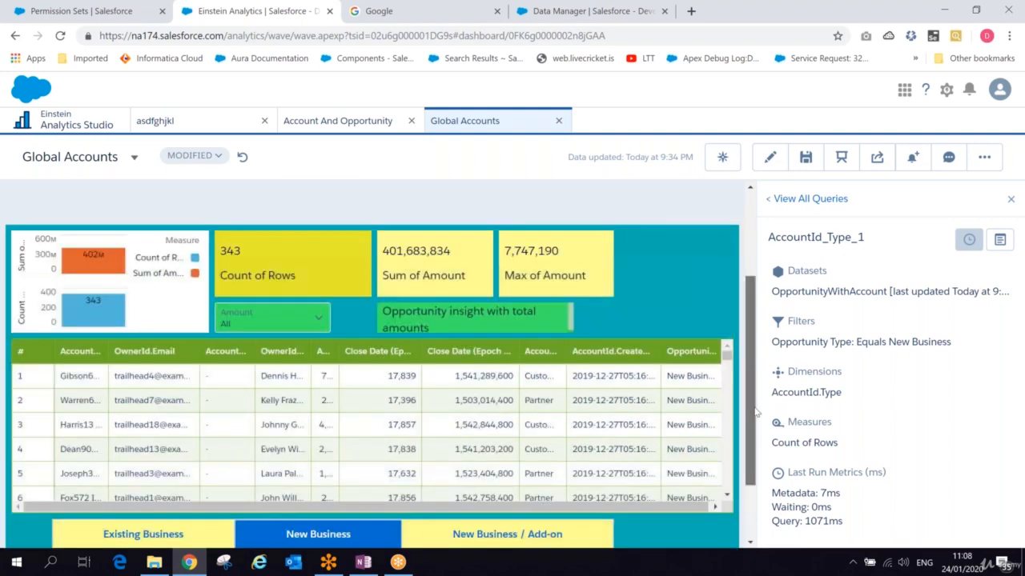
click(155, 534)
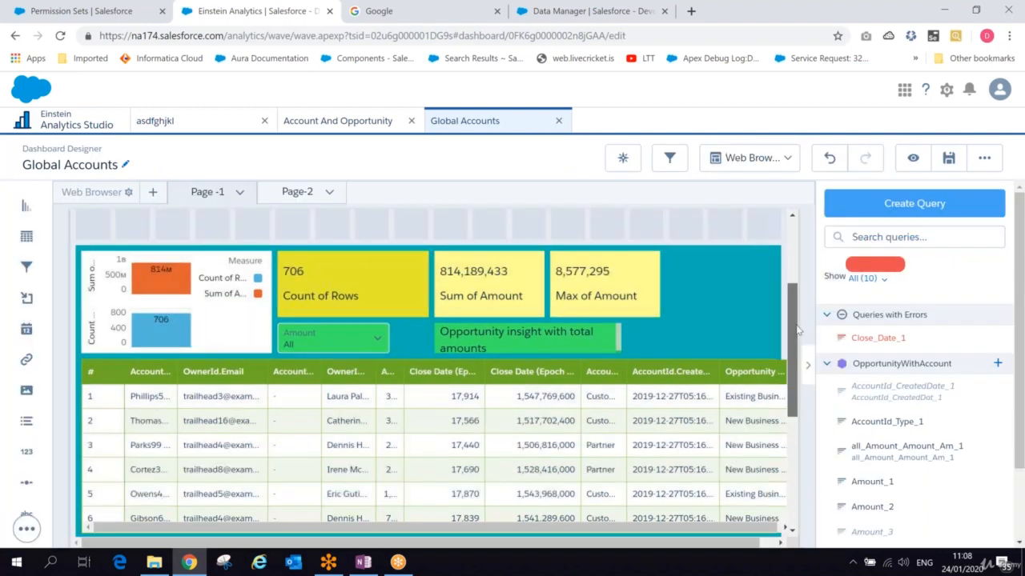
- Move the toggle widget from below the table to just above it
drag(798, 330, 798, 364)
drag(358, 328, 359, 414)
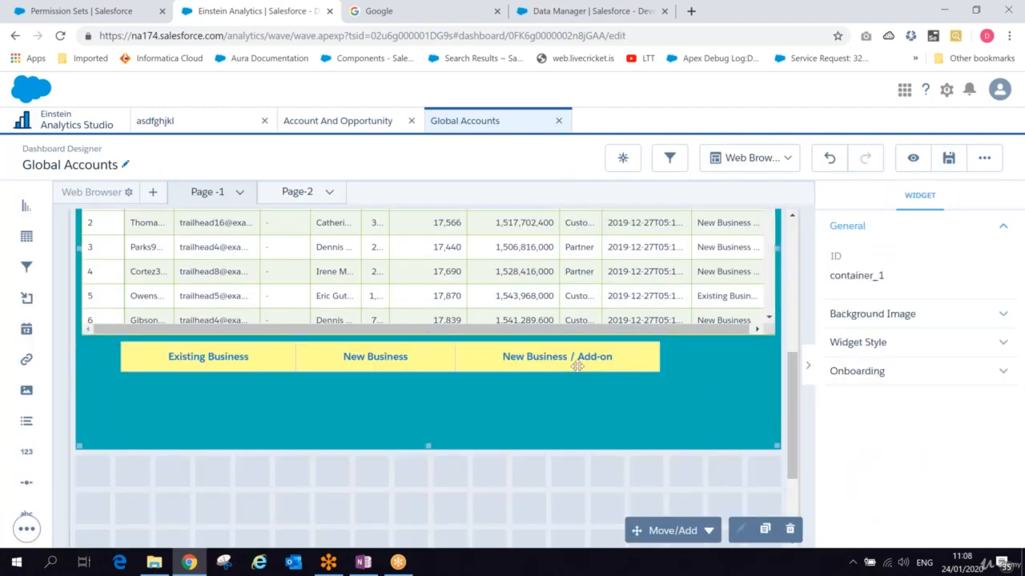
drag(567, 332, 525, 520)
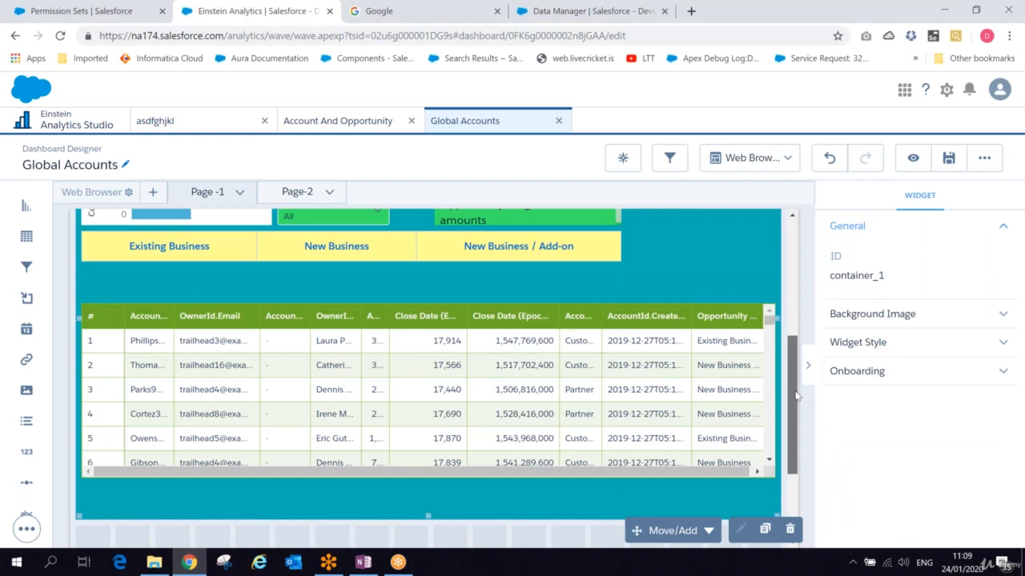
- Move the table up directly beneath the toggle and realign the toggle above it
drag(795, 396, 798, 377)
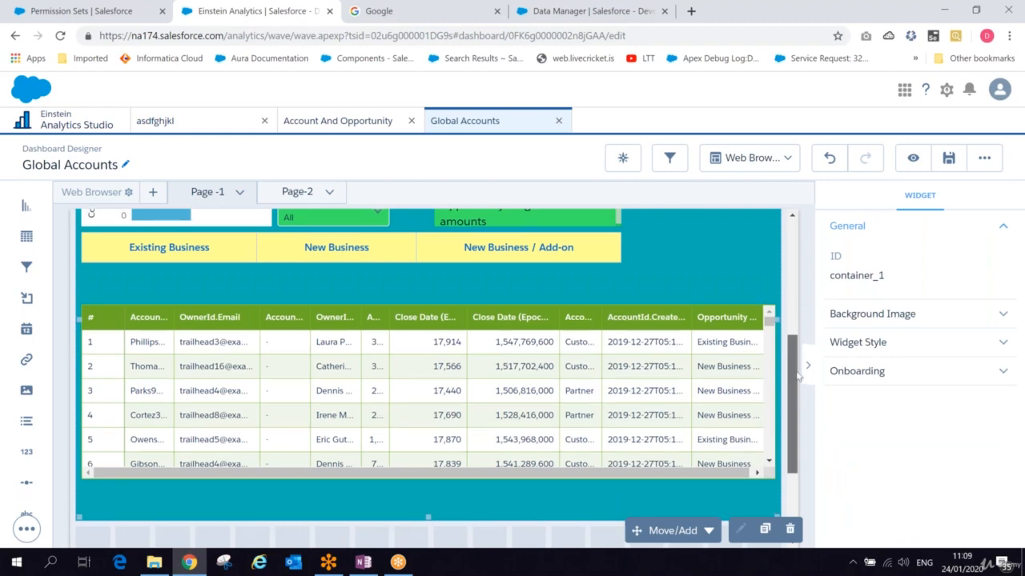
scroll(317, 399, up, 2)
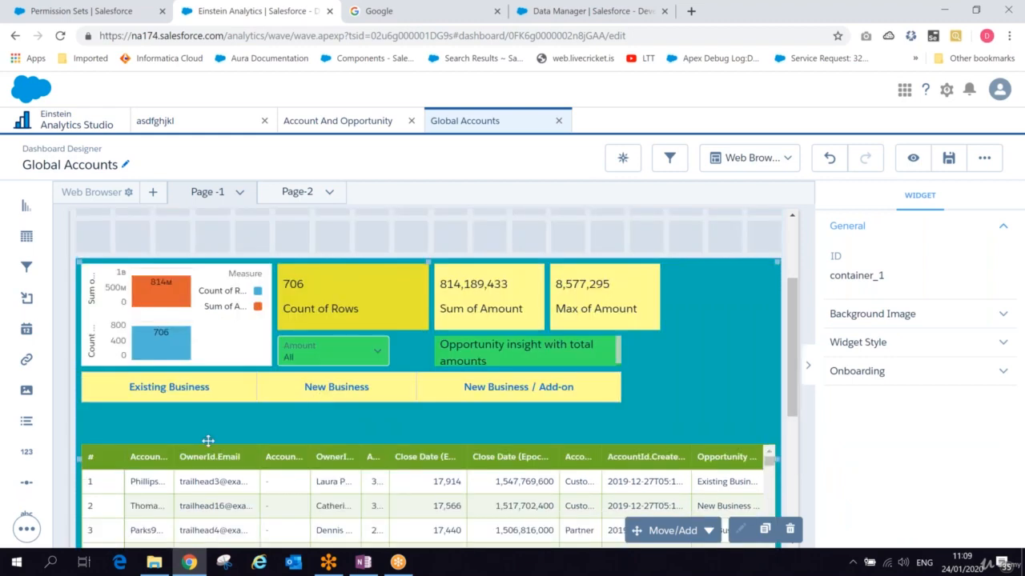
click(201, 500)
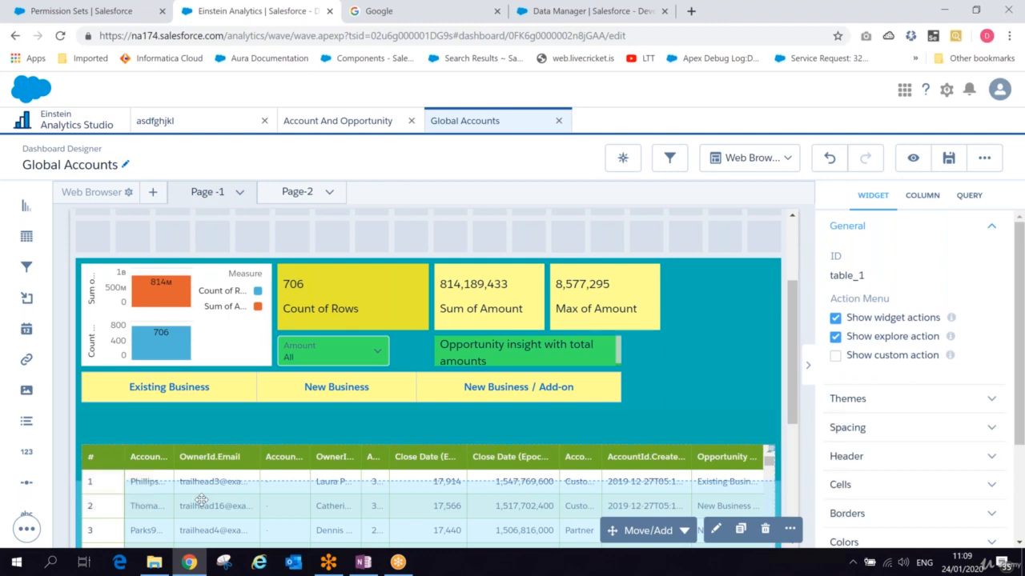
drag(201, 500, 700, 319)
scroll(792, 344, up, 2)
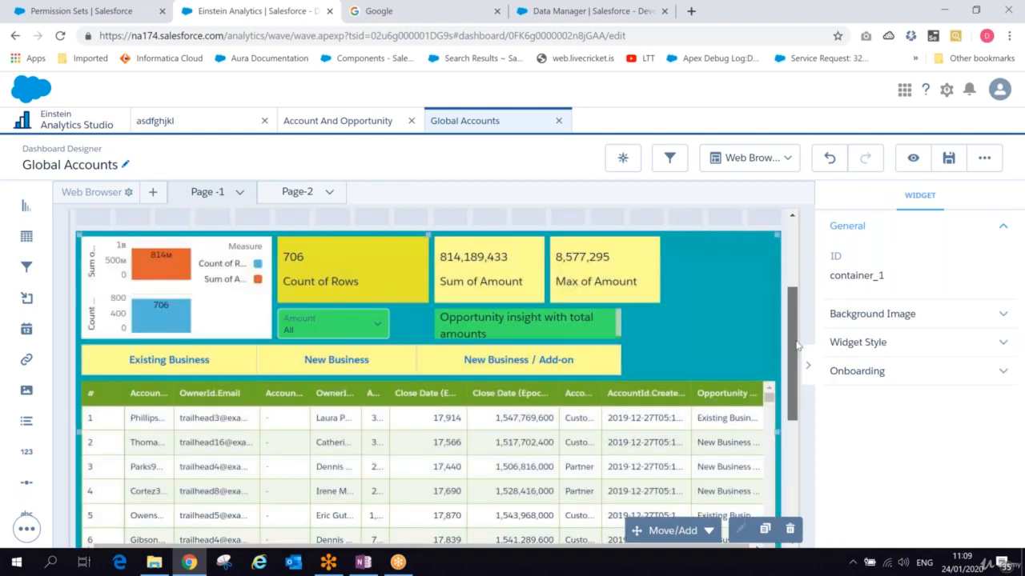
click(403, 365)
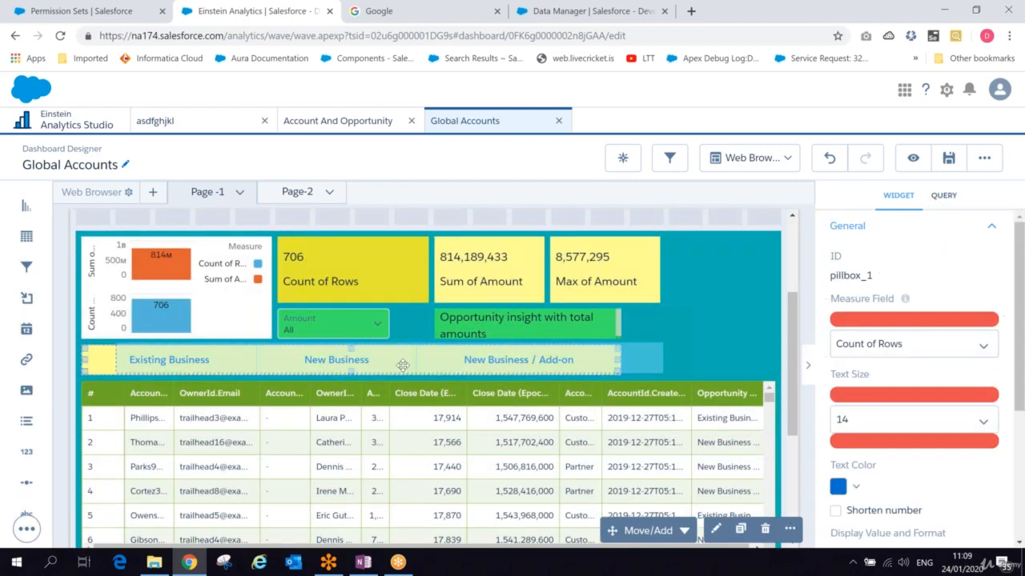
drag(402, 366, 405, 366)
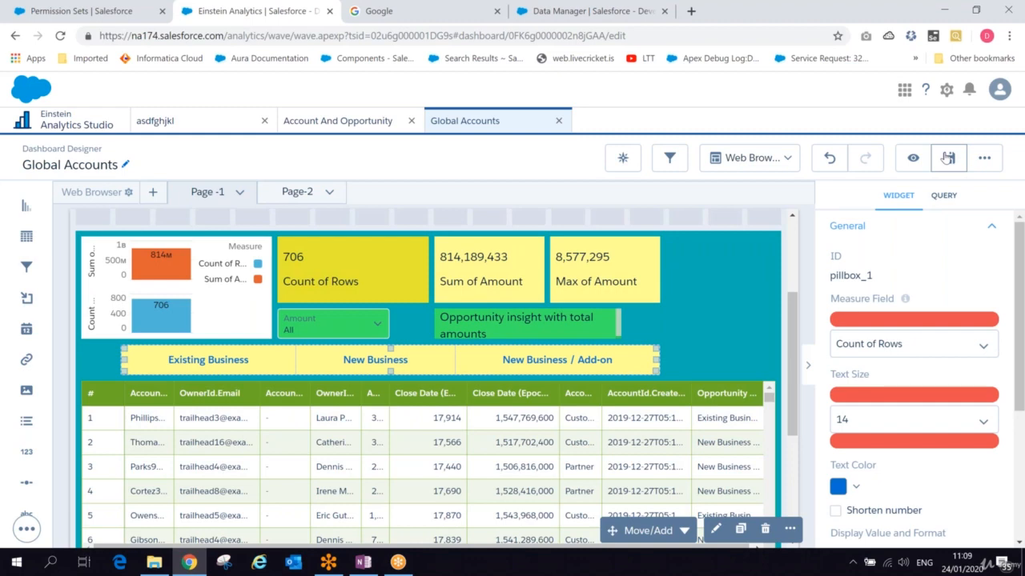
- Save the Global Accounts dashboard
click(947, 158)
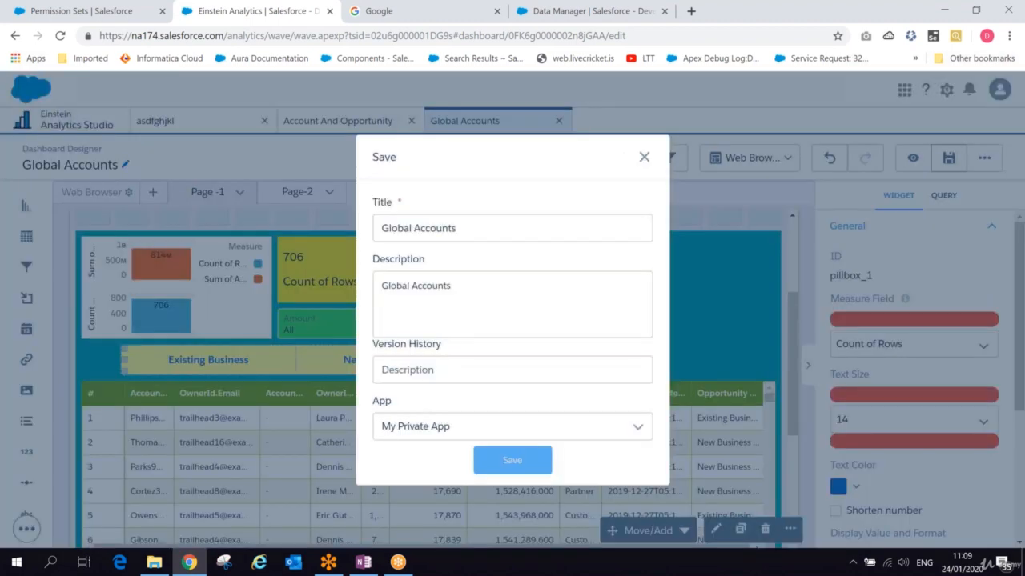
click(512, 460)
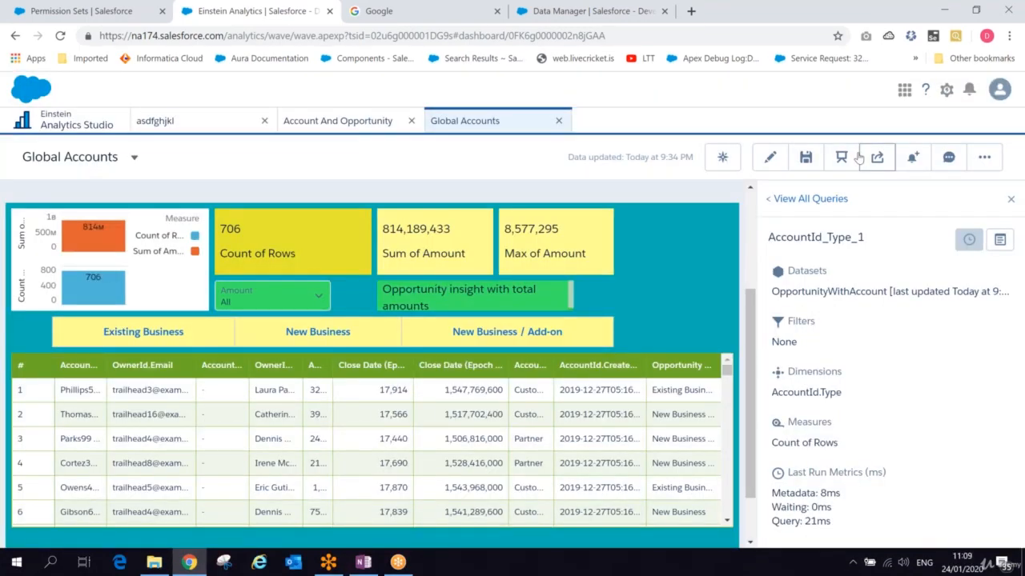
- Test the toggle in presentation mode by selecting each Opportunity Type option in turn
click(842, 156)
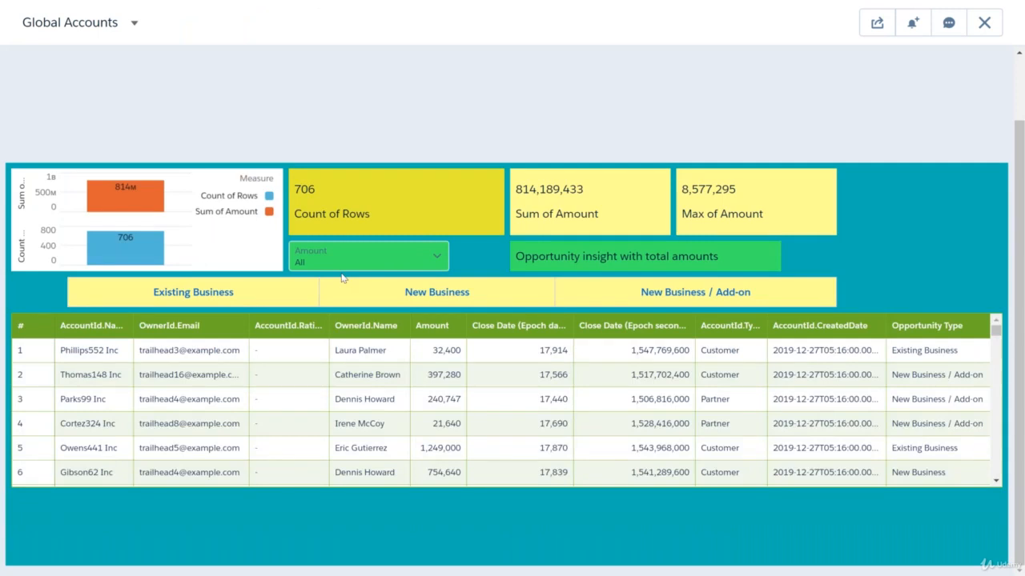
click(343, 280)
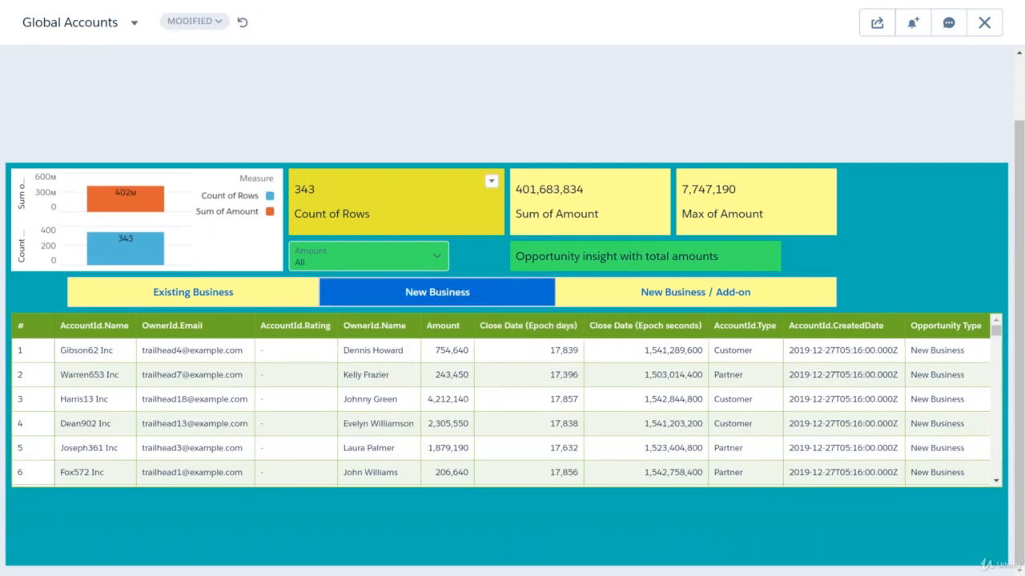
click(208, 292)
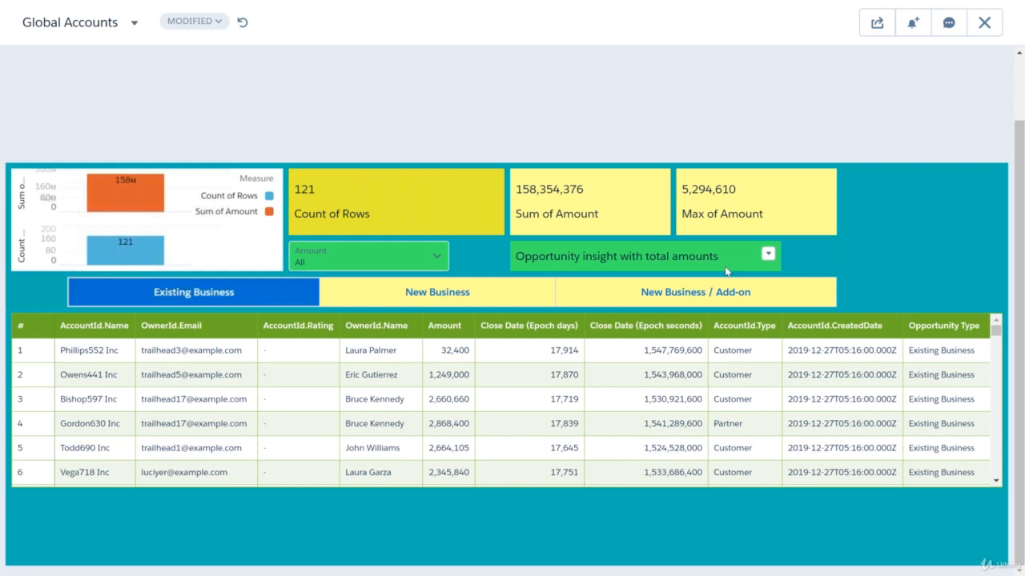
click(725, 292)
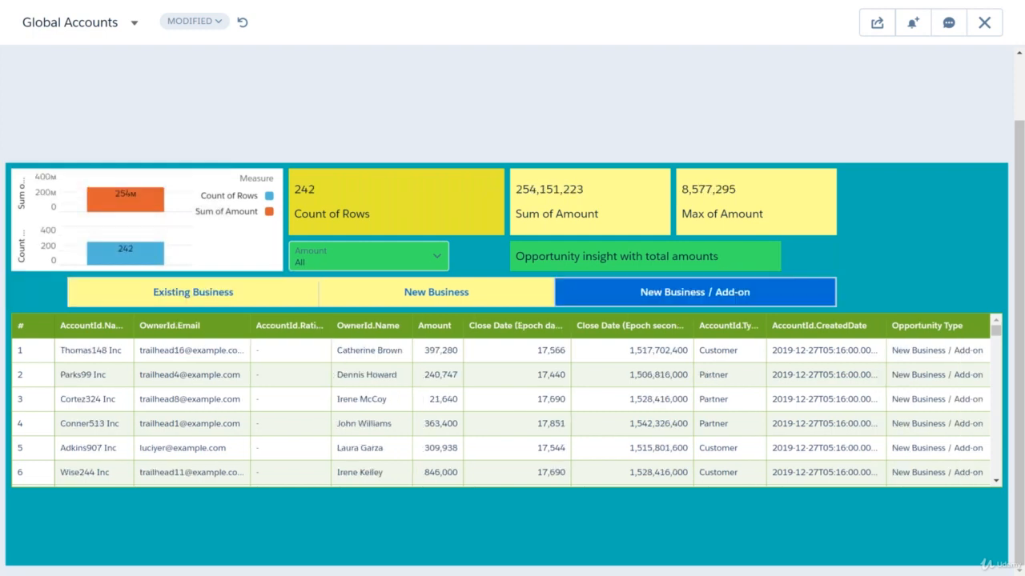
key(Escape)
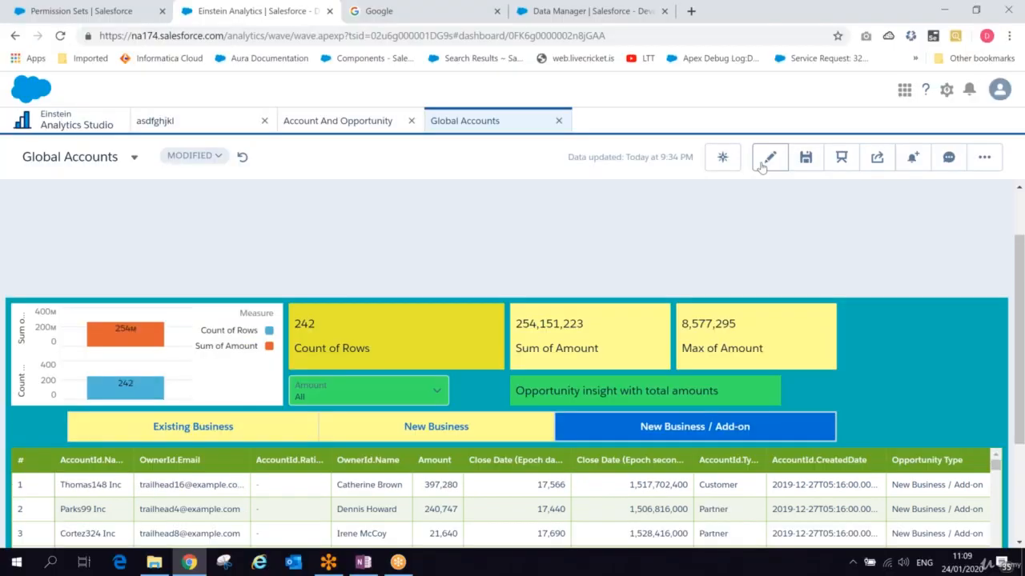
- Reopen the dashboard for editing and add a Navigation widget beneath the table on Page -1
click(767, 158)
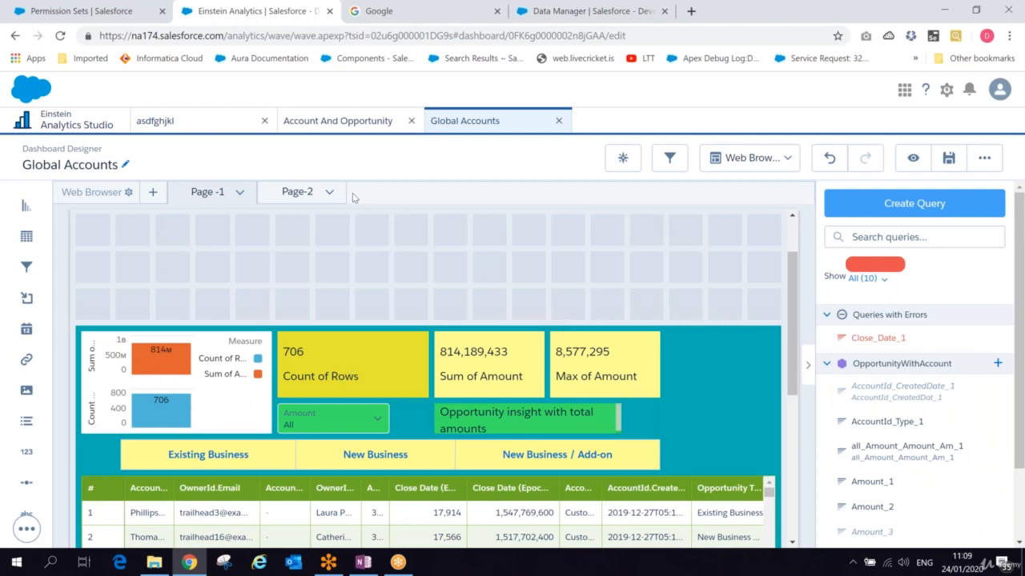
click(286, 191)
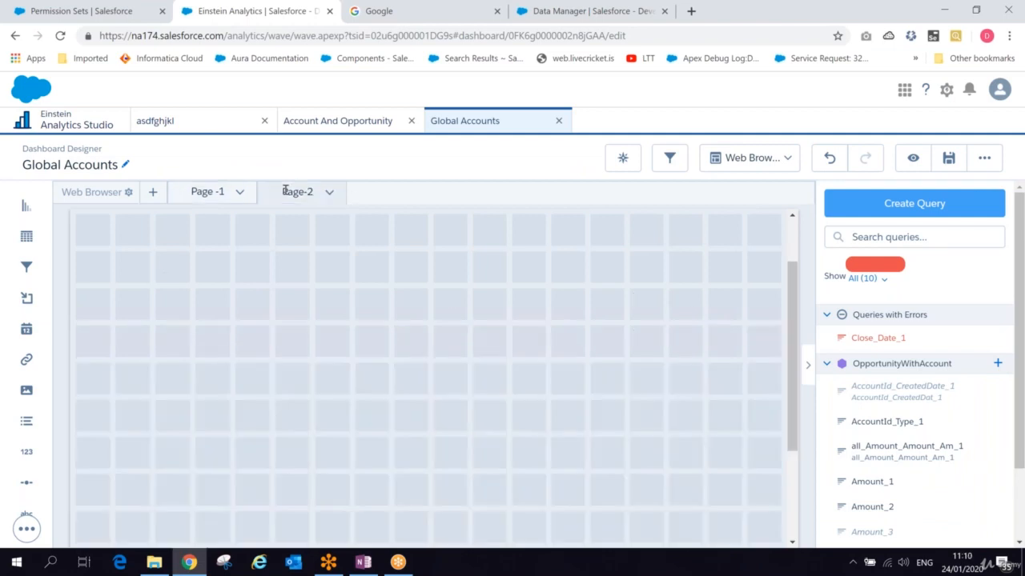
click(200, 192)
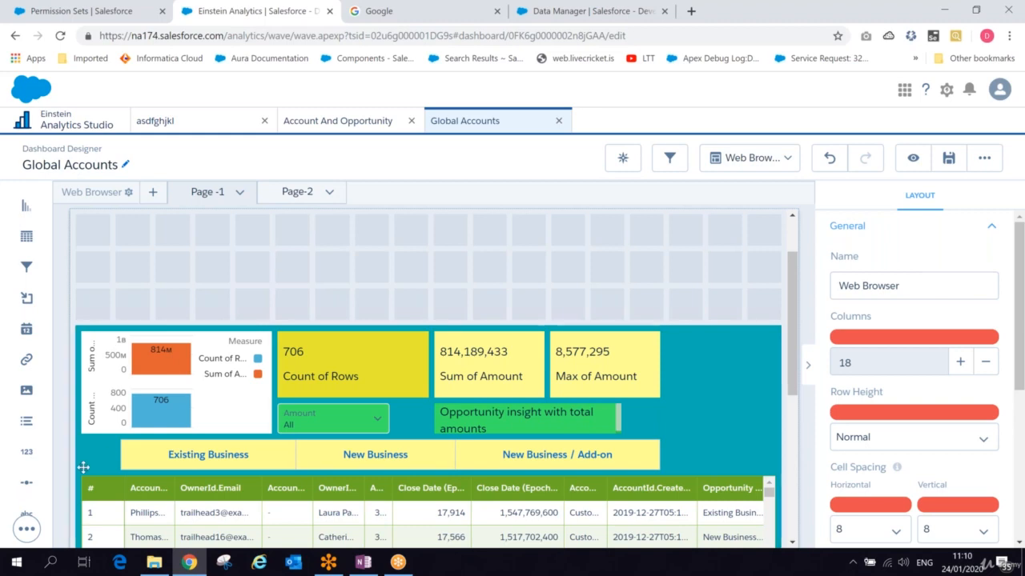
click(26, 528)
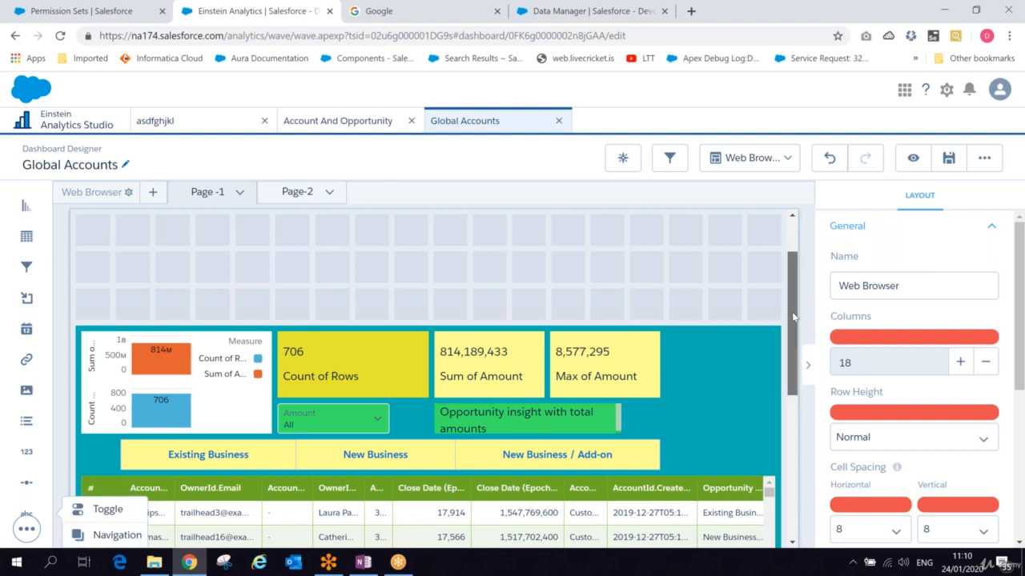
drag(793, 317, 792, 353)
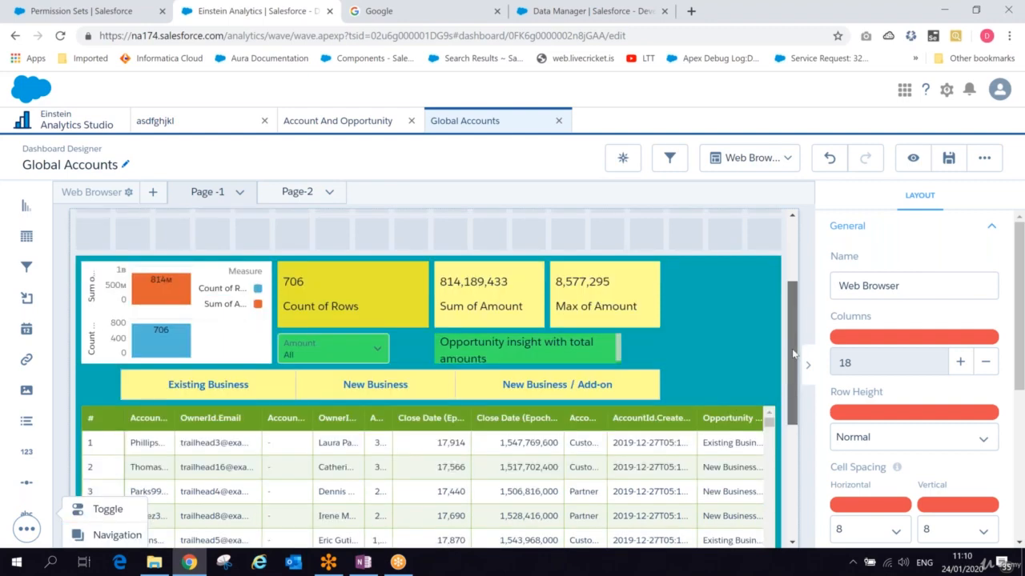
click(117, 534)
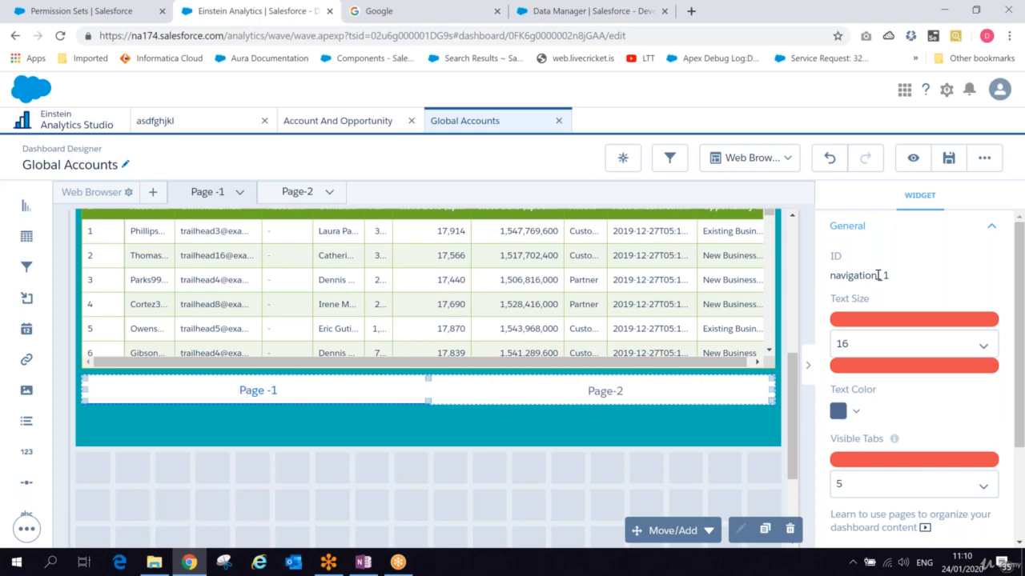
- Preview the dashboard to check the new navigation bar below the table
drag(1021, 331, 1021, 419)
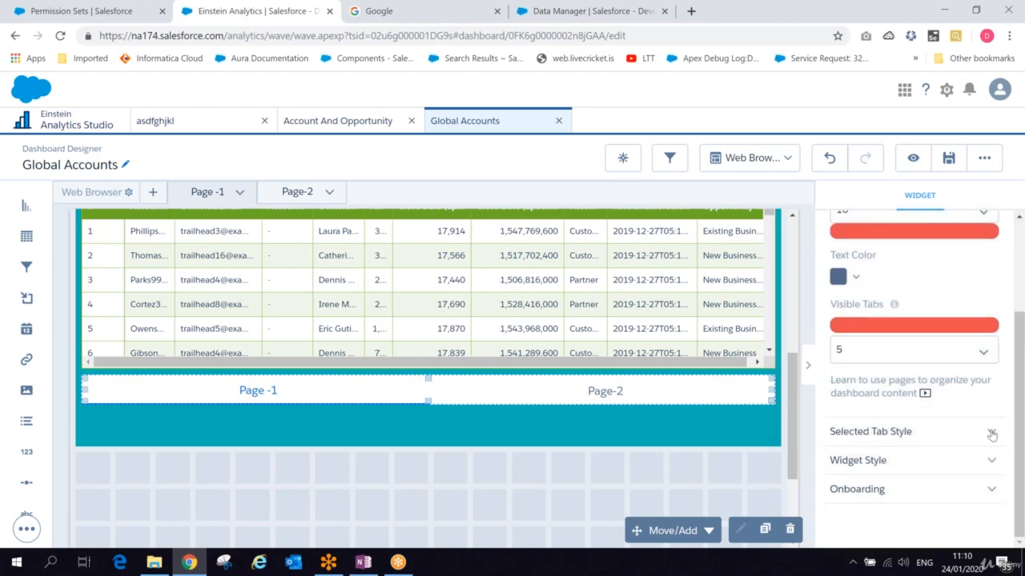
click(991, 433)
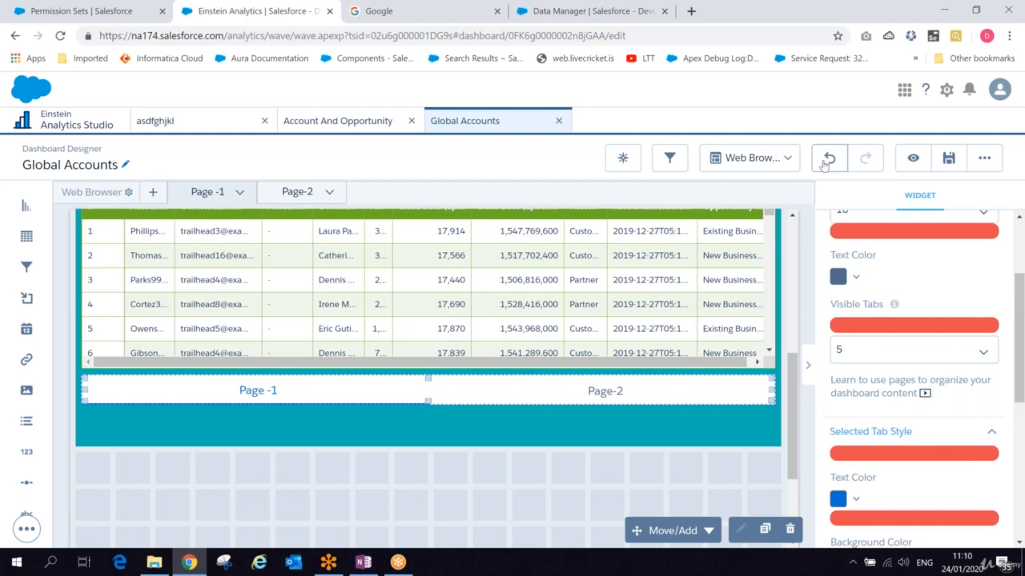
click(922, 162)
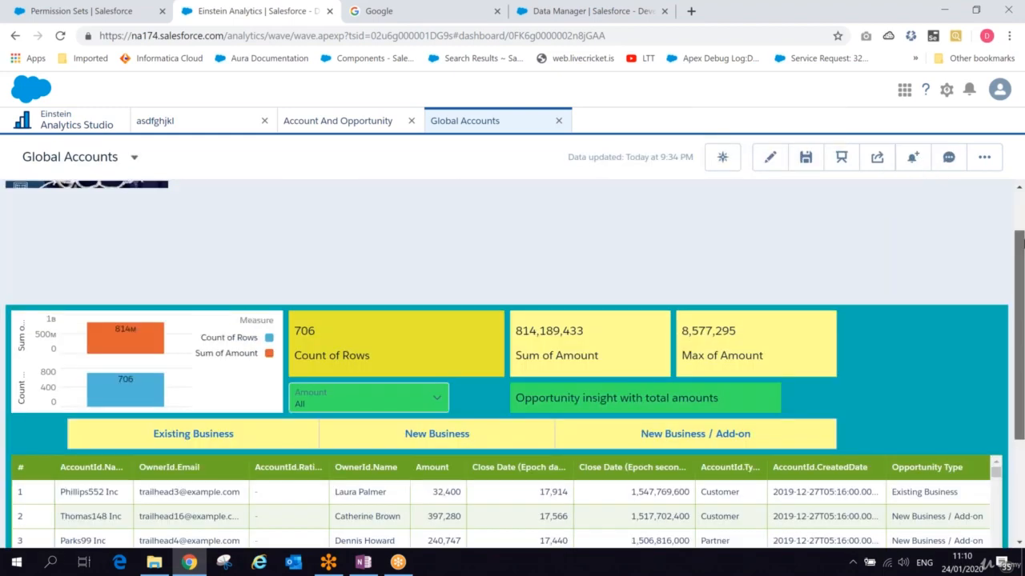
scroll(512, 360, down, 1)
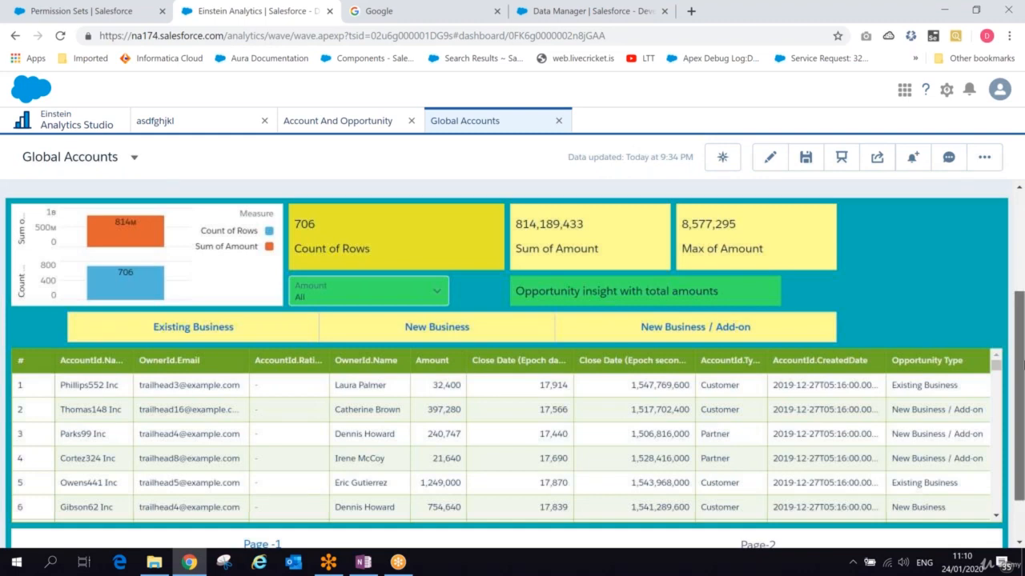
scroll(512, 360, down, 1)
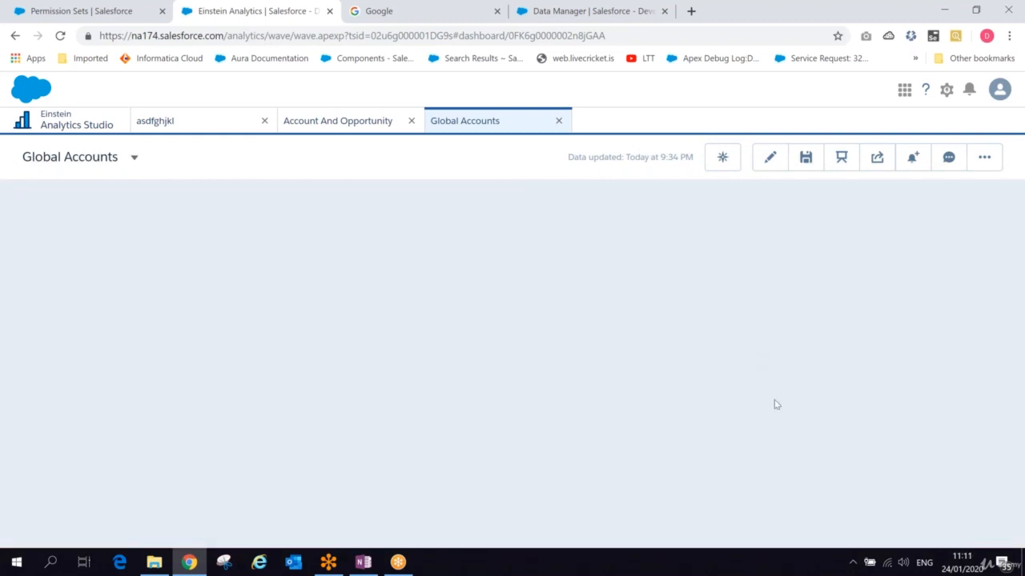
- Reopen the dashboard for editing and set the Page -1 navigation widget's selected-tab background colour to green
click(768, 158)
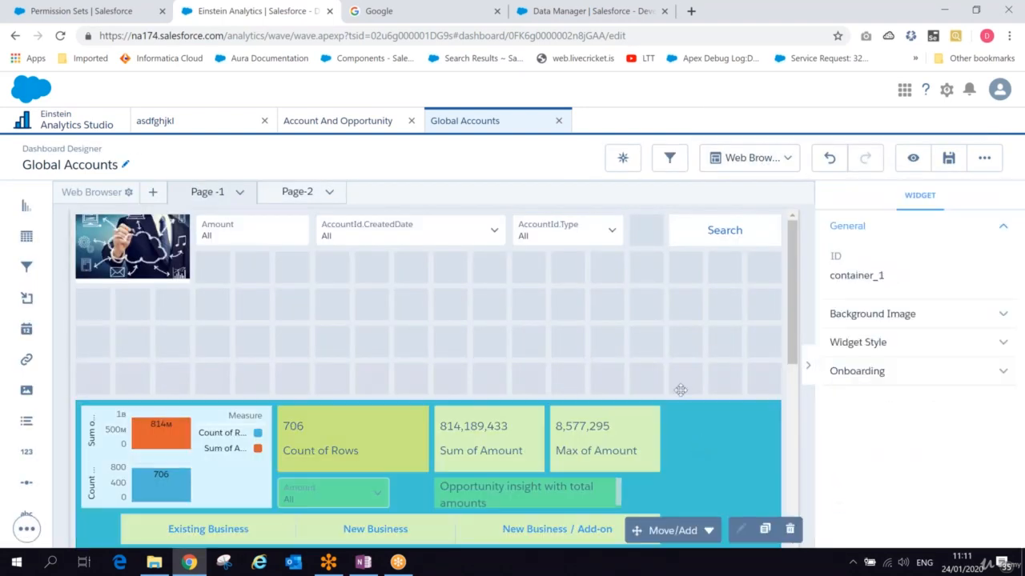
click(670, 332)
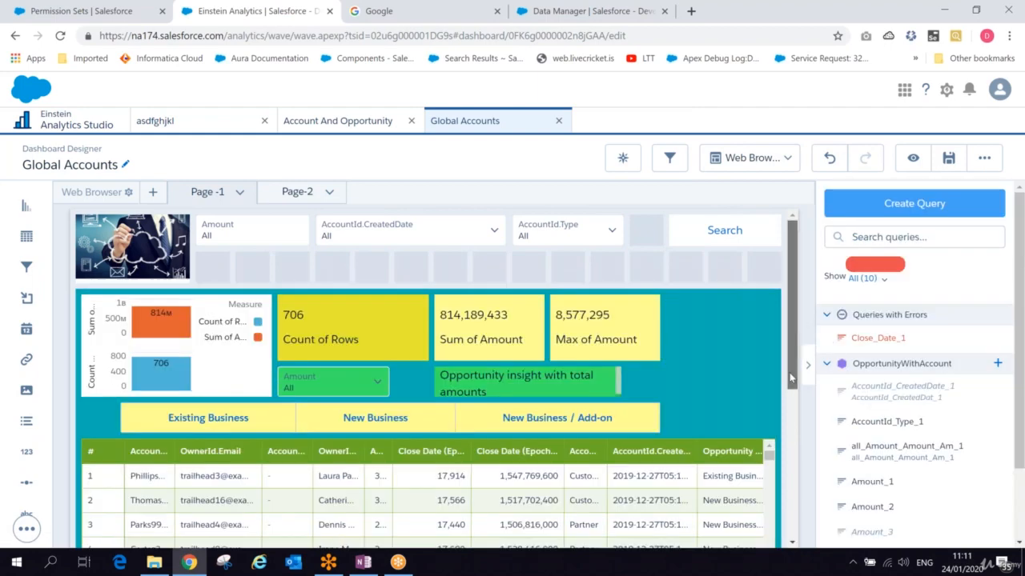
scroll(791, 377, down, 3)
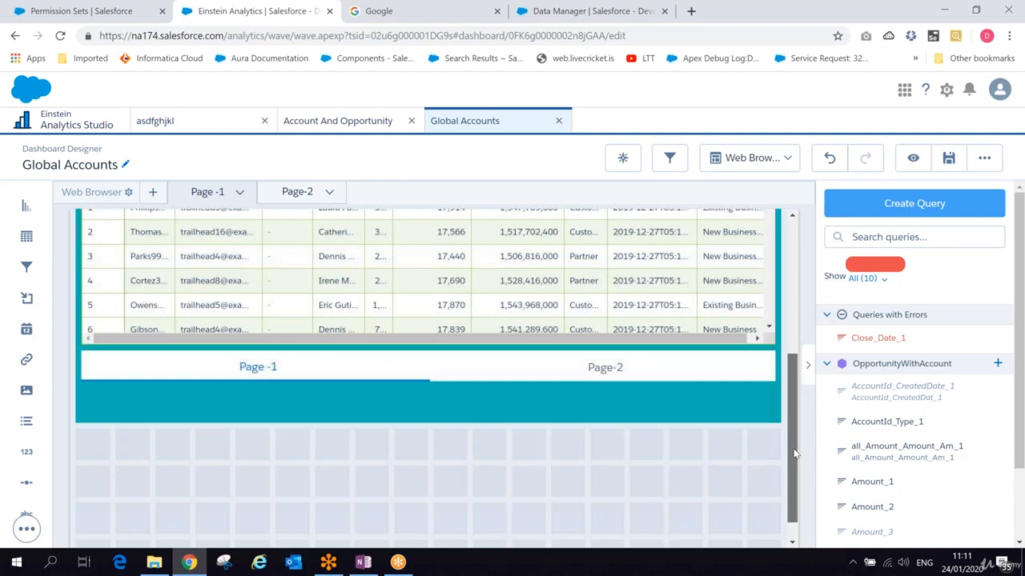
click(373, 361)
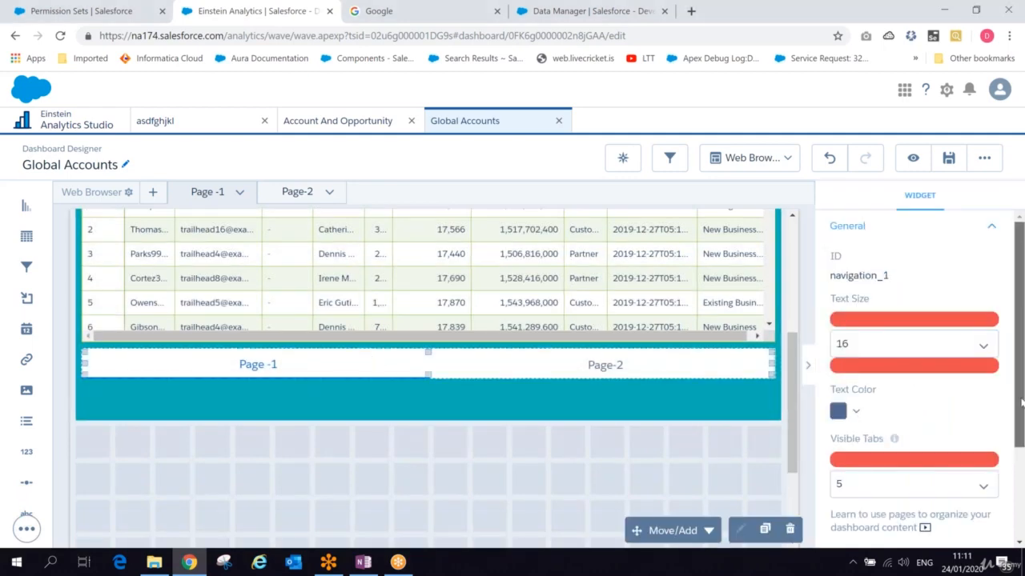
scroll(1019, 427, down, 1)
drag(1019, 427, 1021, 491)
click(951, 437)
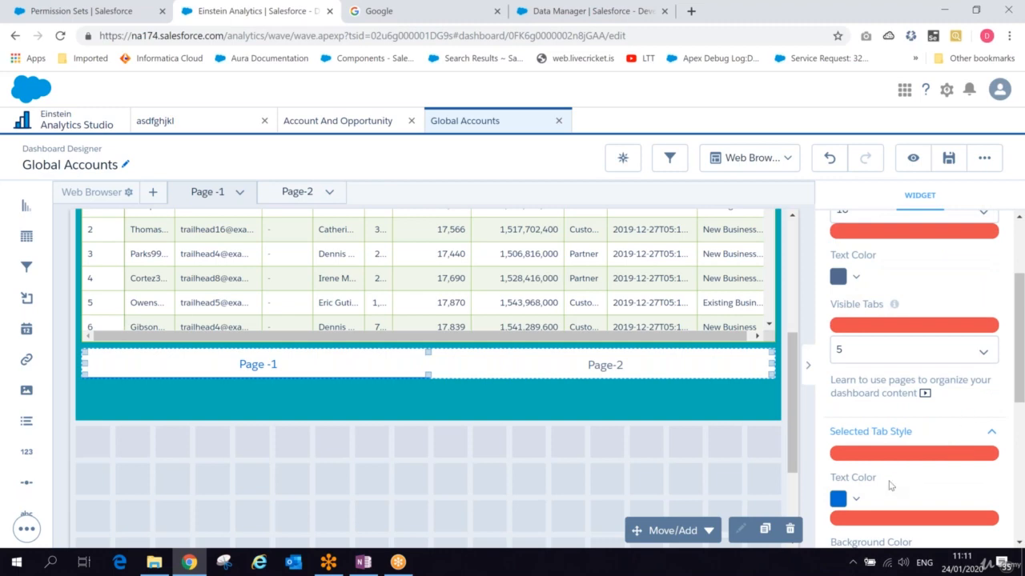
click(855, 500)
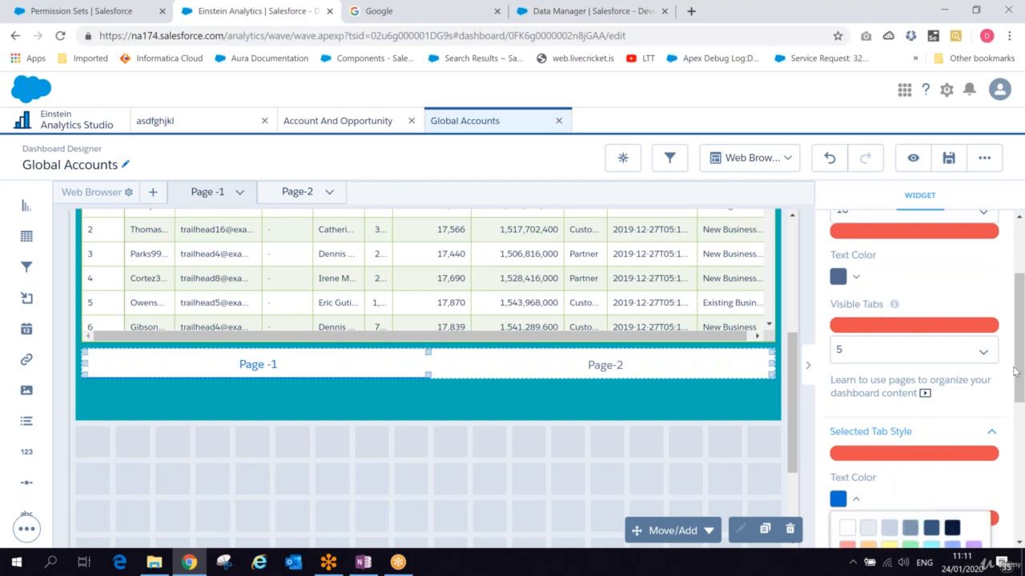
drag(1019, 371, 1017, 454)
click(856, 272)
click(857, 336)
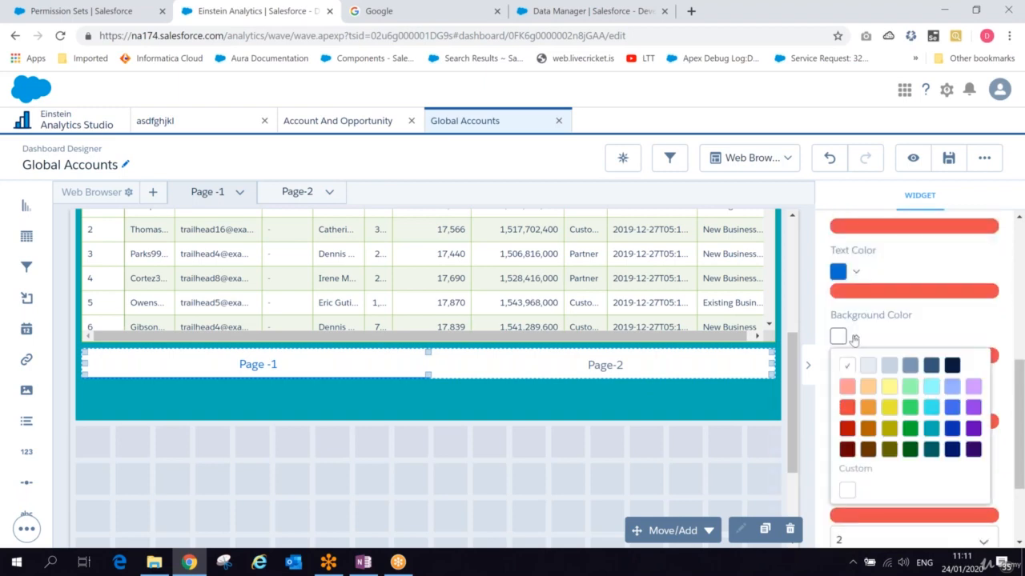
click(911, 410)
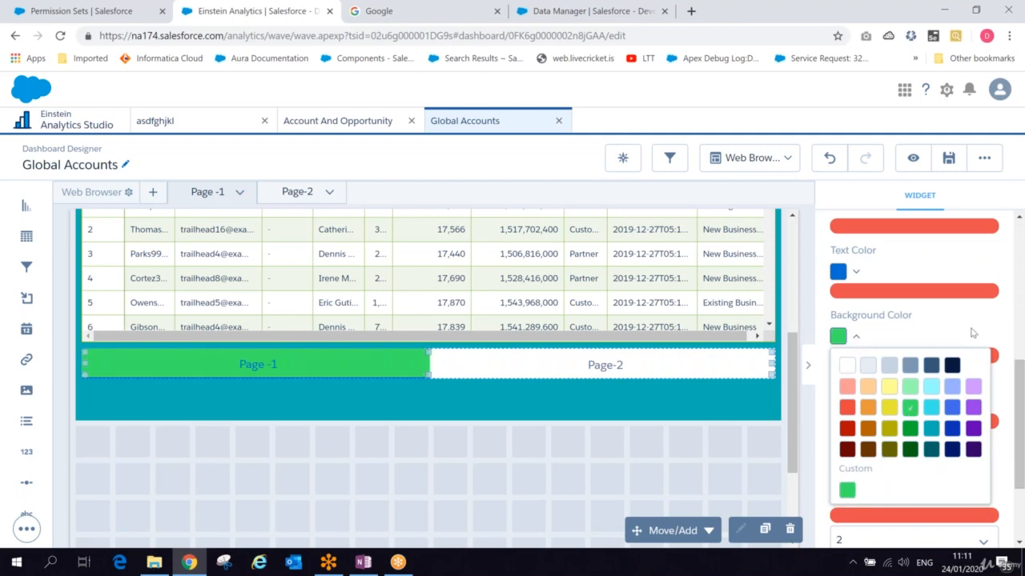
click(854, 337)
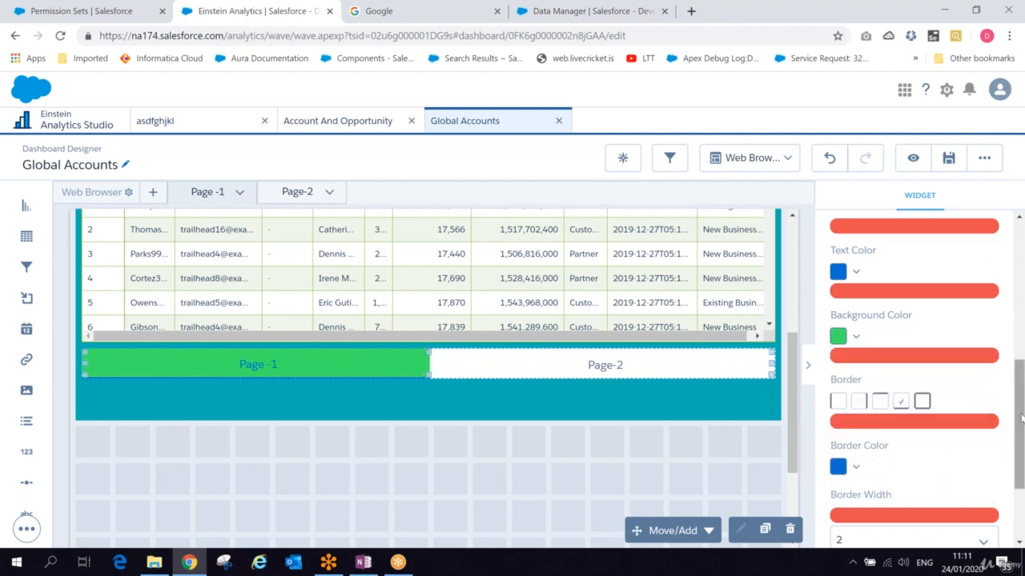
- Switch to Page-2, add a Table widget showing Count of Rows, and save the dashboard
drag(1020, 419, 1019, 481)
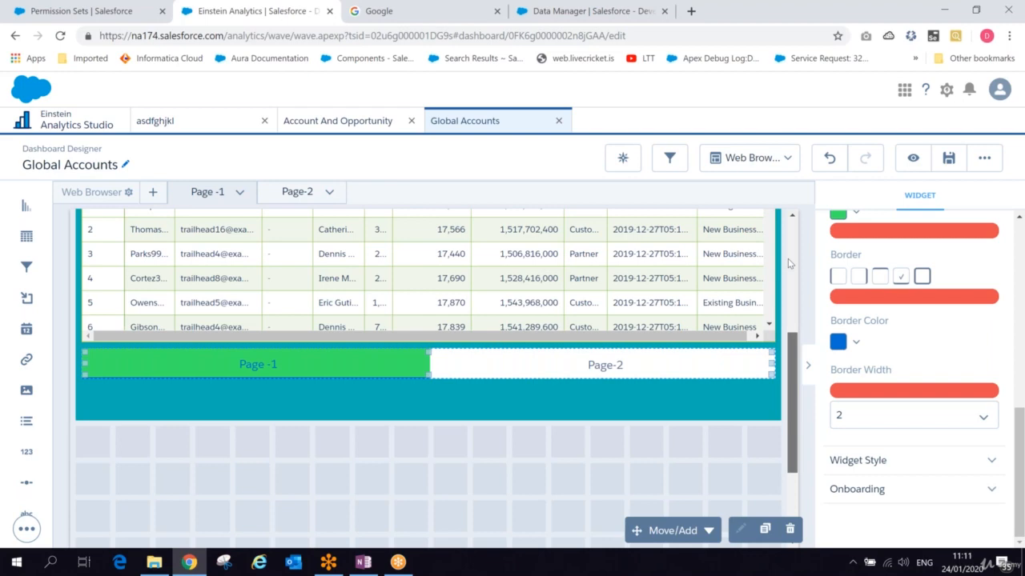
scroll(788, 259, up, 5)
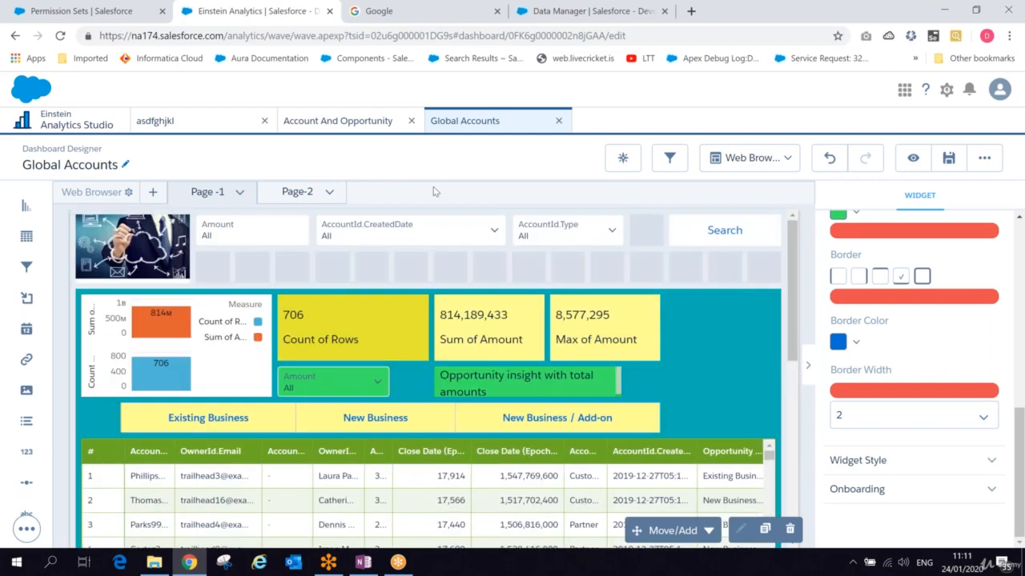
click(293, 193)
drag(26, 236, 411, 322)
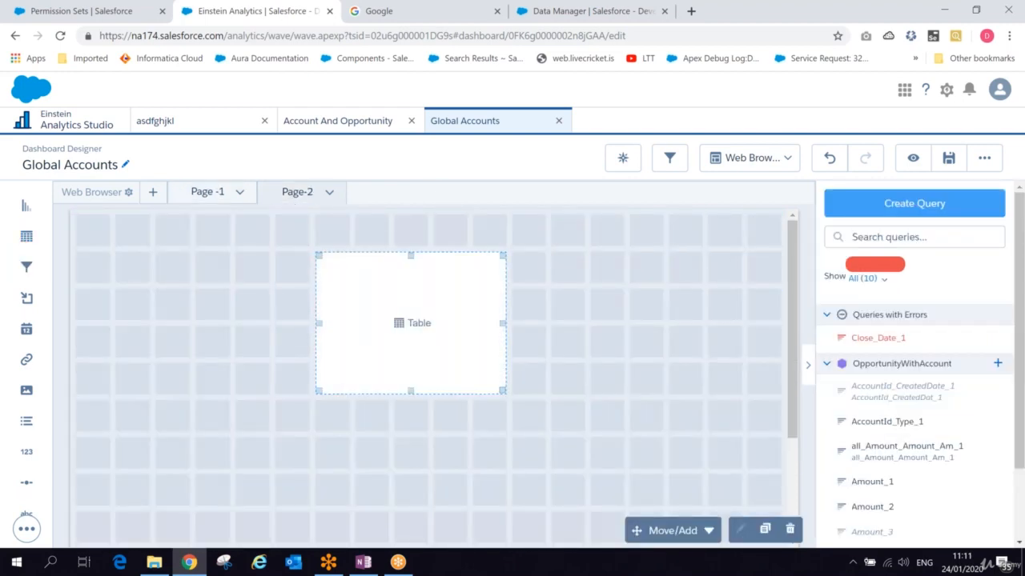
click(408, 326)
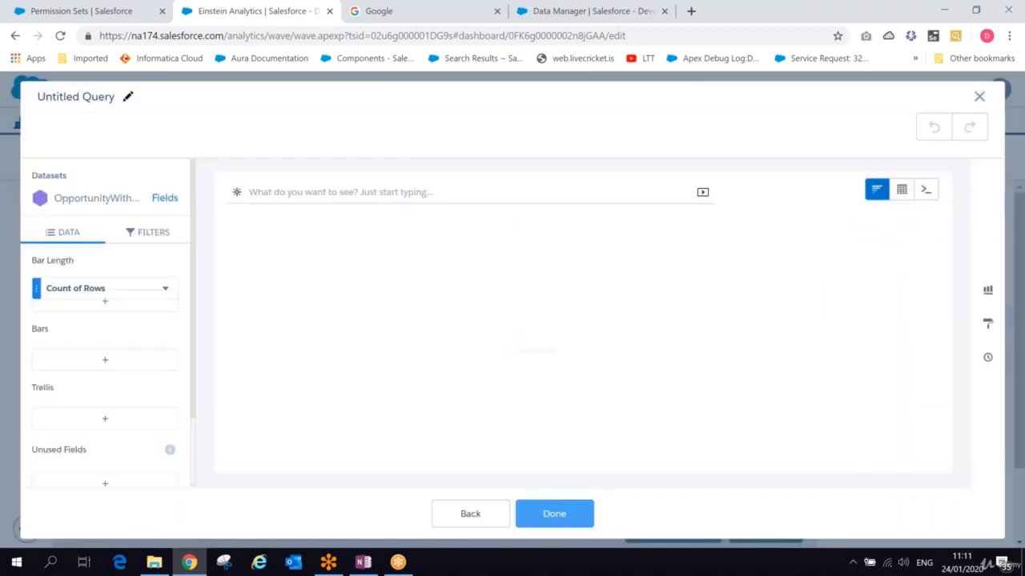
click(532, 520)
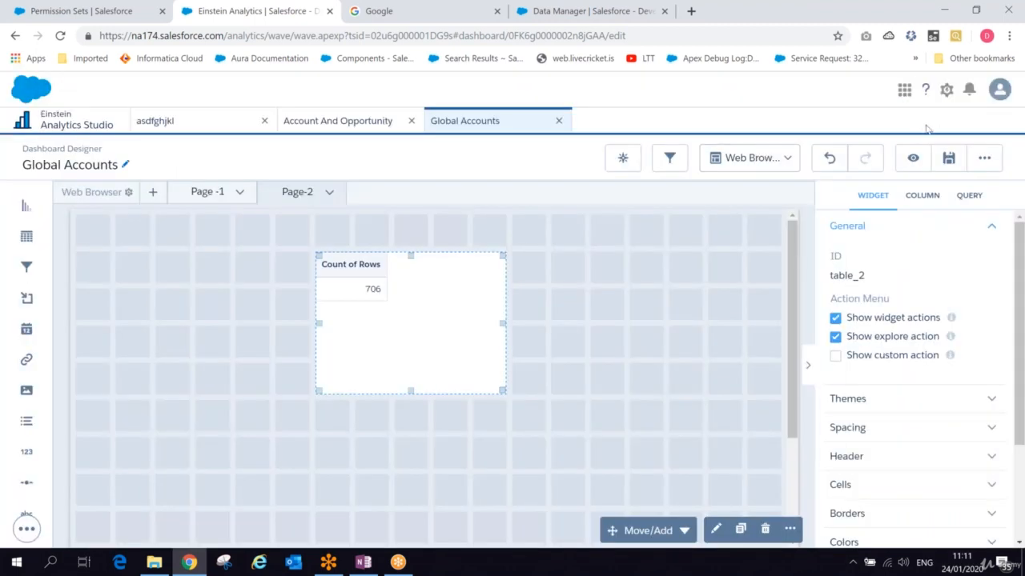
click(948, 159)
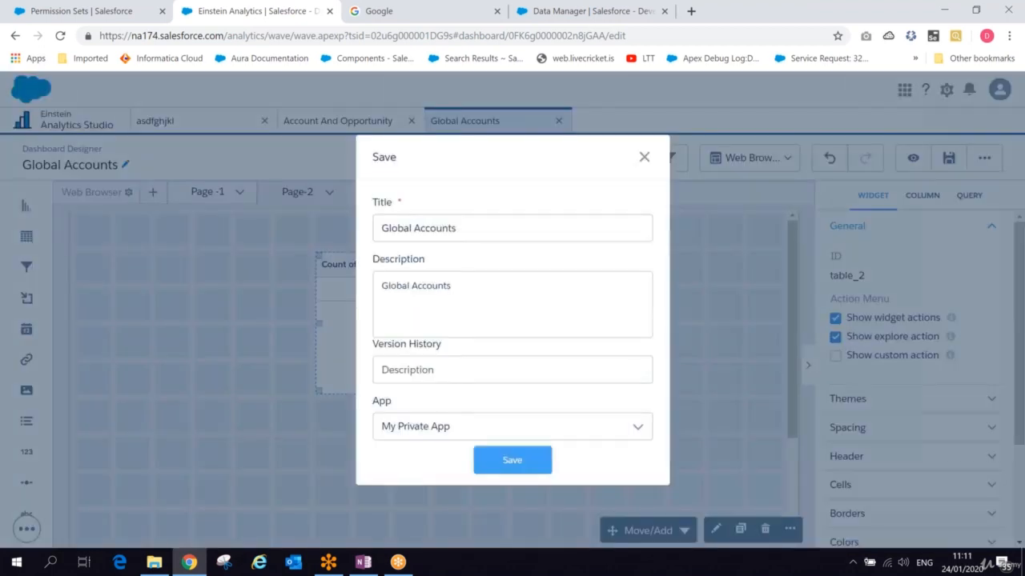
click(512, 460)
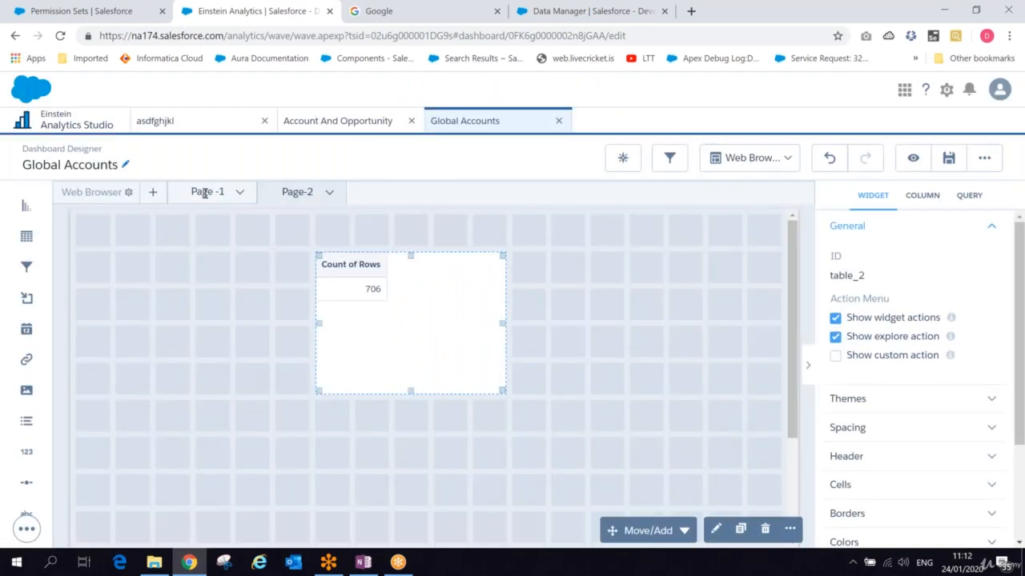
- Return to Page -1 and set the navigation widget's widget-style background colour to yellow
click(205, 192)
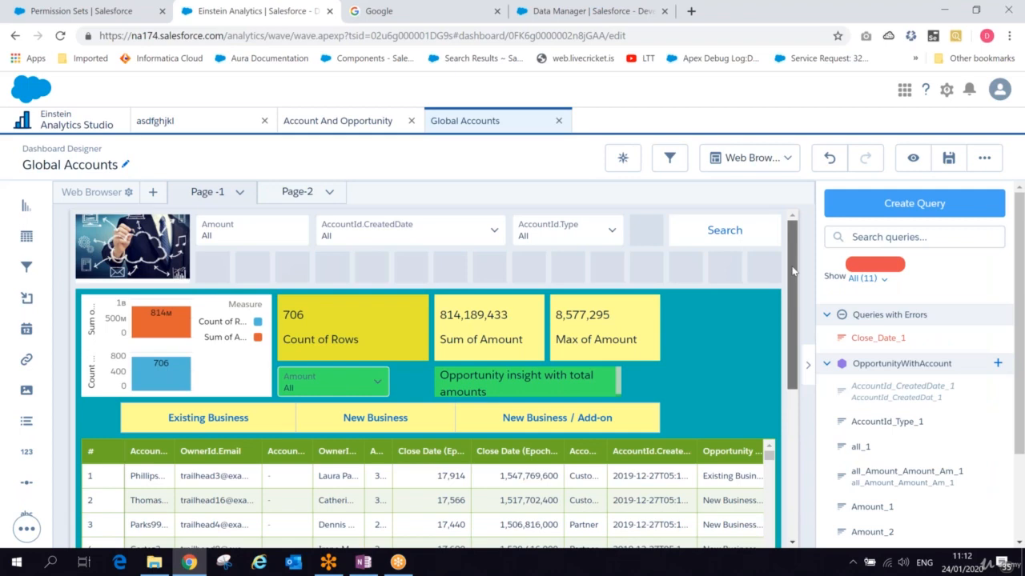
scroll(784, 332, down, 1)
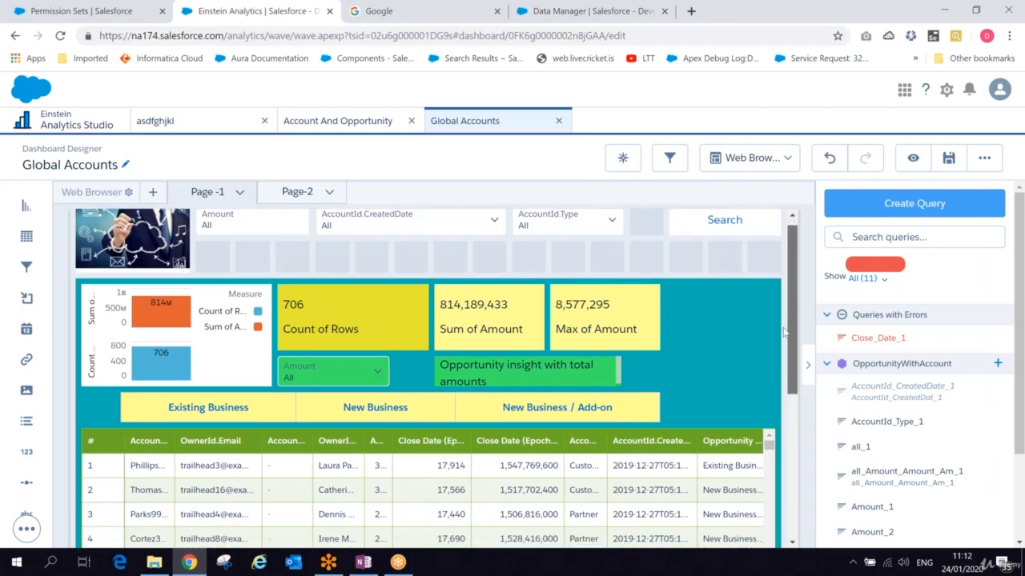
scroll(784, 332, down, 4)
click(366, 329)
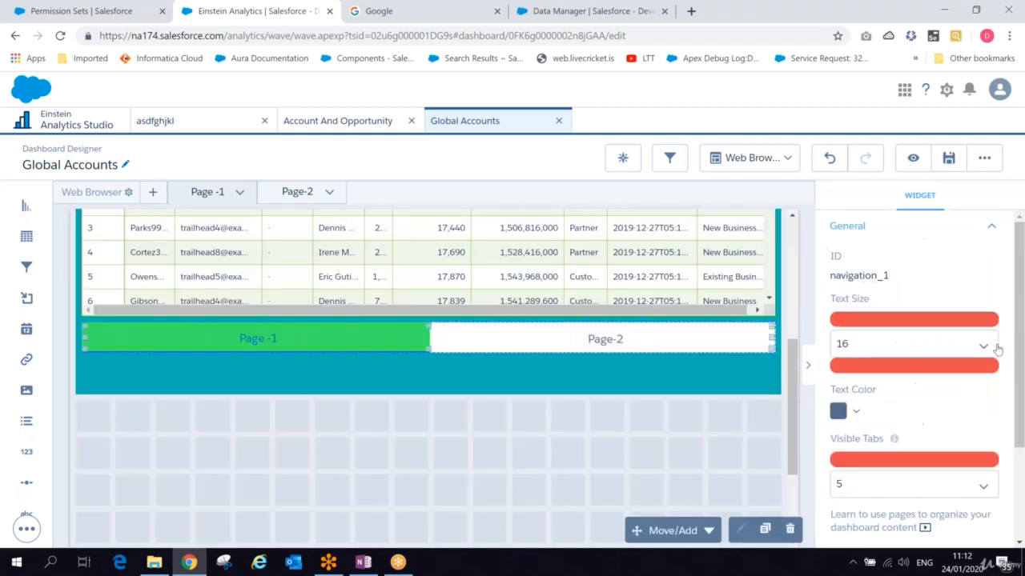
scroll(961, 384, down, 2)
click(931, 432)
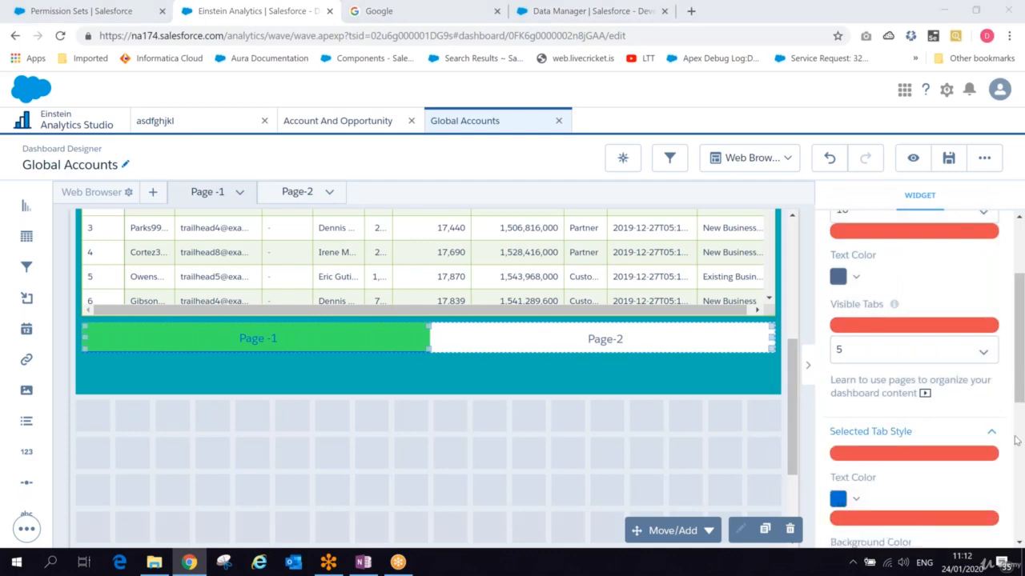
drag(1019, 390, 1019, 526)
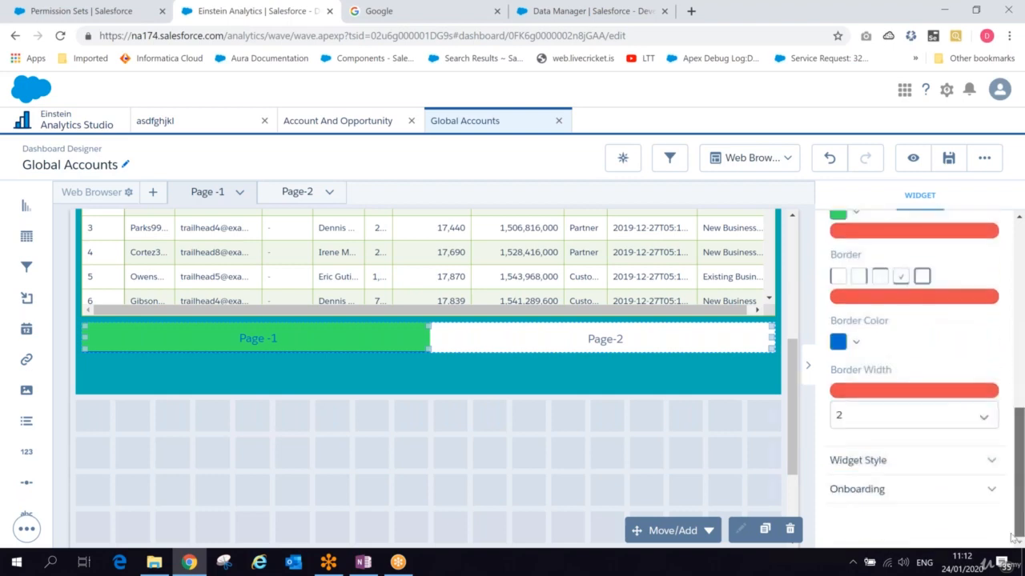
click(913, 462)
scroll(1011, 448, down, 2)
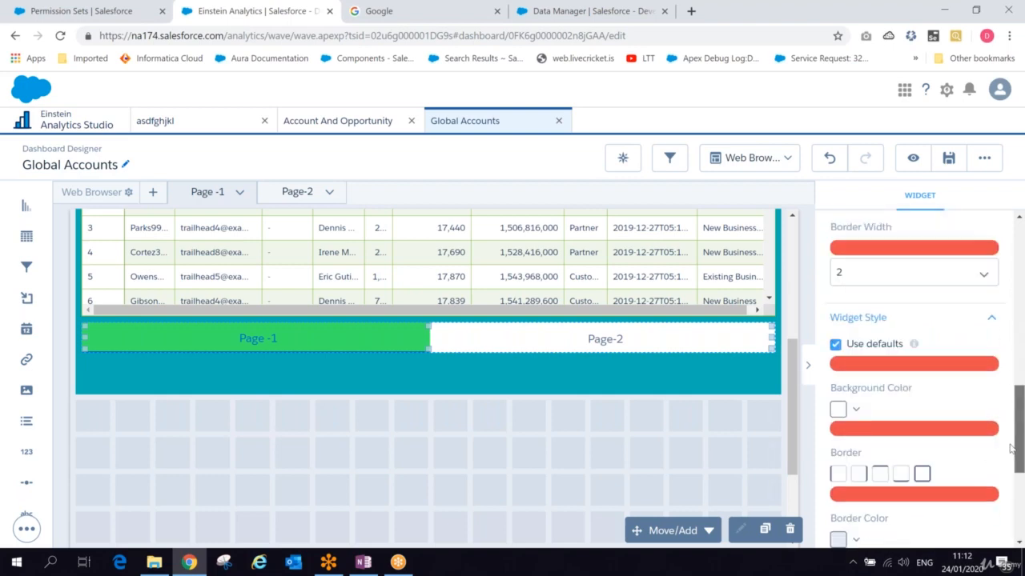
scroll(1011, 448, down, 3)
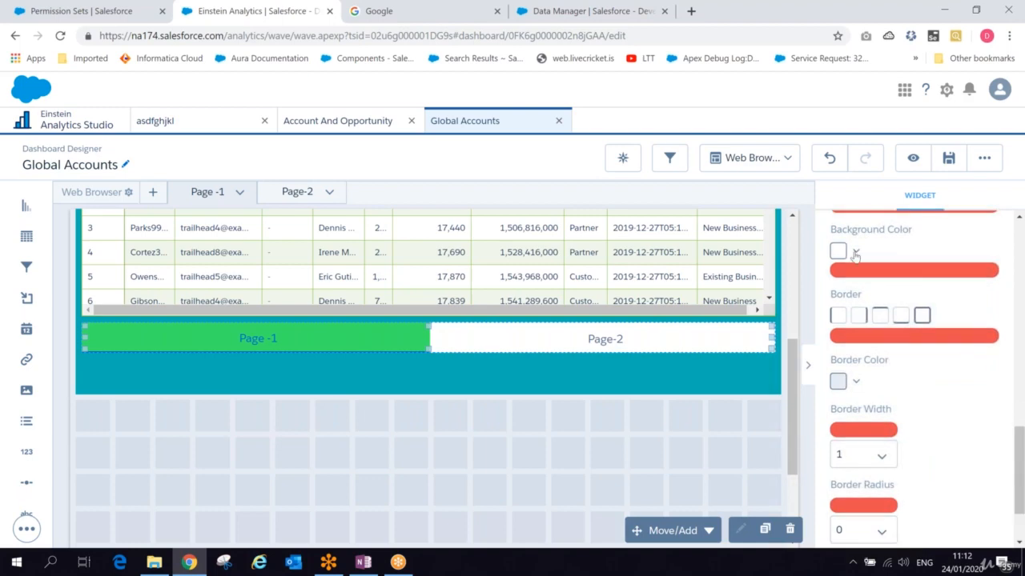
click(855, 253)
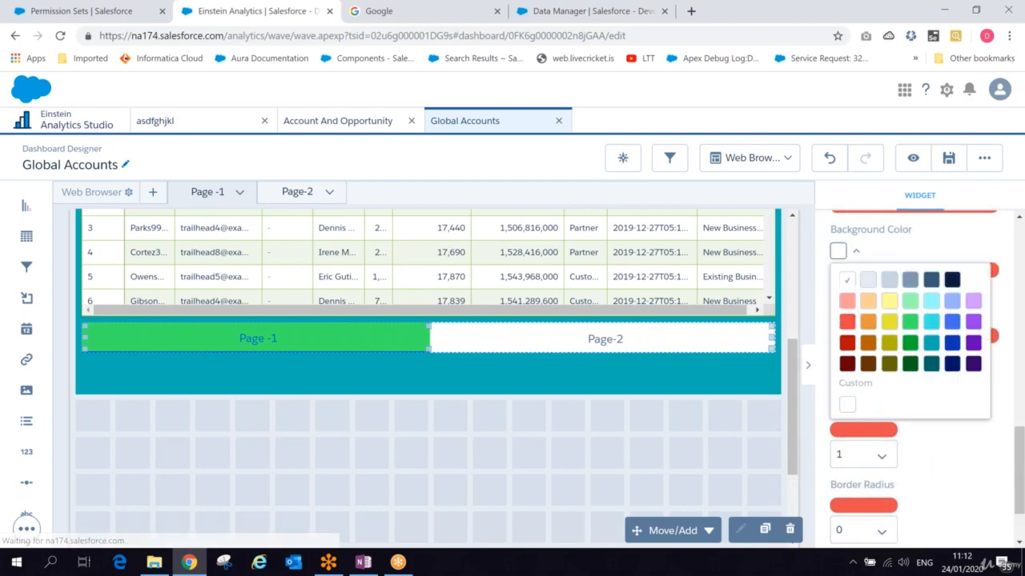
click(889, 300)
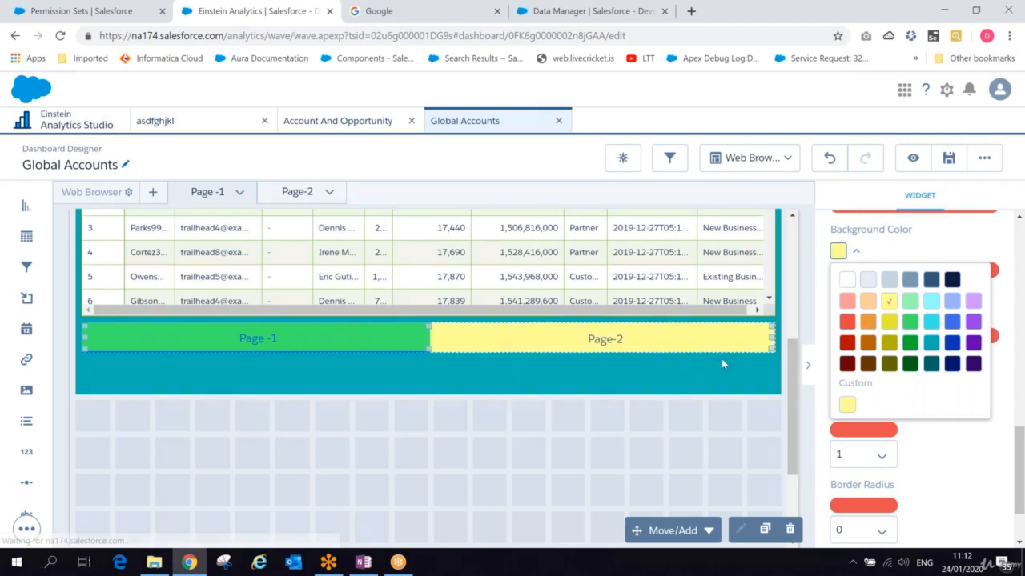
click(722, 362)
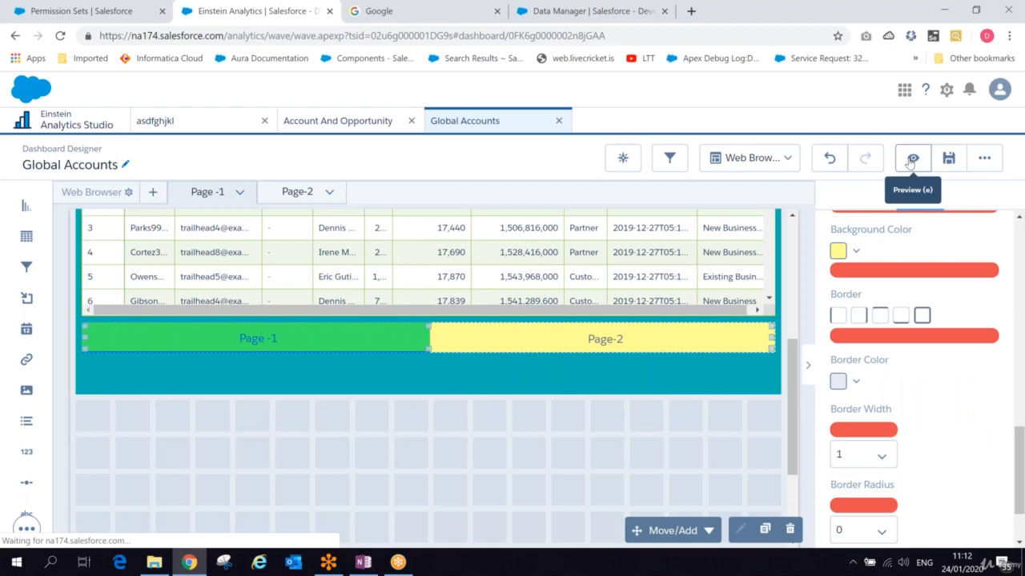
- Preview the dashboard to check the recoloured navigation bar, then reopen it for editing
click(912, 158)
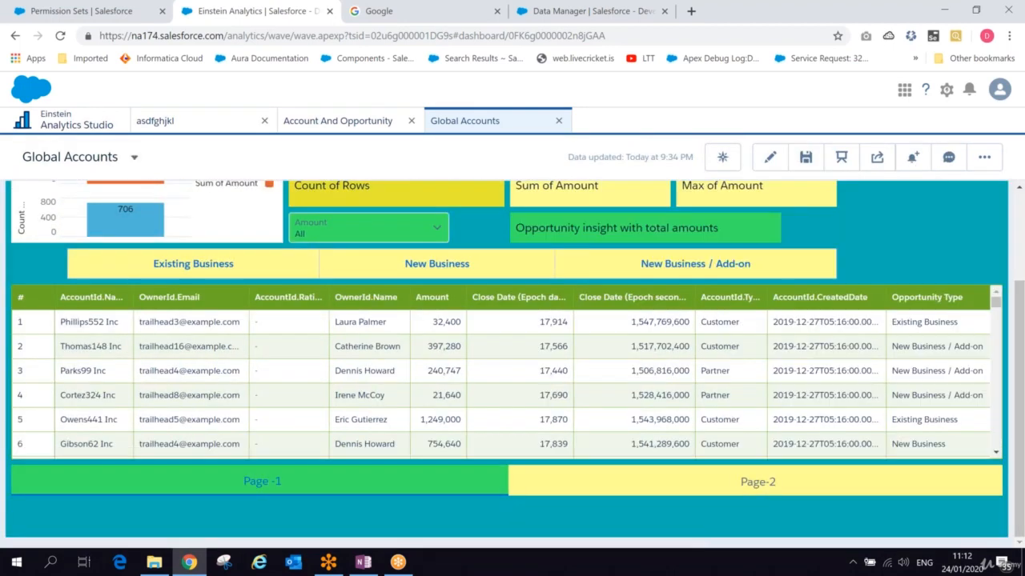
click(770, 158)
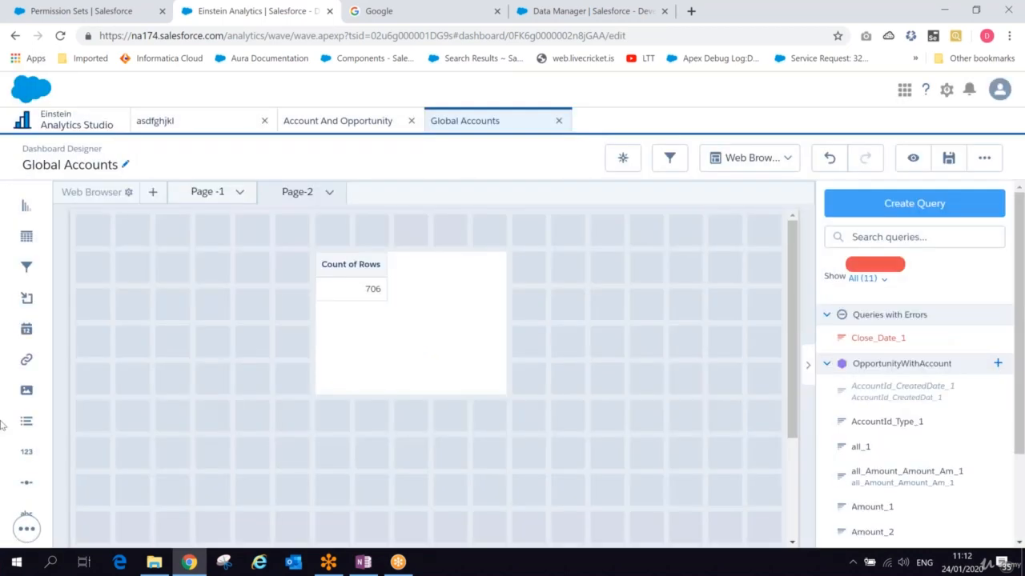
- Add a Navigation widget below the table on Page-2 and save the dashboard
drag(26, 482, 336, 472)
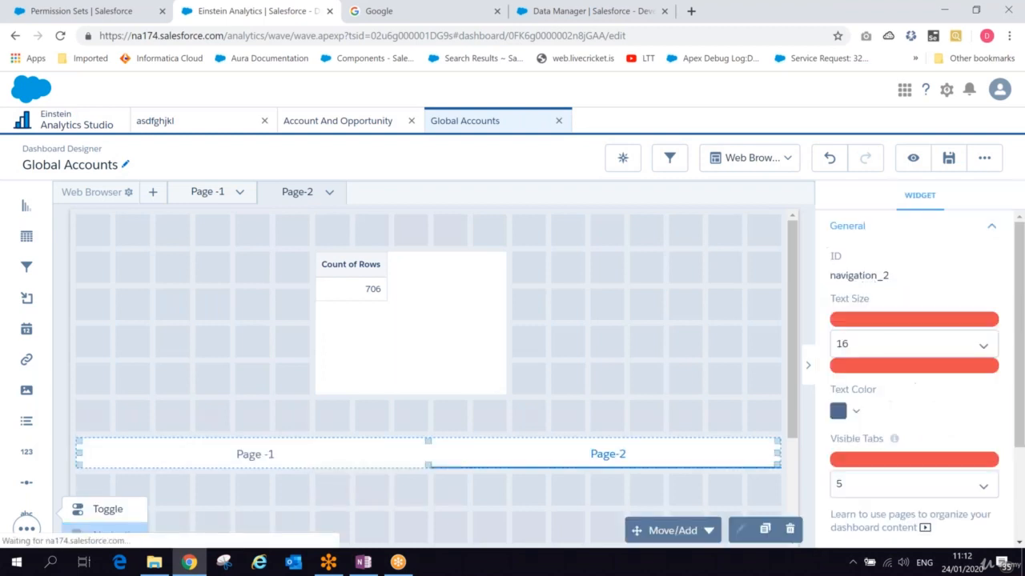
click(947, 160)
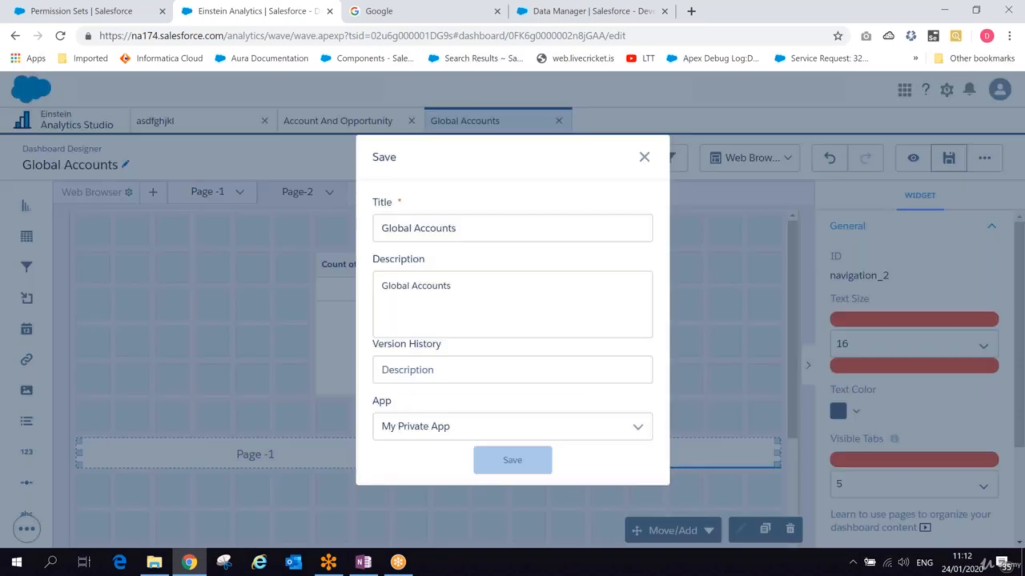
click(512, 460)
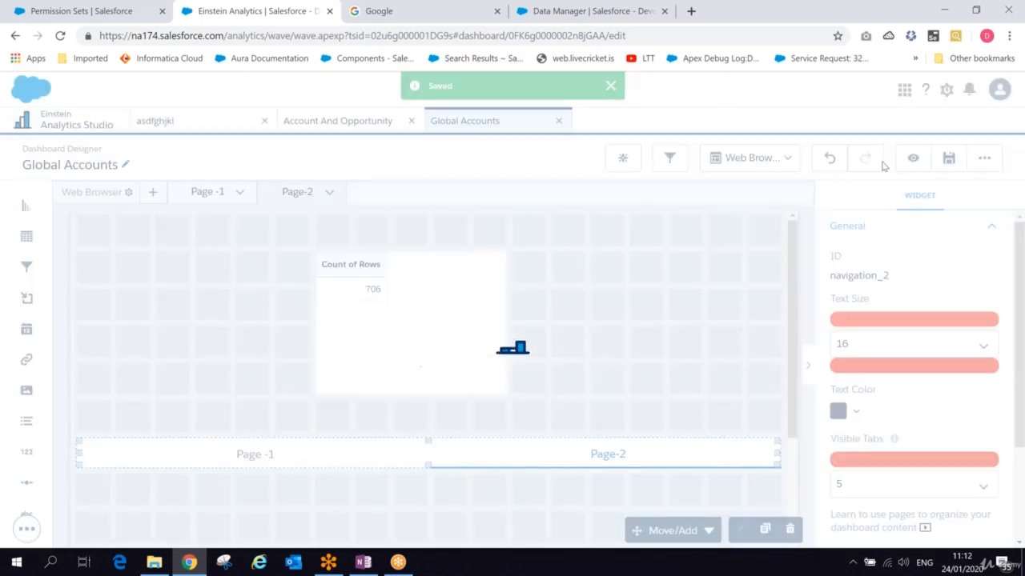
- Preview the dashboard and use the navigation bar to jump from Page-2 back to Page -1
click(912, 158)
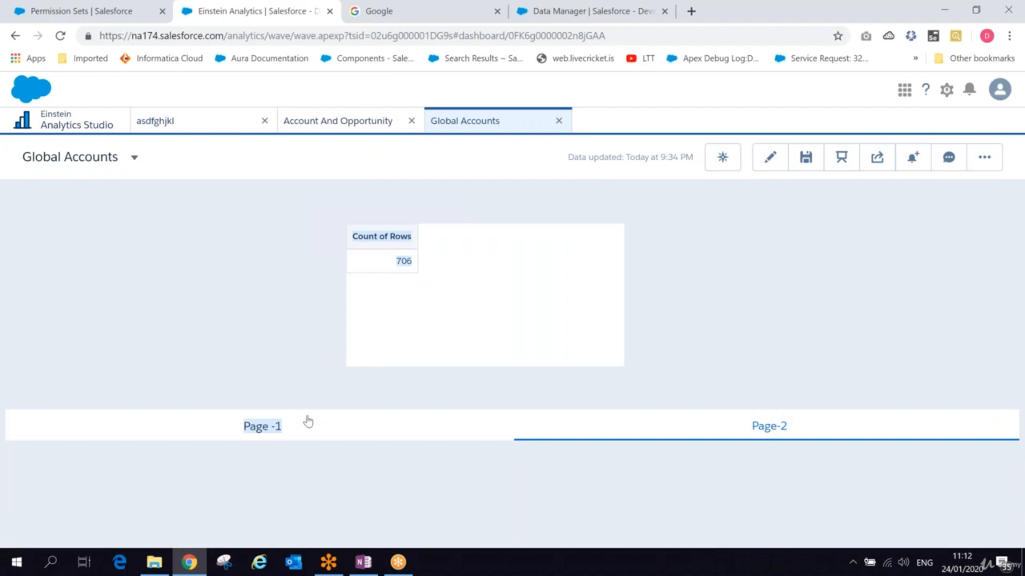
click(265, 427)
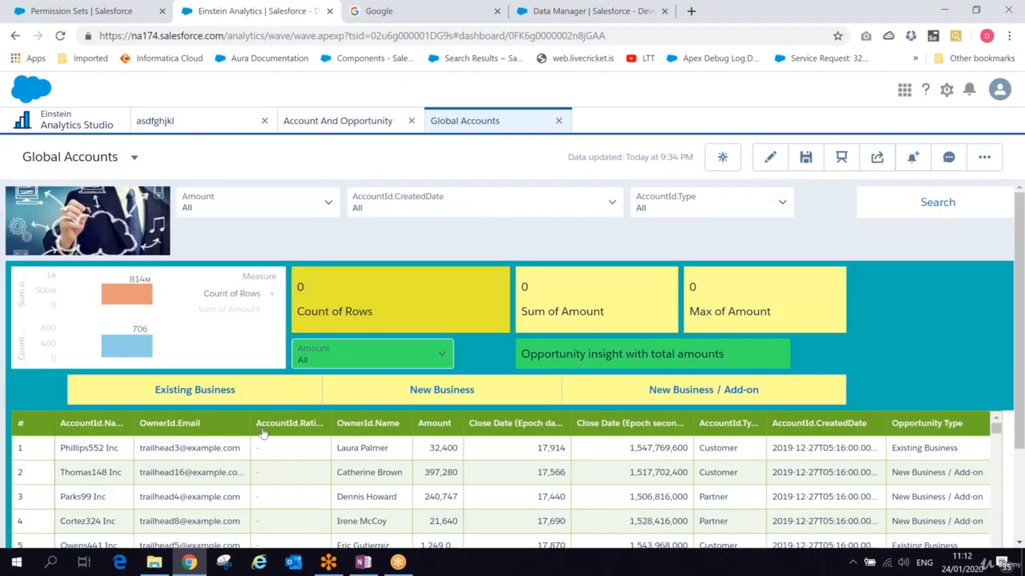
drag(1018, 289, 1010, 367)
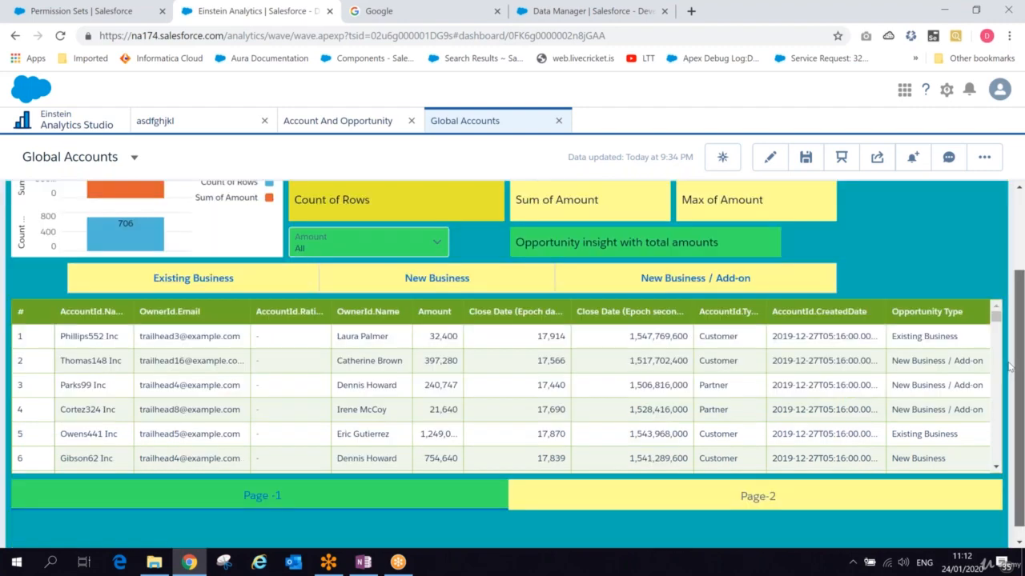
scroll(590, 304, up, 2)
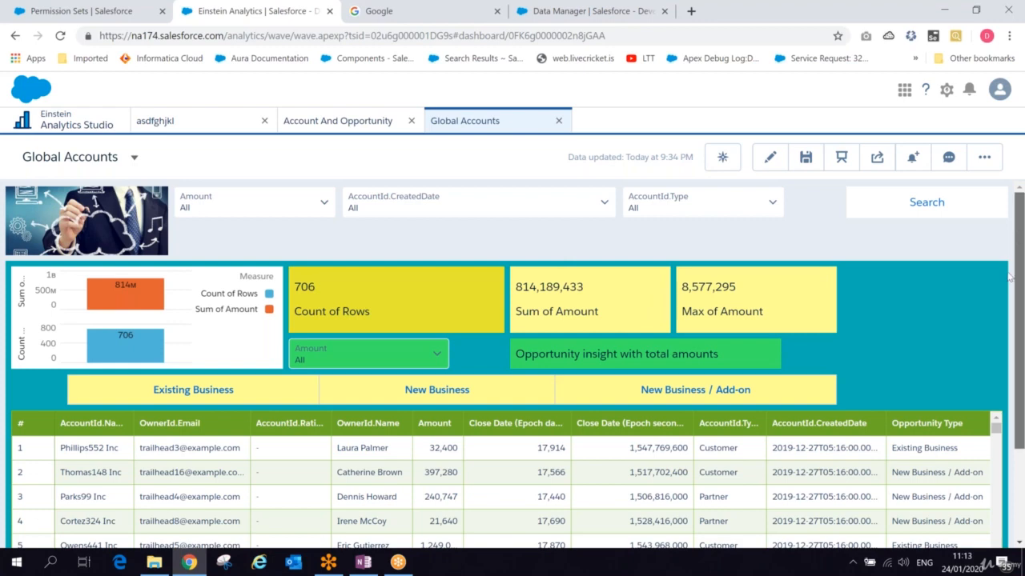
- Scroll through the previewed dashboard and reopen it in the dashboard designer
scroll(1010, 276, down, 1)
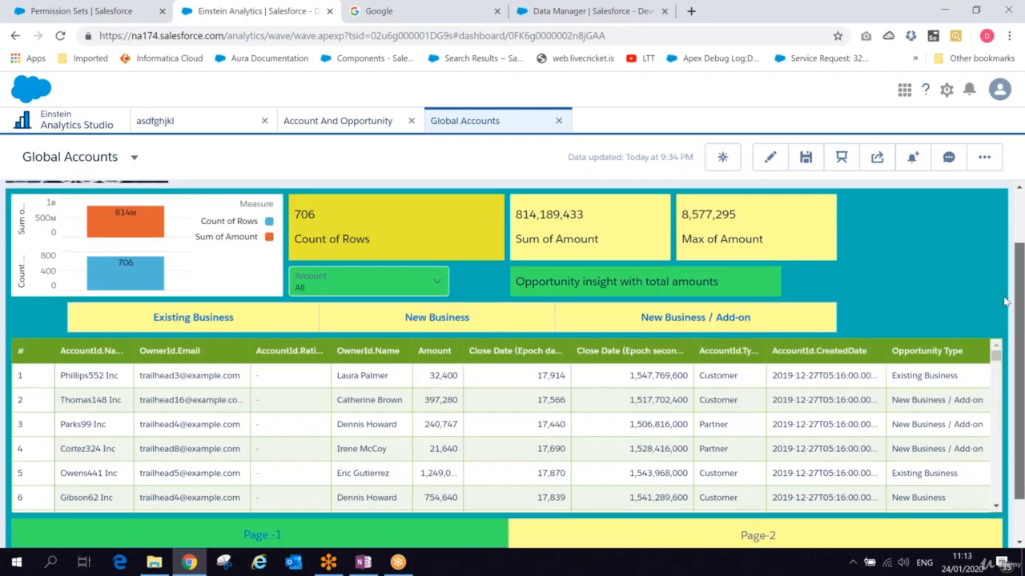
scroll(1006, 301, up, 1)
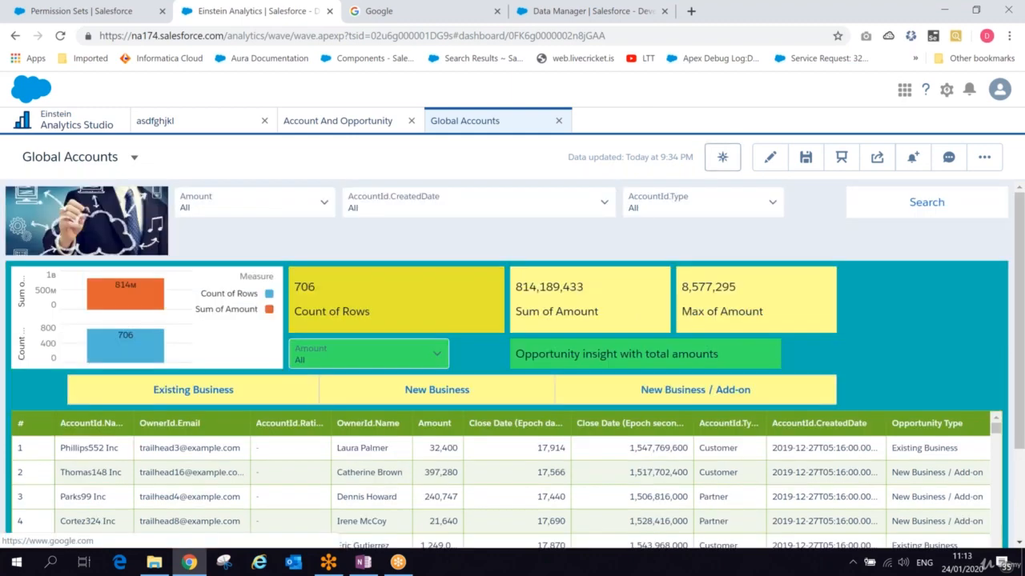
click(770, 158)
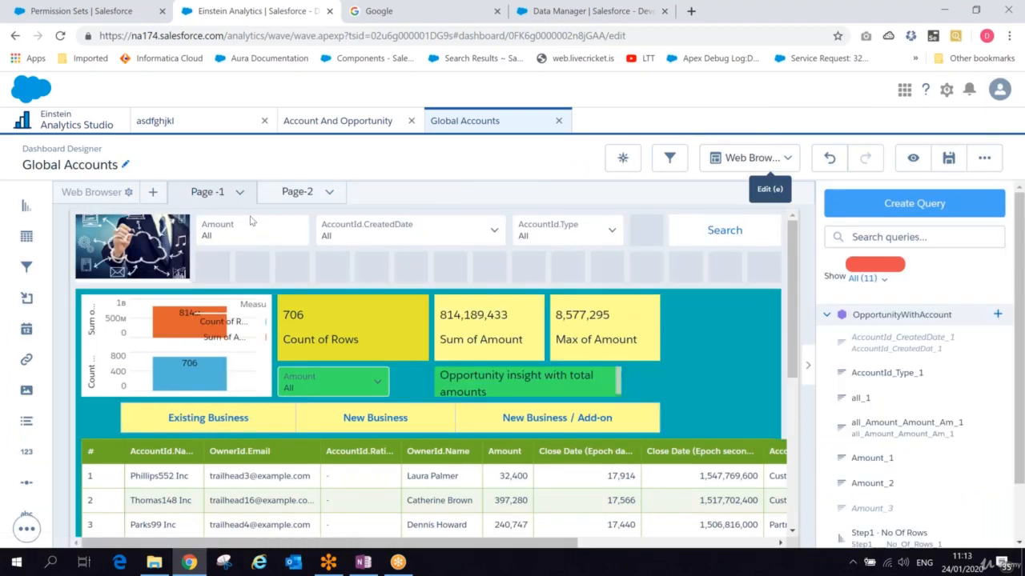
- Switch the designer to the Page-2 tab after abandoning the new-page dialog
click(153, 192)
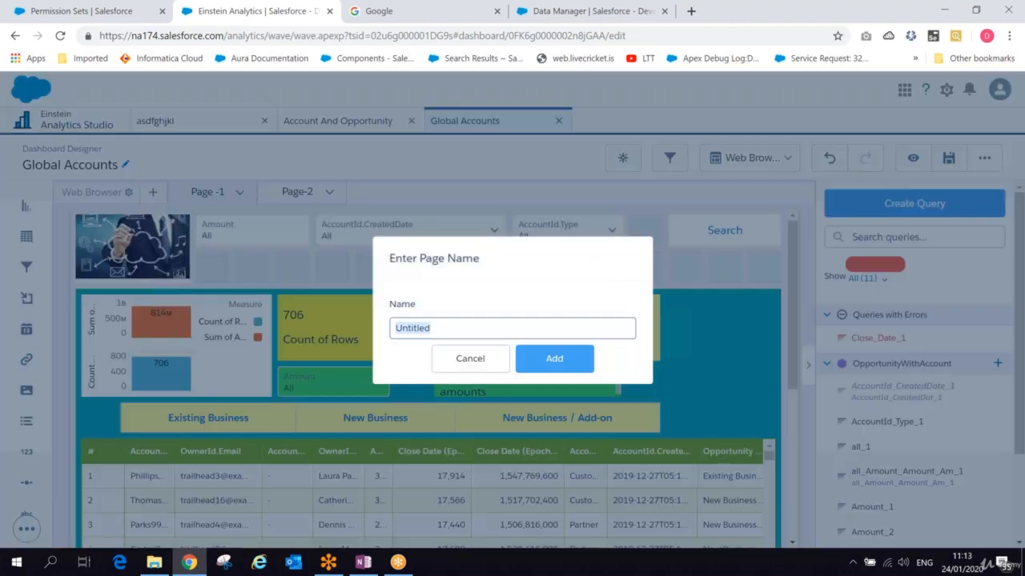
click(470, 359)
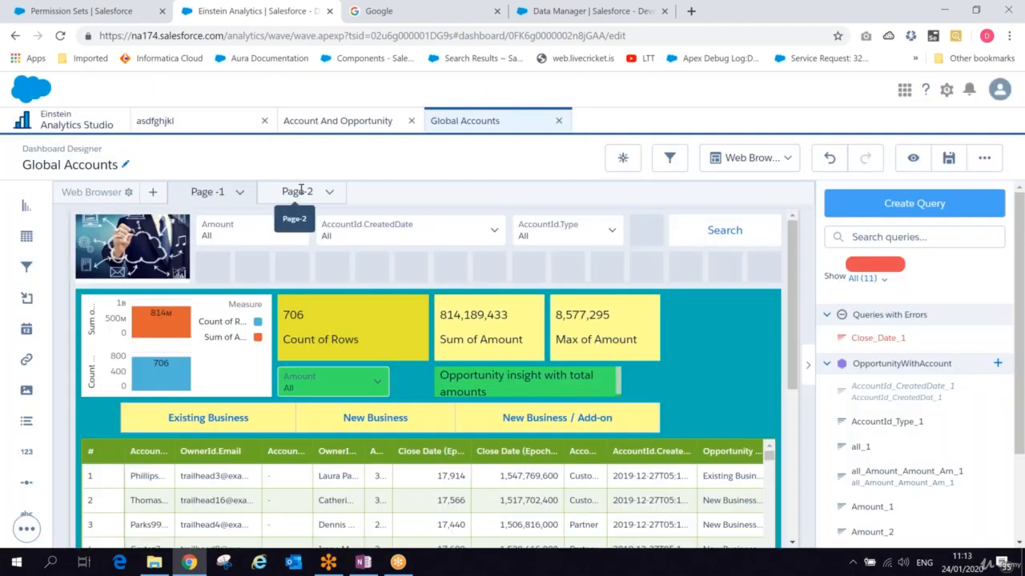
click(301, 191)
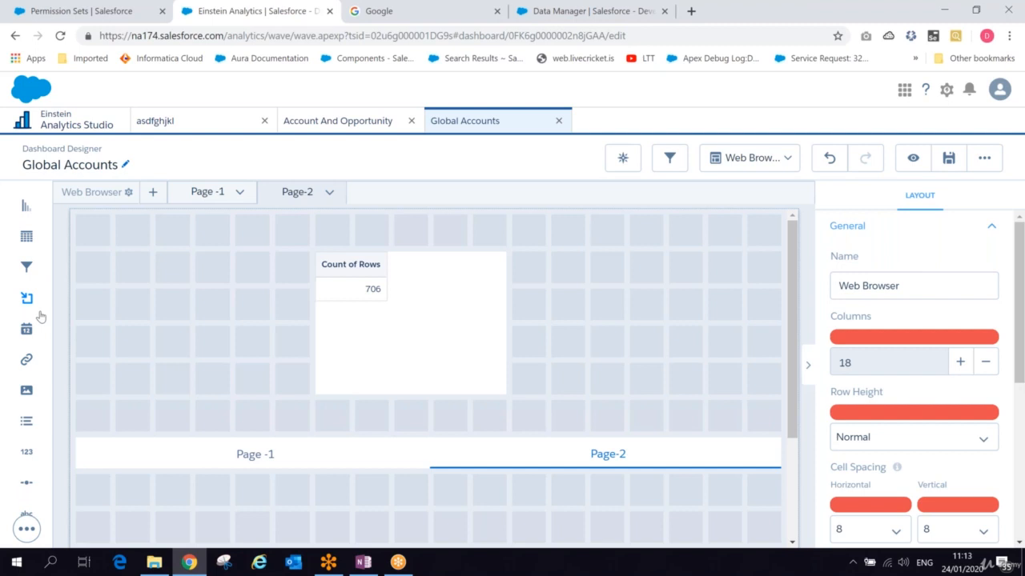
click(743, 5)
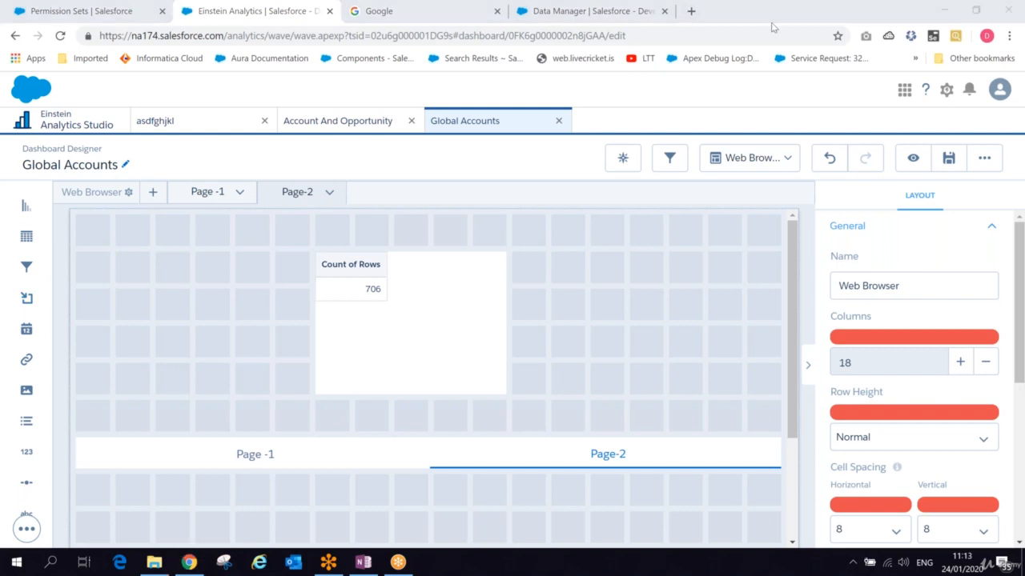
click(1009, 37)
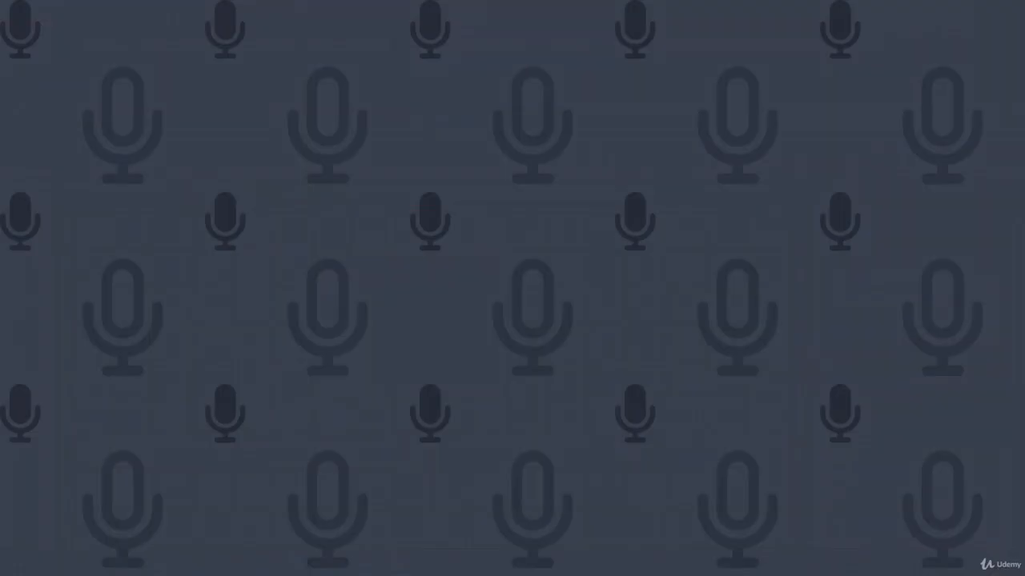